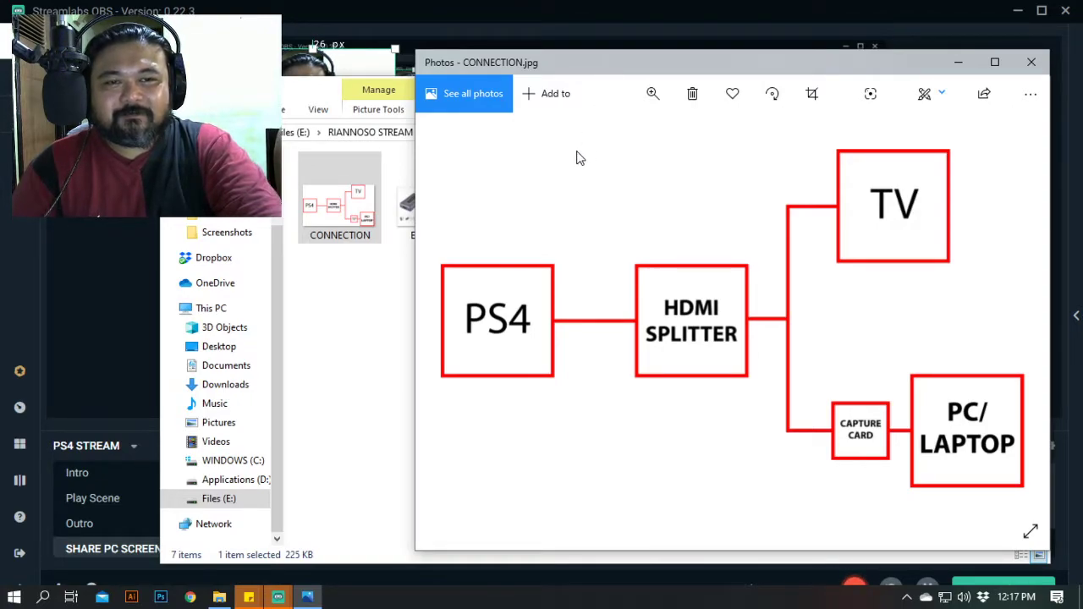
- Close the CONNECTION image, minimize the MATERIALS folder window and cancel naming a new scene
{"action": "left_click", "coordinate": [1034, 64]}
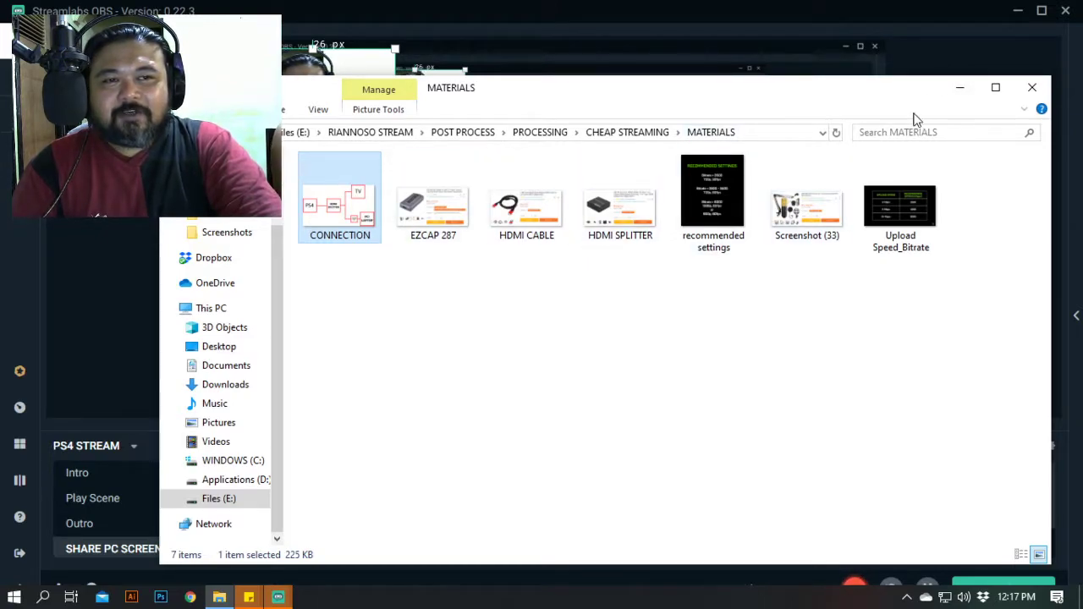
{"action": "left_click", "coordinate": [962, 92]}
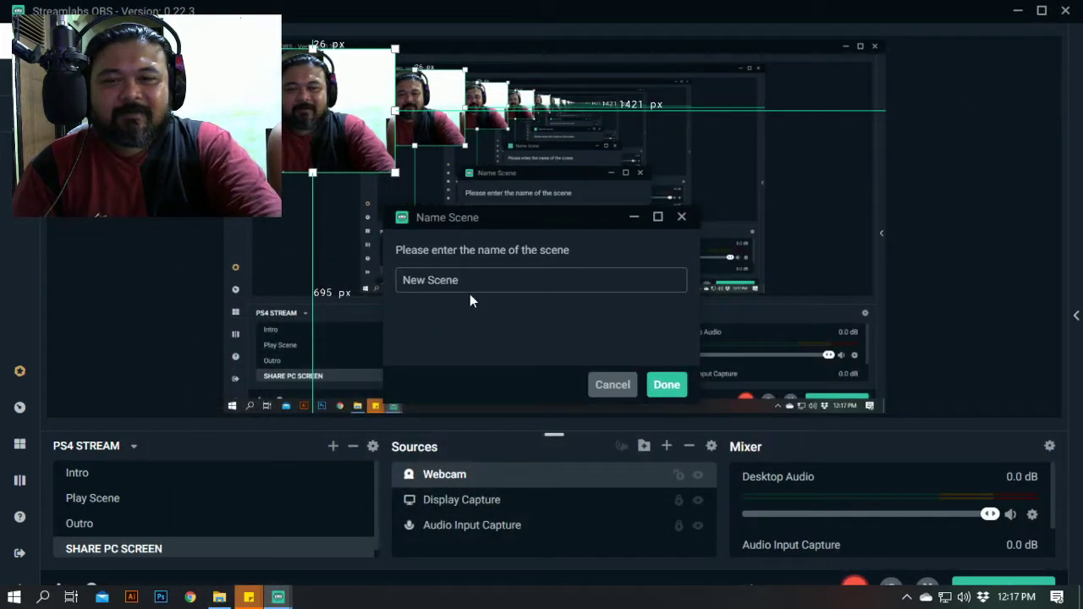
{"action": "left_click", "coordinate": [613, 384]}
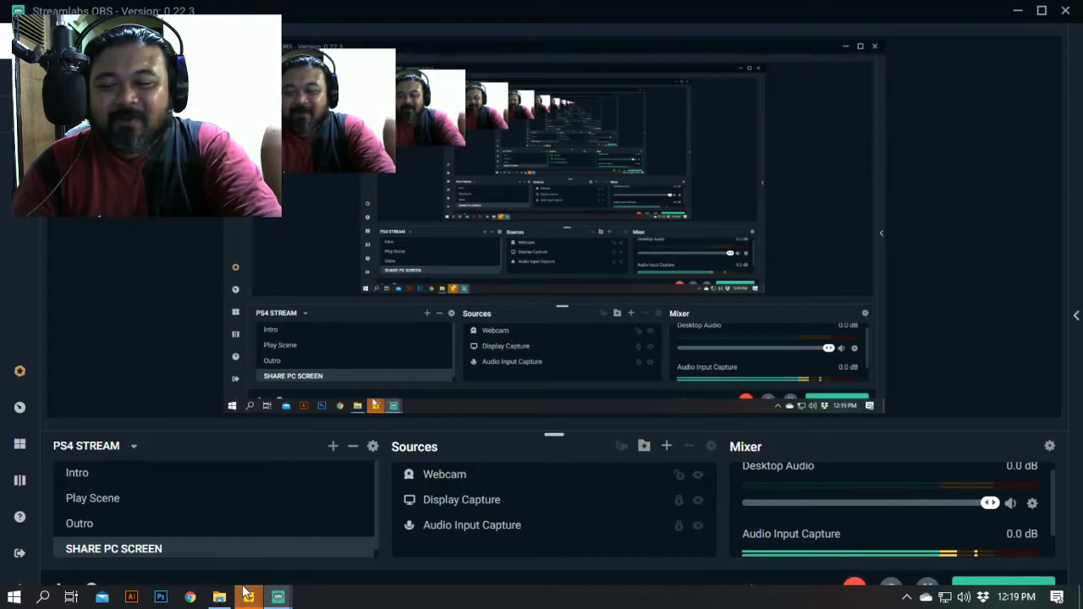
- Bring the Video Capture Device settings window forward and examine its resolution and FPS settings
{"action": "mouse_move", "coordinate": [226, 600]}
{"action": "mouse_move", "coordinate": [277, 597]}
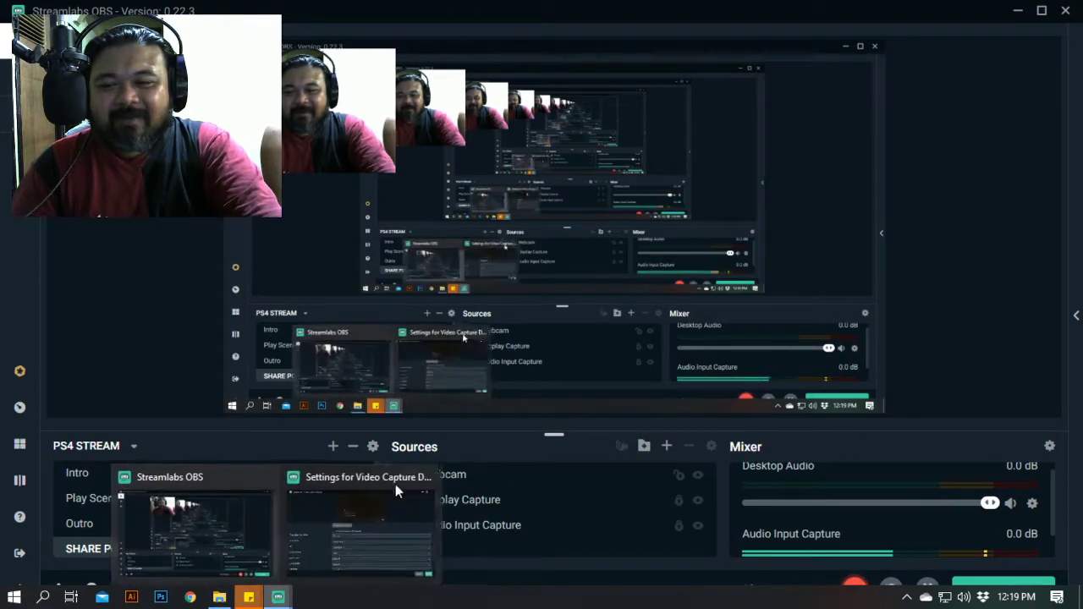
{"action": "left_click", "coordinate": [322, 564]}
{"action": "left_click_drag", "start_coordinate": [550, 90], "coordinate": [576, 44]}
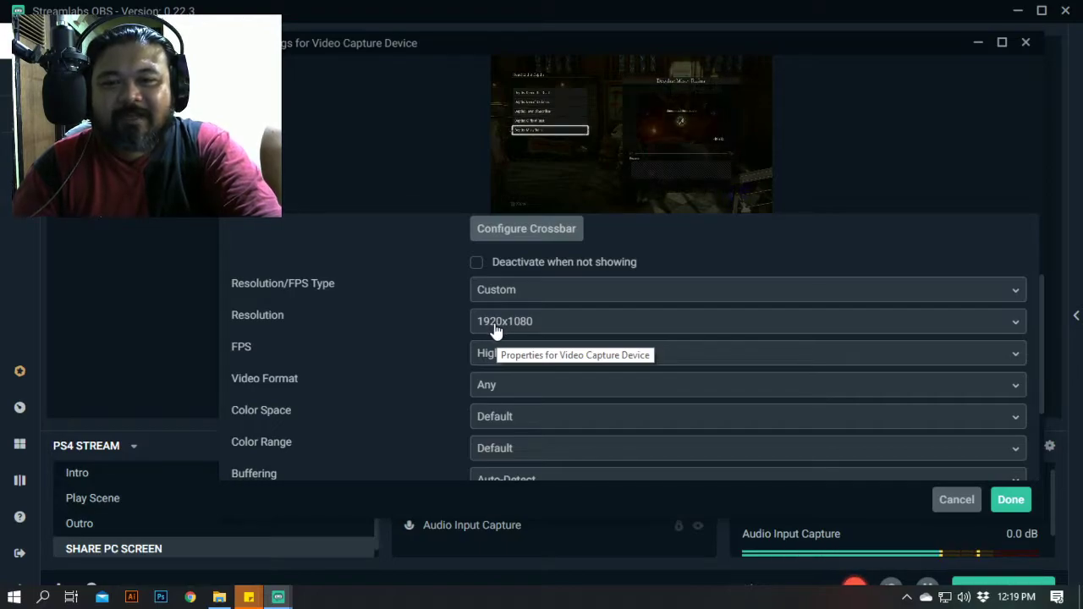
{"action": "left_click_drag", "start_coordinate": [573, 65], "coordinate": [595, 139]}
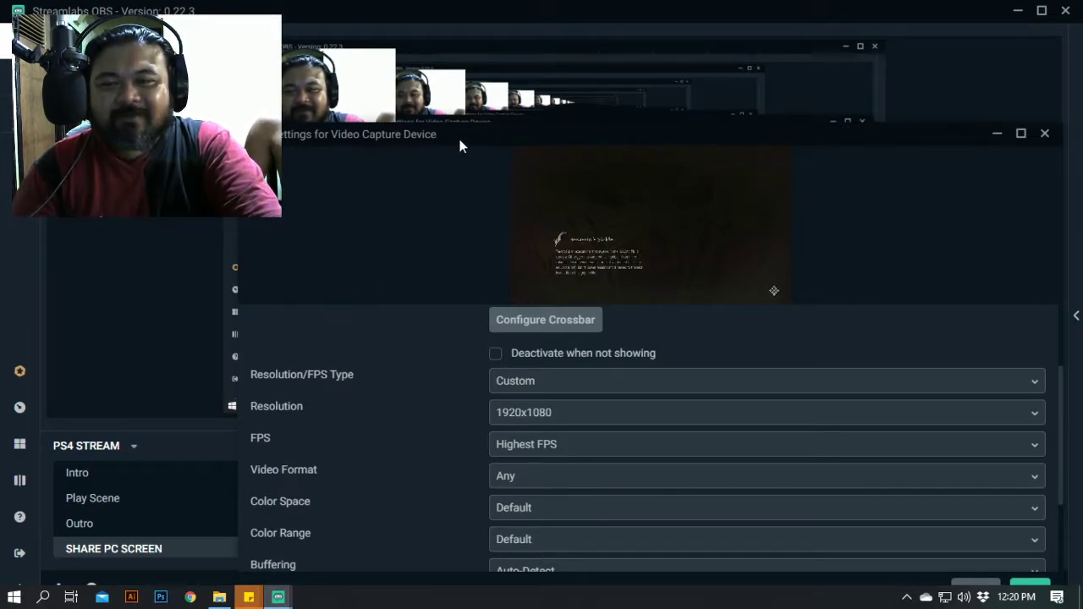
{"action": "left_click_drag", "start_coordinate": [457, 137], "coordinate": [460, 130]}
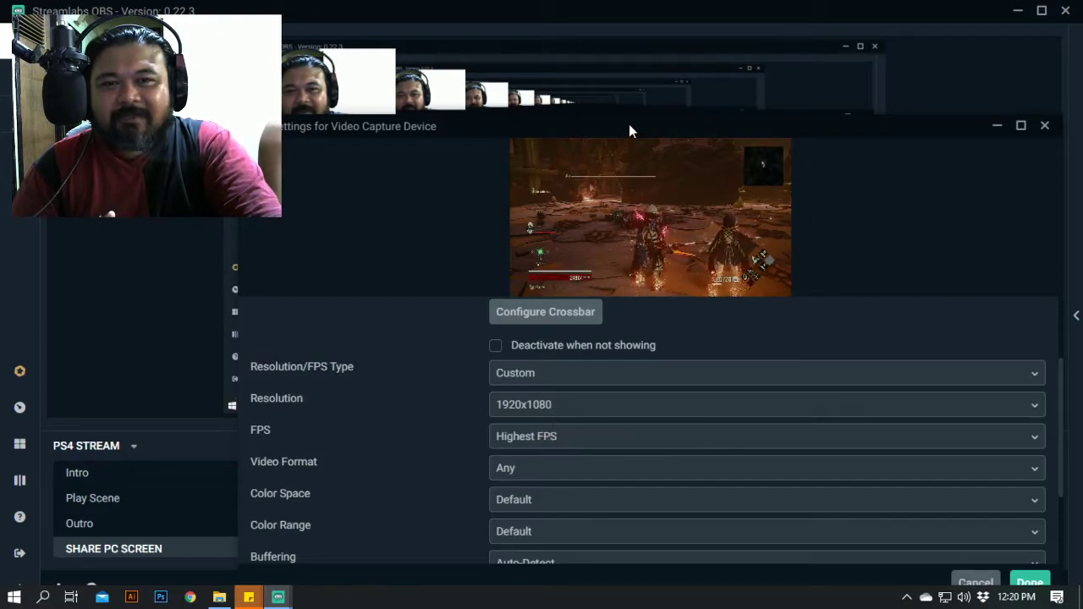
{"action": "left_click_drag", "start_coordinate": [628, 123], "coordinate": [619, 113]}
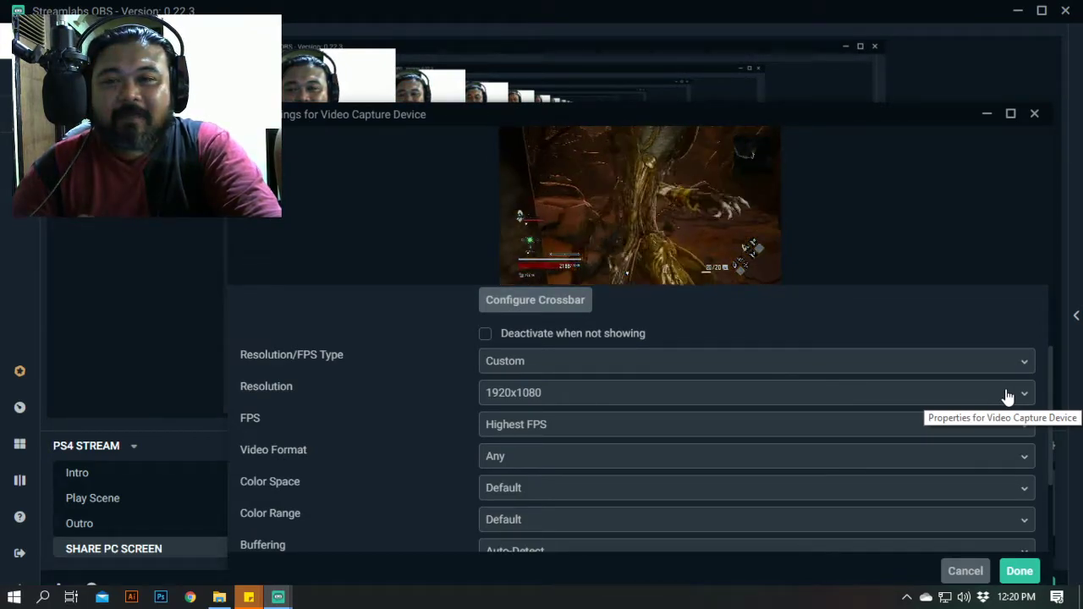
- Examine the selectable resolutions for the Video Capture Device and return to the main window without changing the setting
{"action": "left_click", "coordinate": [1008, 398]}
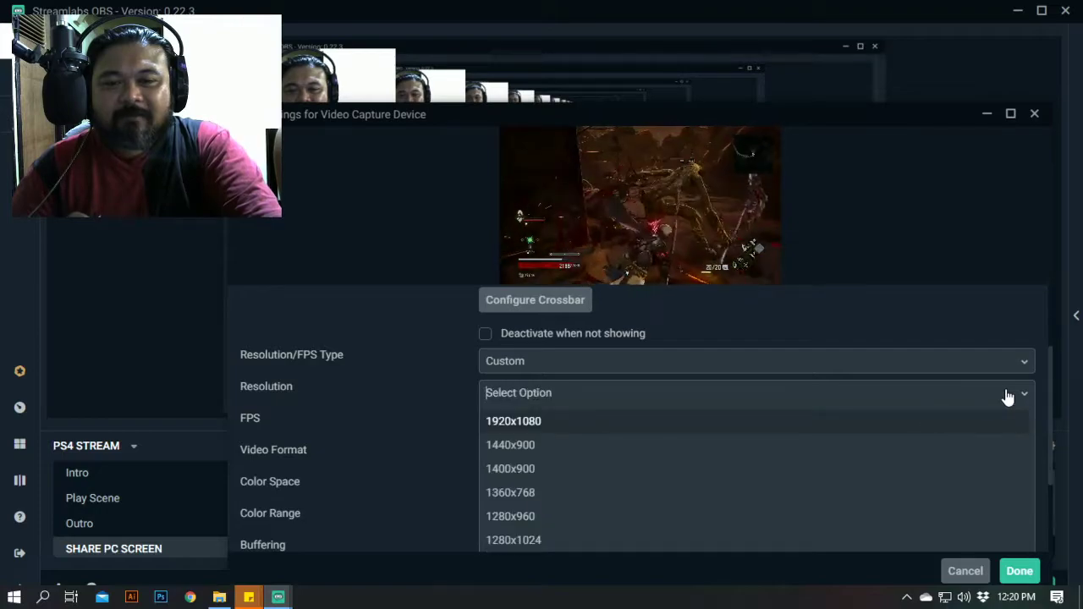
{"action": "scroll", "coordinate": [786, 458], "scroll_direction": "down", "scroll_amount": 5}
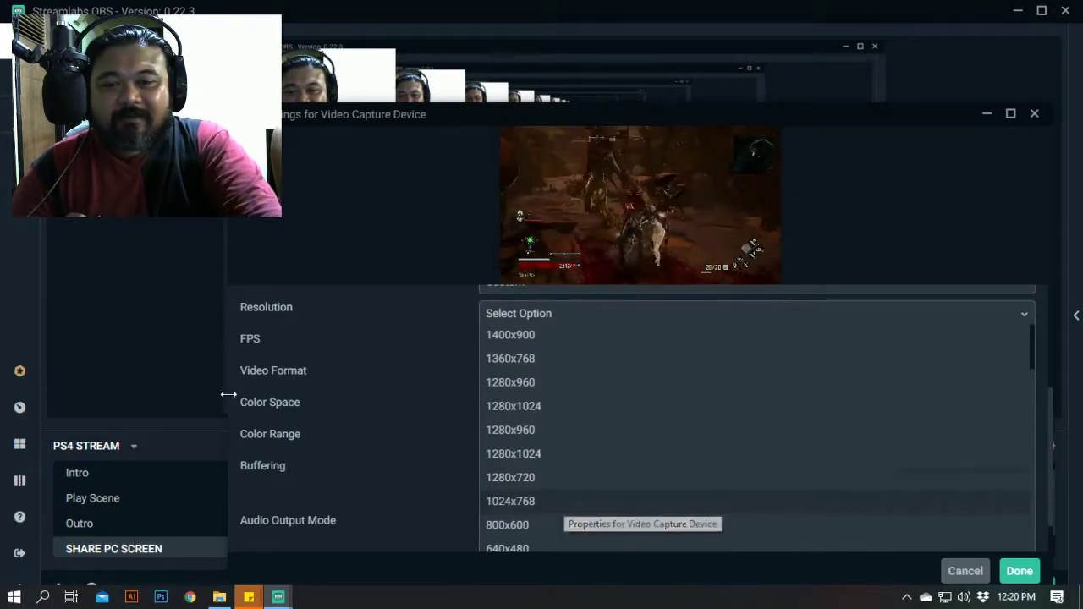
{"action": "left_click", "coordinate": [123, 357]}
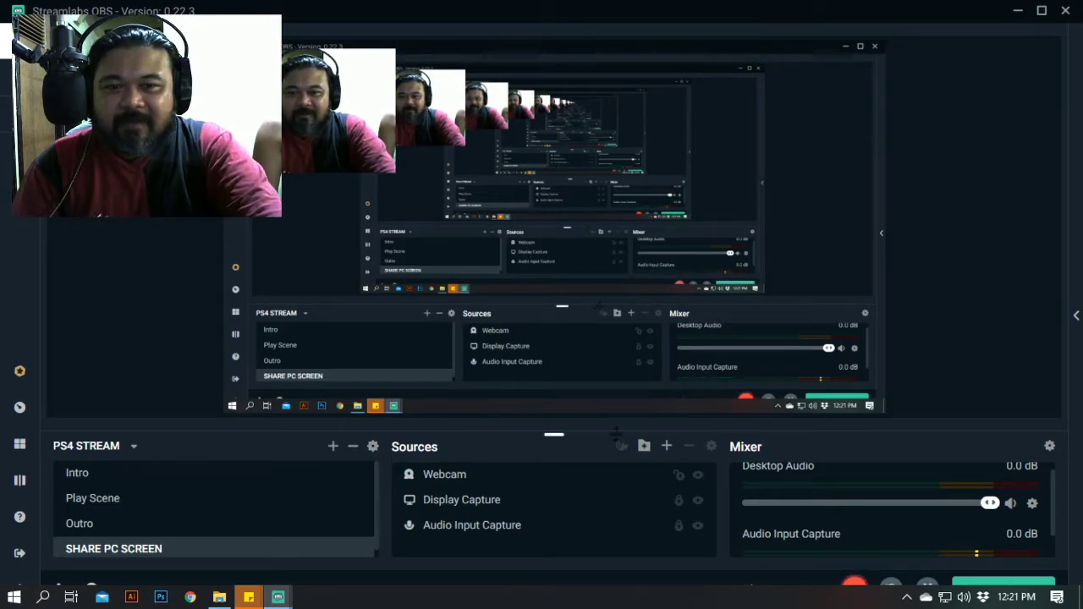
- Add the existing Video Capture Device source to the SHARE PC SCREEN scene and fit its picture beside the webcam image
{"action": "left_click", "coordinate": [666, 447]}
{"action": "left_click", "coordinate": [410, 421]}
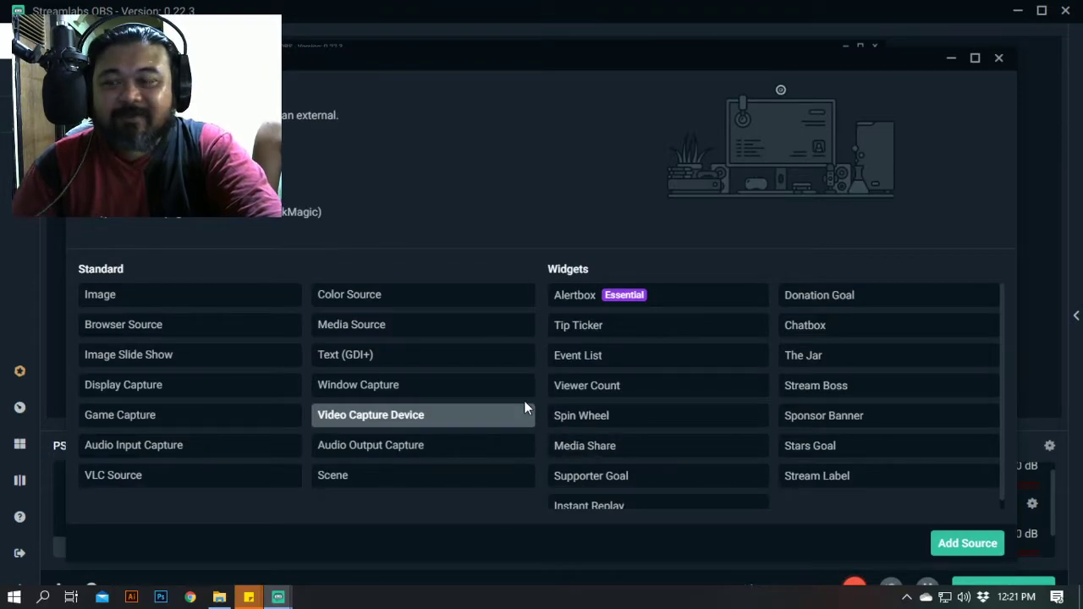
{"action": "left_click", "coordinate": [967, 544]}
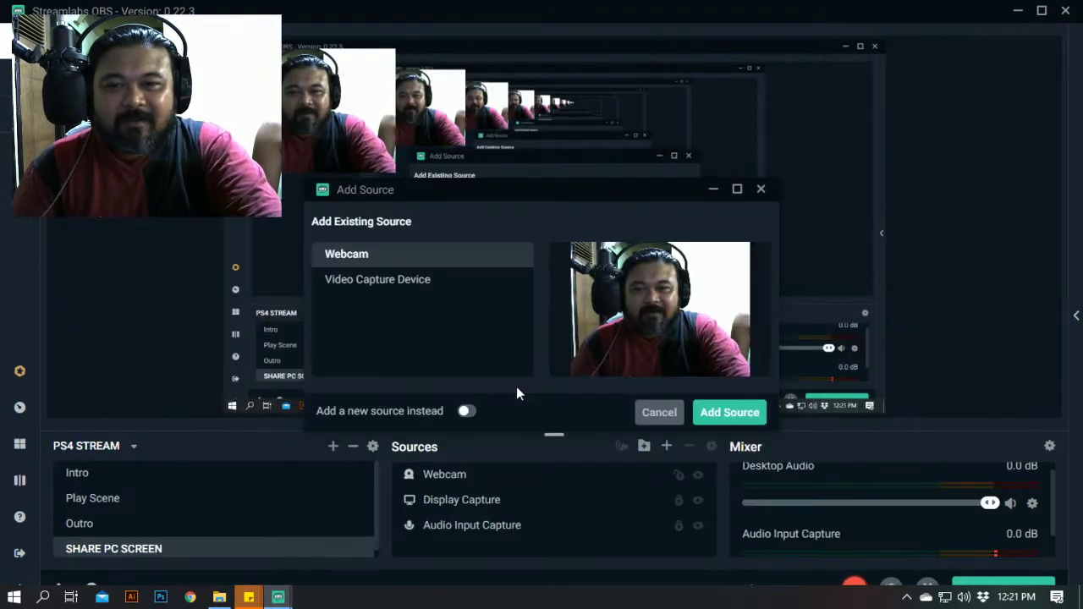
{"action": "left_click", "coordinate": [405, 288]}
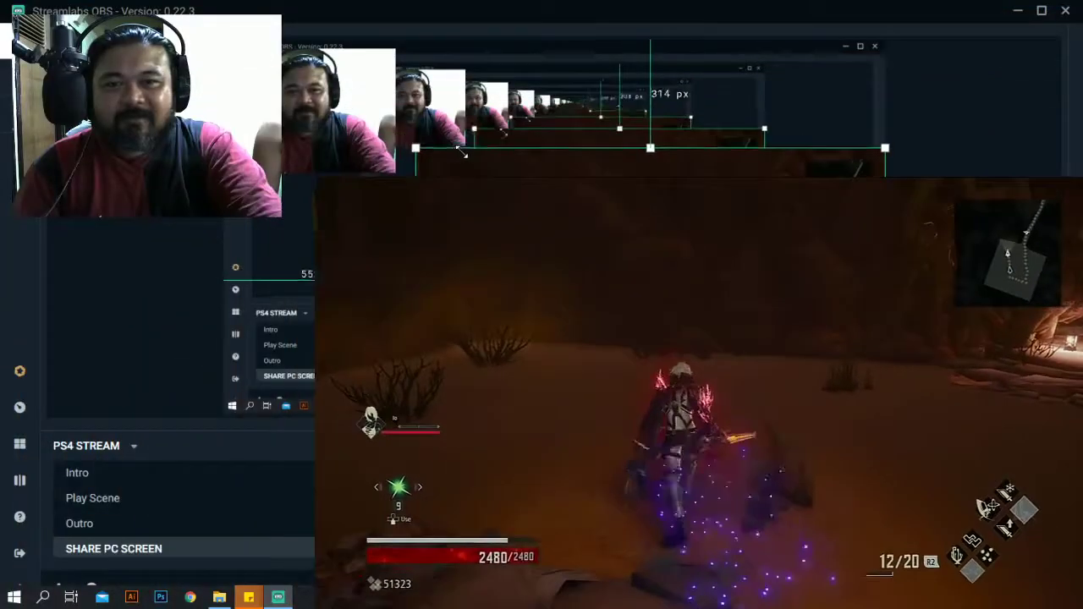
{"action": "left_click_drag", "start_coordinate": [314, 170], "coordinate": [407, 35]}
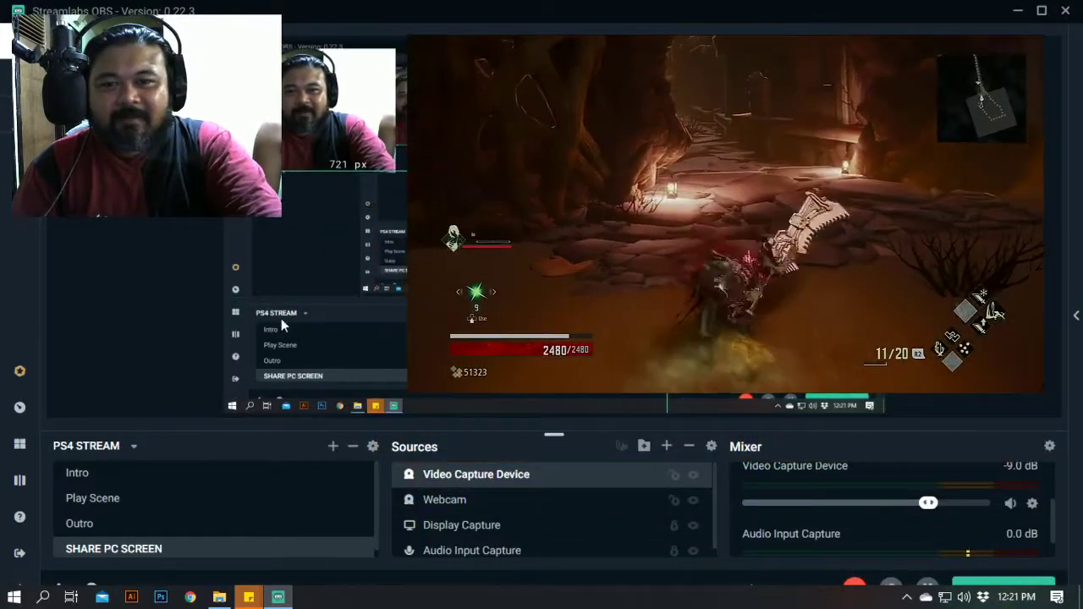
- Review the Video Capture Device source's video and audio settings and leave them unchanged
{"action": "double_click", "coordinate": [539, 489]}
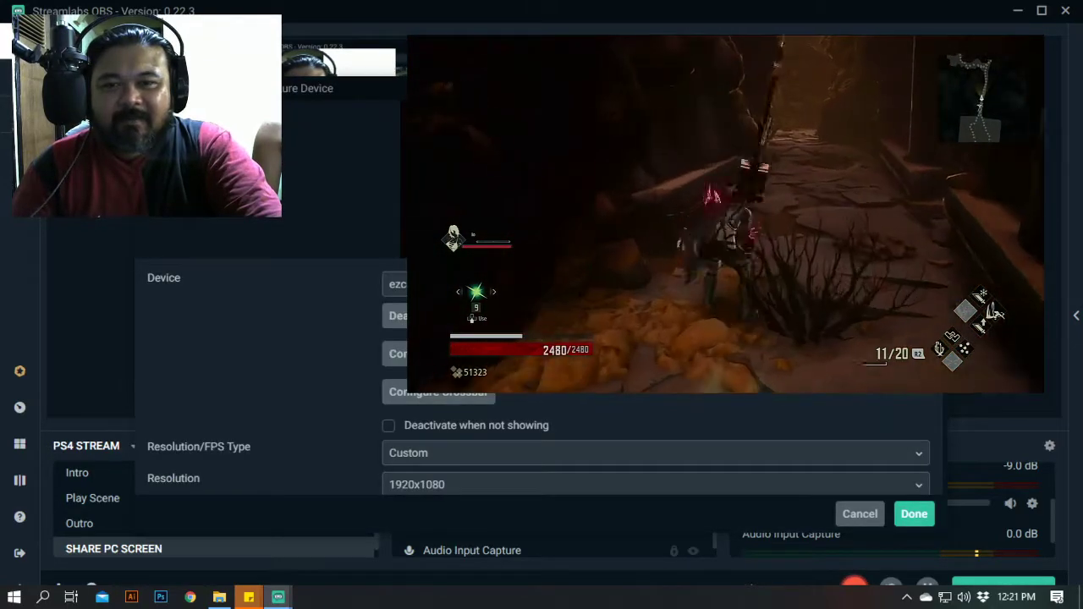
{"action": "scroll", "coordinate": [316, 337], "scroll_direction": "down", "scroll_amount": 5}
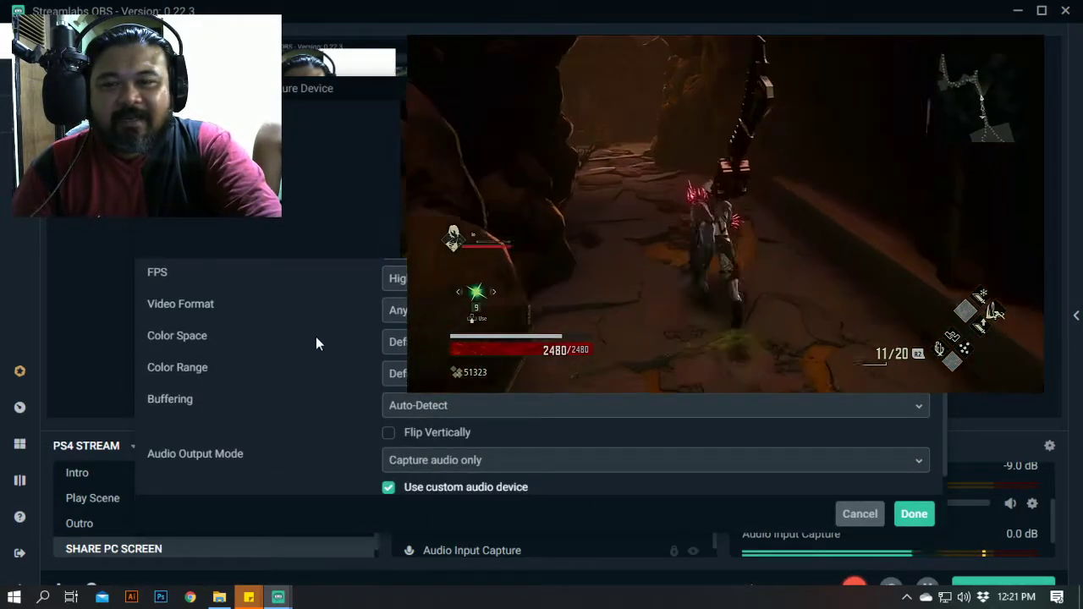
{"action": "scroll", "coordinate": [316, 337], "scroll_direction": "up", "scroll_amount": 3}
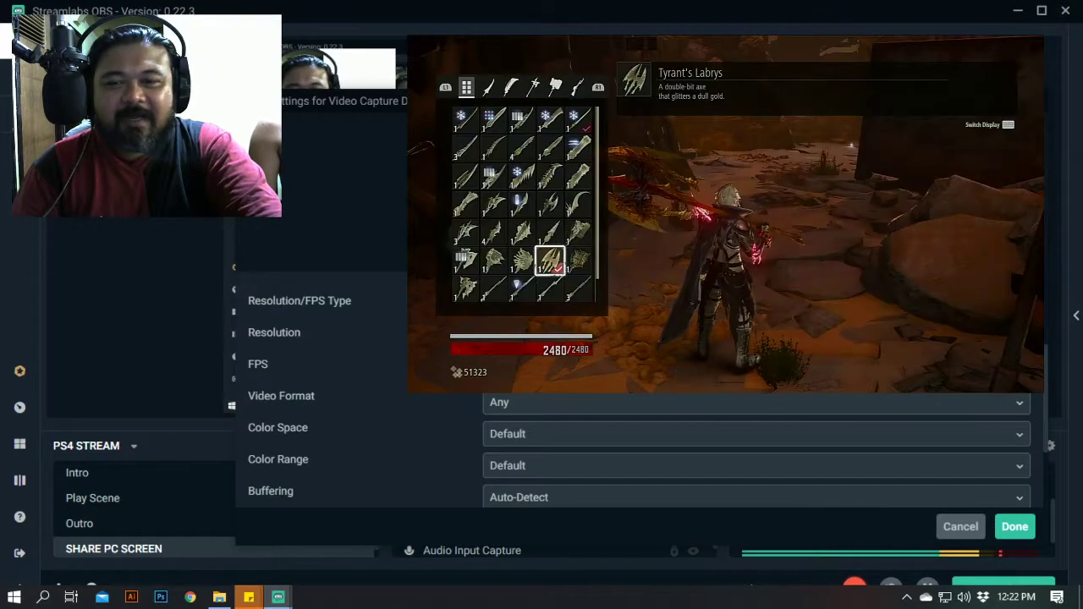
{"action": "left_click", "coordinate": [960, 526]}
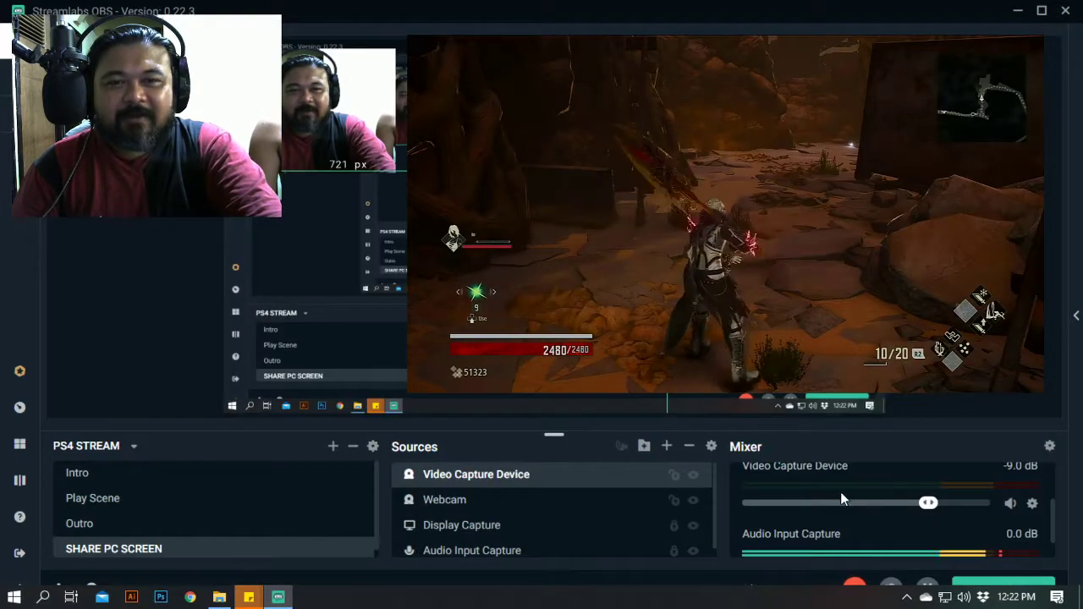
{"action": "left_click", "coordinate": [185, 274]}
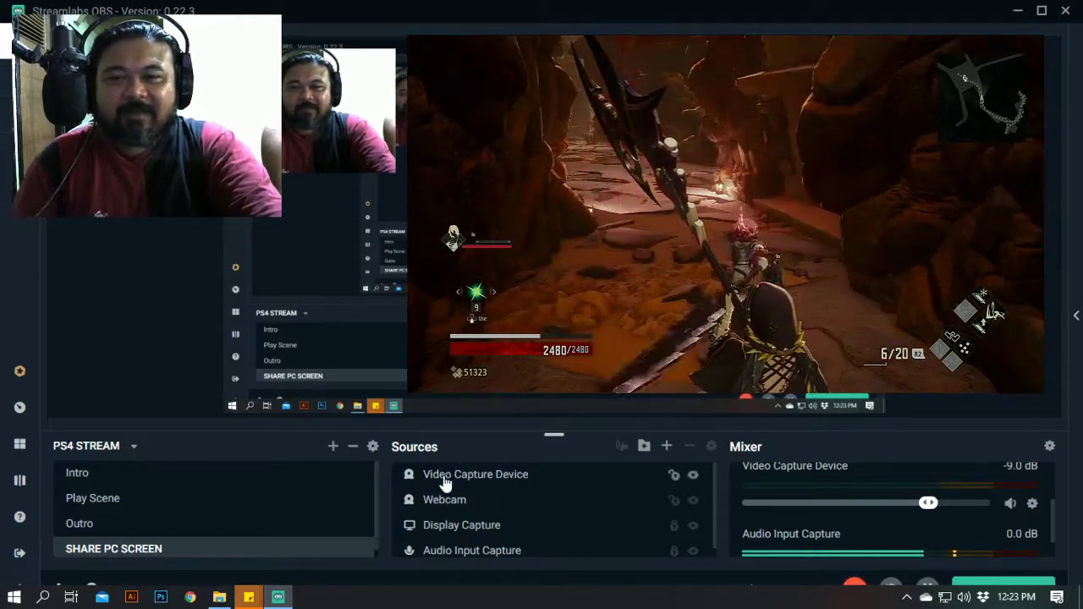
{"action": "left_click", "coordinate": [501, 479]}
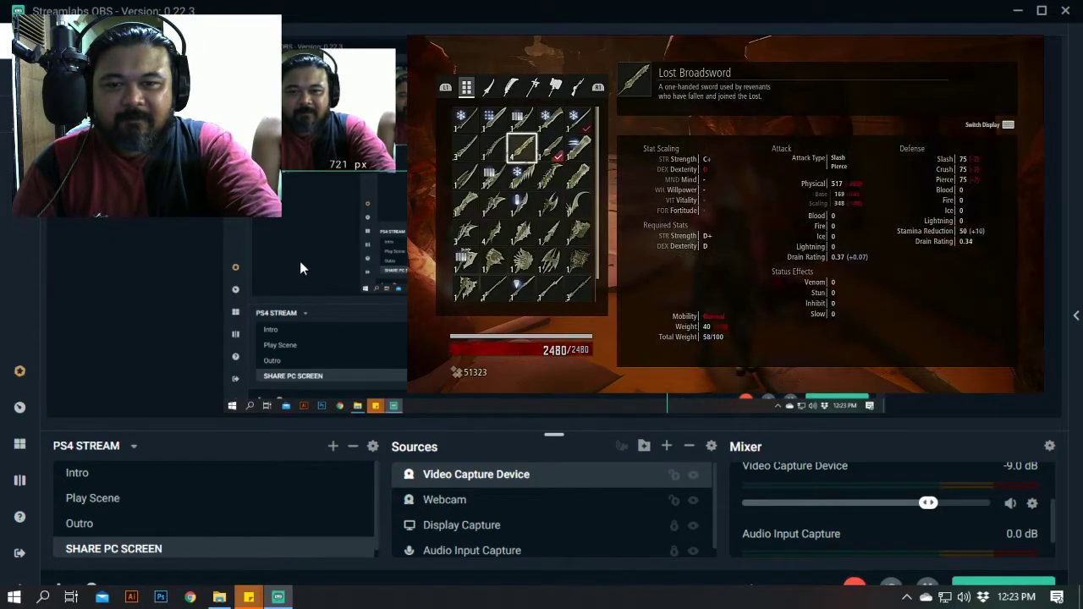
{"action": "left_click", "coordinate": [478, 478], "text": "ctrl"}
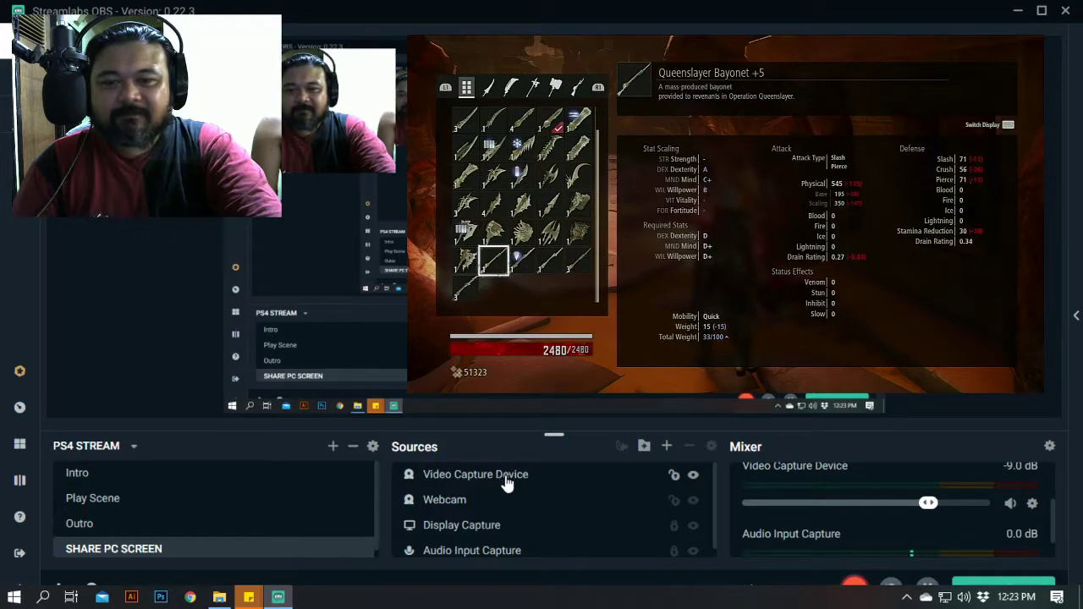
{"action": "left_click", "coordinate": [506, 482]}
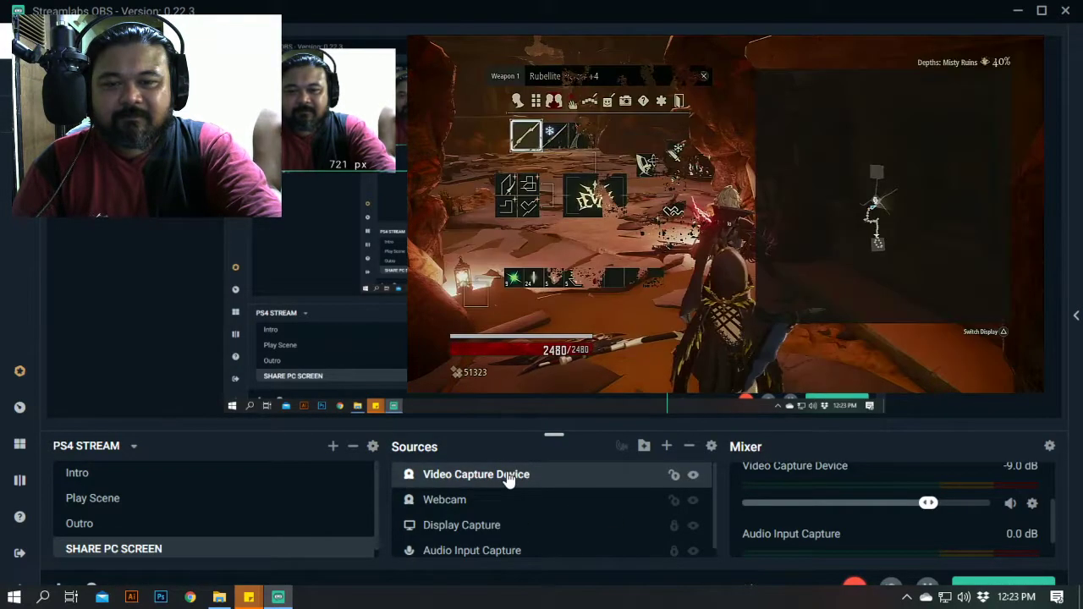
{"action": "right_click", "coordinate": [509, 479]}
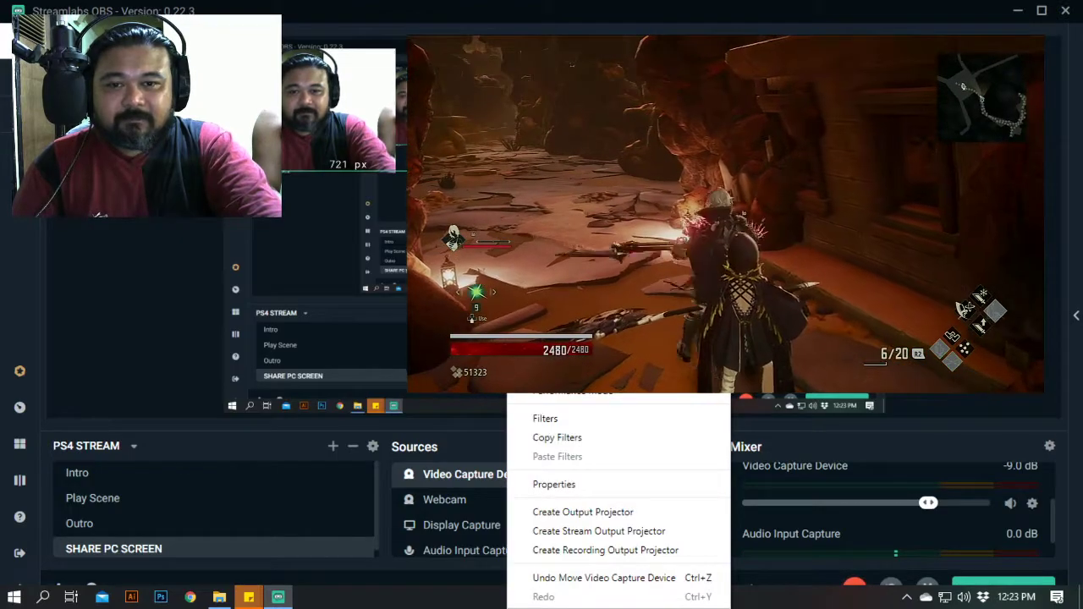
{"action": "left_click", "coordinate": [575, 524]}
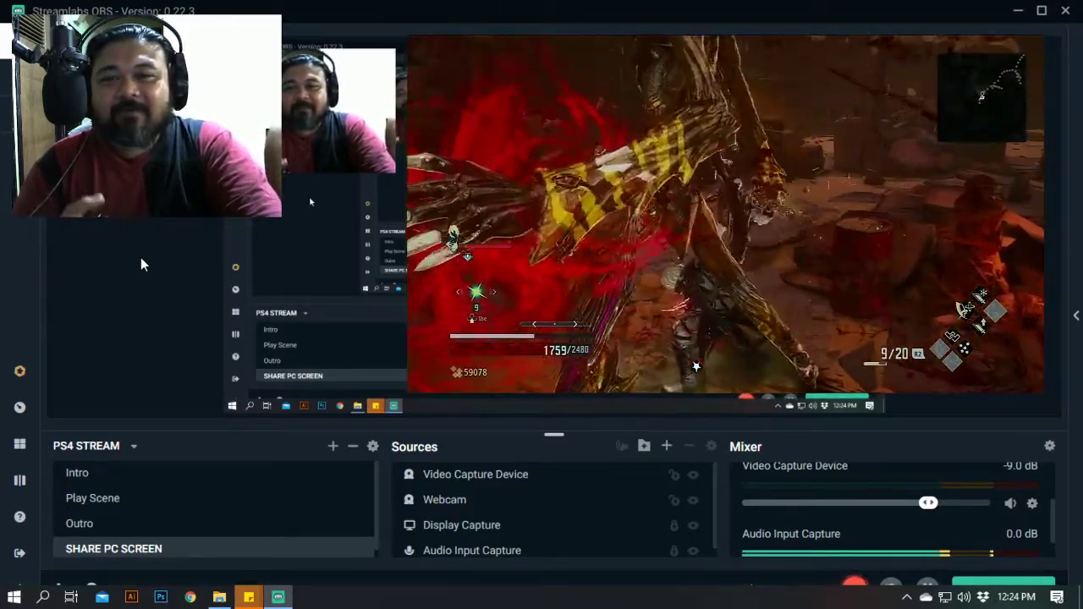
- Examine the Video Capture Device settings again, down to the audio output mode and custom audio device, and cancel without changes
{"action": "double_click", "coordinate": [140, 257]}
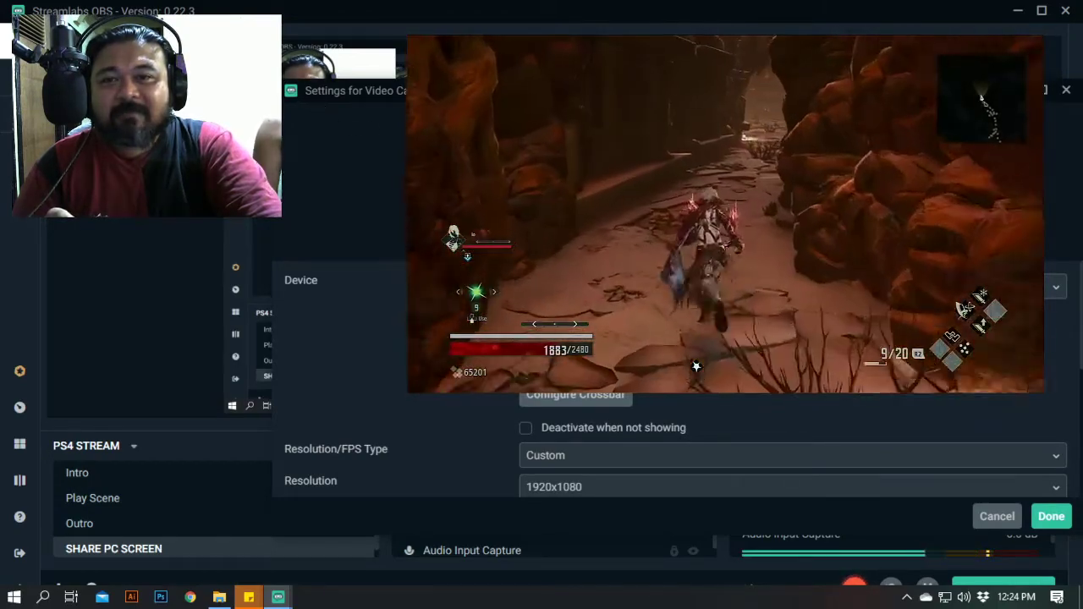
{"action": "left_click_drag", "start_coordinate": [370, 93], "coordinate": [318, 82]}
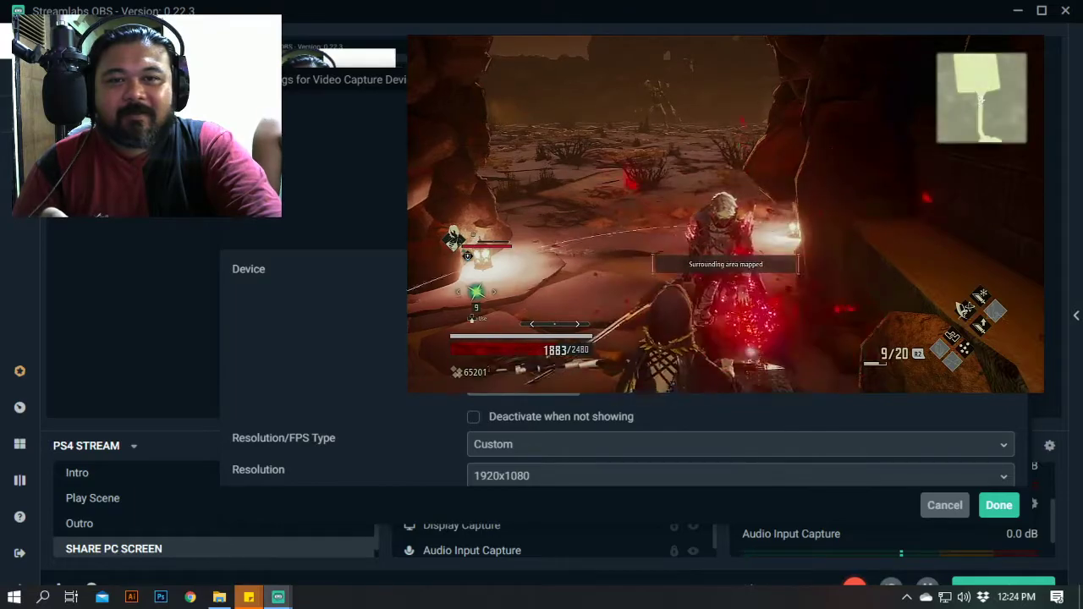
{"action": "scroll", "coordinate": [626, 439], "scroll_direction": "up", "scroll_amount": 3}
{"action": "left_click_drag", "start_coordinate": [507, 78], "coordinate": [473, 127]}
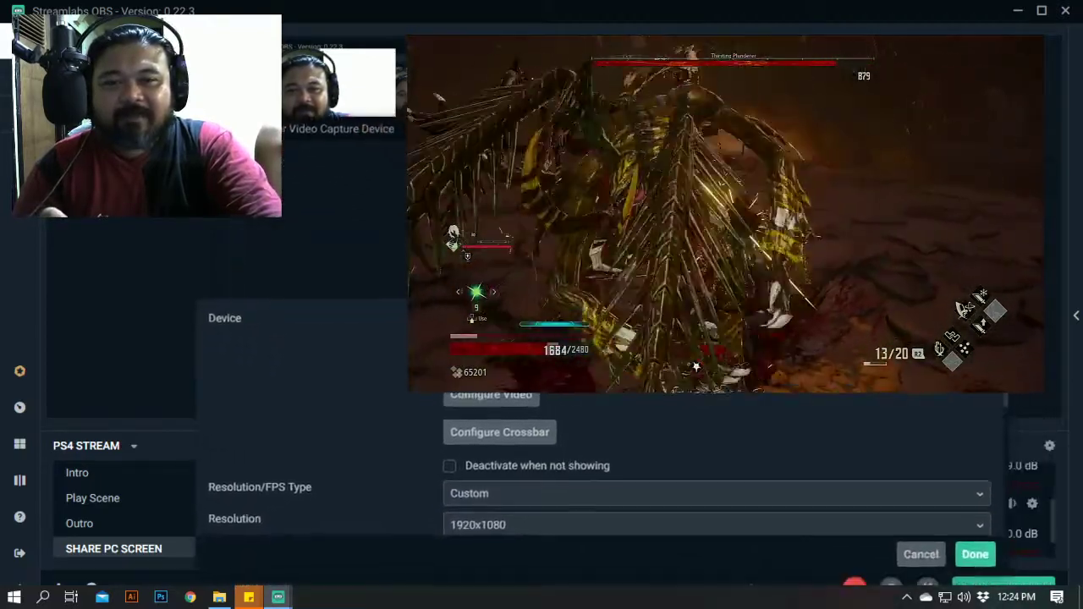
{"action": "scroll", "coordinate": [646, 394], "scroll_direction": "down", "scroll_amount": 5}
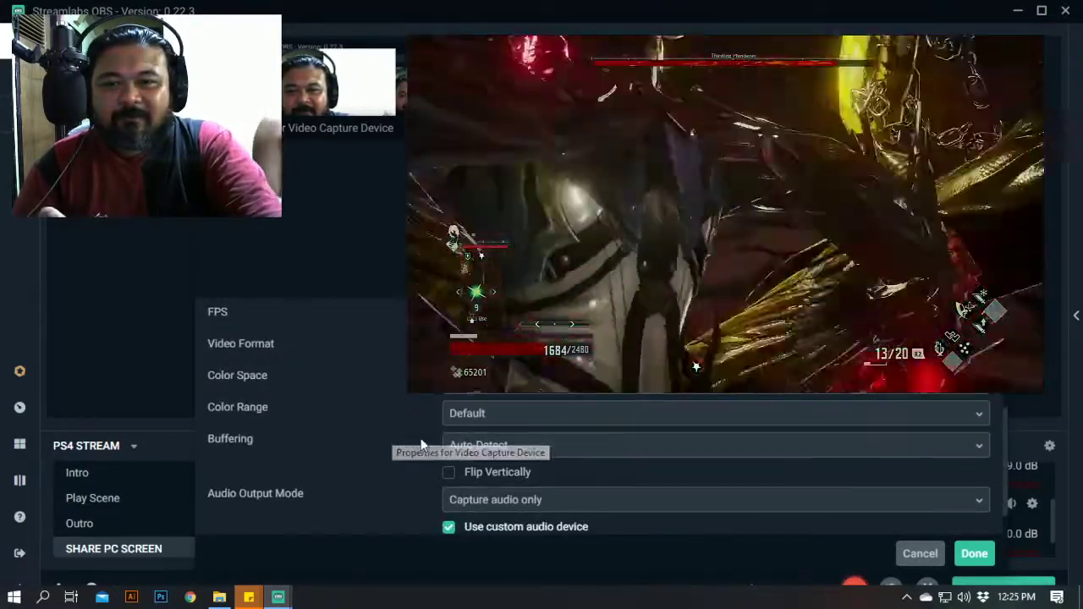
{"action": "scroll", "coordinate": [419, 464], "scroll_direction": "down", "scroll_amount": 1}
{"action": "scroll", "coordinate": [420, 465], "scroll_direction": "up", "scroll_amount": 2}
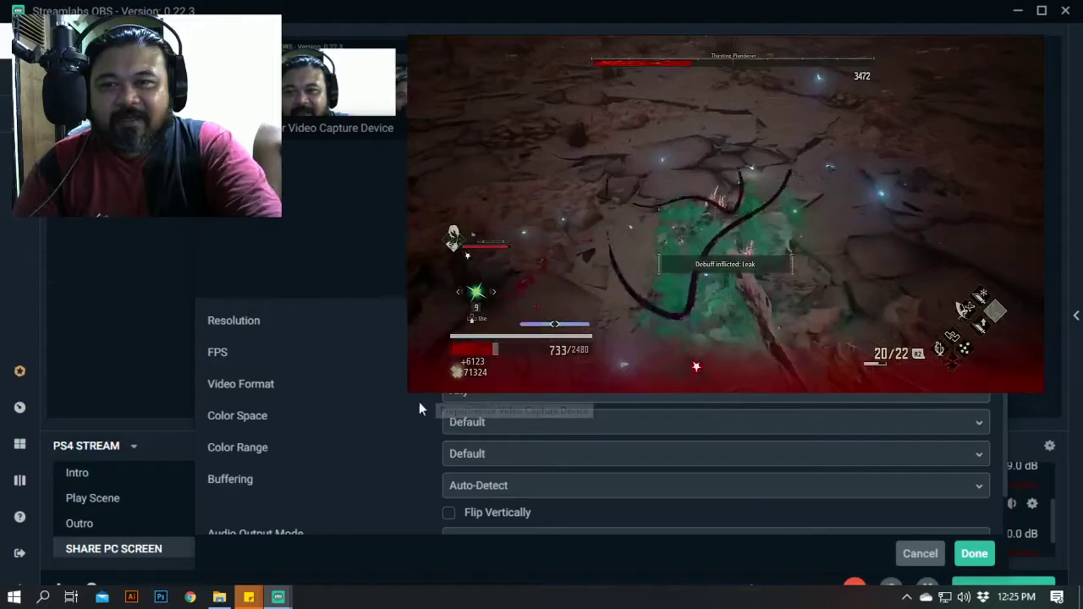
{"action": "scroll", "coordinate": [418, 406], "scroll_direction": "down", "scroll_amount": 1}
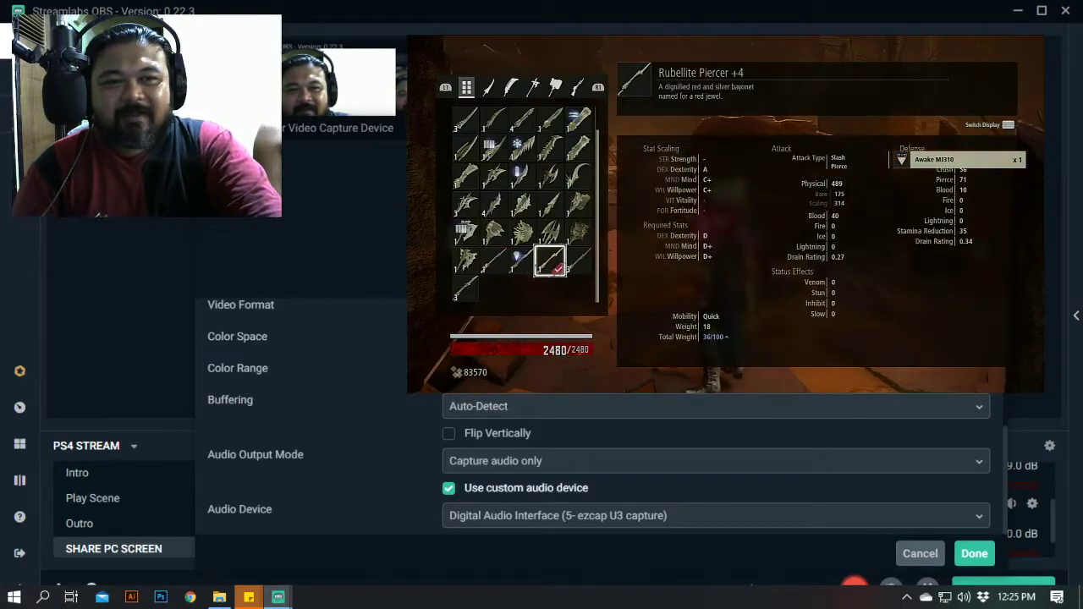
{"action": "left_click", "coordinate": [917, 554]}
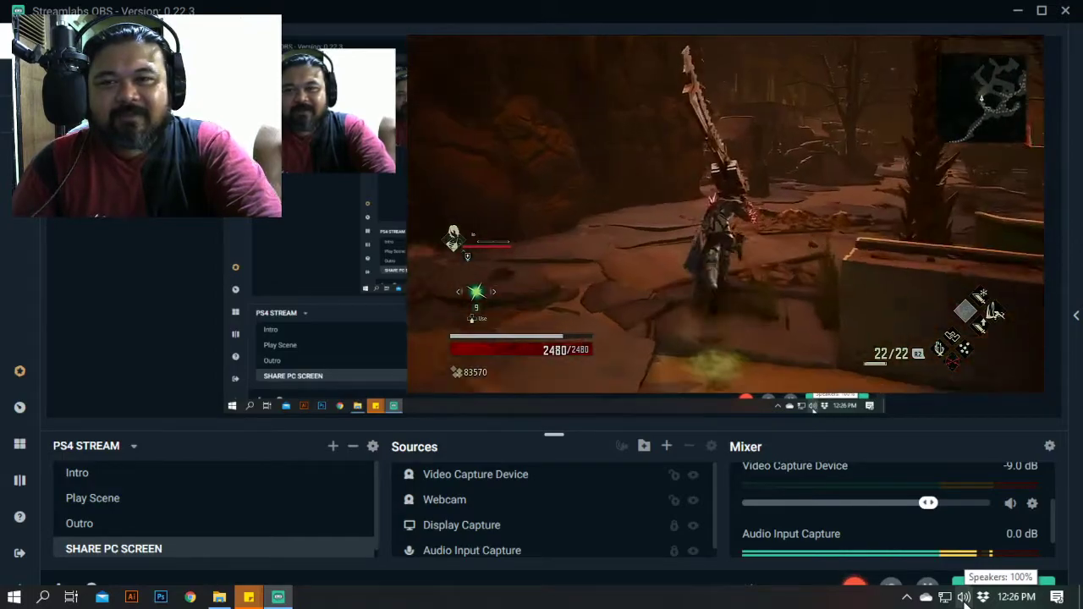
- Open the Windows Sound settings and bring up the Sound control panel's playback device list
{"action": "right_click", "coordinate": [963, 599]}
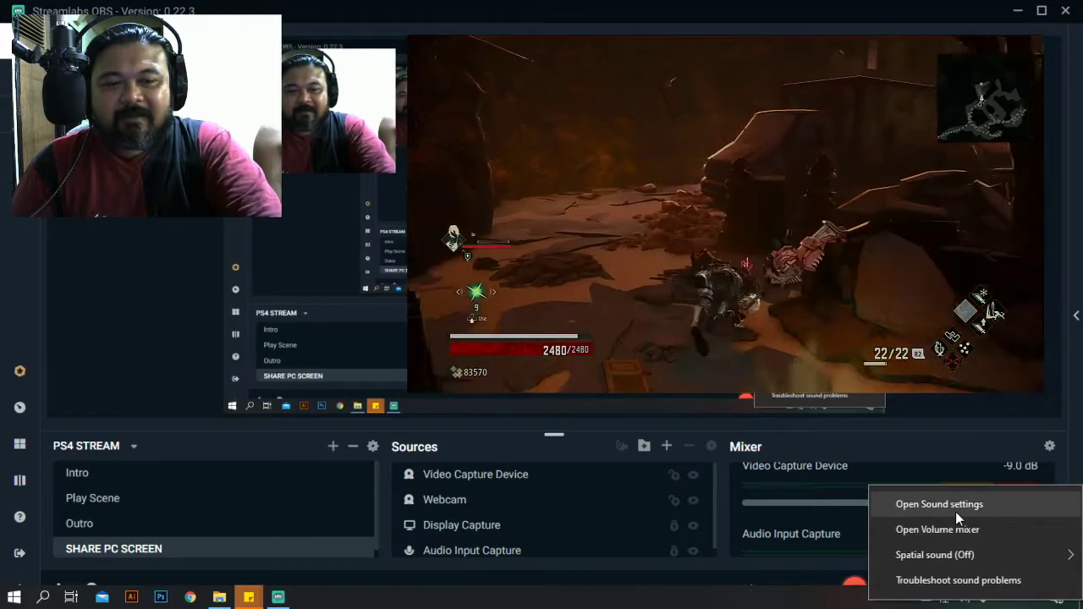
{"action": "left_click", "coordinate": [954, 511]}
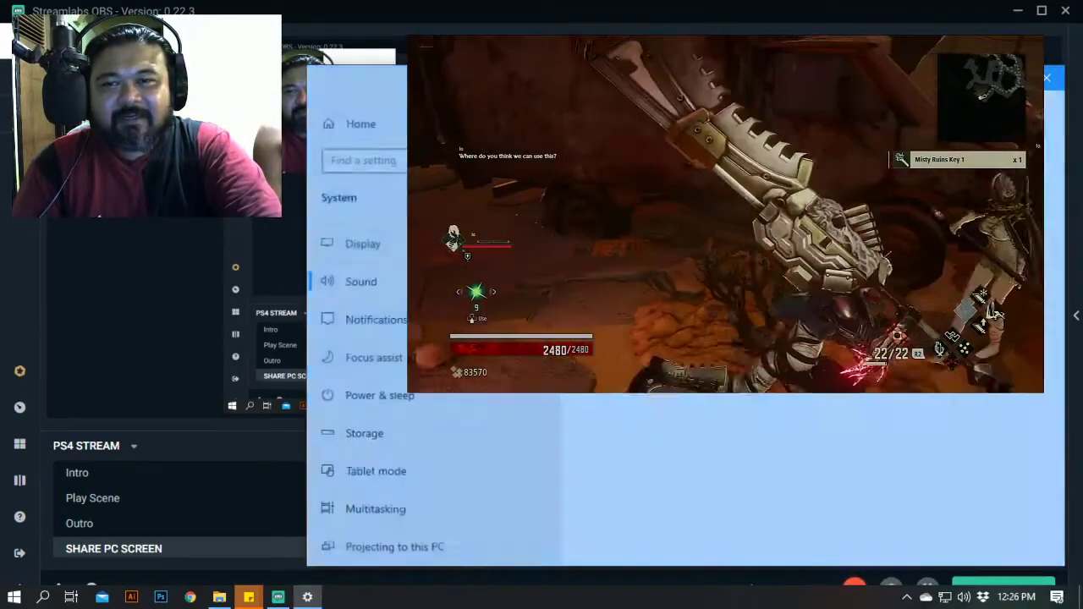
{"action": "scroll", "coordinate": [793, 447], "scroll_direction": "down", "scroll_amount": 10}
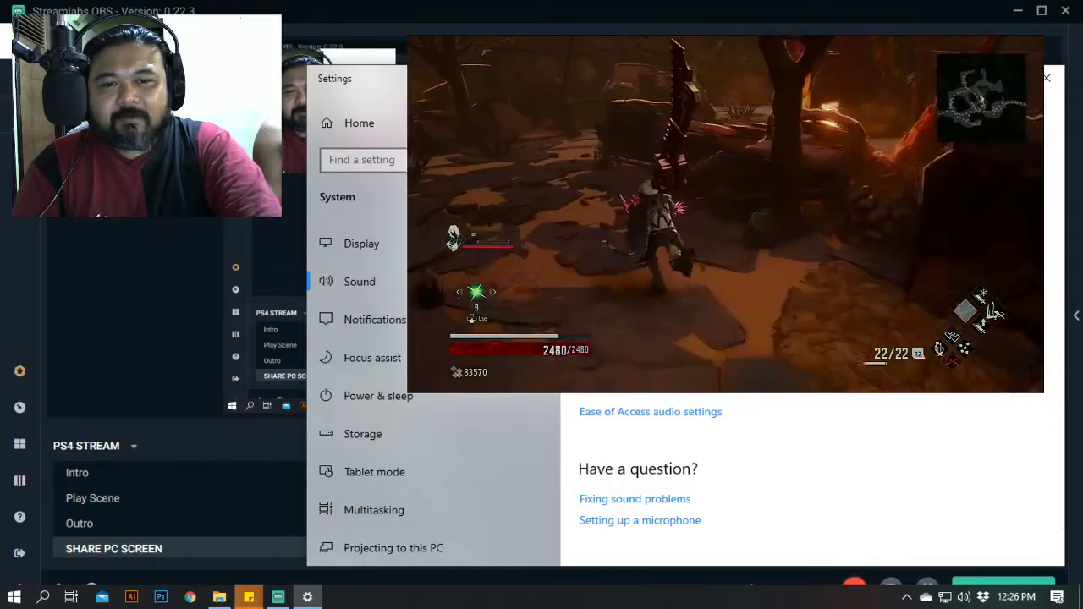
{"action": "left_click", "coordinate": [617, 369]}
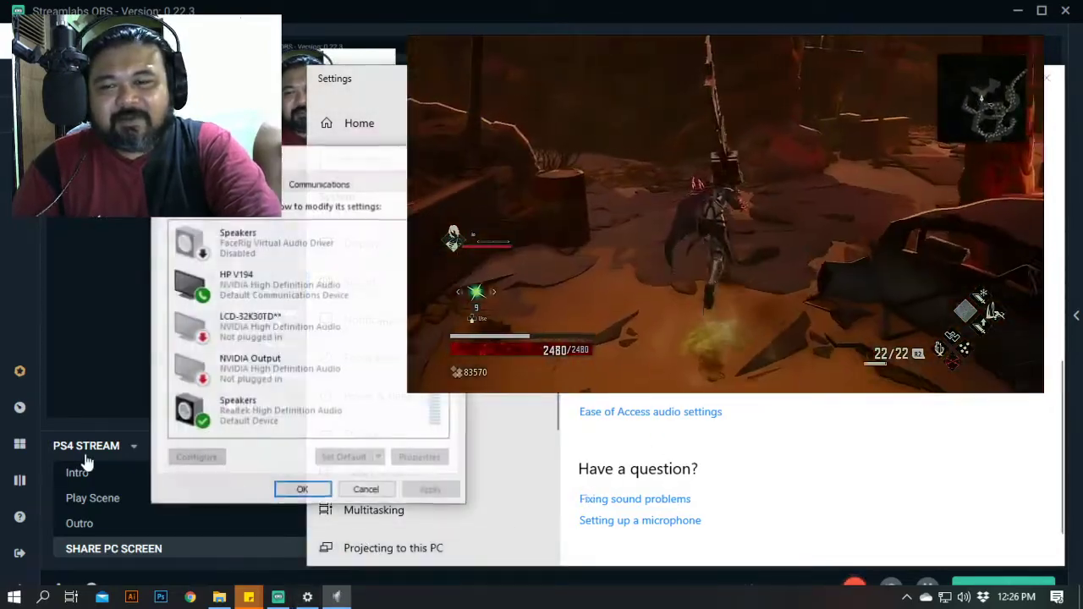
{"action": "left_click_drag", "start_coordinate": [295, 165], "coordinate": [781, 174]}
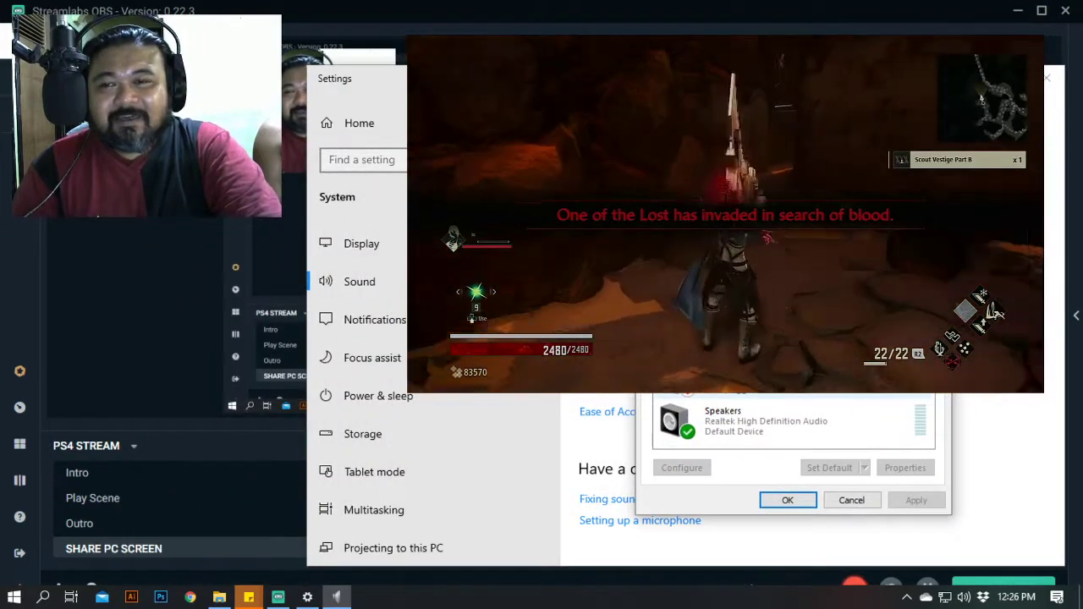
{"action": "left_click", "coordinate": [787, 500]}
{"action": "left_click_drag", "start_coordinate": [508, 77], "coordinate": [624, 63]}
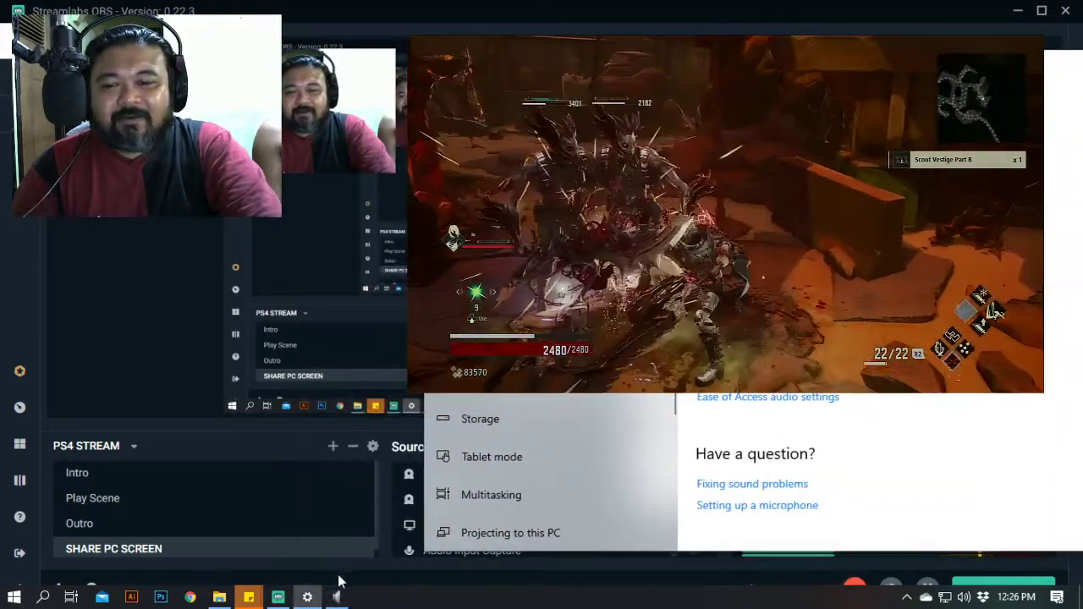
{"action": "left_click", "coordinate": [337, 597]}
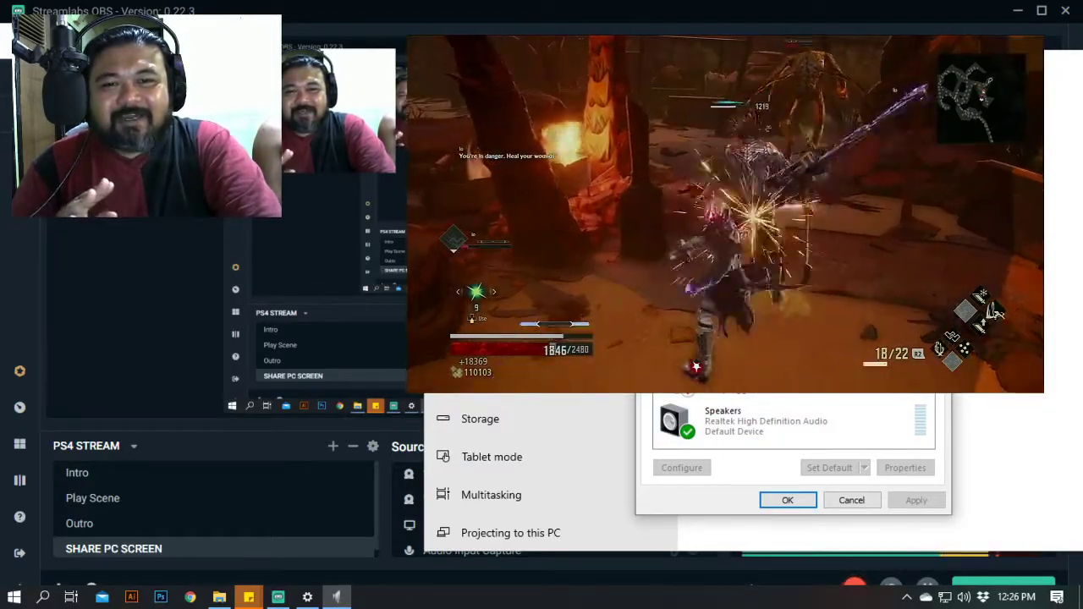
- Examine the selected recording device's advanced properties and close them without changes
{"action": "key", "text": "ctrl+Tab"}
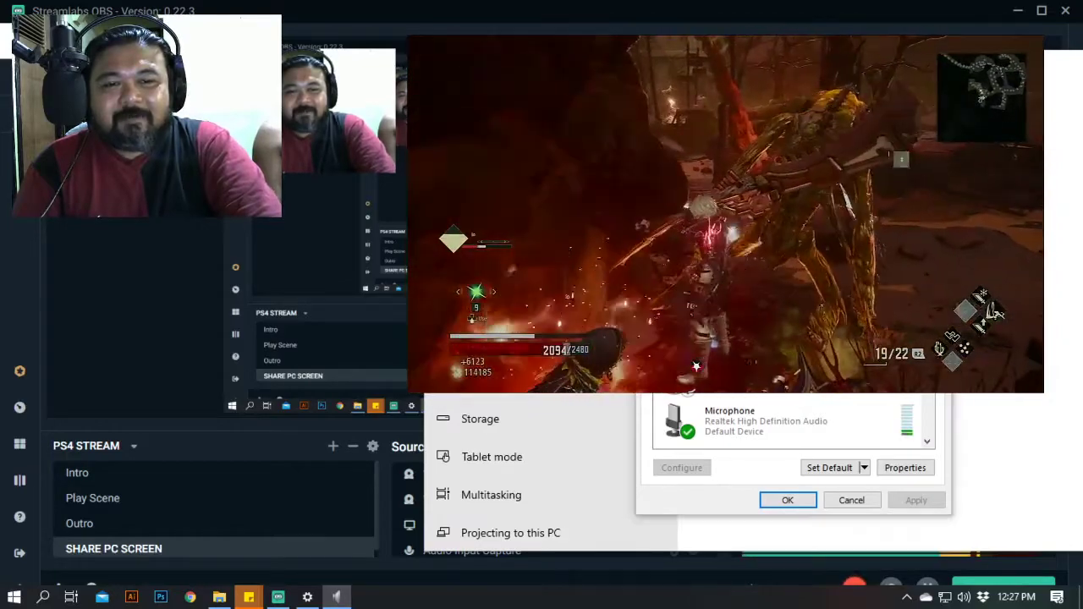
{"action": "key", "text": "alt+p"}
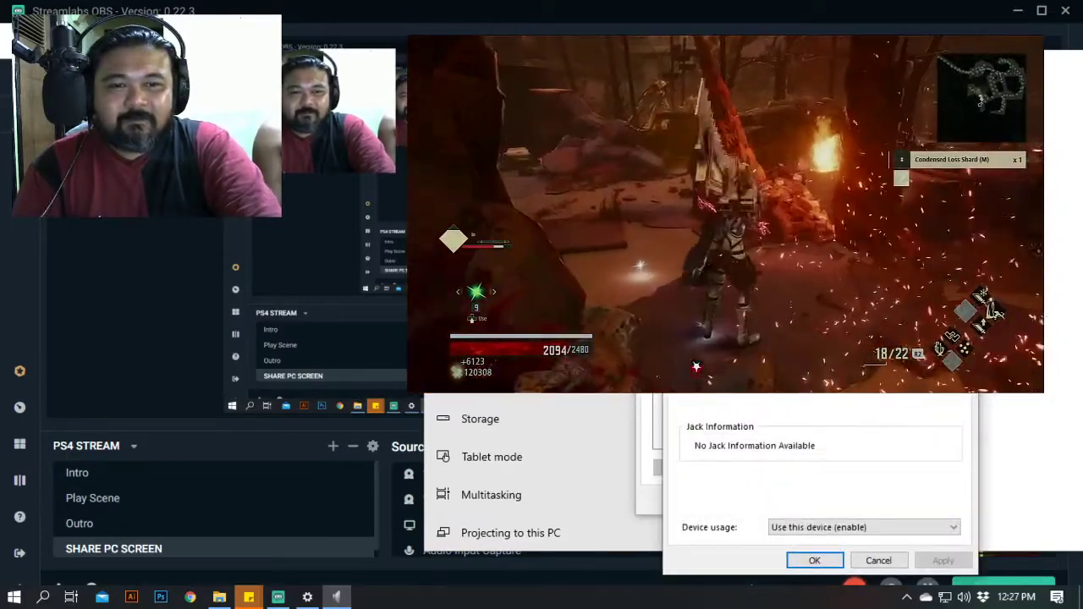
{"action": "key", "text": "ctrl+shift+Tab"}
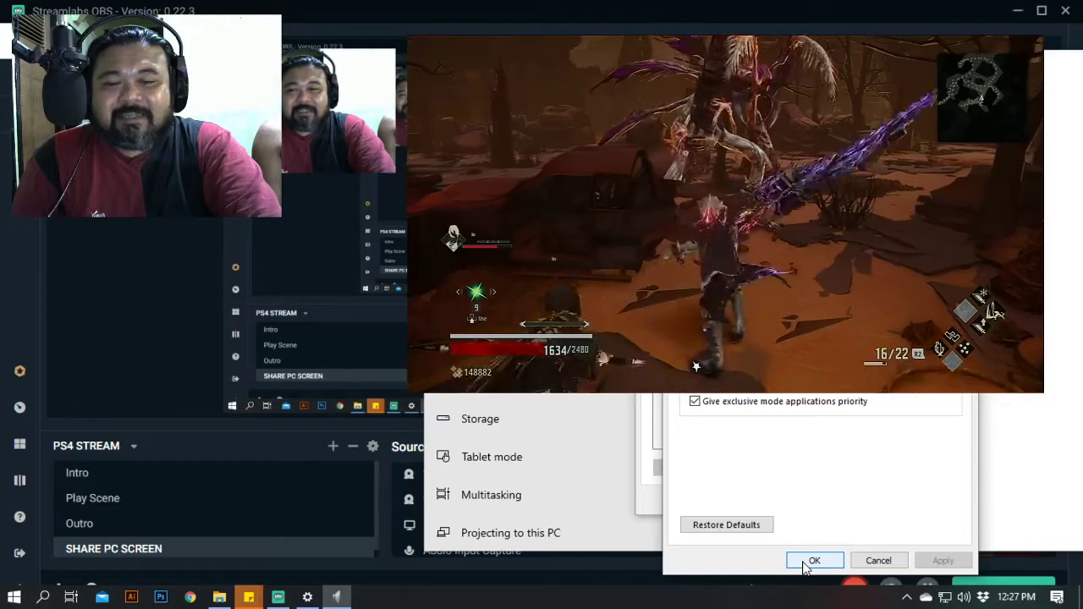
{"action": "left_click", "coordinate": [804, 561]}
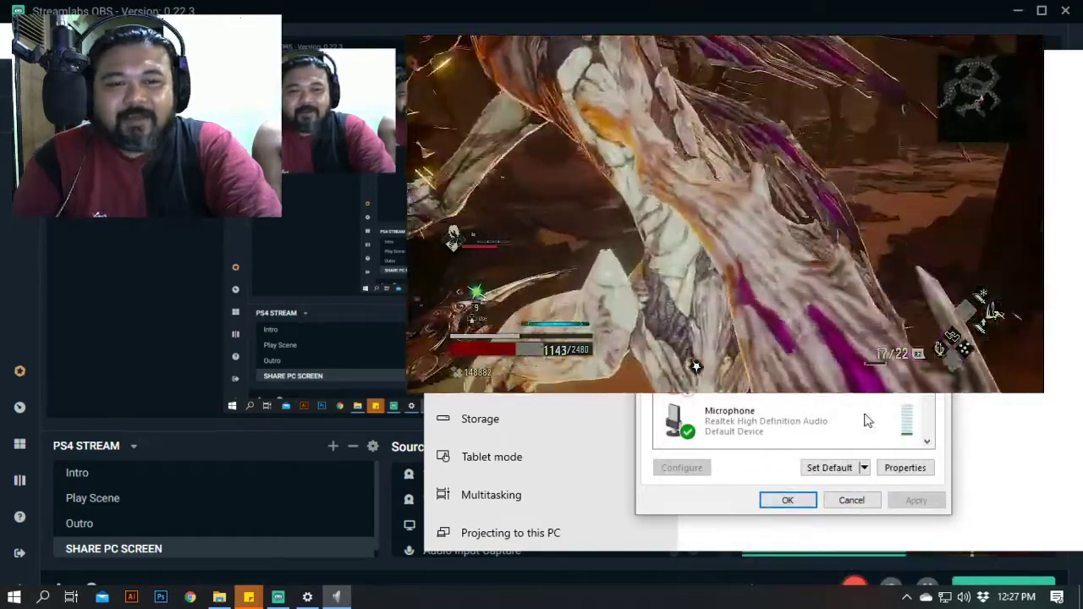
- Examine the selectable default formats in the recording device's properties again, cancel without changes, and close the Windows sound windows
{"action": "left_click", "coordinate": [904, 467]}
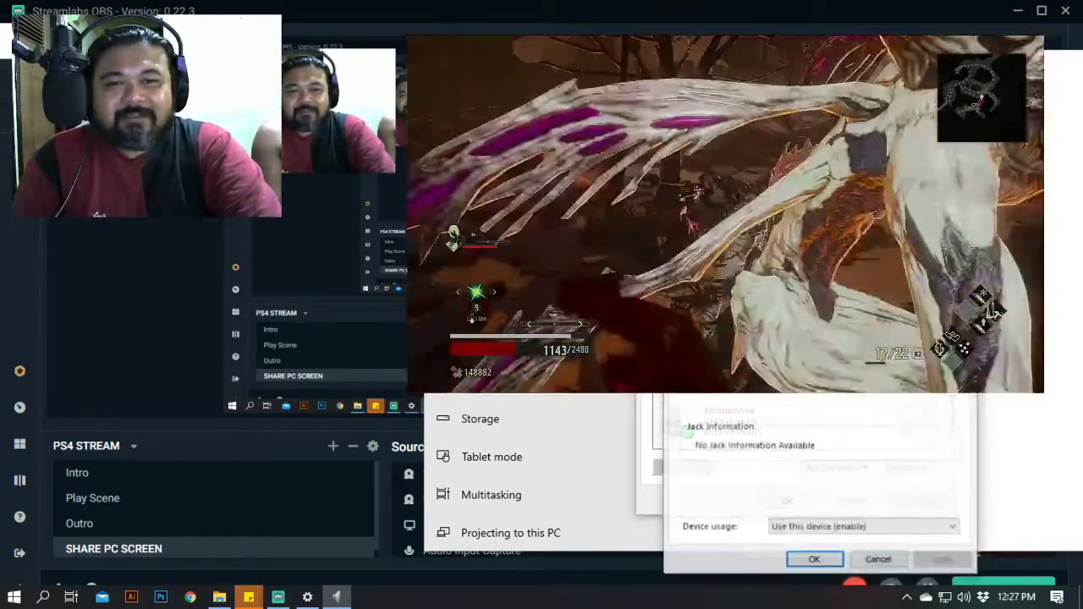
{"action": "key", "text": "ctrl+shift+Tab"}
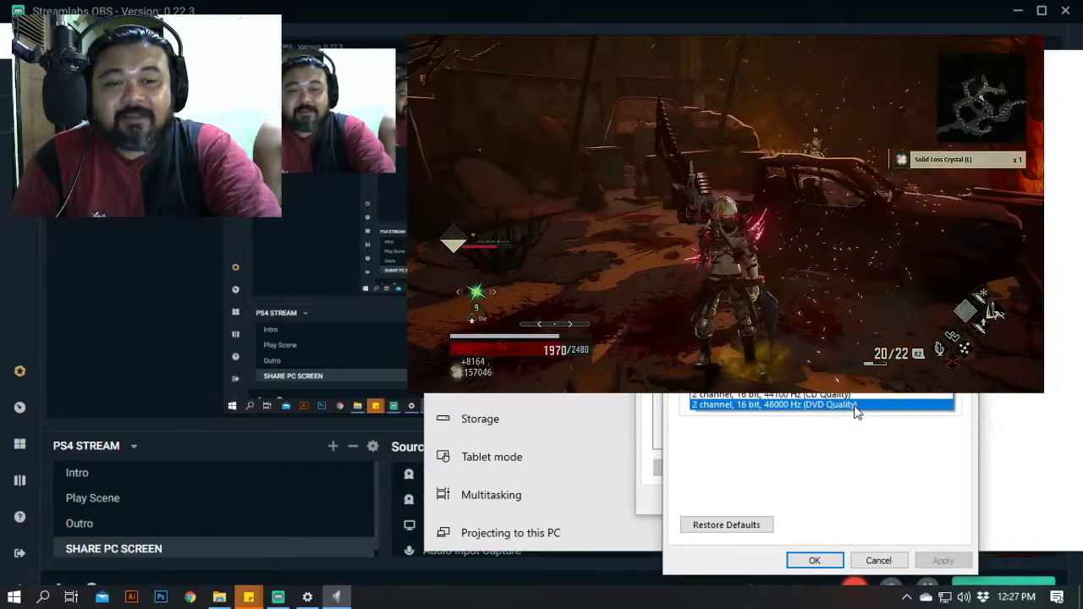
{"action": "left_click", "coordinate": [821, 561]}
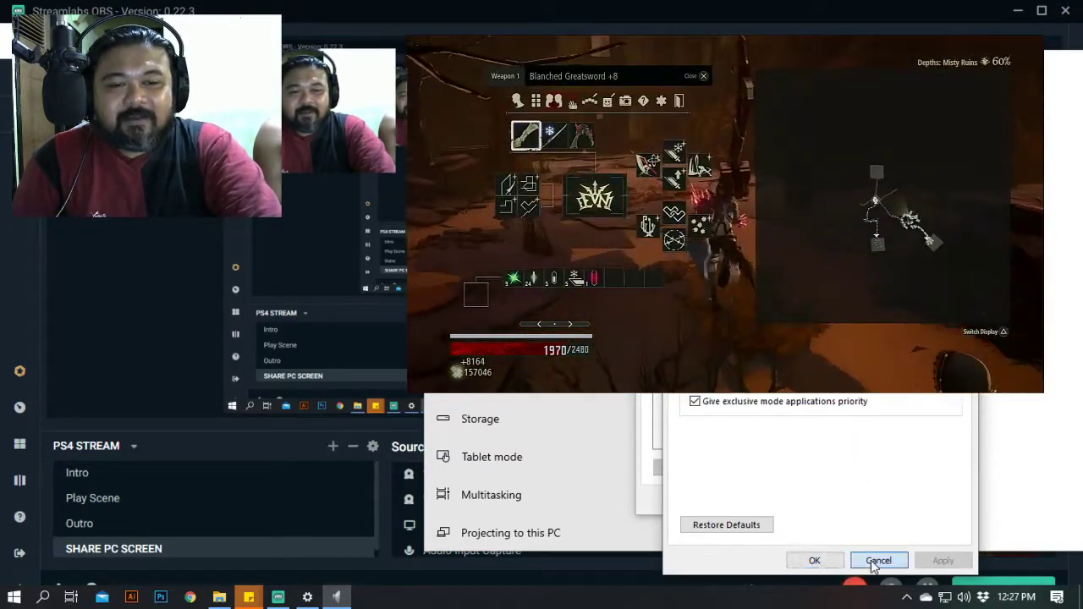
{"action": "left_click", "coordinate": [876, 560]}
{"action": "left_click", "coordinate": [852, 500]}
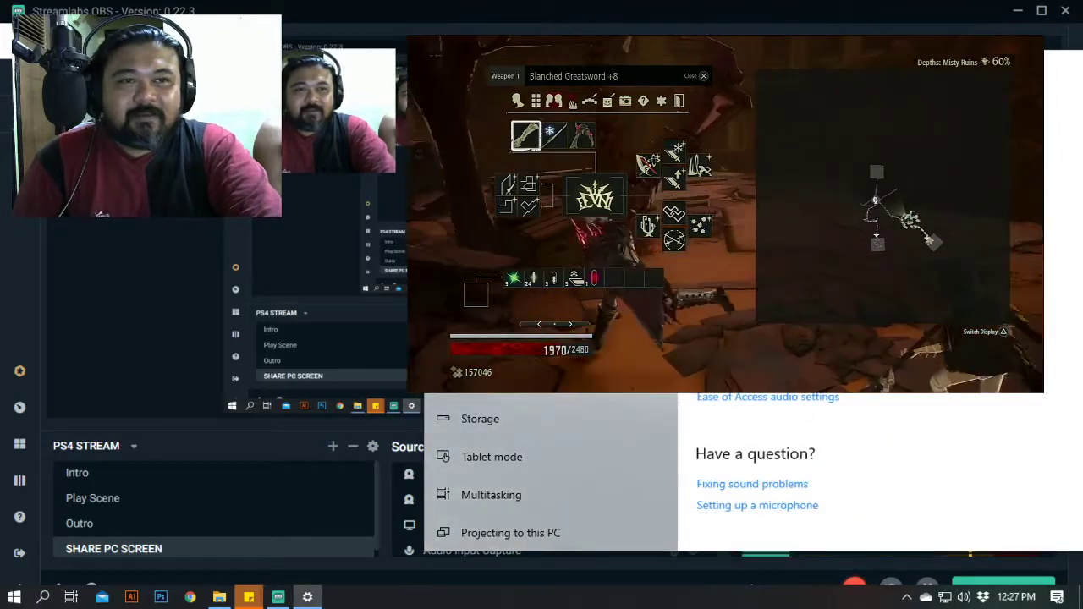
{"action": "key", "text": "alt+F4"}
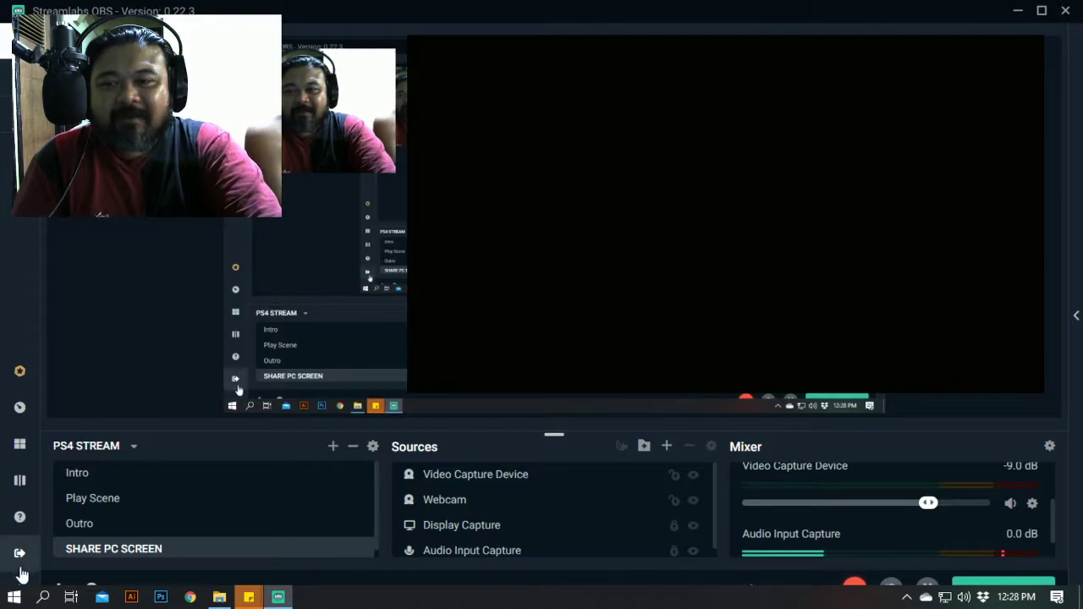
- Review the sample rate, channels and audio devices in the Streamlabs OBS audio settings and leave them unchanged
{"action": "left_click", "coordinate": [13, 596]}
{"action": "left_click", "coordinate": [14, 596]}
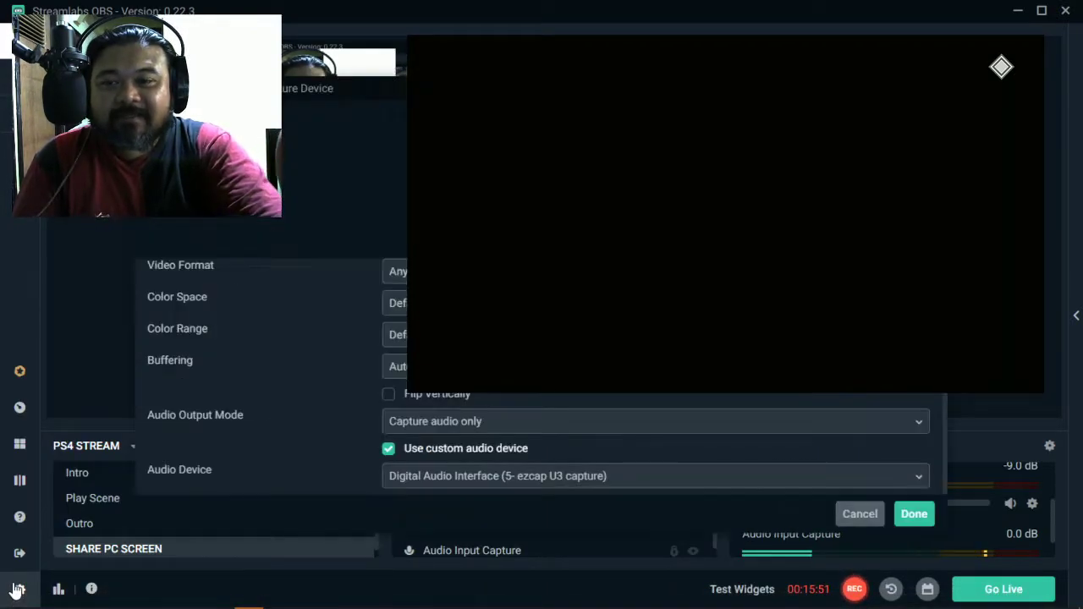
{"action": "left_click", "coordinate": [18, 590]}
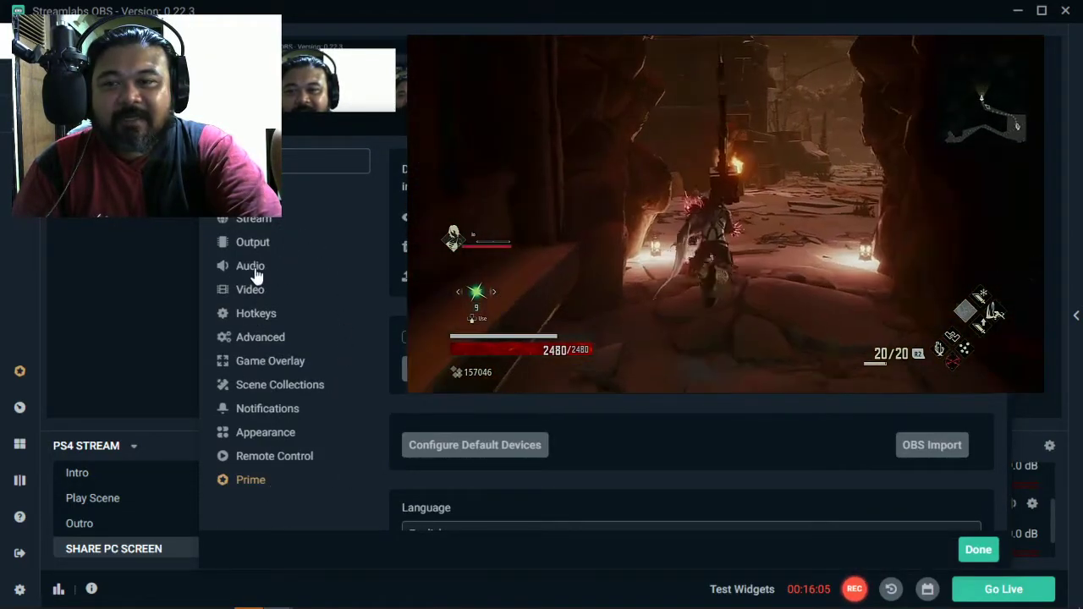
{"action": "left_click", "coordinate": [253, 269]}
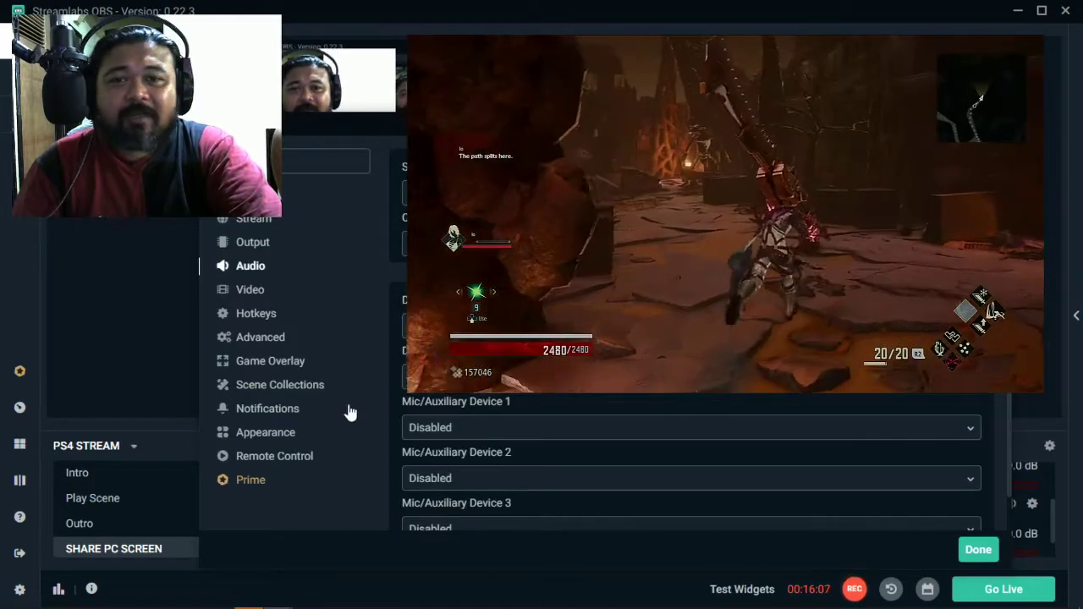
{"action": "left_click_drag", "start_coordinate": [431, 124], "coordinate": [347, 127]}
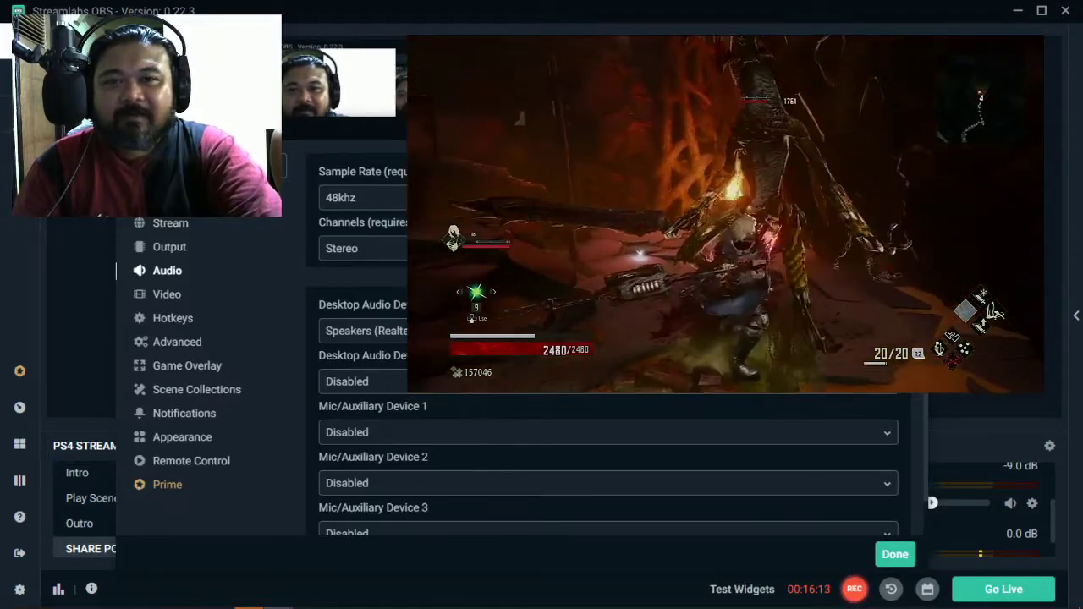
{"action": "left_click", "coordinate": [895, 554]}
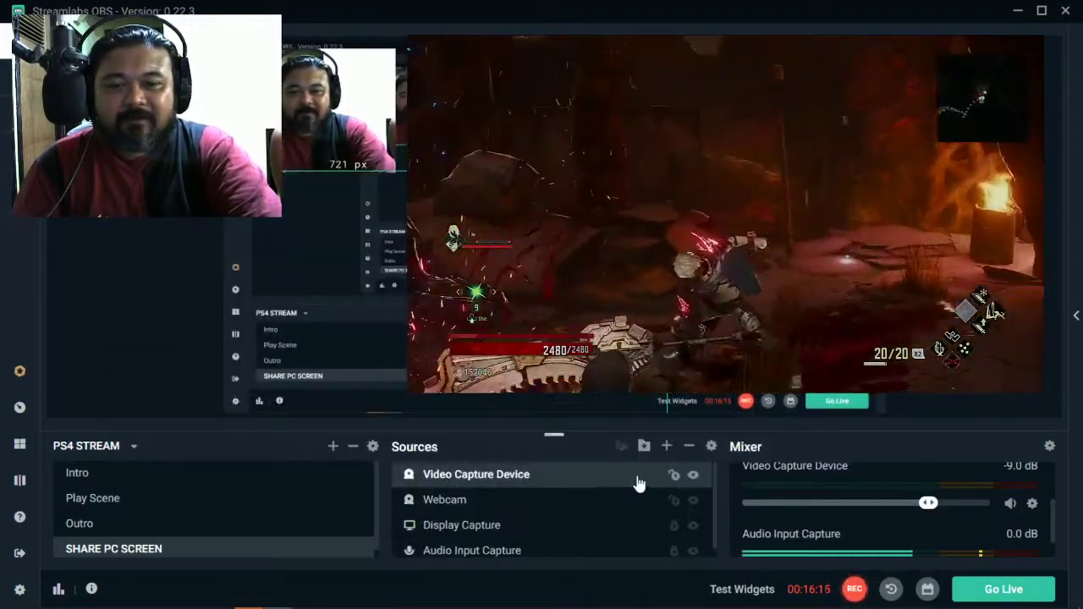
- Hide the Video Capture Device source in the SHARE PC SCREEN scene
{"action": "left_click", "coordinate": [692, 475]}
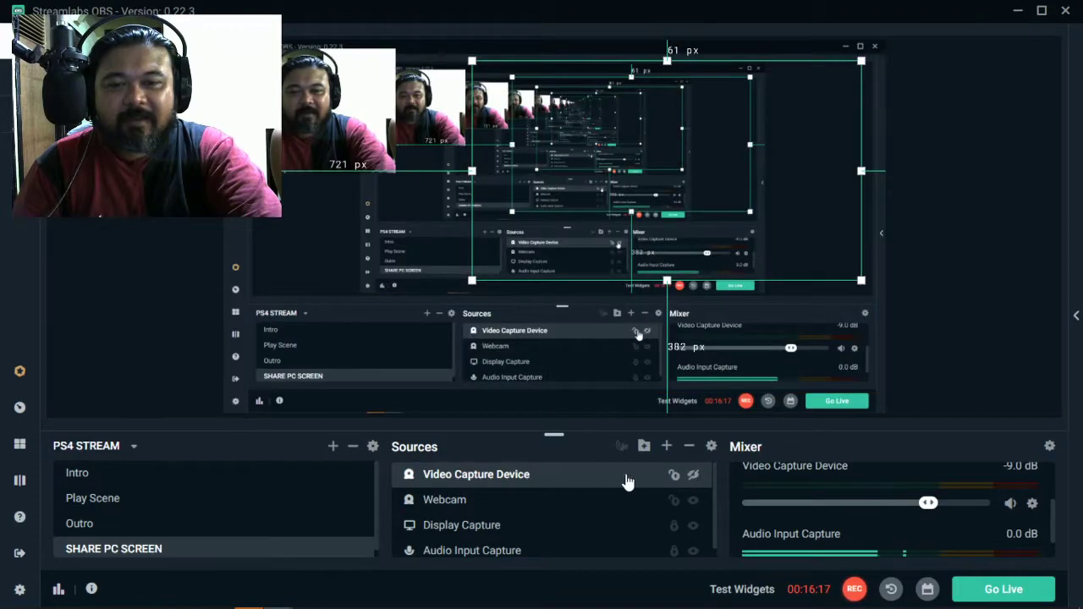
{"action": "left_click", "coordinate": [167, 333]}
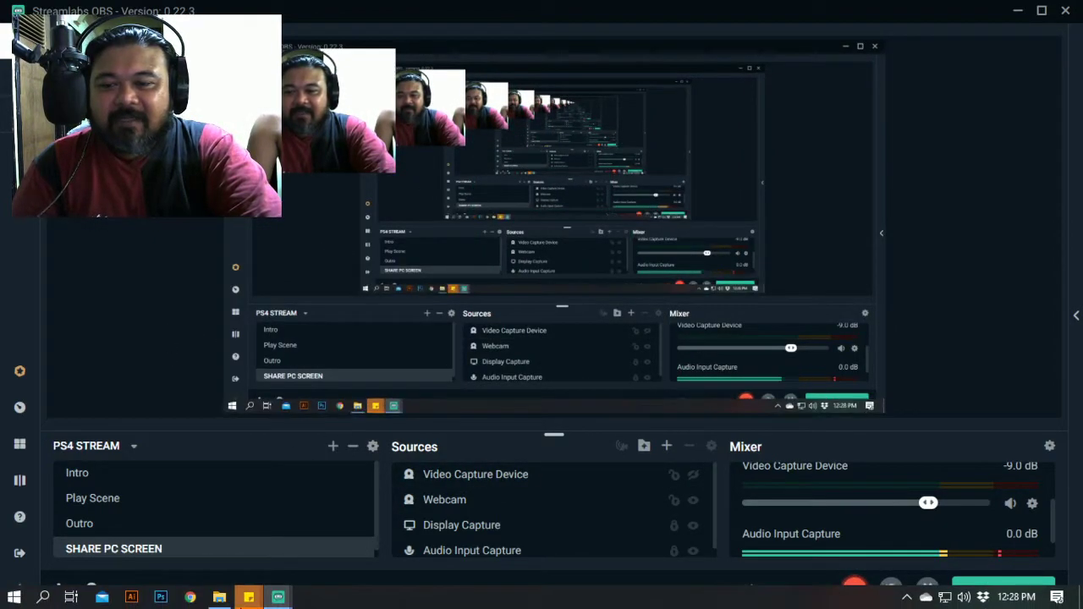
{"action": "left_click", "coordinate": [219, 597]}
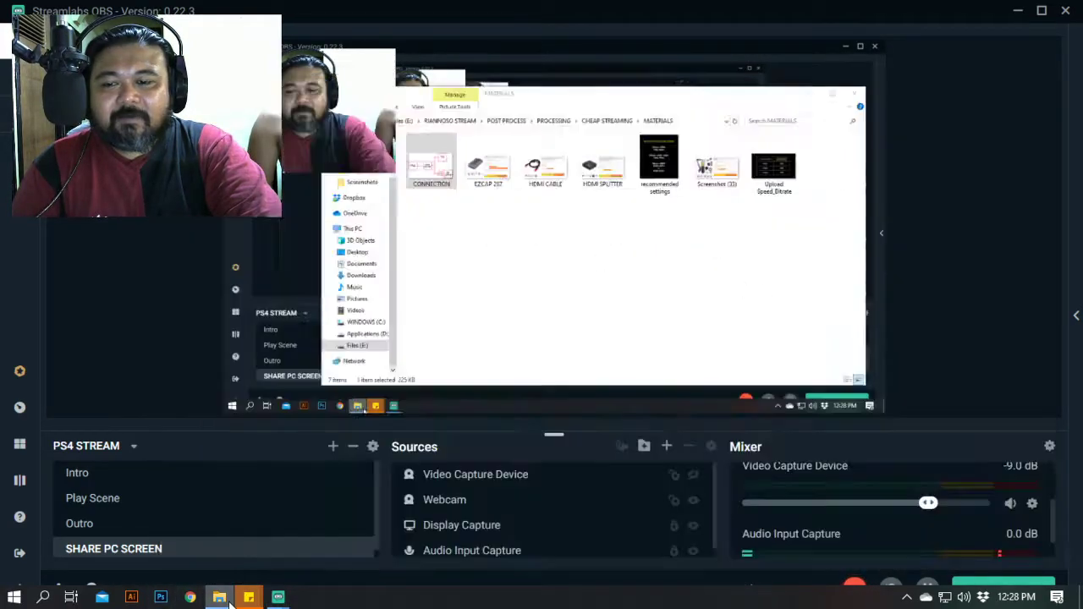
{"action": "left_click", "coordinate": [219, 598]}
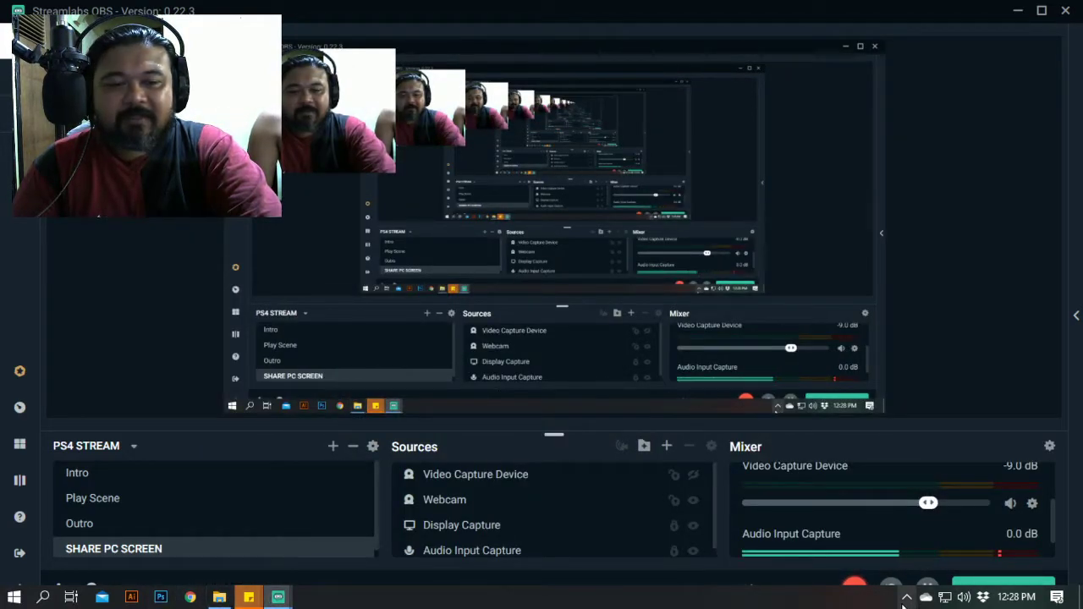
- Reopen the Windows Sound settings, launch the Sound Control Panel from the related settings, and move its dialog clear of the webcam image
{"action": "right_click", "coordinate": [963, 597]}
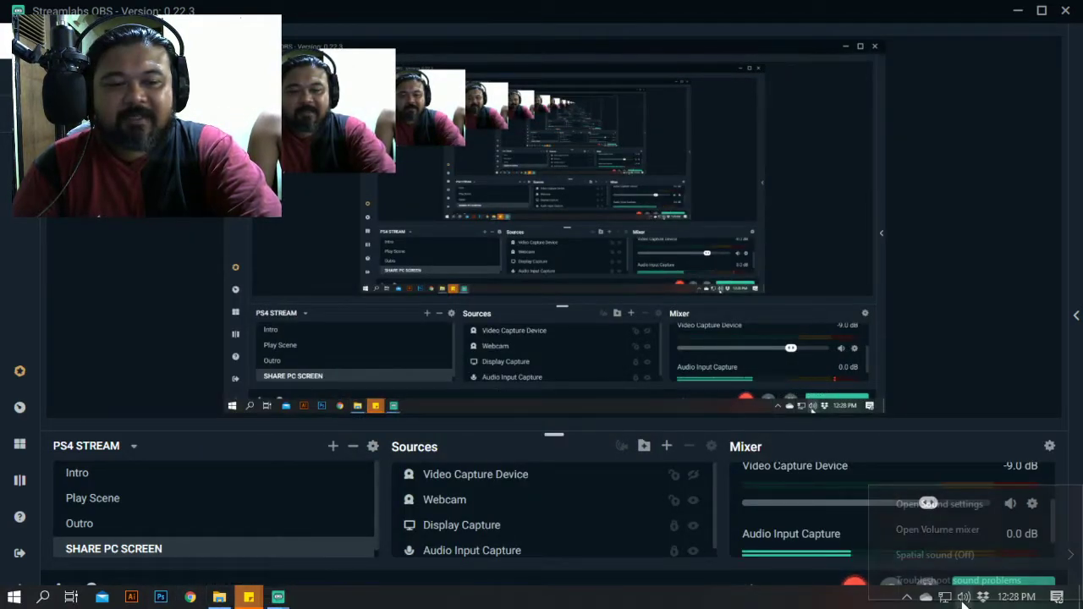
{"action": "left_click", "coordinate": [937, 511]}
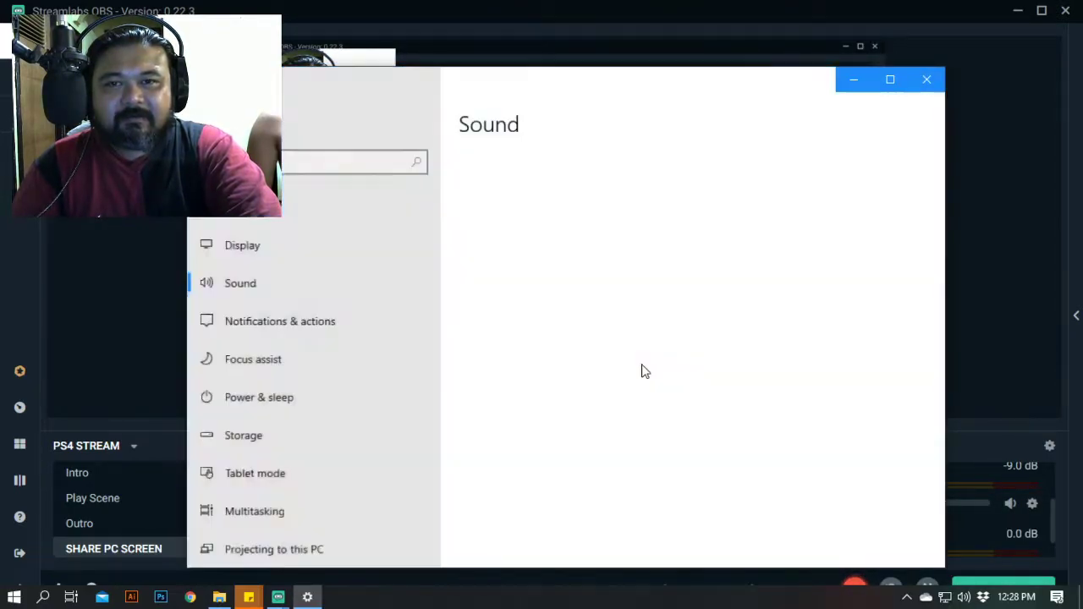
{"action": "scroll", "coordinate": [643, 372], "scroll_direction": "down", "scroll_amount": 4}
{"action": "scroll", "coordinate": [643, 372], "scroll_direction": "up", "scroll_amount": 2}
{"action": "scroll", "coordinate": [645, 373], "scroll_direction": "down", "scroll_amount": 2}
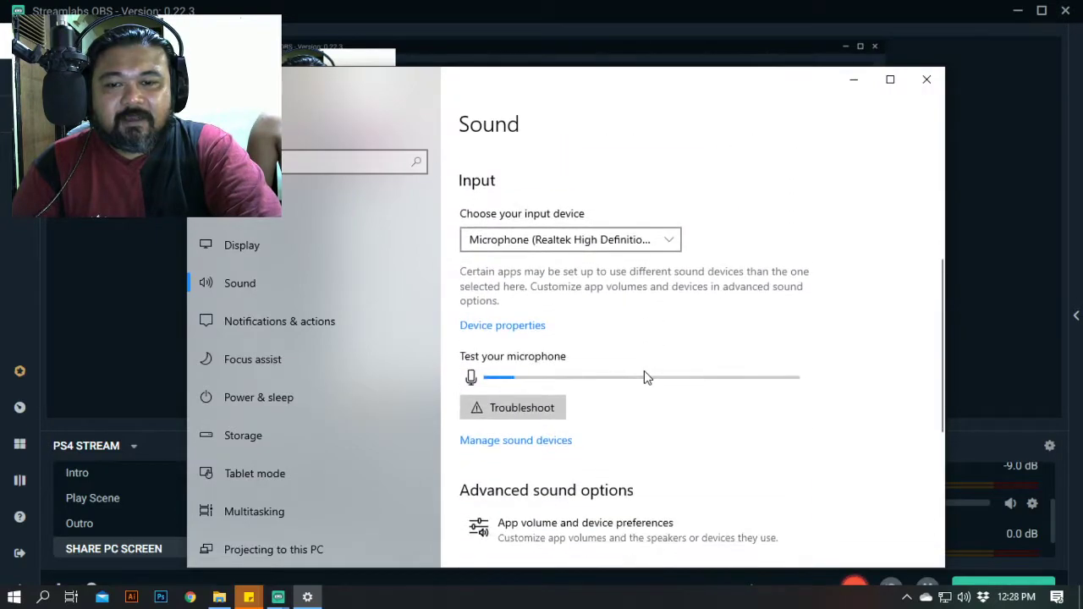
{"action": "scroll", "coordinate": [595, 428], "scroll_direction": "down", "scroll_amount": 4}
{"action": "scroll", "coordinate": [596, 430], "scroll_direction": "down", "scroll_amount": 1}
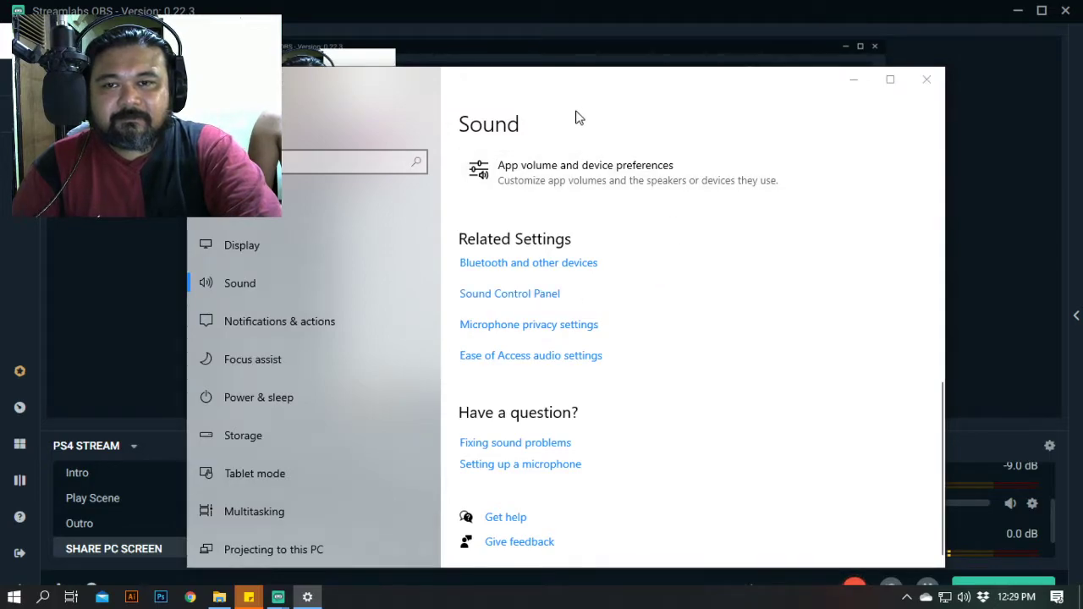
{"action": "left_click_drag", "start_coordinate": [90, 42], "coordinate": [638, 95]}
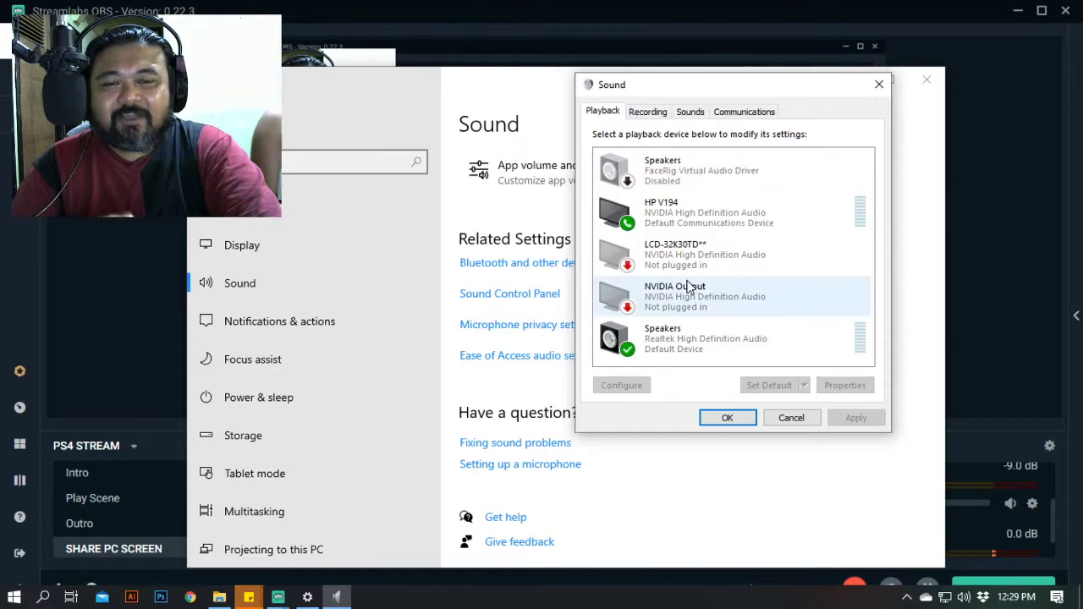
- Set the ezcap Digital Audio Interface recording device's default format to 2 channel, 16 bit, 48000 Hz (DVD Quality)
{"action": "left_click", "coordinate": [658, 112]}
{"action": "right_click", "coordinate": [689, 177]}
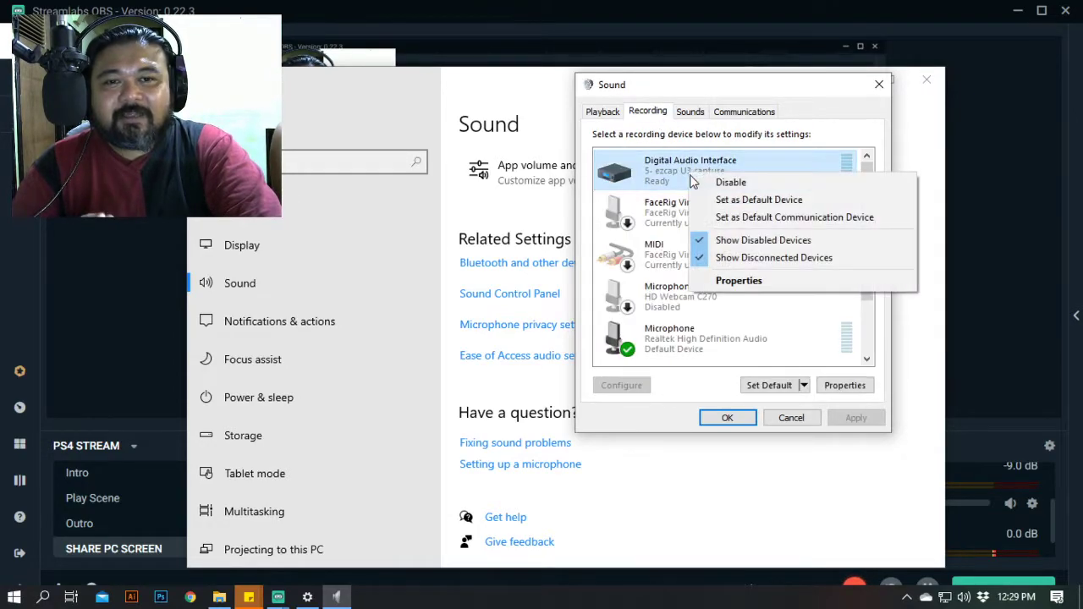
{"action": "left_click", "coordinate": [741, 279]}
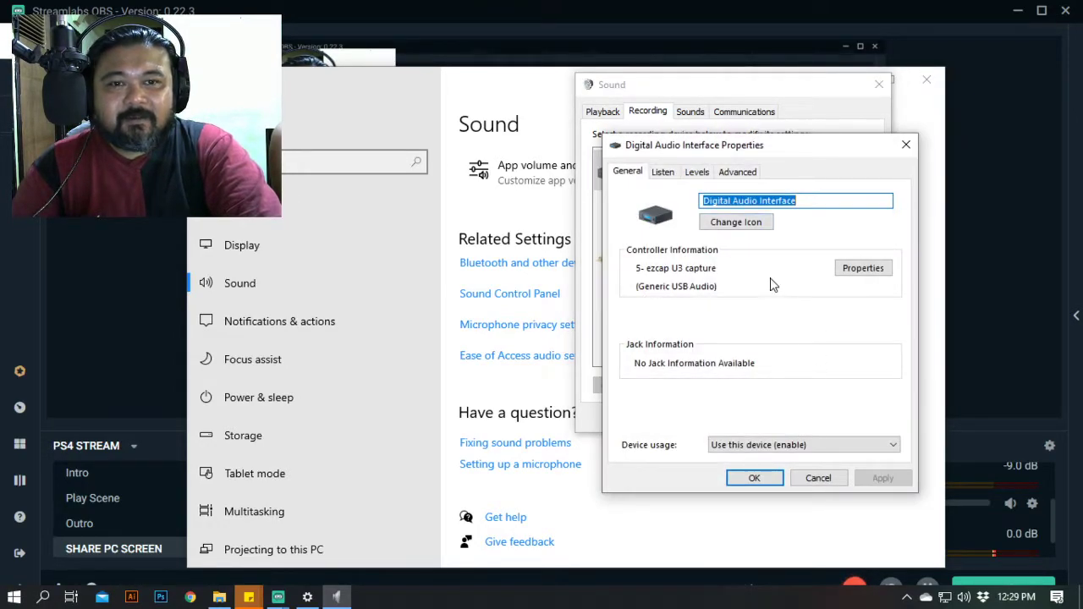
{"action": "left_click", "coordinate": [733, 173]}
{"action": "left_click", "coordinate": [753, 247]}
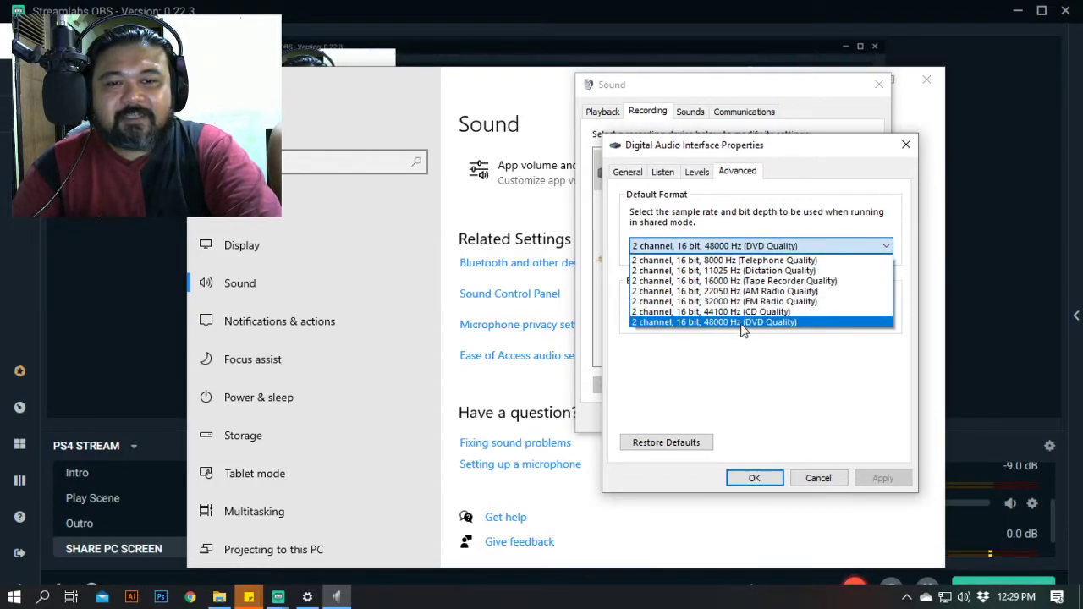
{"action": "left_click", "coordinate": [764, 482]}
{"action": "left_click", "coordinate": [761, 479]}
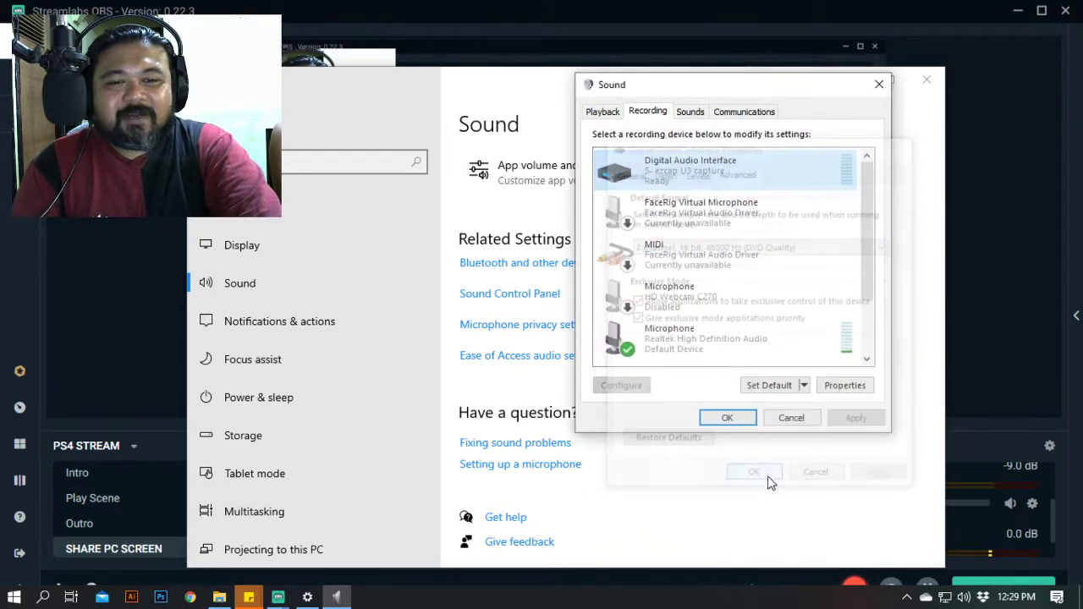
{"action": "left_click", "coordinate": [755, 420]}
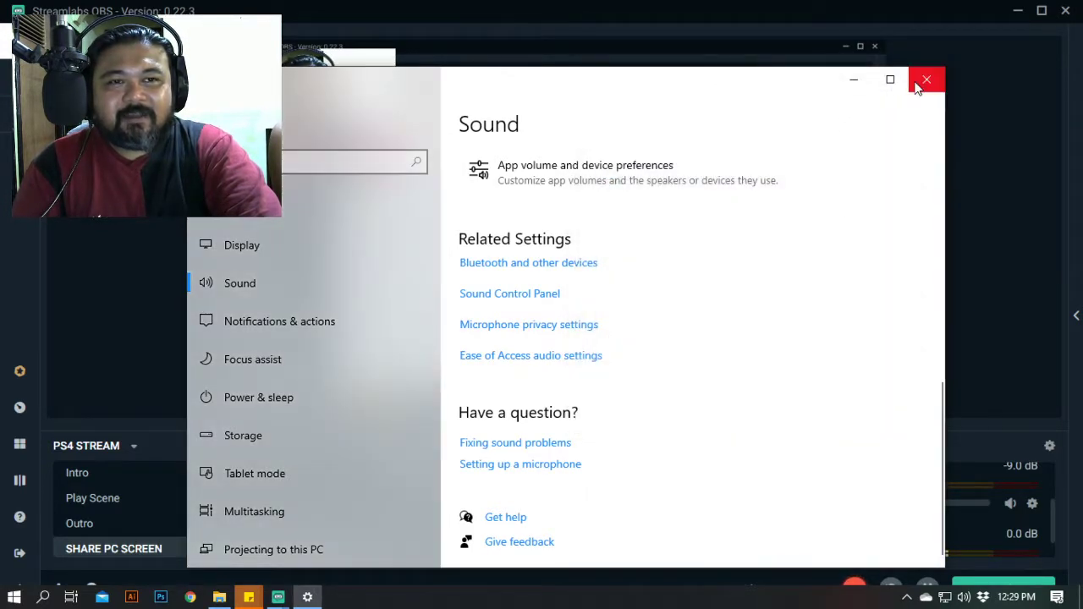
- Close the Windows Sound settings, open the Streamlabs OBS settings, and move that window away from the webcam image
{"action": "left_click", "coordinate": [924, 80]}
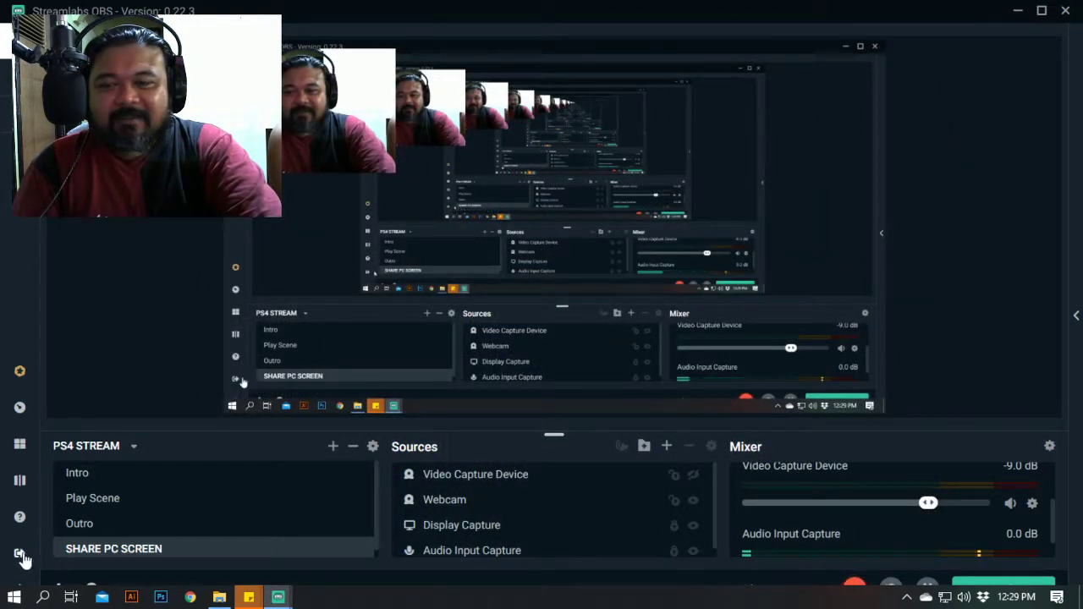
{"action": "left_click", "coordinate": [12, 597]}
{"action": "left_click", "coordinate": [13, 598]}
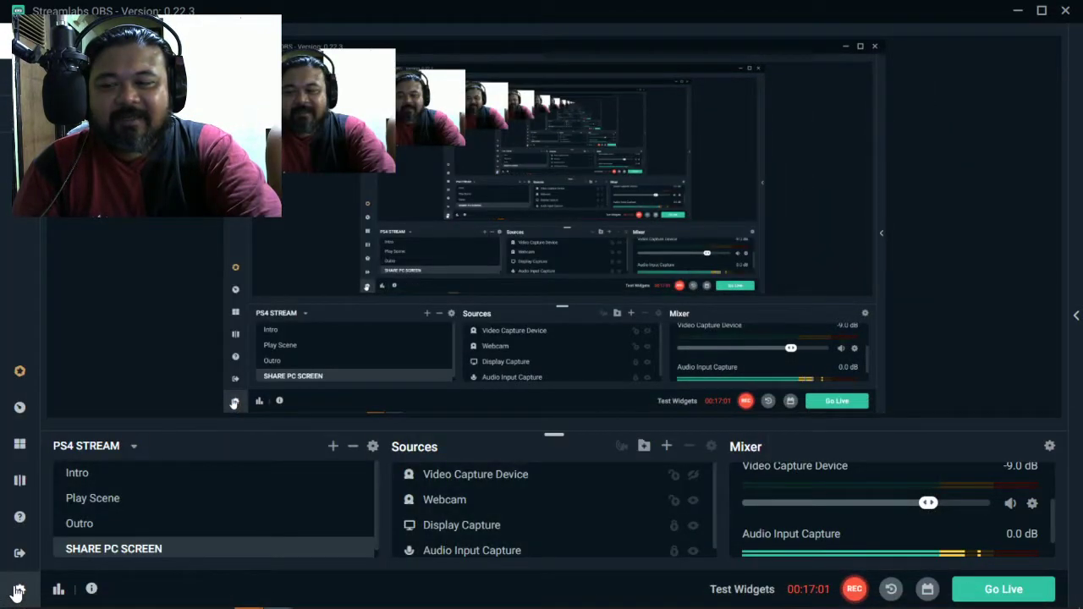
{"action": "left_click", "coordinate": [19, 589]}
{"action": "left_click_drag", "start_coordinate": [536, 134], "coordinate": [683, 121]}
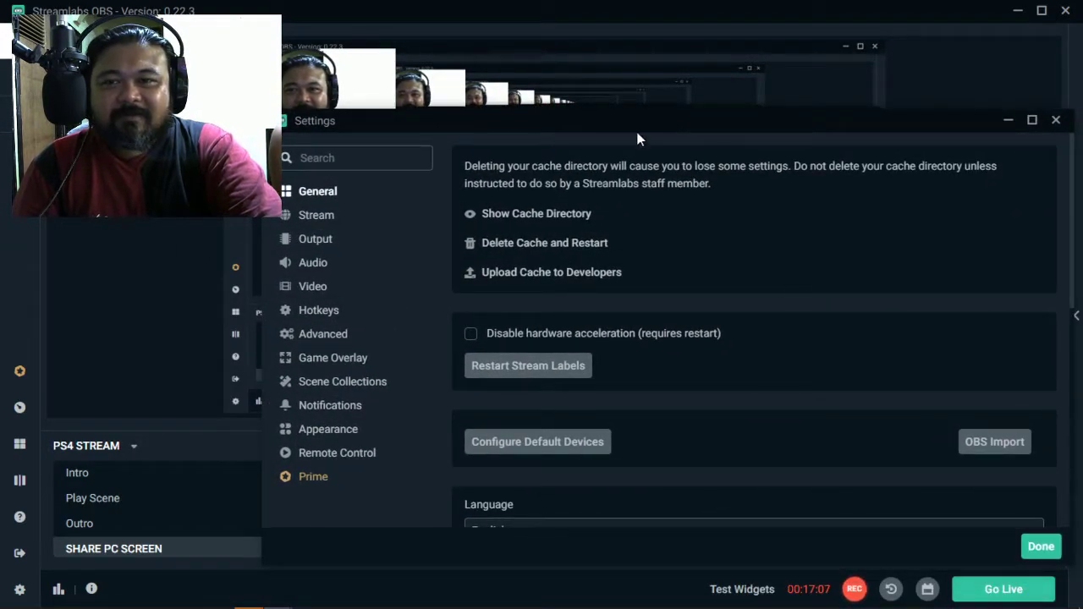
- Shrink the Webcam source in the SHARE PC SCREEN scene and bring the Settings window back beside it
{"action": "left_click", "coordinate": [394, 163]}
{"action": "left_click_drag", "start_coordinate": [395, 167], "coordinate": [335, 95]}
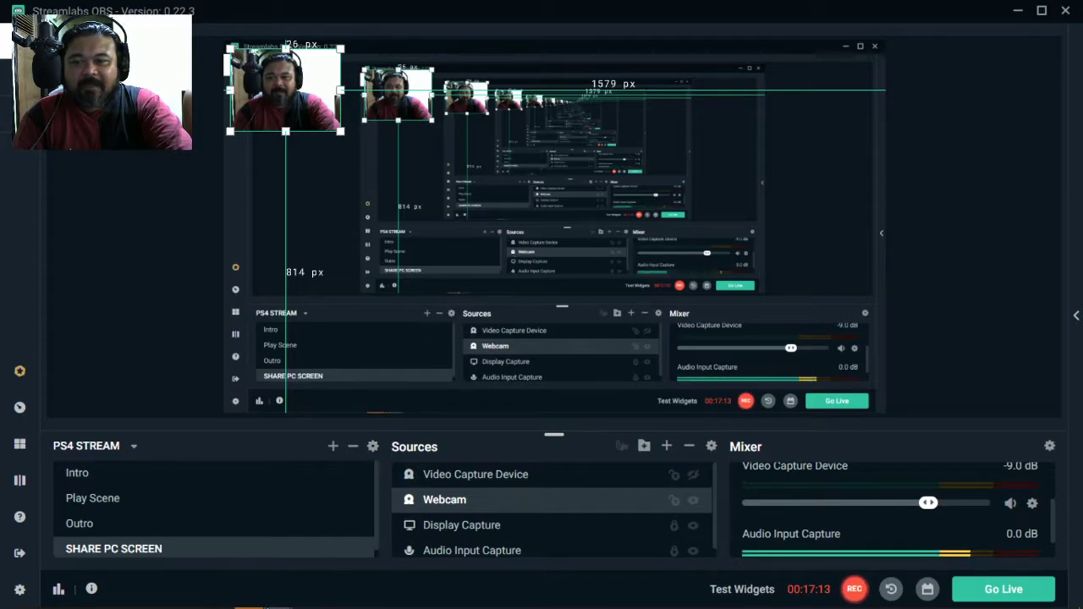
{"action": "mouse_move", "coordinate": [280, 595]}
{"action": "left_click", "coordinate": [321, 573]}
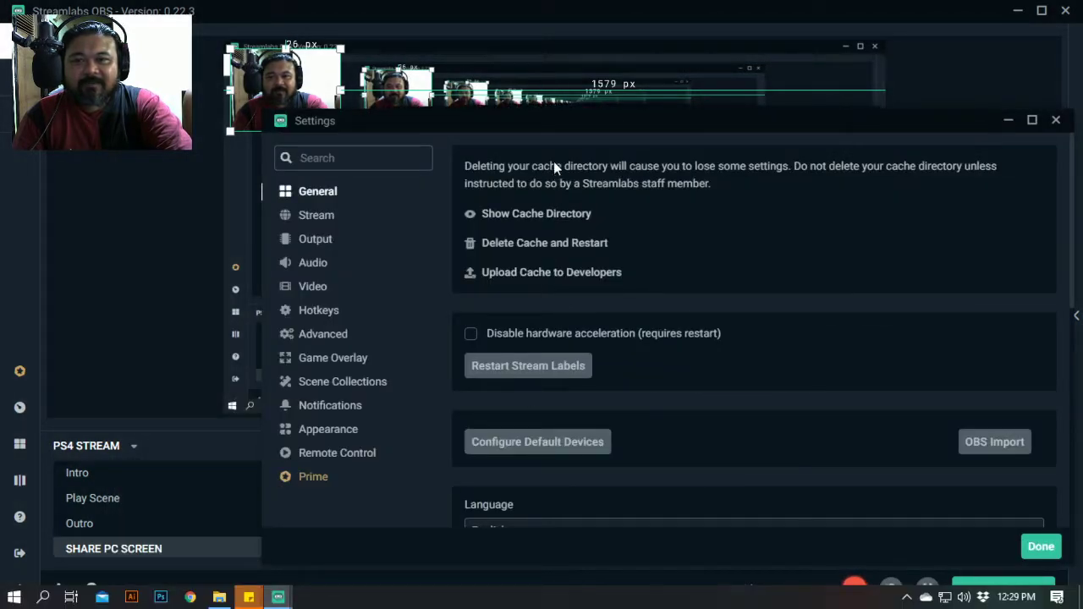
{"action": "left_click_drag", "start_coordinate": [547, 121], "coordinate": [495, 80]}
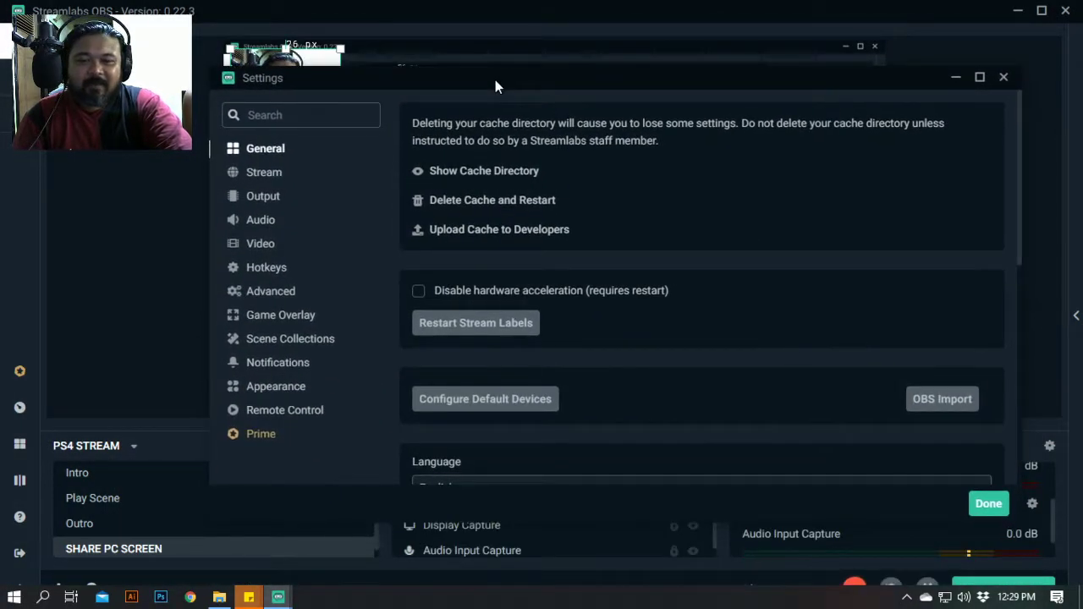
- Review the sample rate options, channels and audio devices in the audio settings, and close the settings without changes
{"action": "left_click", "coordinate": [264, 225]}
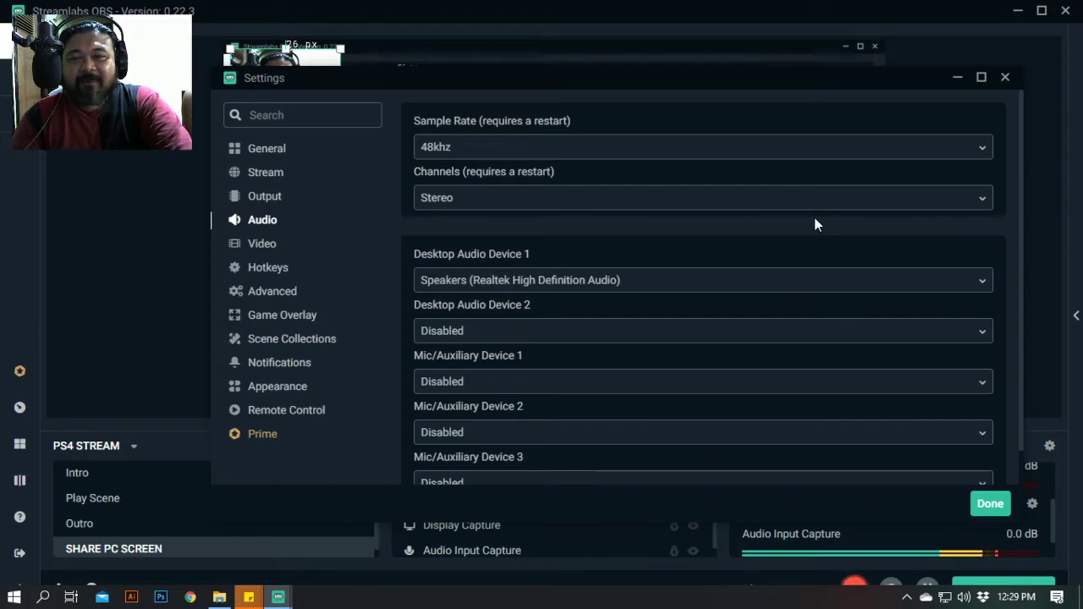
{"action": "left_click_drag", "start_coordinate": [620, 82], "coordinate": [655, 100]}
{"action": "left_click", "coordinate": [592, 169]}
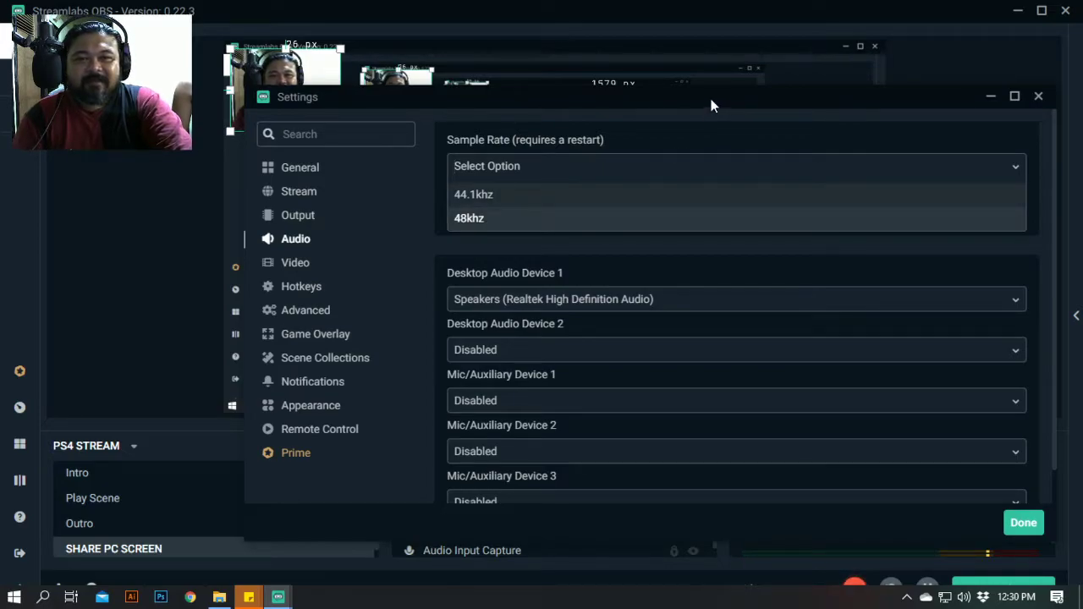
{"action": "left_click", "coordinate": [695, 141]}
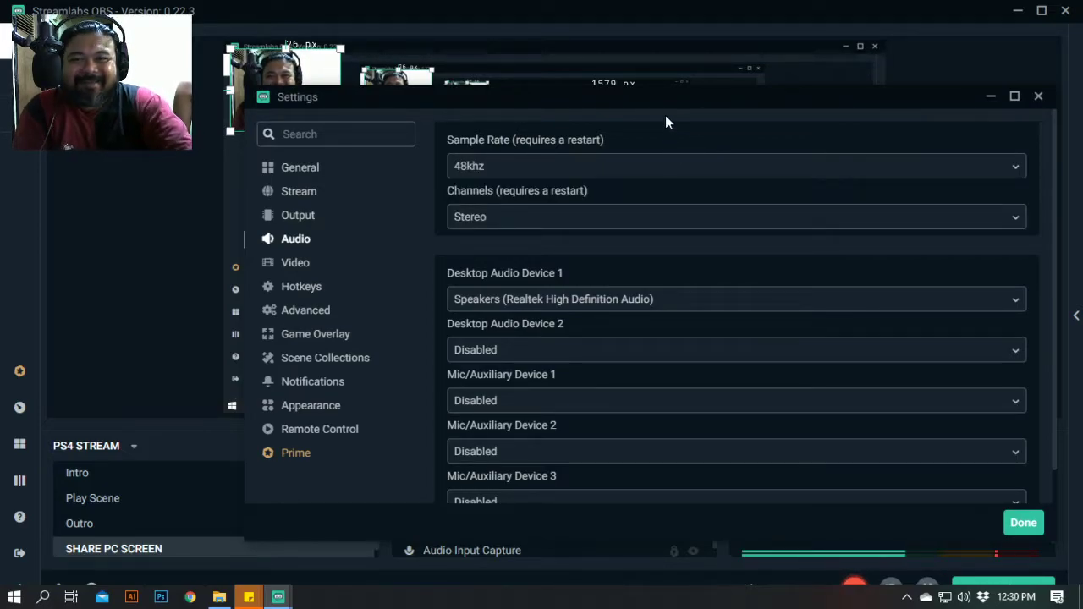
{"action": "left_click_drag", "start_coordinate": [660, 104], "coordinate": [673, 129]}
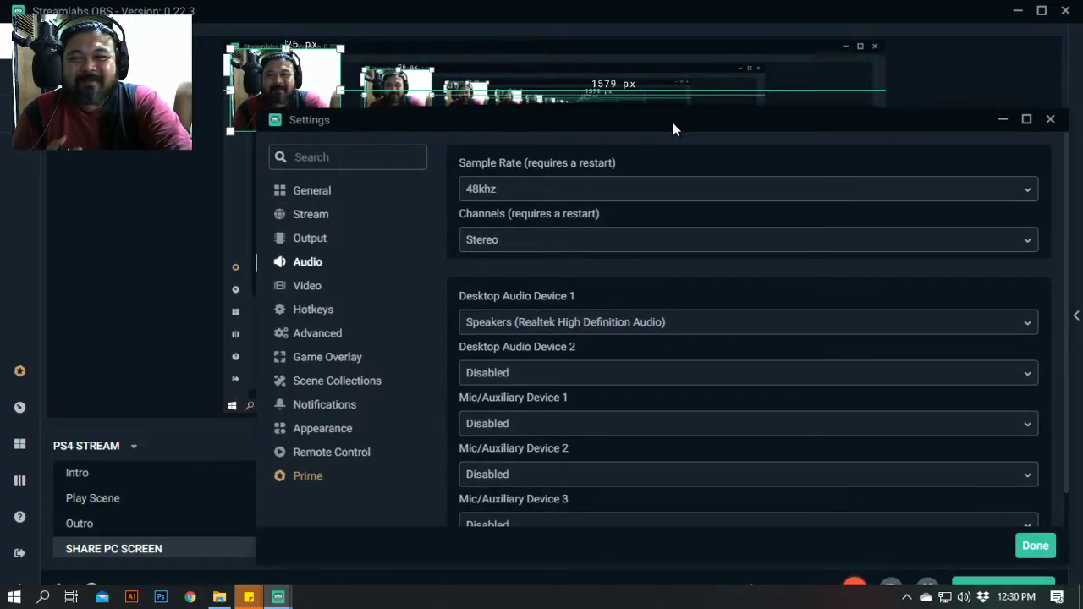
{"action": "left_click_drag", "start_coordinate": [674, 128], "coordinate": [688, 106]}
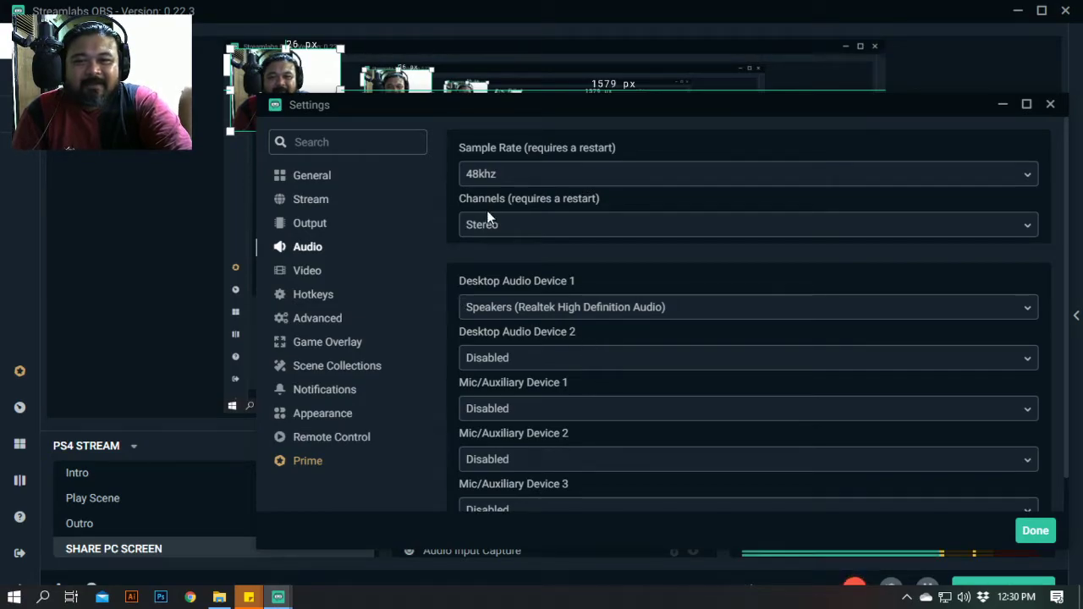
{"action": "scroll", "coordinate": [601, 387], "scroll_direction": "down", "scroll_amount": 1}
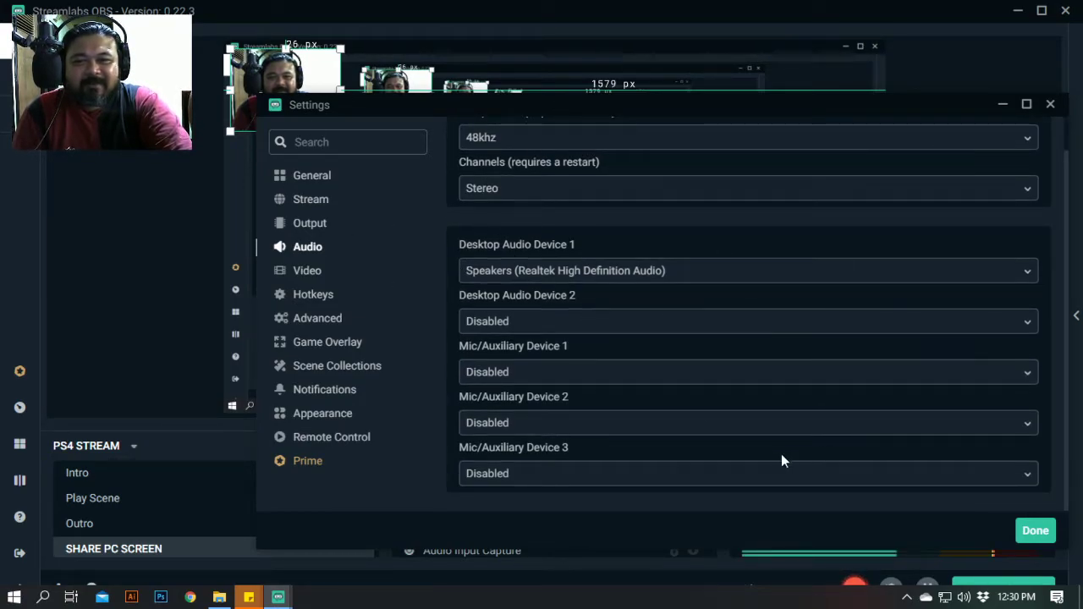
{"action": "left_click", "coordinate": [1050, 104]}
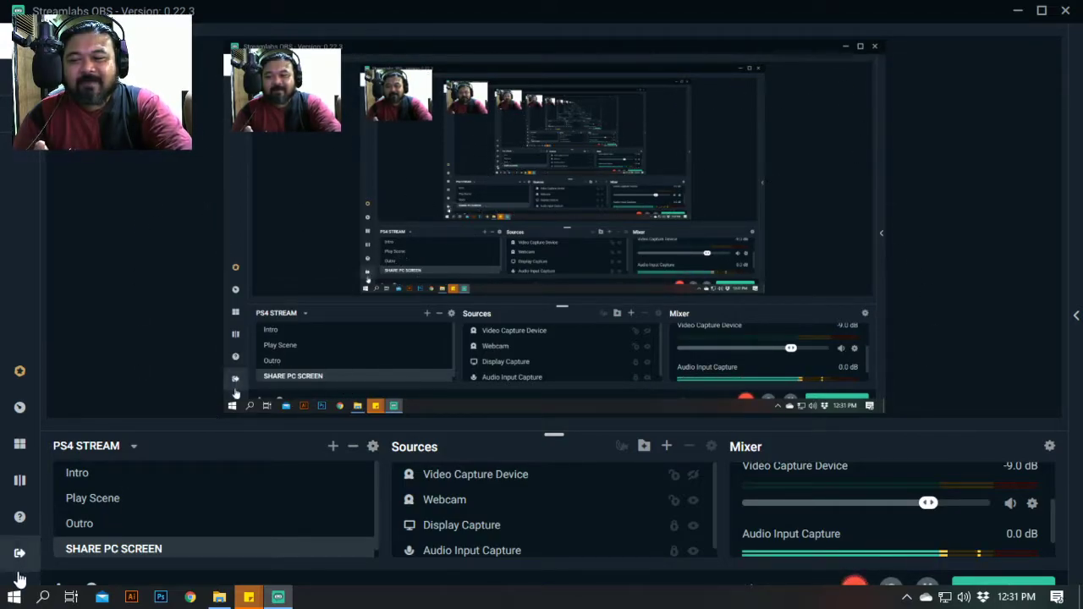
- Reopen the Streamlabs OBS settings and examine the base canvas and output resolution in the video settings
{"action": "left_click", "coordinate": [13, 601]}
{"action": "left_click", "coordinate": [13, 605]}
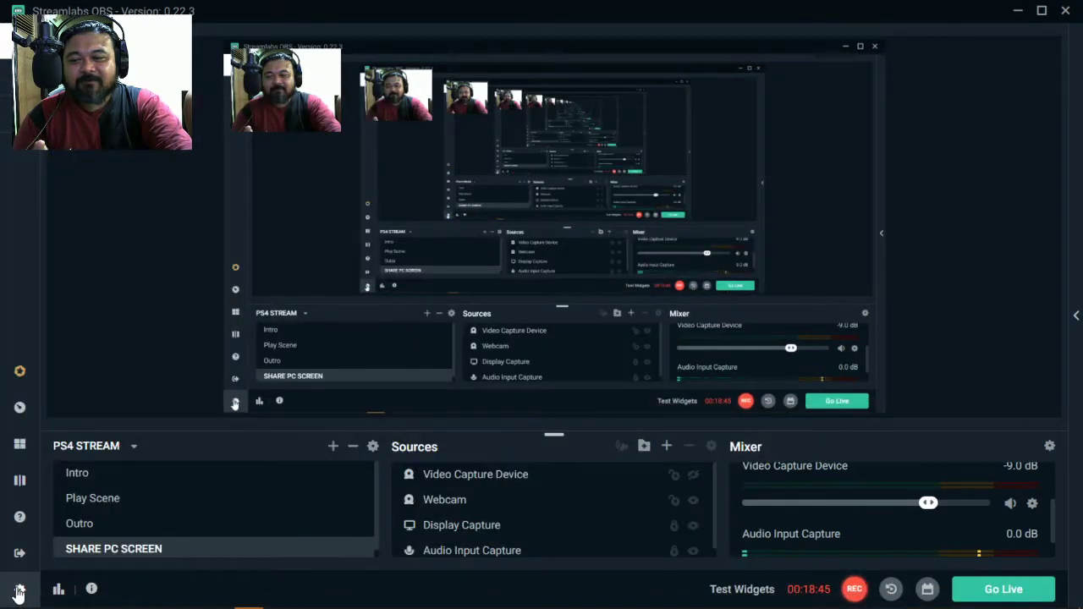
{"action": "left_click", "coordinate": [19, 592]}
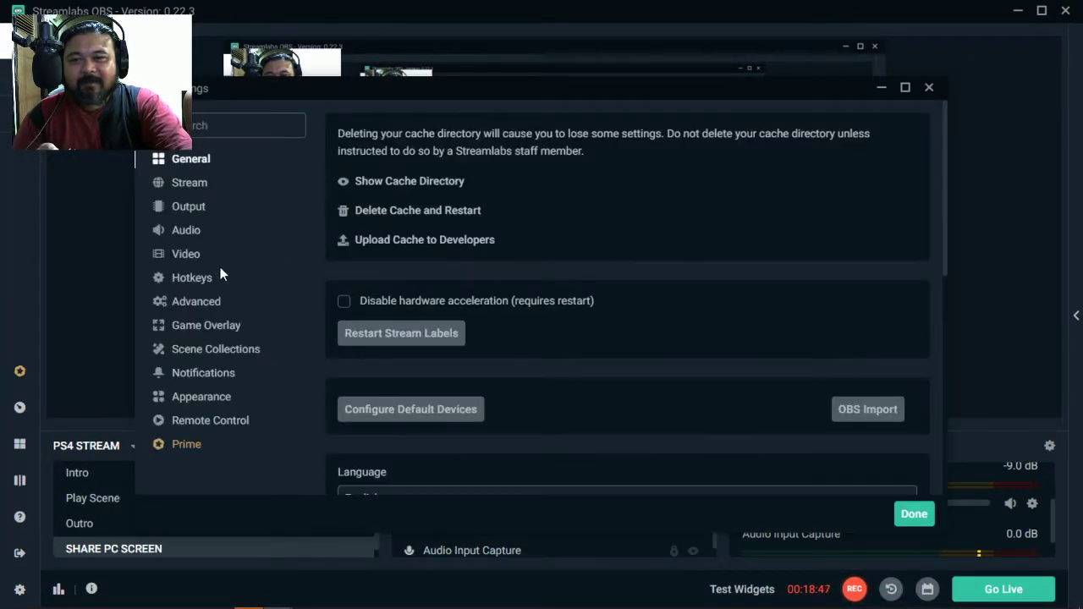
{"action": "left_click", "coordinate": [192, 213]}
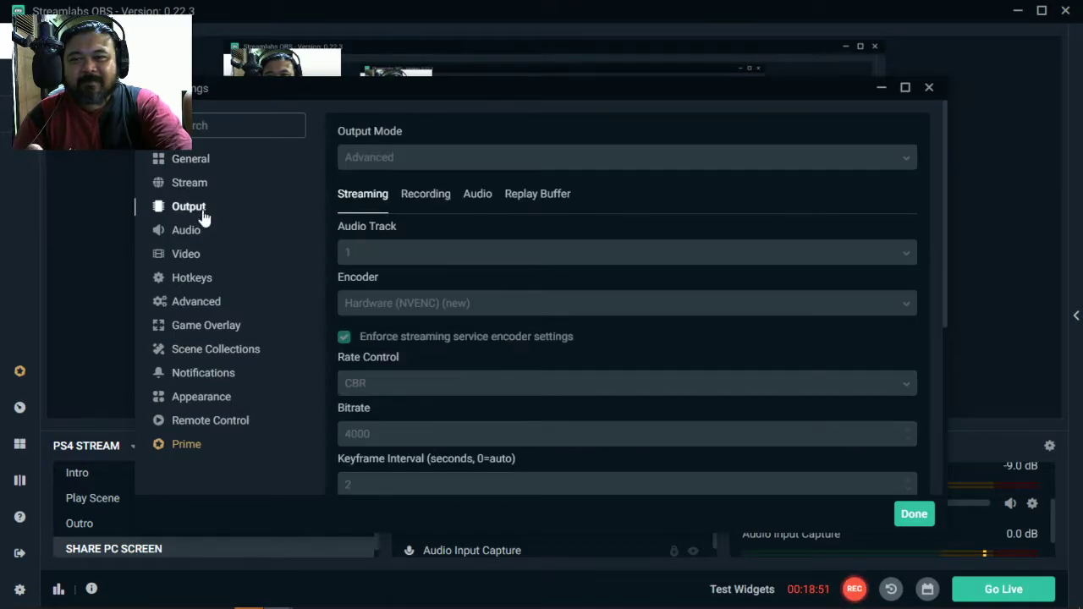
{"action": "left_click", "coordinate": [183, 252]}
{"action": "left_click_drag", "start_coordinate": [476, 91], "coordinate": [589, 121]}
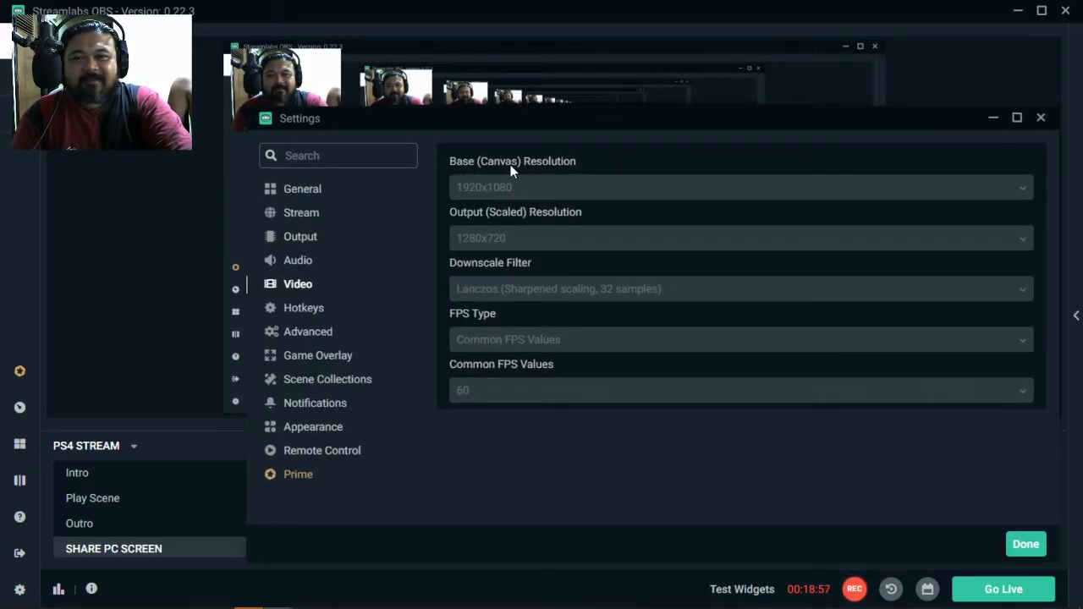
{"action": "left_click_drag", "start_coordinate": [550, 125], "coordinate": [522, 417]}
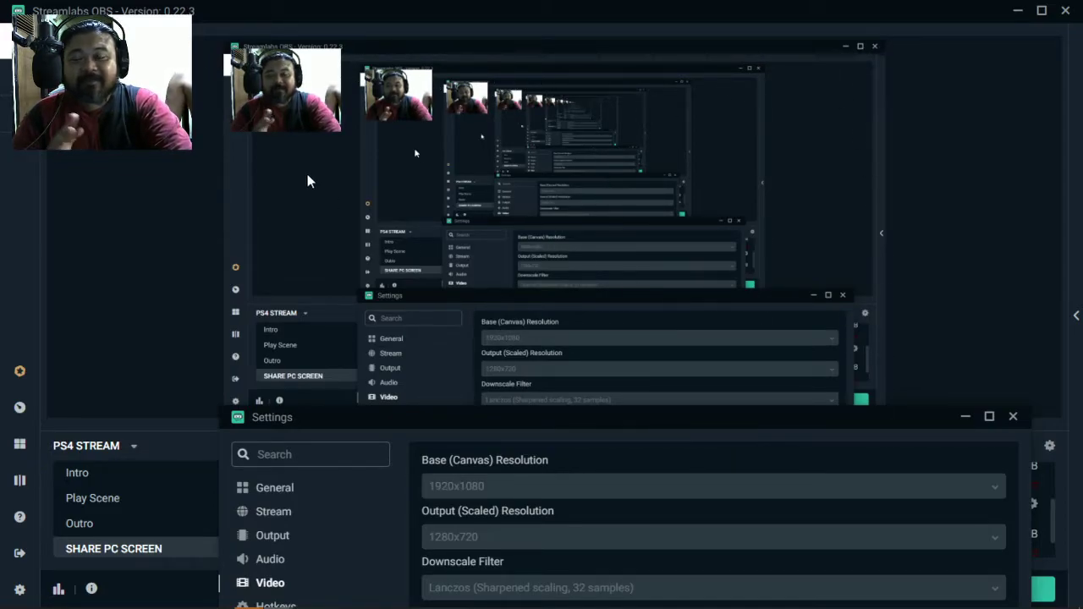
{"action": "left_click_drag", "start_coordinate": [643, 420], "coordinate": [654, 82]}
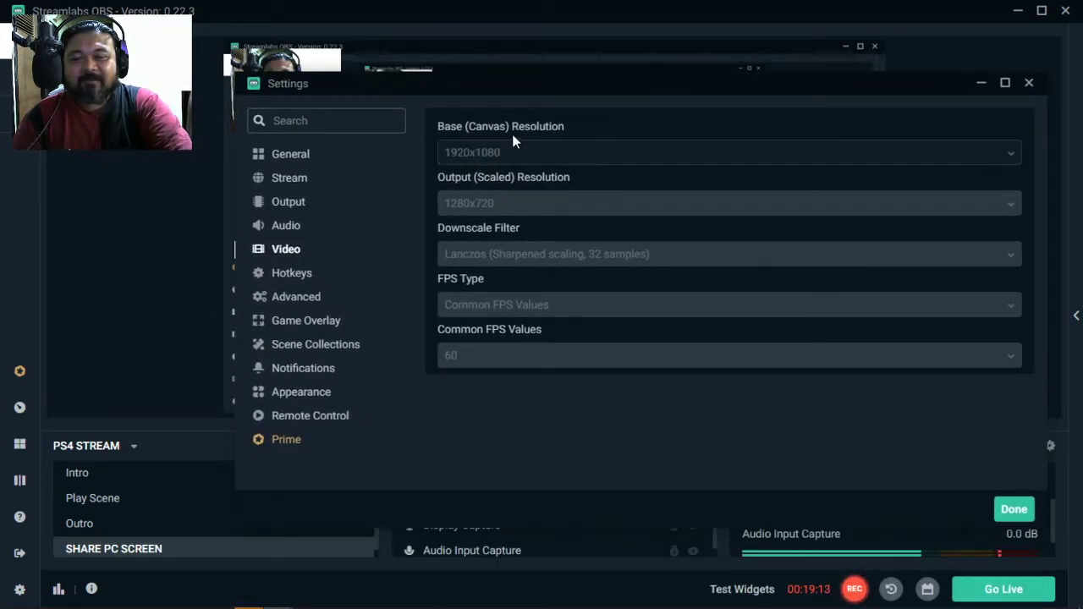
{"action": "left_click_drag", "start_coordinate": [543, 93], "coordinate": [533, 178]}
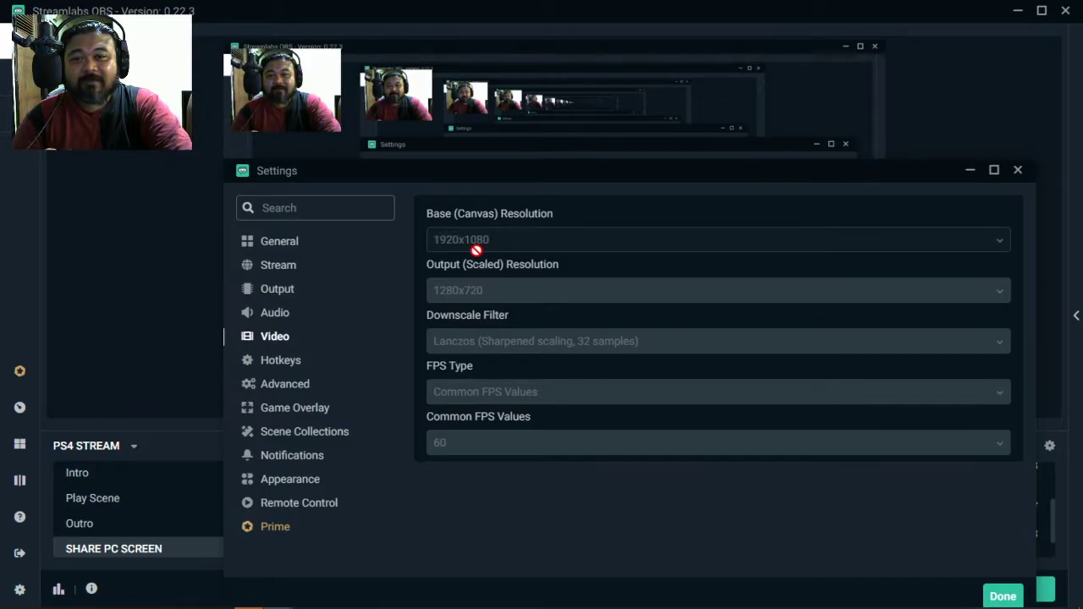
{"action": "left_click_drag", "start_coordinate": [551, 181], "coordinate": [415, 150]}
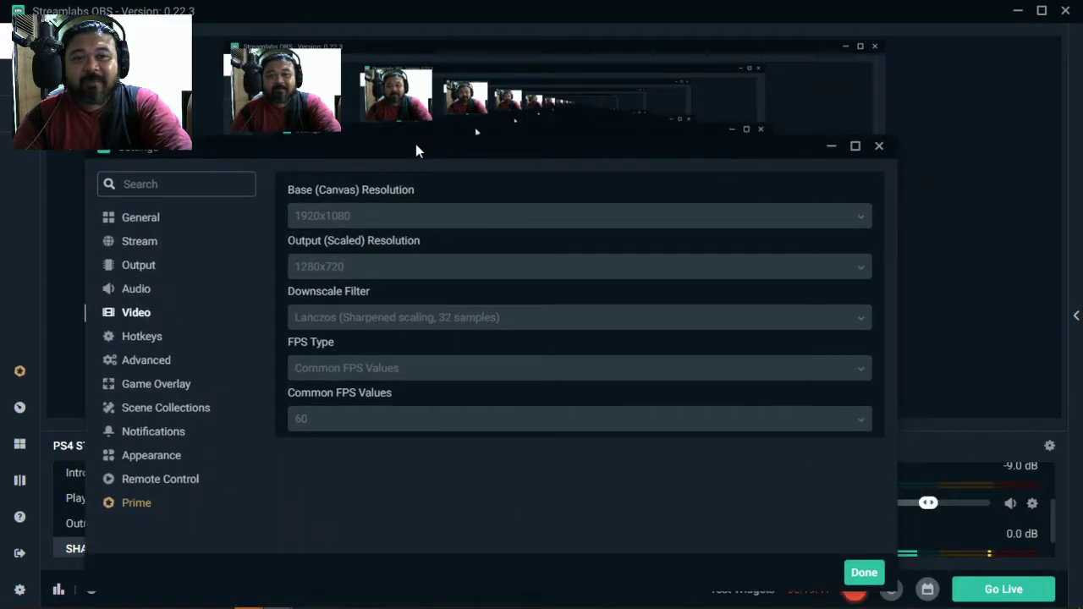
- Minimize the Settings window, show the Video Capture Device source briefly to preview the game feed, and hide it again
{"action": "left_click", "coordinate": [829, 145]}
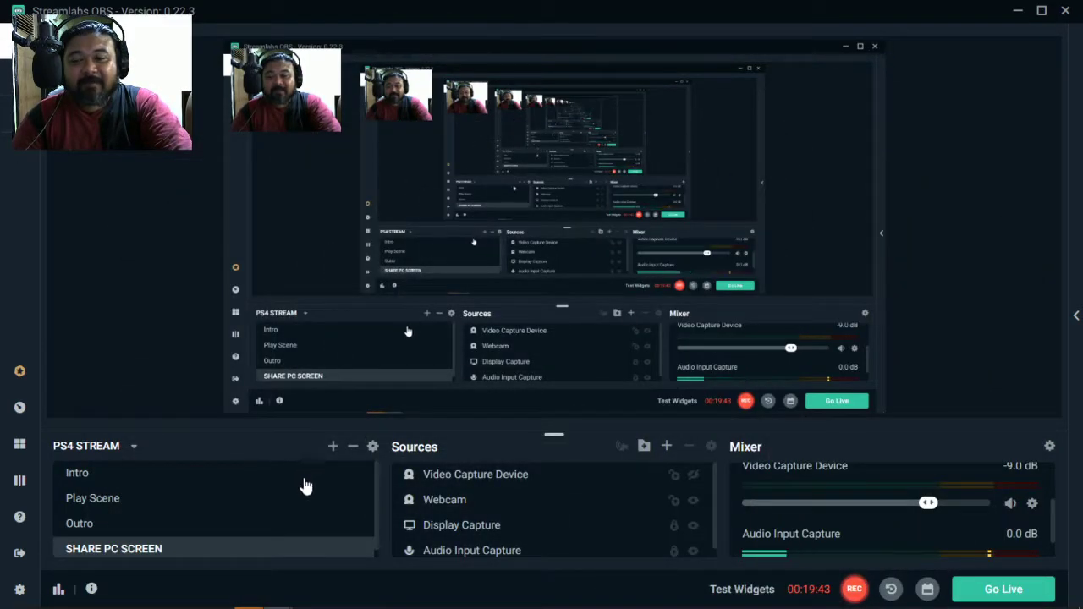
{"action": "left_click", "coordinate": [691, 478]}
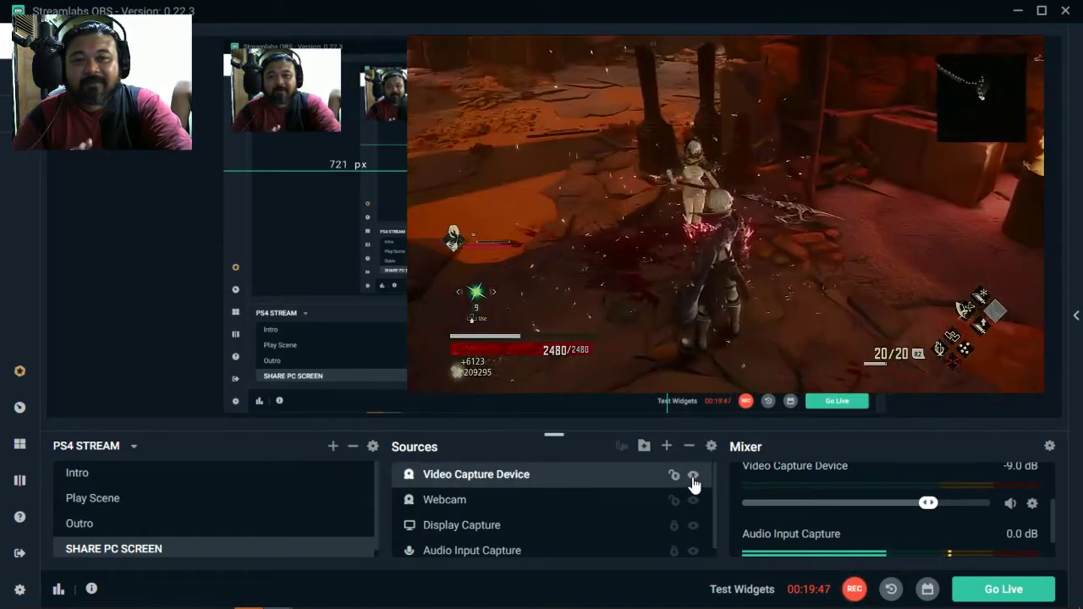
{"action": "left_click", "coordinate": [692, 477]}
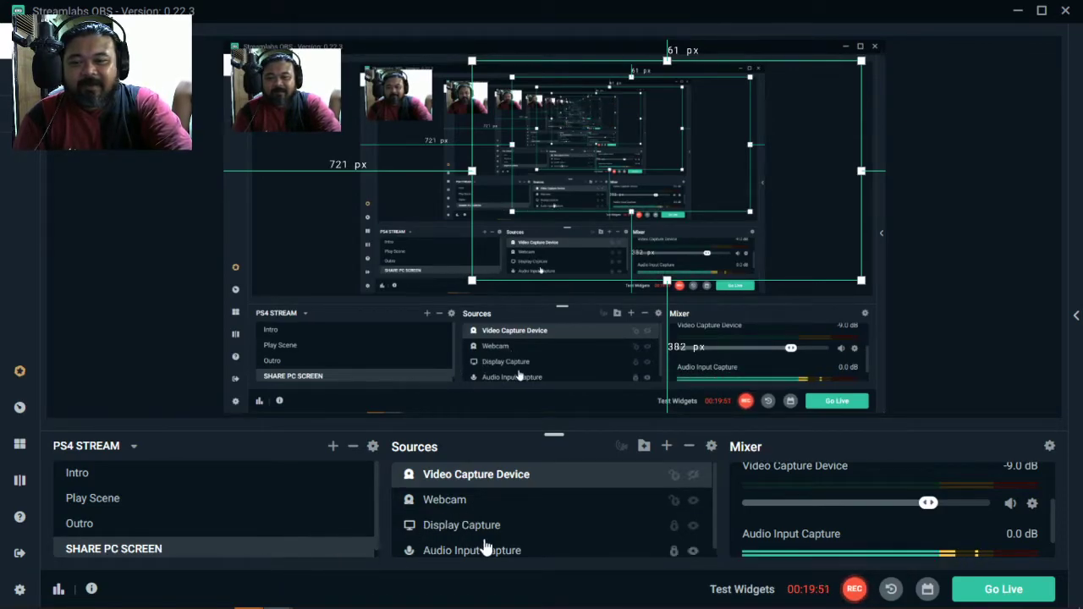
- Restore the Settings window and examine the output resolution, downscale filter and FPS options in the video settings
{"action": "mouse_move", "coordinate": [279, 599]}
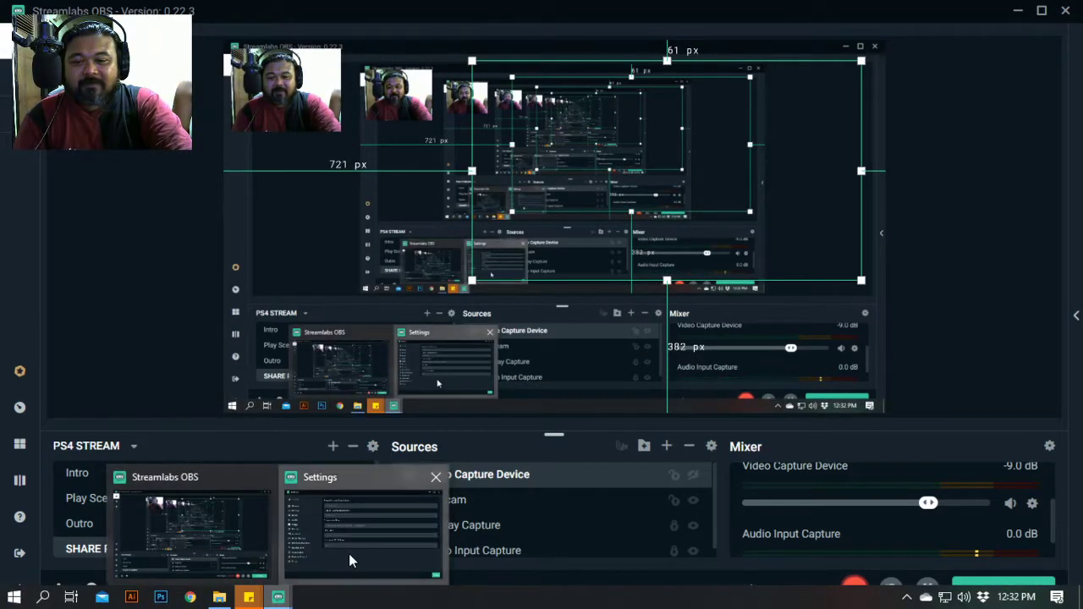
{"action": "left_click", "coordinate": [348, 554]}
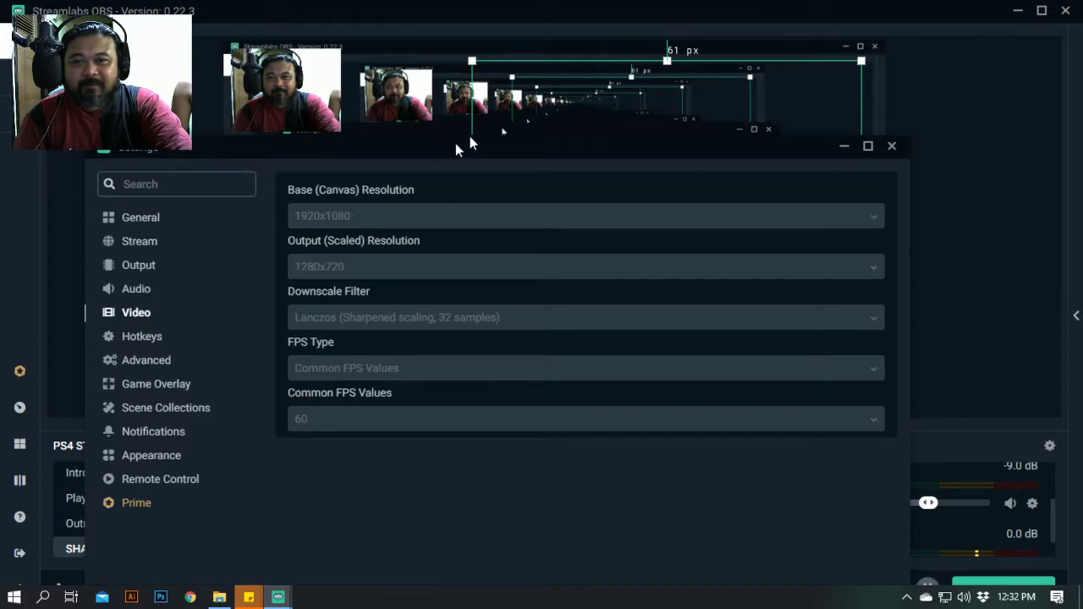
{"action": "left_click_drag", "start_coordinate": [455, 143], "coordinate": [590, 60]}
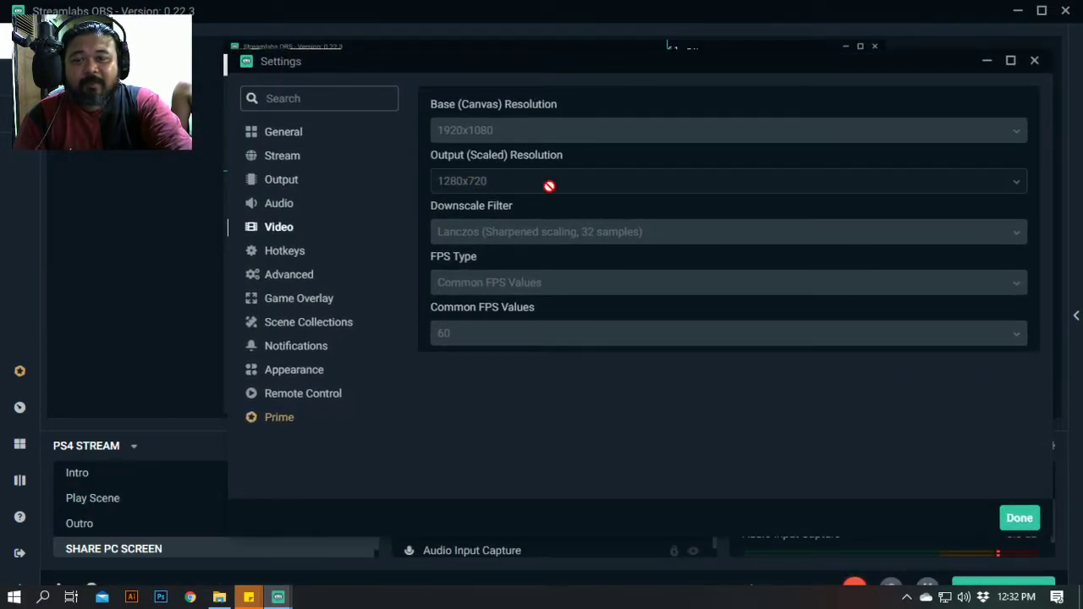
{"action": "left_click_drag", "start_coordinate": [542, 62], "coordinate": [557, 157]}
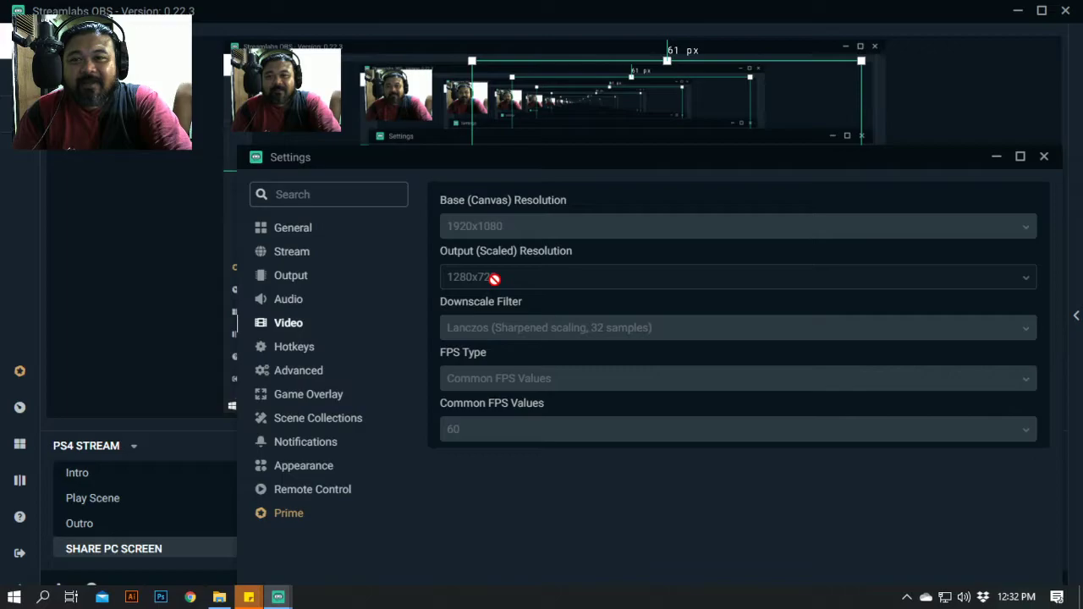
{"action": "mouse_move", "coordinate": [516, 163]}
{"action": "left_mouse_down"}
{"action": "mouse_move", "coordinate": [535, 165]}
{"action": "mouse_move", "coordinate": [521, 170]}
{"action": "mouse_move", "coordinate": [516, 147]}
{"action": "left_mouse_up"}
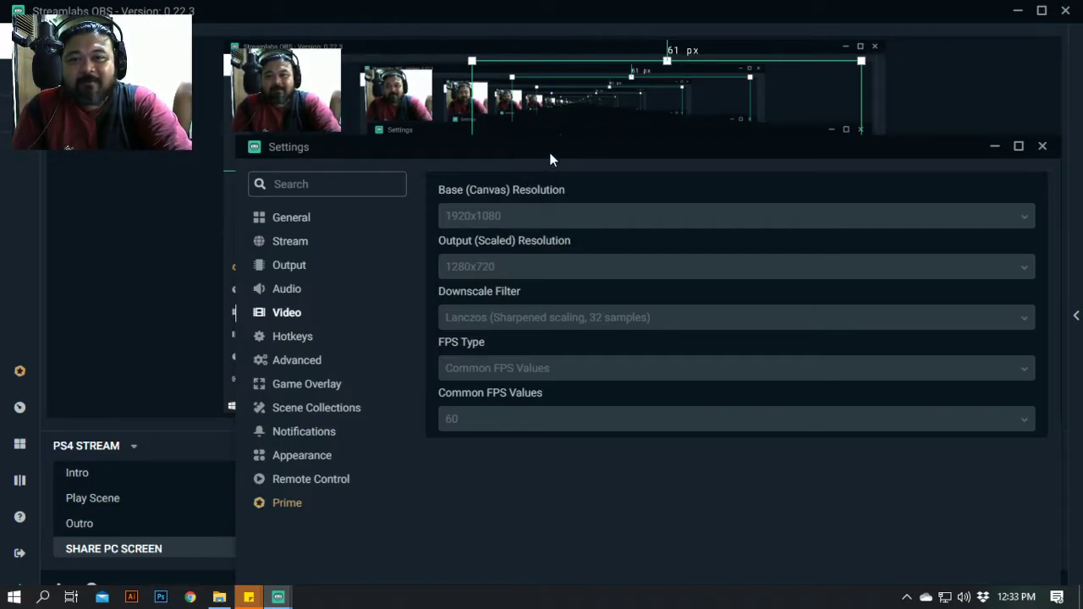
{"action": "left_click_drag", "start_coordinate": [550, 159], "coordinate": [559, 158]}
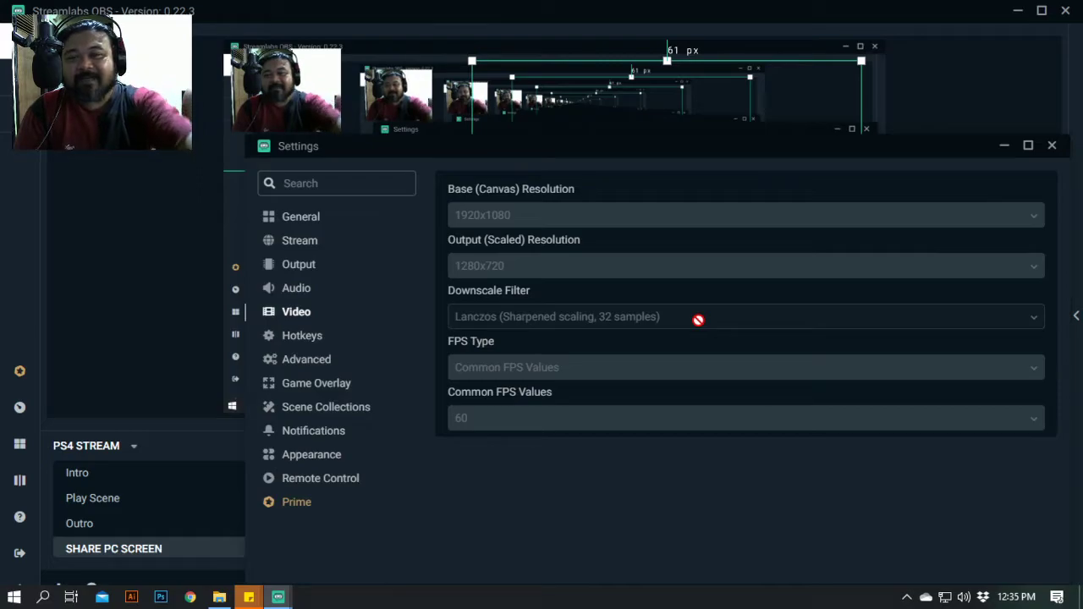
{"action": "left_click_drag", "start_coordinate": [606, 149], "coordinate": [574, 160]}
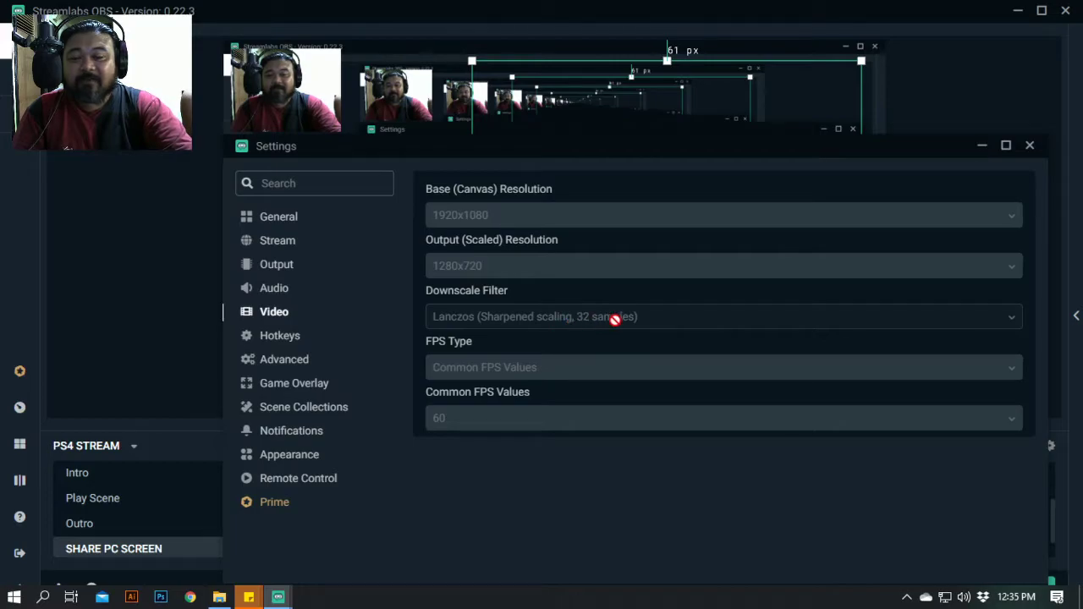
{"action": "left_click_drag", "start_coordinate": [574, 146], "coordinate": [580, 553]}
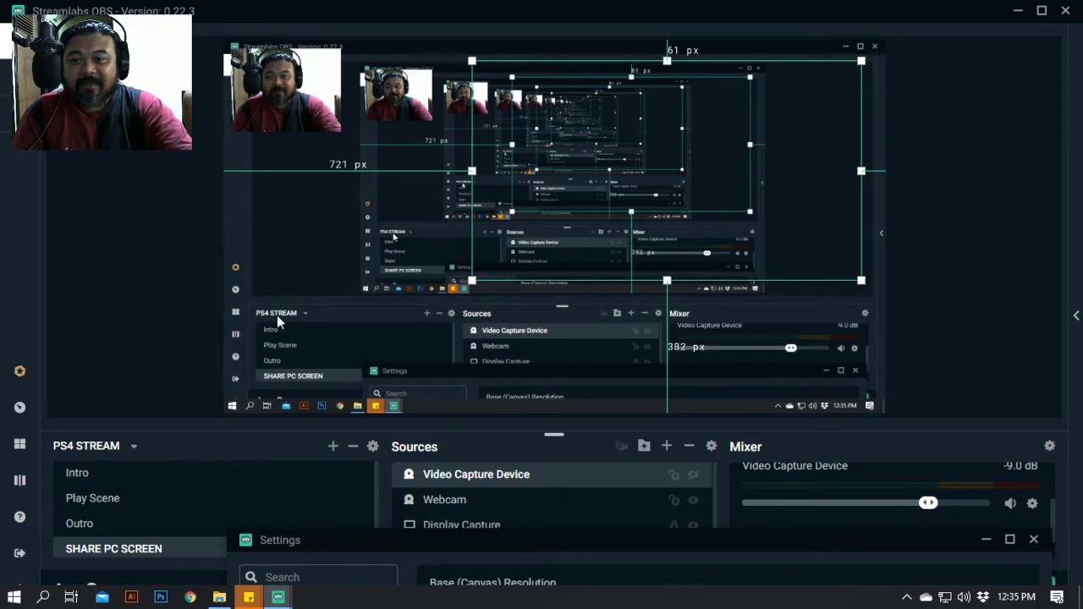
{"action": "left_click_drag", "start_coordinate": [491, 546], "coordinate": [477, 82]}
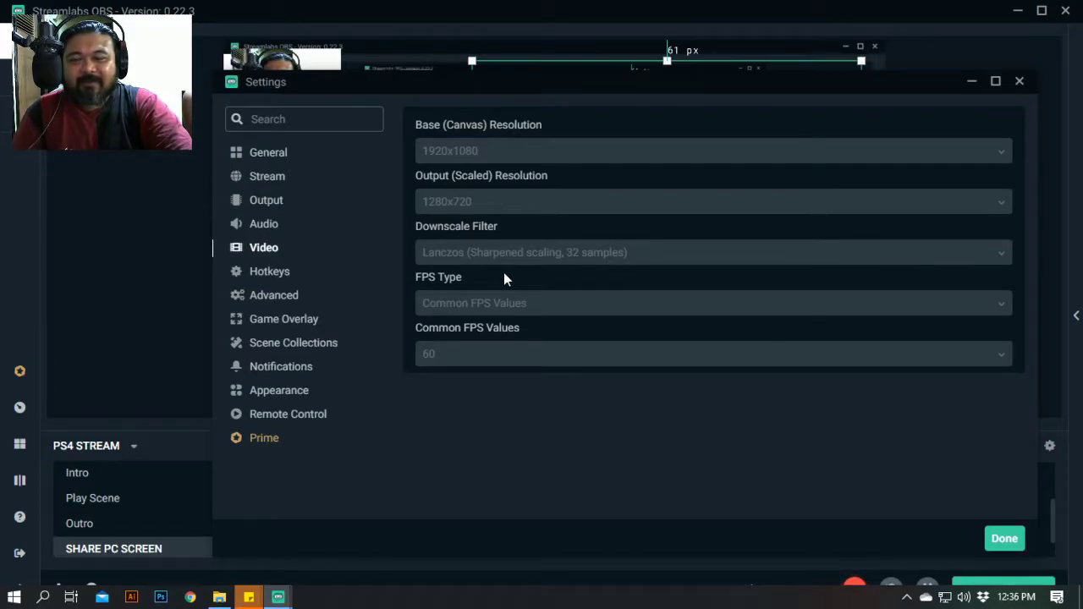
{"action": "left_click_drag", "start_coordinate": [491, 86], "coordinate": [516, 82]}
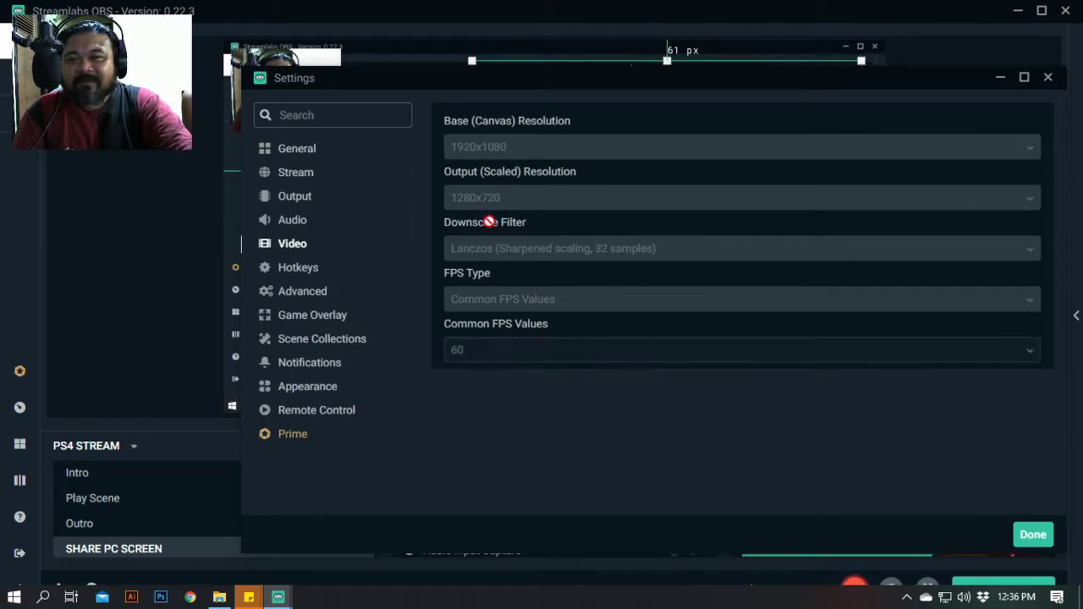
{"action": "left_click_drag", "start_coordinate": [482, 84], "coordinate": [475, 117]}
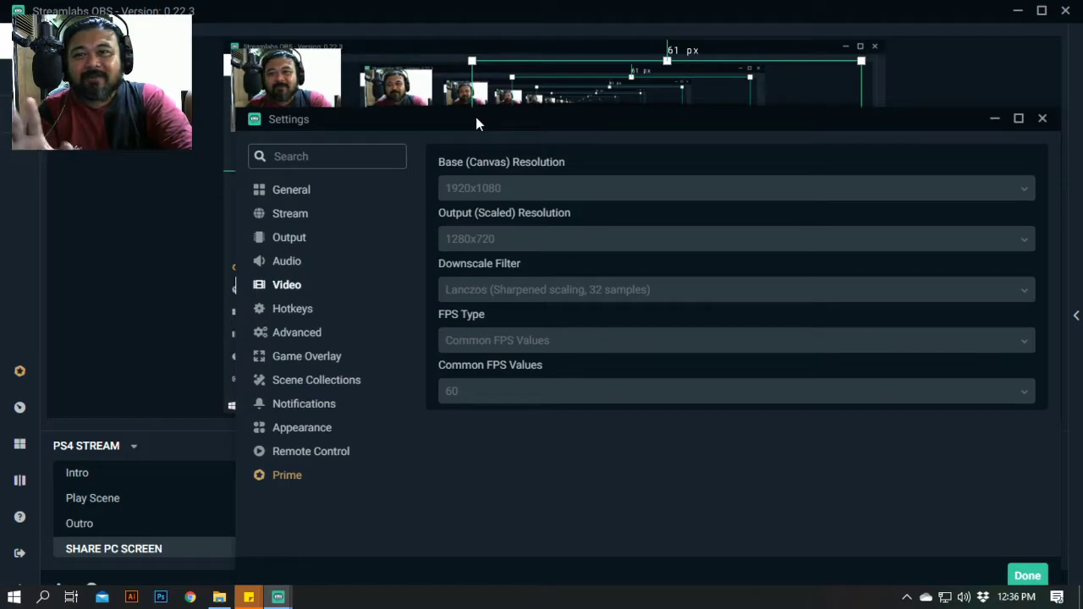
- Open the output settings and examine the streaming encoder, rate control and encoder enforcement options
{"action": "left_click_drag", "start_coordinate": [476, 117], "coordinate": [475, 118]}
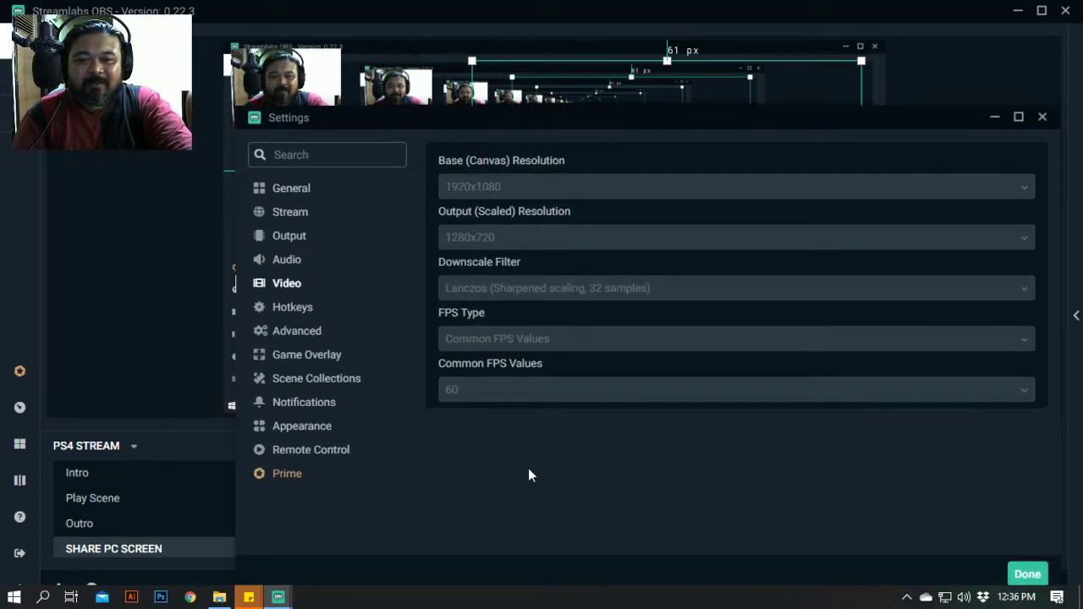
{"action": "left_click_drag", "start_coordinate": [464, 124], "coordinate": [431, 117]}
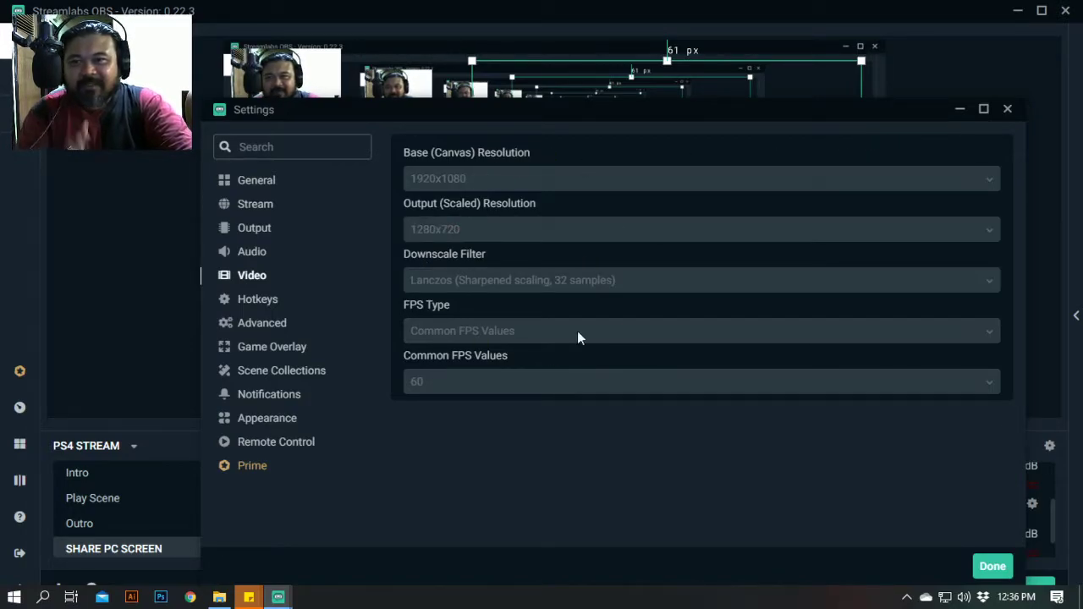
{"action": "left_click", "coordinate": [250, 235]}
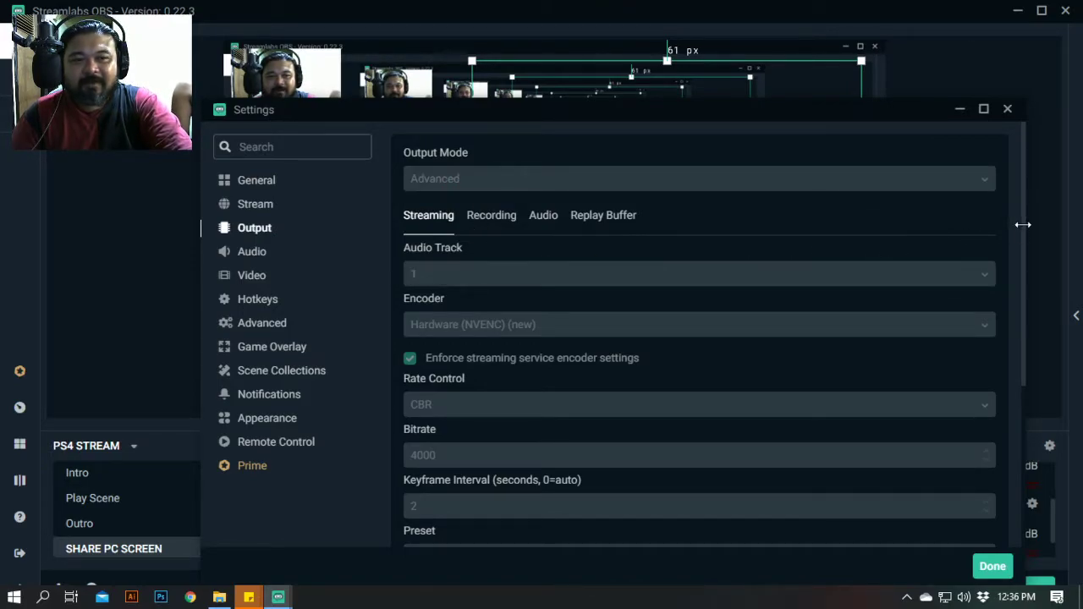
{"action": "scroll", "coordinate": [935, 283], "scroll_direction": "down", "scroll_amount": 2}
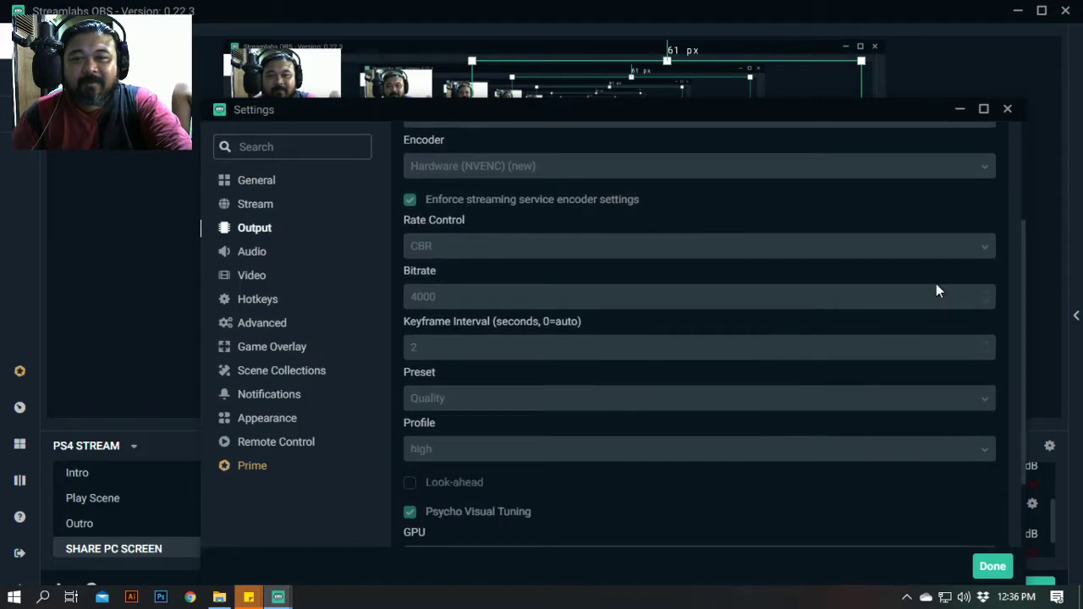
{"action": "scroll", "coordinate": [935, 285], "scroll_direction": "up", "scroll_amount": 1}
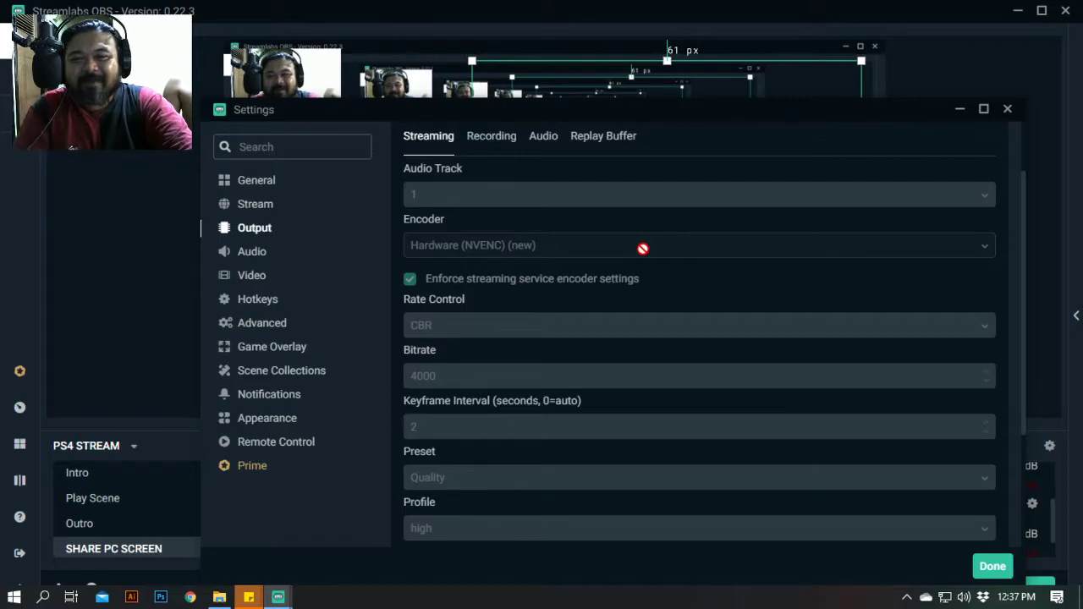
{"action": "left_click_drag", "start_coordinate": [598, 120], "coordinate": [620, 101]}
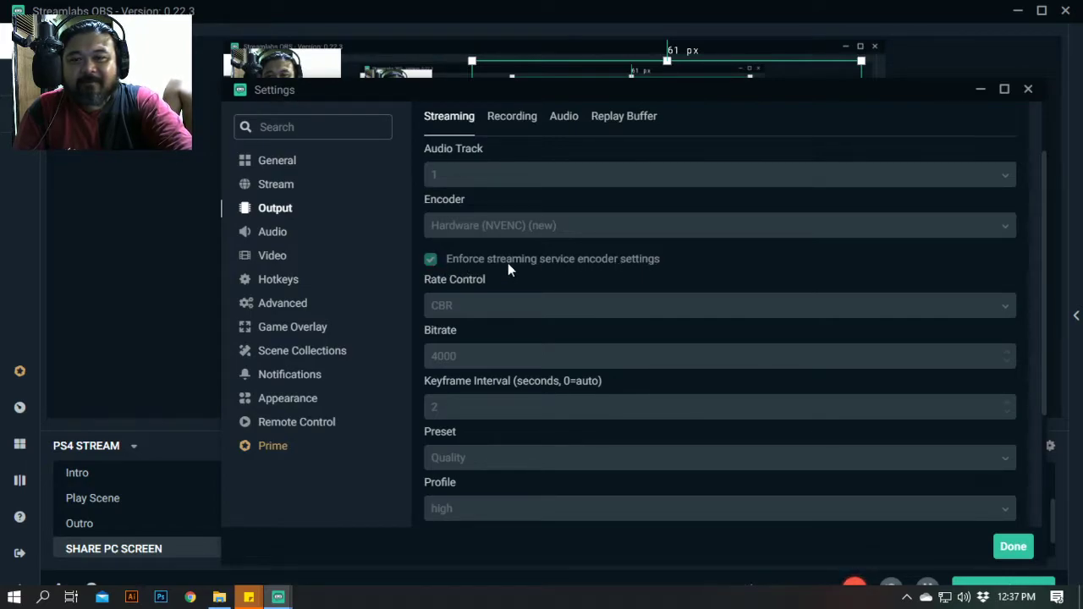
{"action": "left_click_drag", "start_coordinate": [569, 93], "coordinate": [578, 120]}
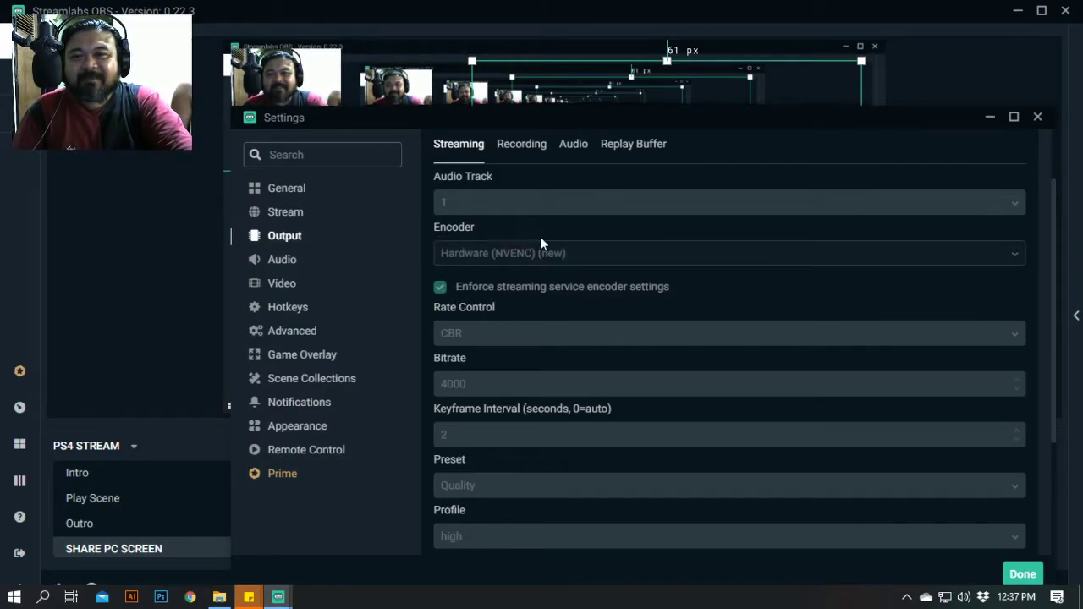
{"action": "left_click_drag", "start_coordinate": [572, 122], "coordinate": [577, 112]}
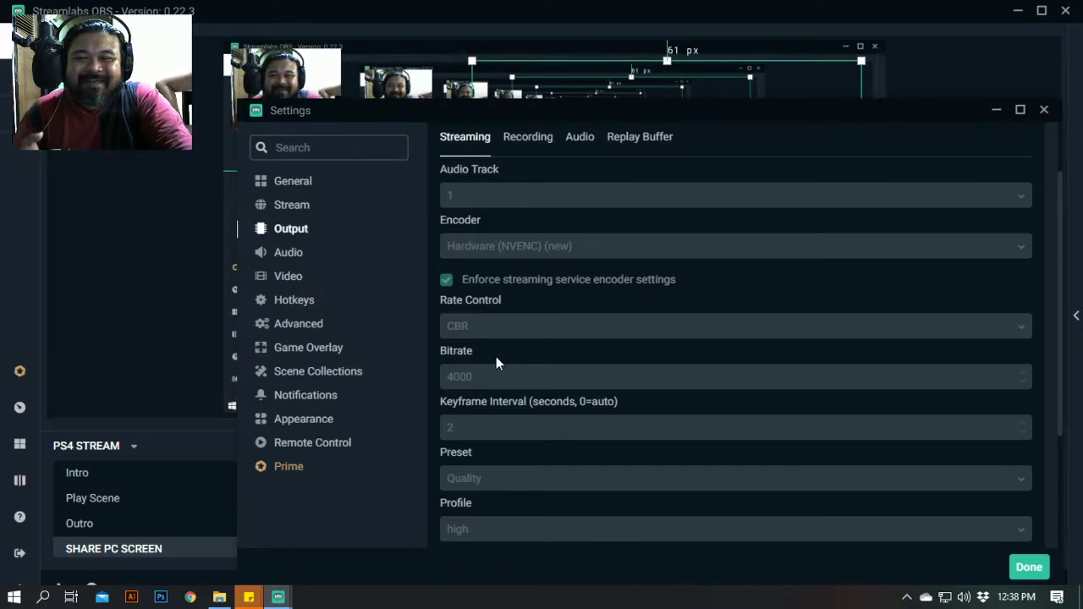
{"action": "mouse_move", "coordinate": [523, 113]}
{"action": "left_mouse_down"}
{"action": "mouse_move", "coordinate": [515, 118]}
{"action": "mouse_move", "coordinate": [519, 110]}
{"action": "left_mouse_up"}
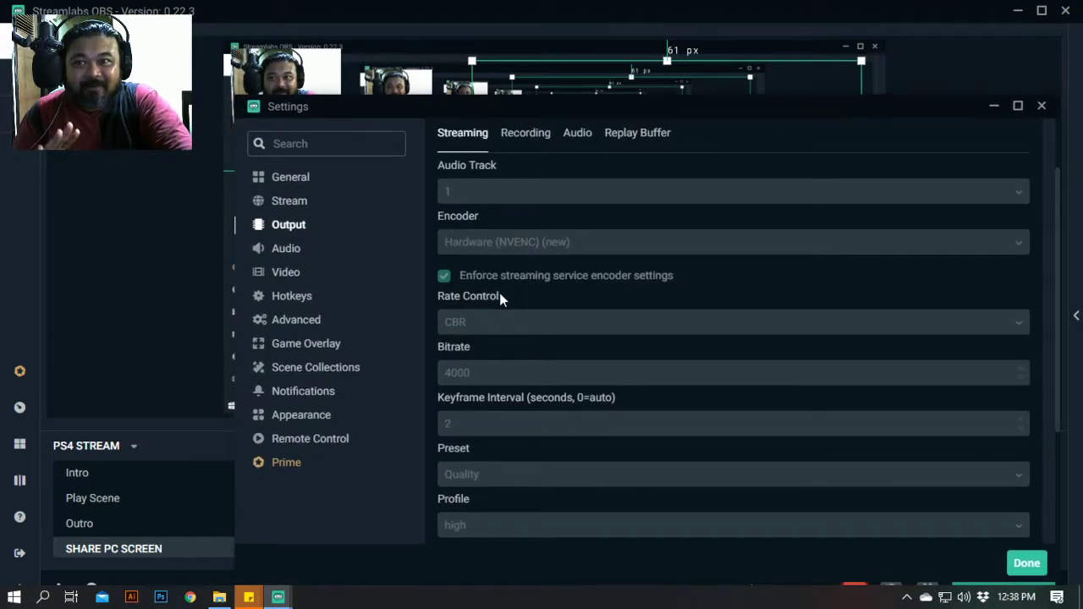
- Examine the bitrate, keyframe interval, preset and profile in the streaming output settings
{"action": "scroll", "coordinate": [528, 360], "scroll_direction": "down", "scroll_amount": 2}
{"action": "scroll", "coordinate": [532, 366], "scroll_direction": "up", "scroll_amount": 1}
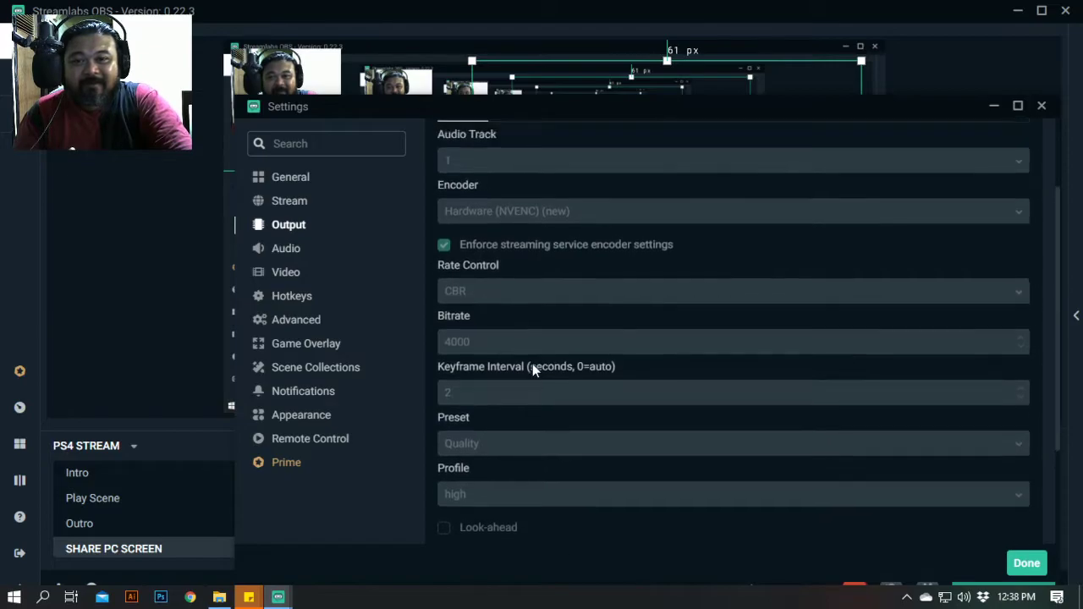
{"action": "scroll", "coordinate": [532, 365], "scroll_direction": "up", "scroll_amount": 1}
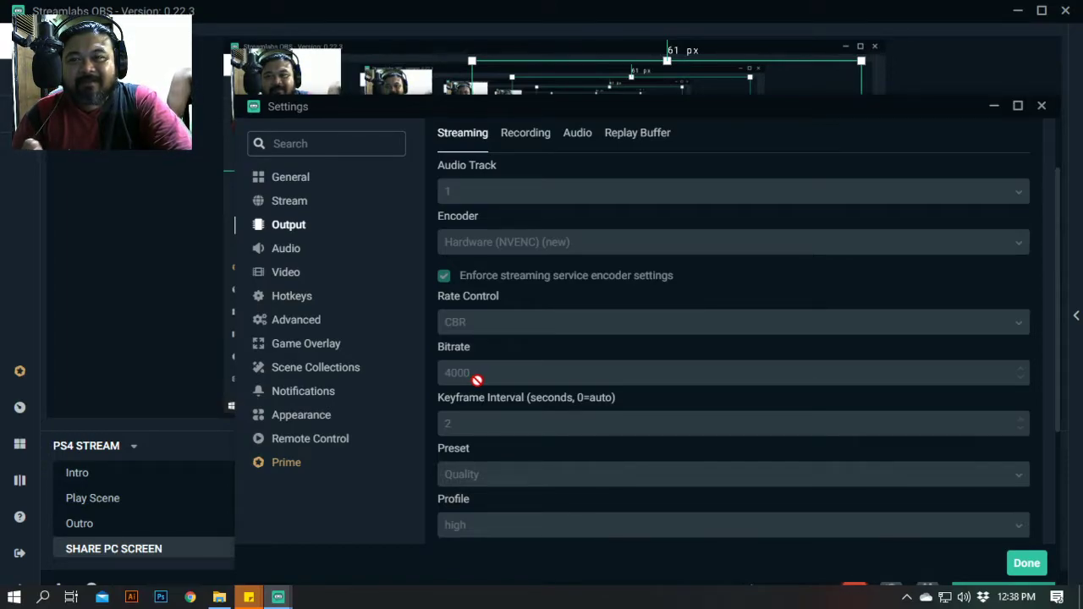
{"action": "left_click_drag", "start_coordinate": [487, 110], "coordinate": [500, 111]}
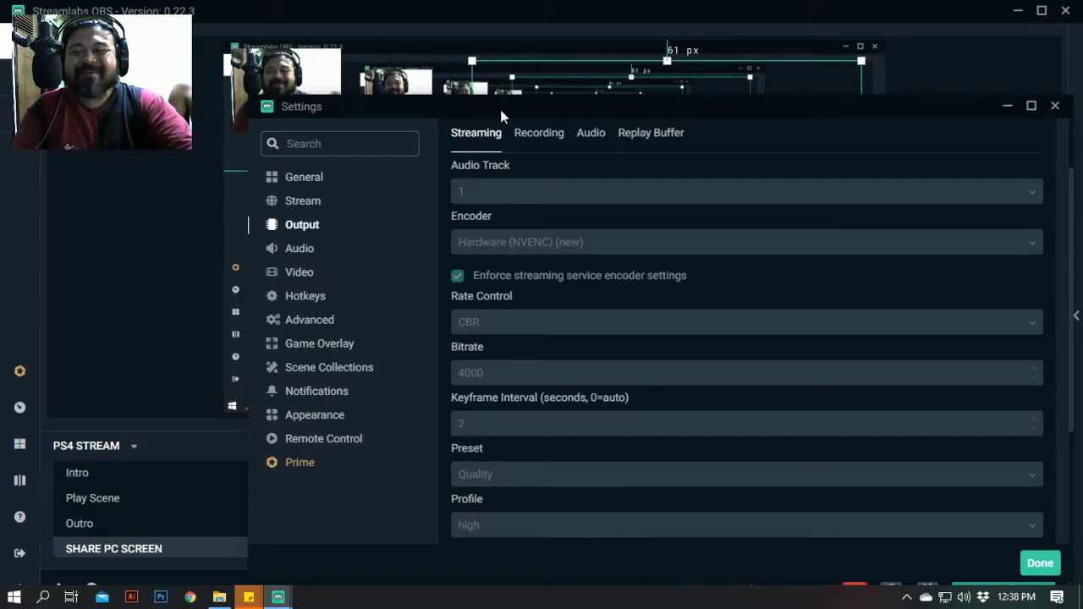
{"action": "left_click_drag", "start_coordinate": [499, 109], "coordinate": [502, 94]}
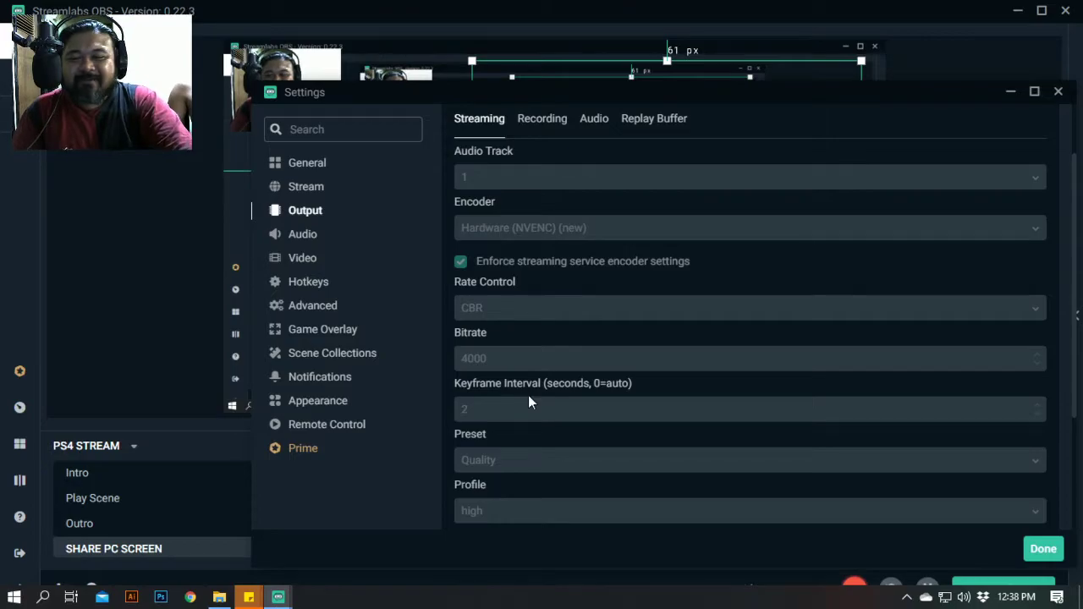
{"action": "left_click_drag", "start_coordinate": [494, 93], "coordinate": [487, 104]}
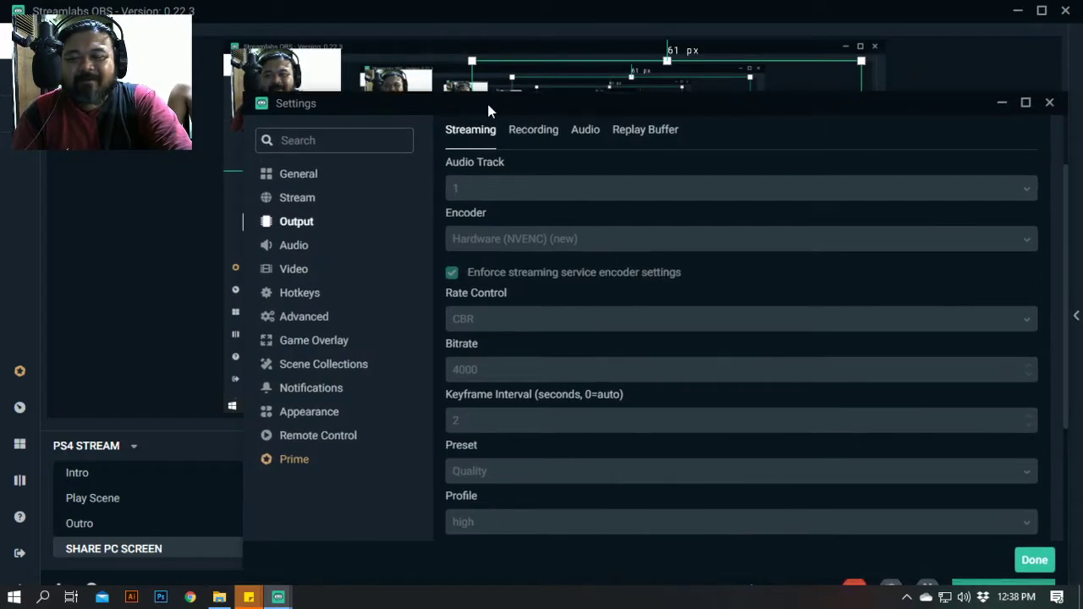
- Switch to File Explorer, open the "recommended settings" image from the MATERIALS folder, and minimize the folder window
{"action": "key", "text": "alt+Tab"}
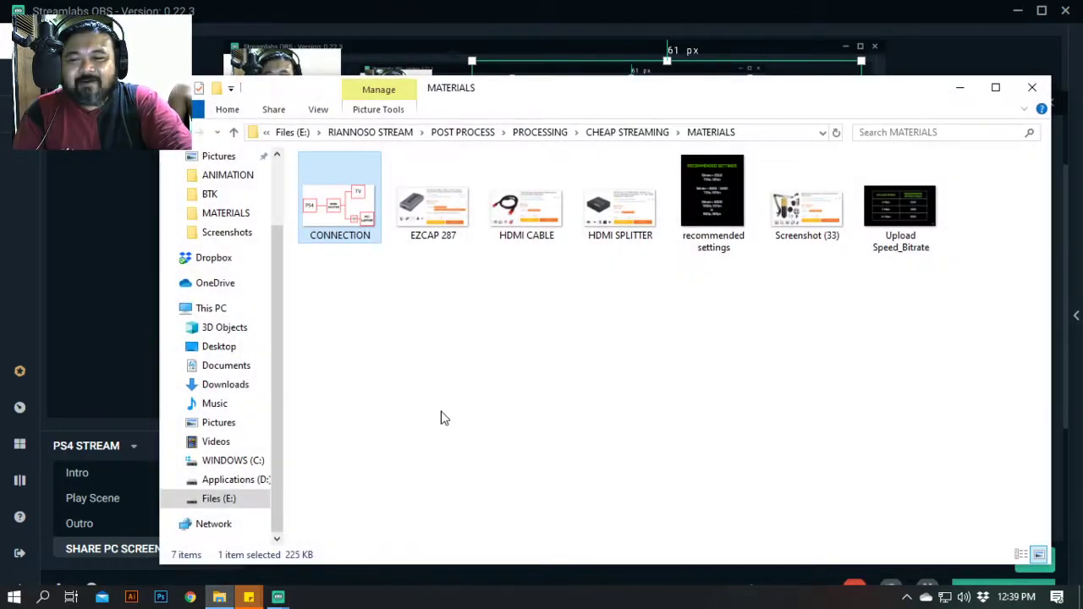
{"action": "left_click", "coordinate": [715, 218]}
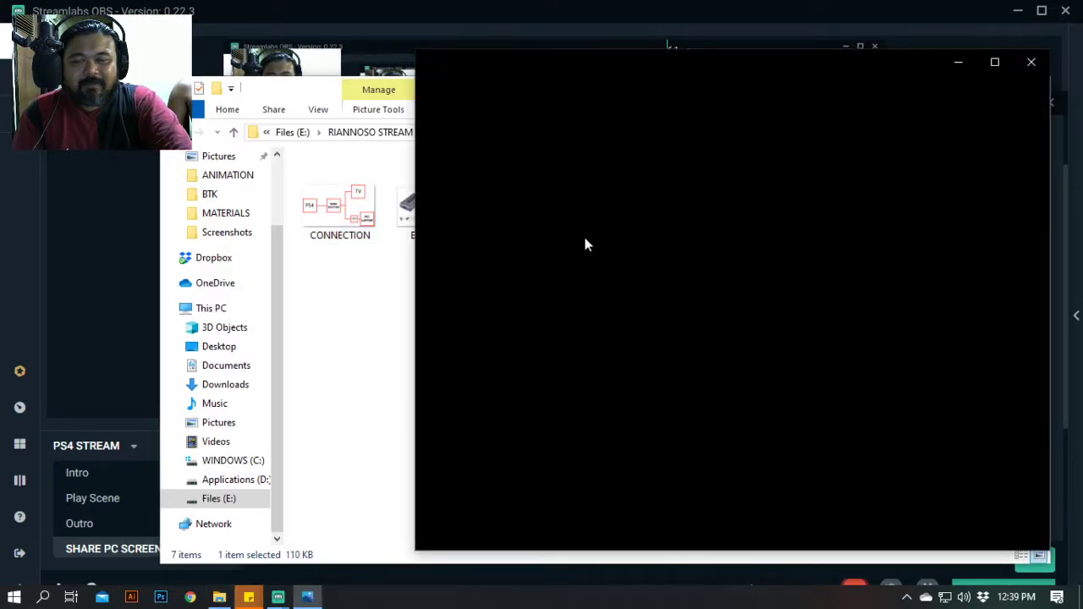
{"action": "left_click", "coordinate": [317, 93]}
{"action": "left_click", "coordinate": [957, 88]}
{"action": "mouse_move", "coordinate": [829, 80]}
{"action": "left_mouse_down"}
{"action": "mouse_move", "coordinate": [868, 220]}
{"action": "mouse_move", "coordinate": [818, 80]}
{"action": "left_mouse_up"}
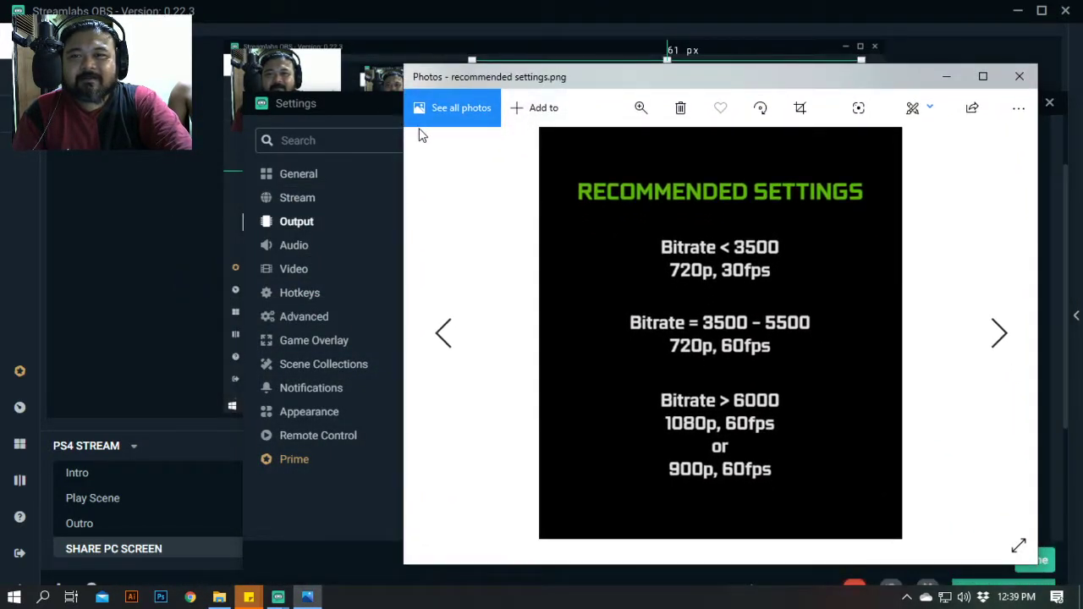
- Minimize the Settings window and examine the resolution and FPS recommended for each bitrate range in the image
{"action": "left_click", "coordinate": [389, 104]}
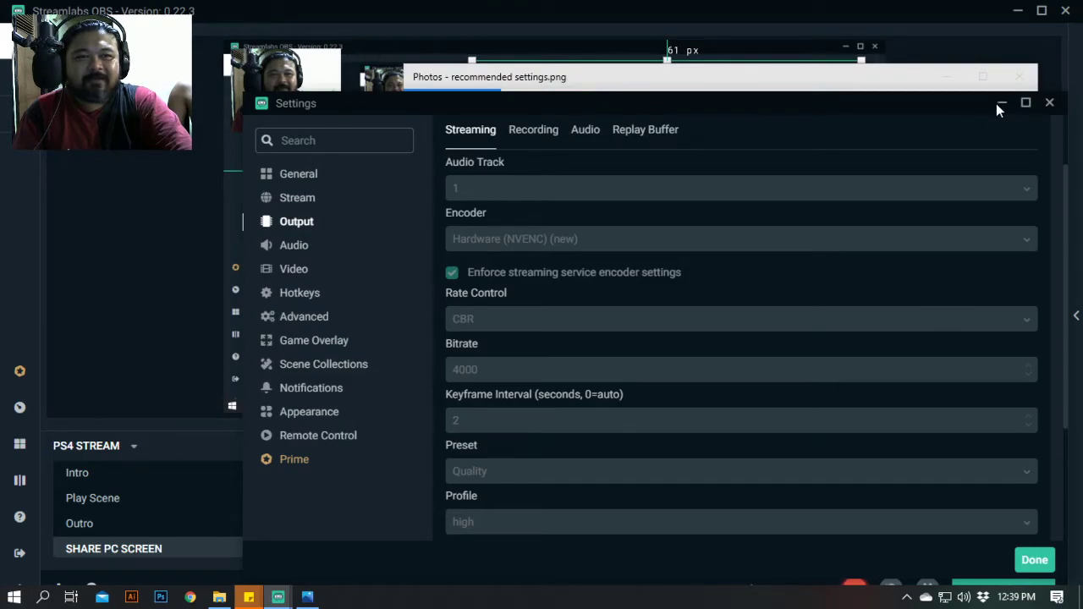
{"action": "left_click", "coordinate": [998, 103]}
{"action": "left_click_drag", "start_coordinate": [812, 82], "coordinate": [810, 60]}
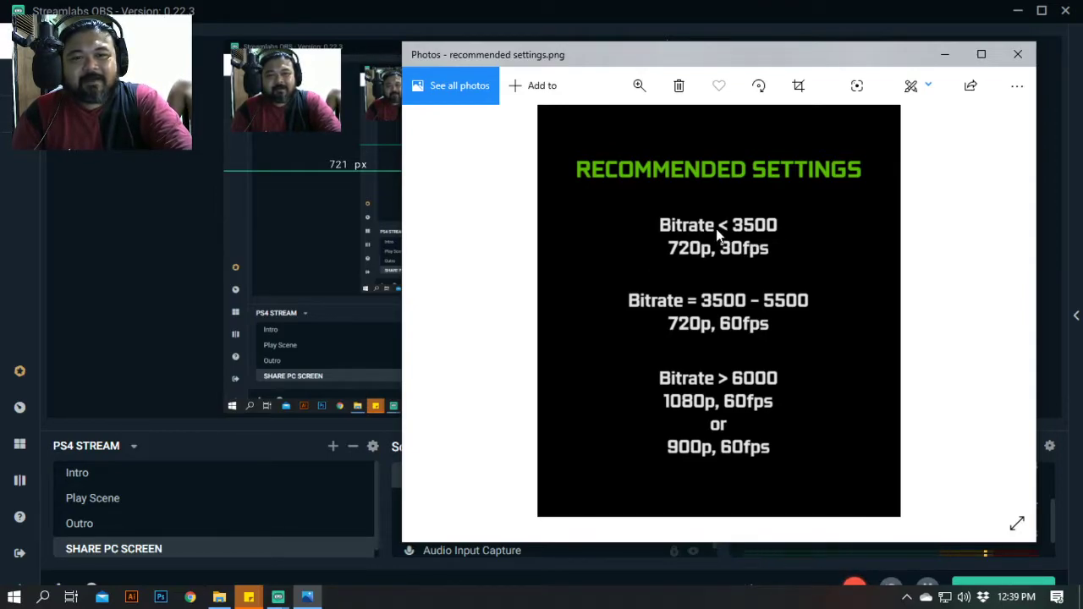
{"action": "left_click_drag", "start_coordinate": [634, 60], "coordinate": [664, 54]}
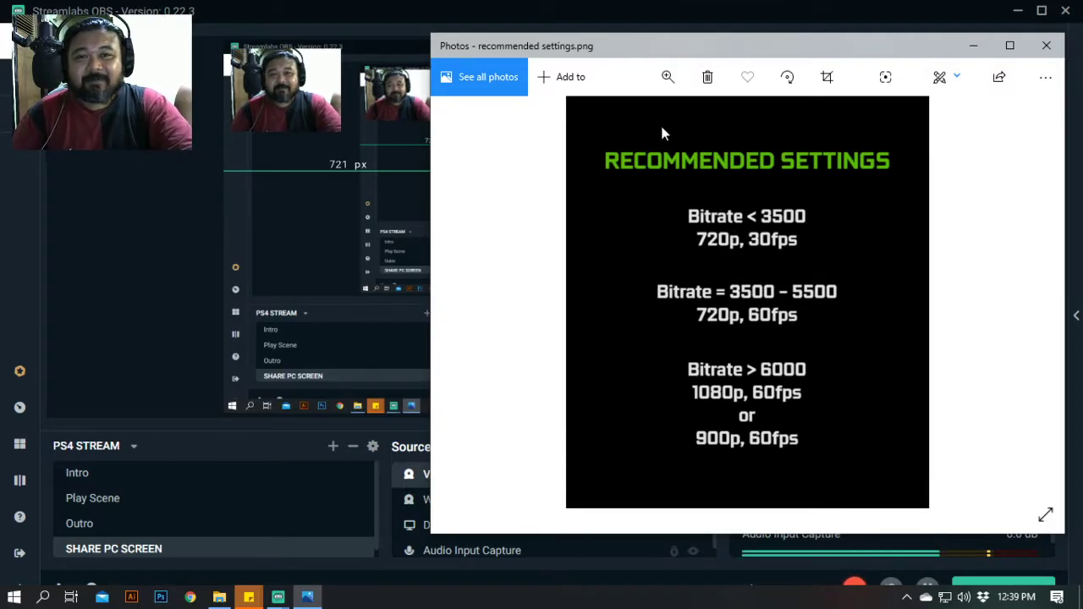
{"action": "left_click_drag", "start_coordinate": [639, 50], "coordinate": [634, 53]}
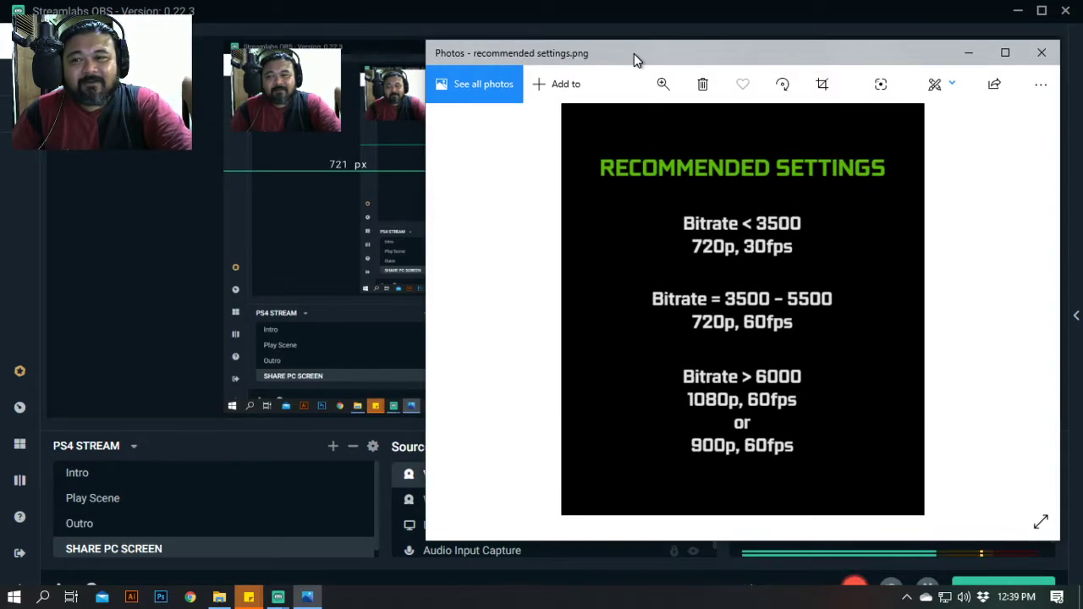
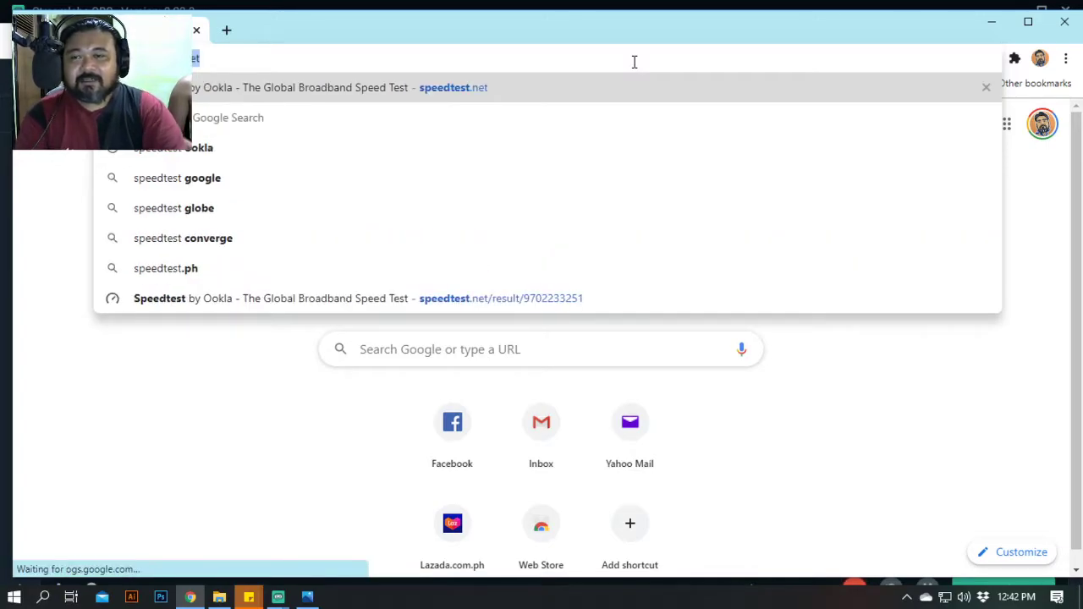
- Load speedtest.net in Chrome and place the browser window clear of the webcam overlay
{"action": "key", "text": "Return"}
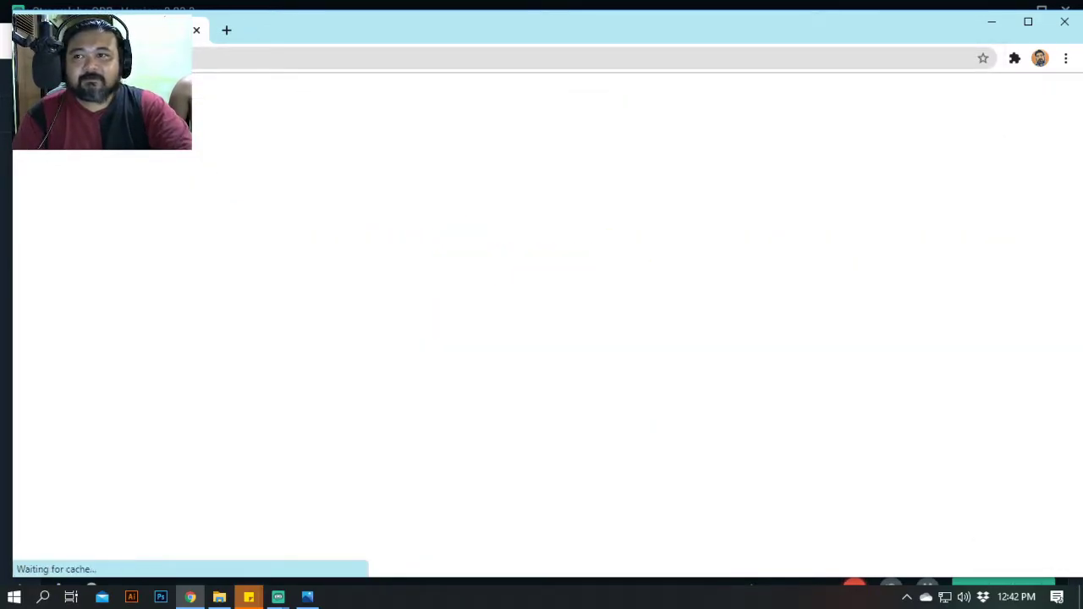
{"action": "left_click_drag", "start_coordinate": [102, 30], "coordinate": [267, 70]}
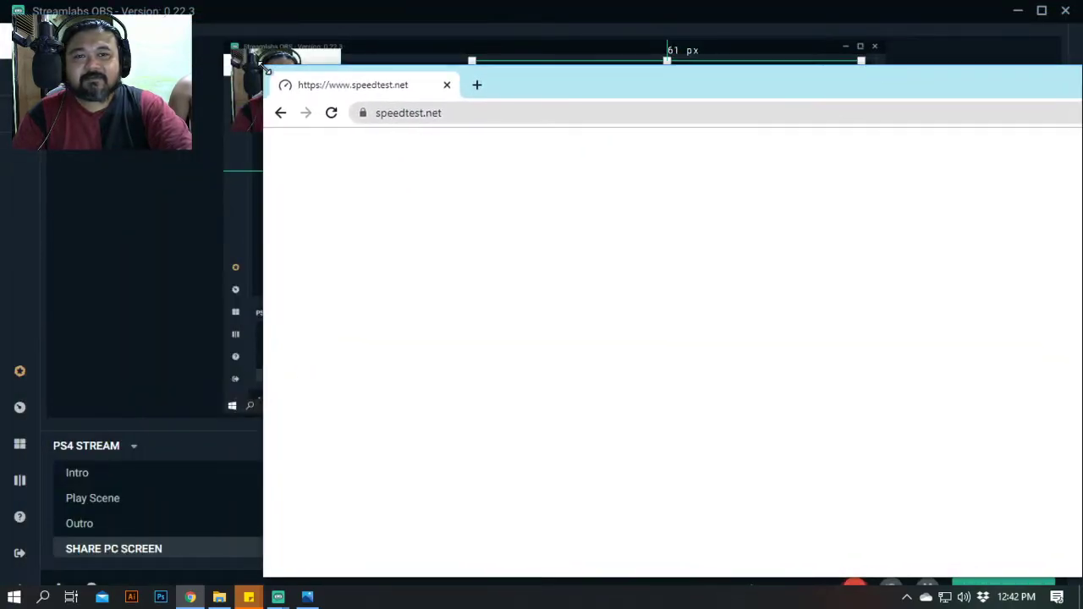
{"action": "left_click_drag", "start_coordinate": [491, 91], "coordinate": [490, 66]}
- Run an internet speed test on speedtest.net with multiple connections
{"action": "left_click", "coordinate": [662, 378]}
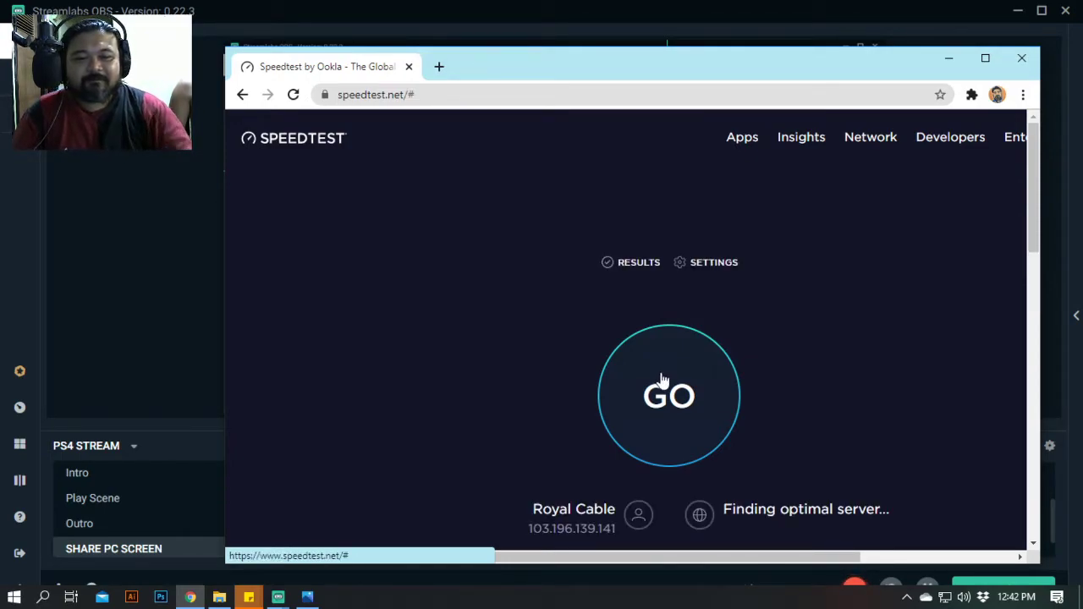
{"action": "left_click", "coordinate": [662, 380]}
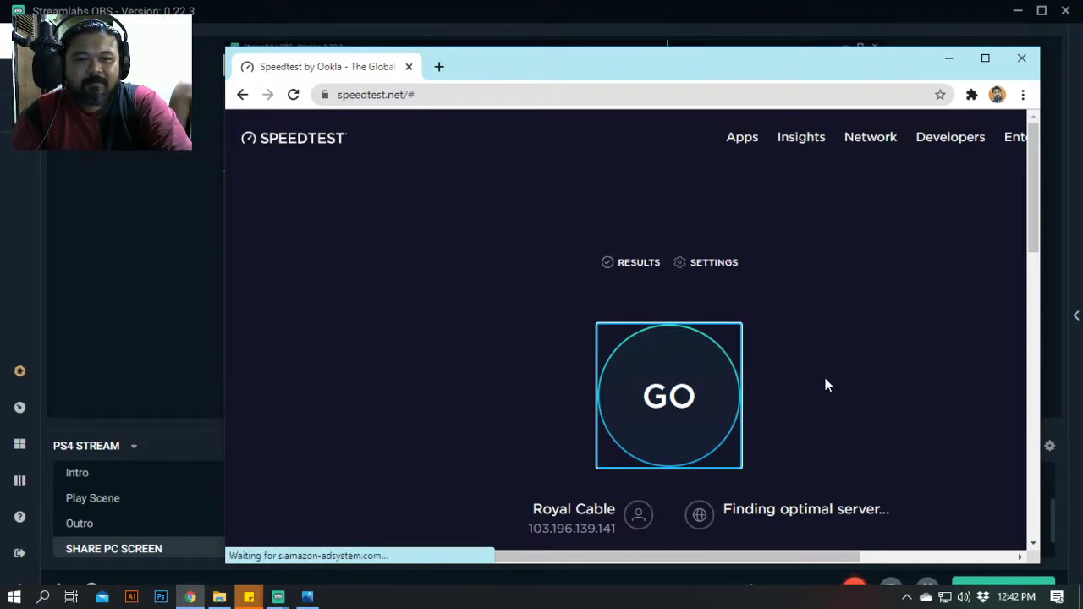
{"action": "scroll", "coordinate": [824, 381], "scroll_direction": "down", "scroll_amount": 1}
{"action": "scroll", "coordinate": [824, 381], "scroll_direction": "up", "scroll_amount": 1}
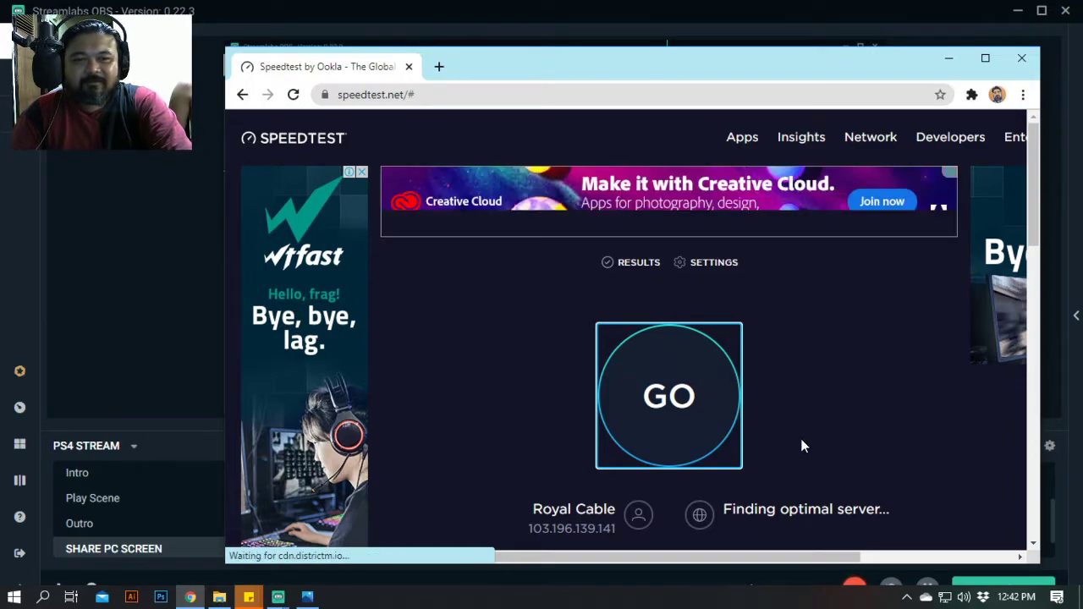
{"action": "scroll", "coordinate": [803, 446], "scroll_direction": "down", "scroll_amount": 2}
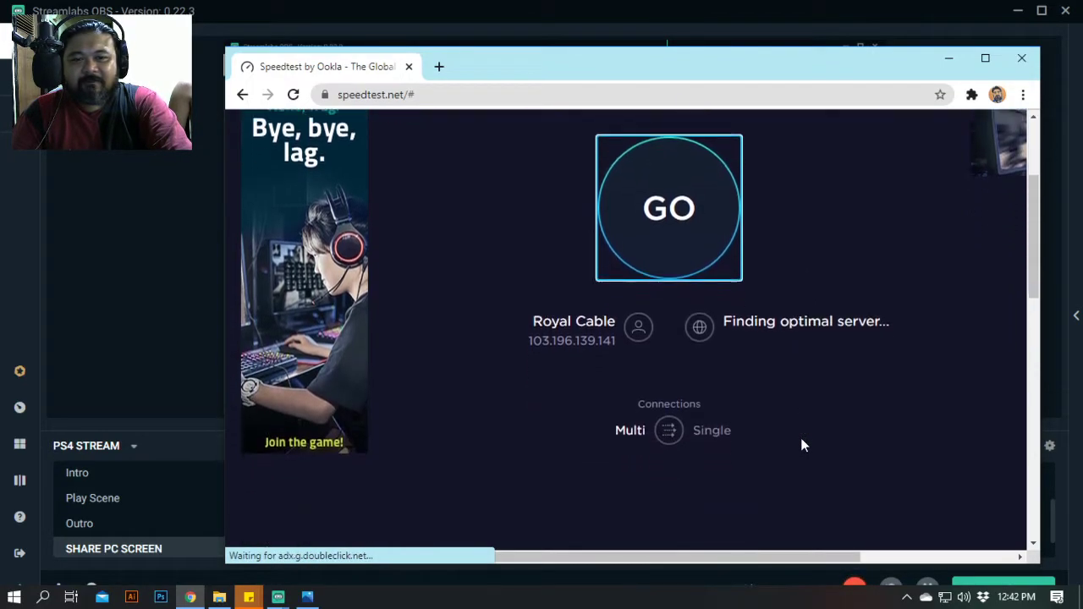
{"action": "scroll", "coordinate": [803, 445], "scroll_direction": "up", "scroll_amount": 2}
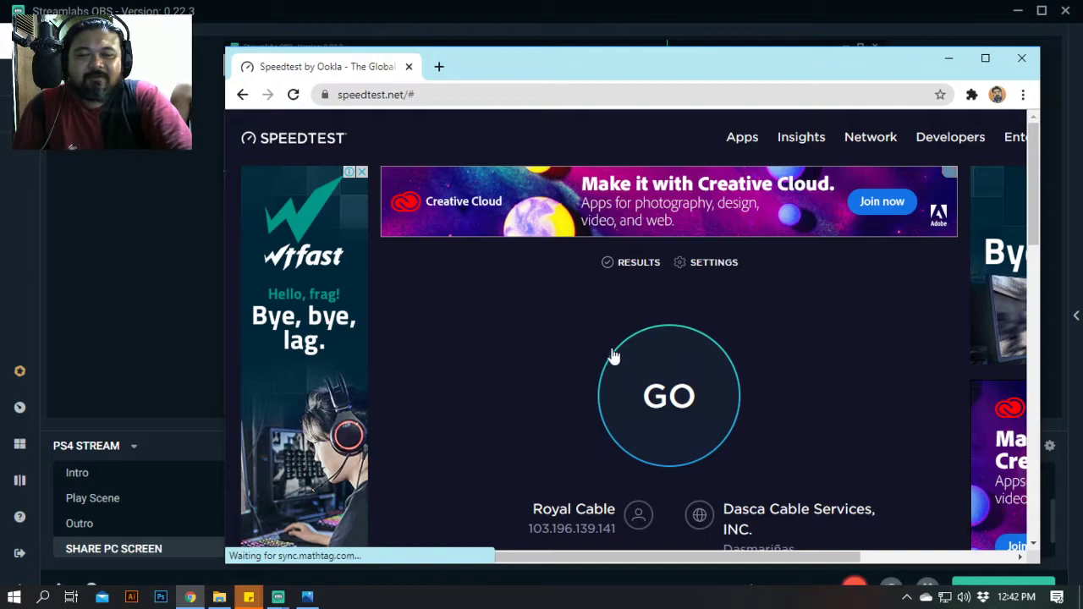
{"action": "left_click", "coordinate": [652, 398]}
{"action": "scroll", "coordinate": [470, 323], "scroll_direction": "down", "scroll_amount": 1}
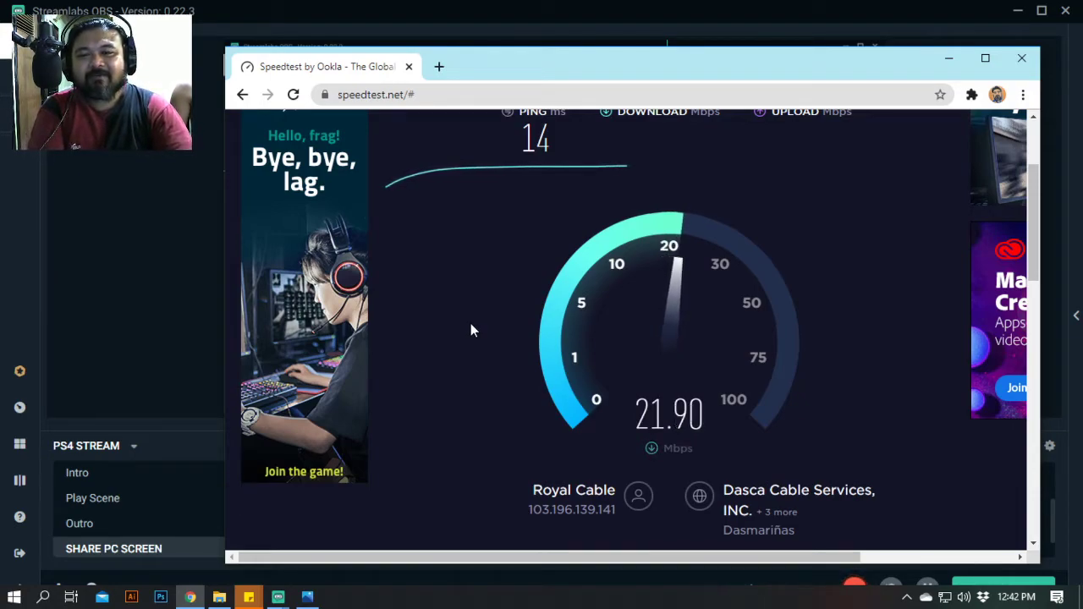
{"action": "scroll", "coordinate": [471, 324], "scroll_direction": "up", "scroll_amount": 1}
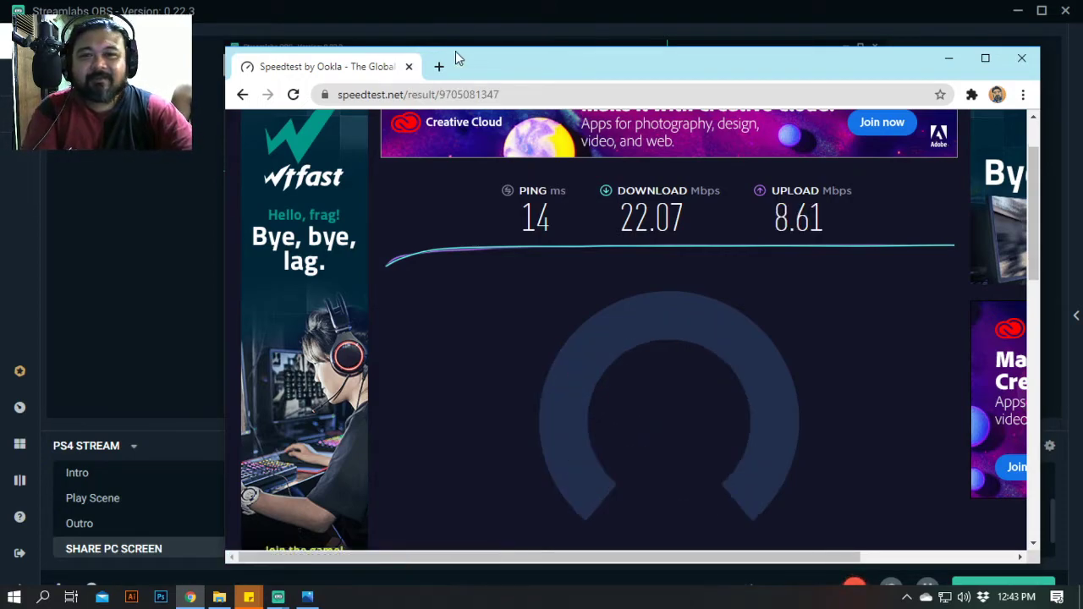
- Examine the upload speed in the finished speed test results to judge the available streaming bitrate
{"action": "left_click_drag", "start_coordinate": [541, 64], "coordinate": [552, 74]}
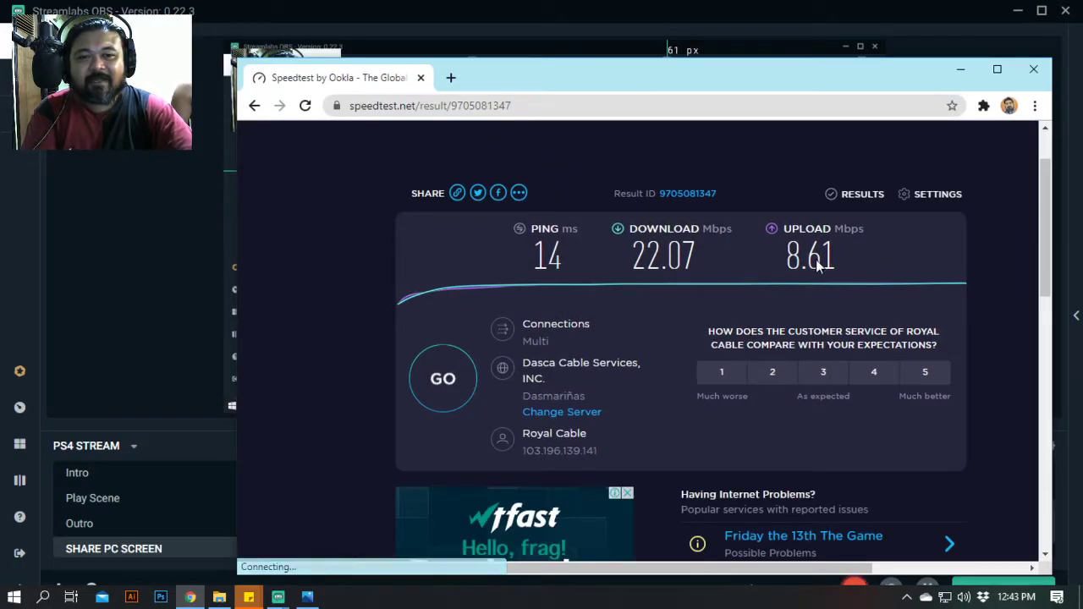
{"action": "left_click_drag", "start_coordinate": [741, 71], "coordinate": [779, 59]}
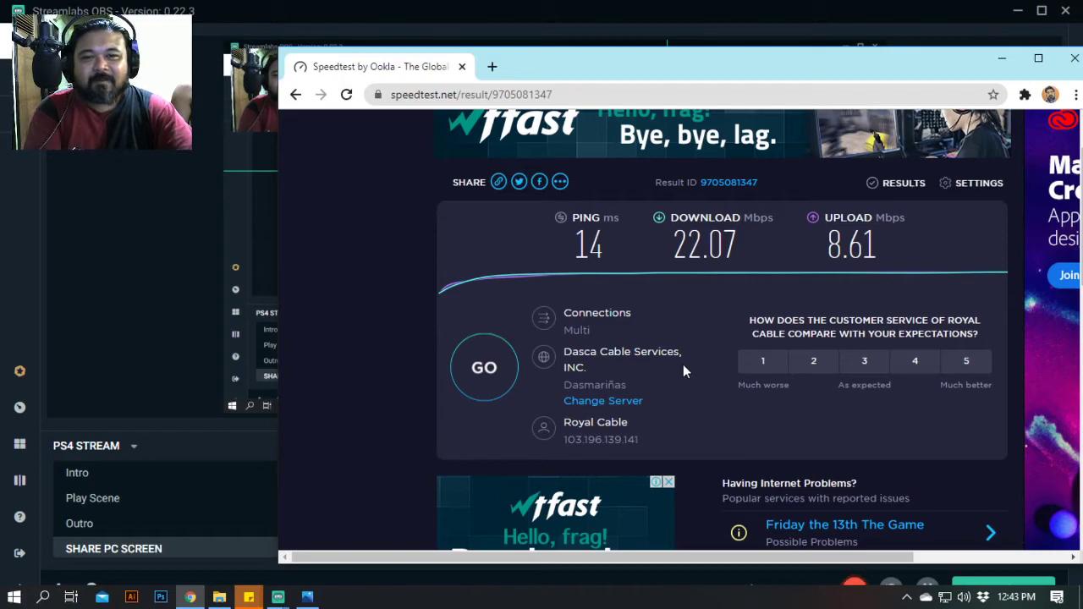
{"action": "mouse_move", "coordinate": [681, 63]}
{"action": "left_mouse_down"}
{"action": "mouse_move", "coordinate": [689, 139]}
{"action": "mouse_move", "coordinate": [660, 61]}
{"action": "left_mouse_up"}
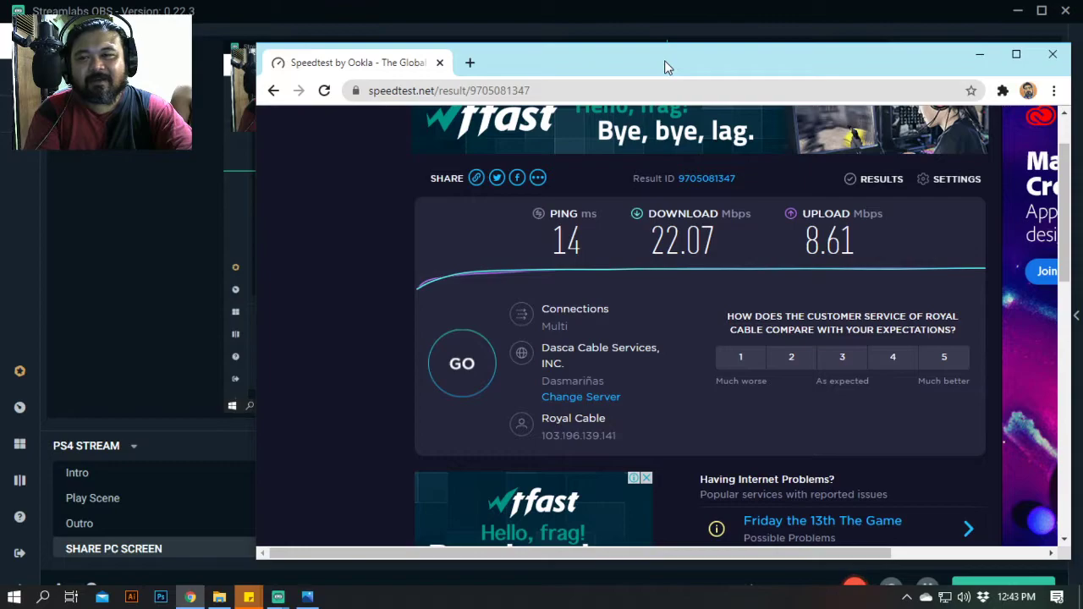
{"action": "mouse_move", "coordinate": [665, 62]}
{"action": "left_mouse_down"}
{"action": "mouse_move", "coordinate": [703, 137]}
{"action": "mouse_move", "coordinate": [719, 250]}
{"action": "mouse_move", "coordinate": [644, 40]}
{"action": "mouse_move", "coordinate": [645, 68]}
{"action": "left_mouse_up"}
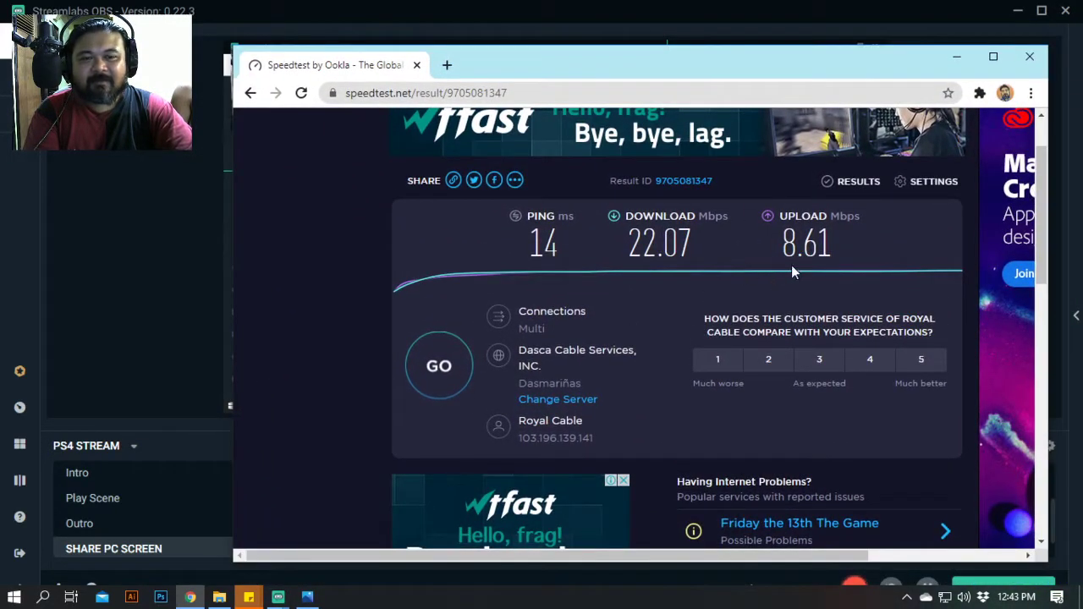
- Minimize the speed test browser and return to the streaming Output settings to check the configured bitrate
{"action": "left_click", "coordinate": [956, 55]}
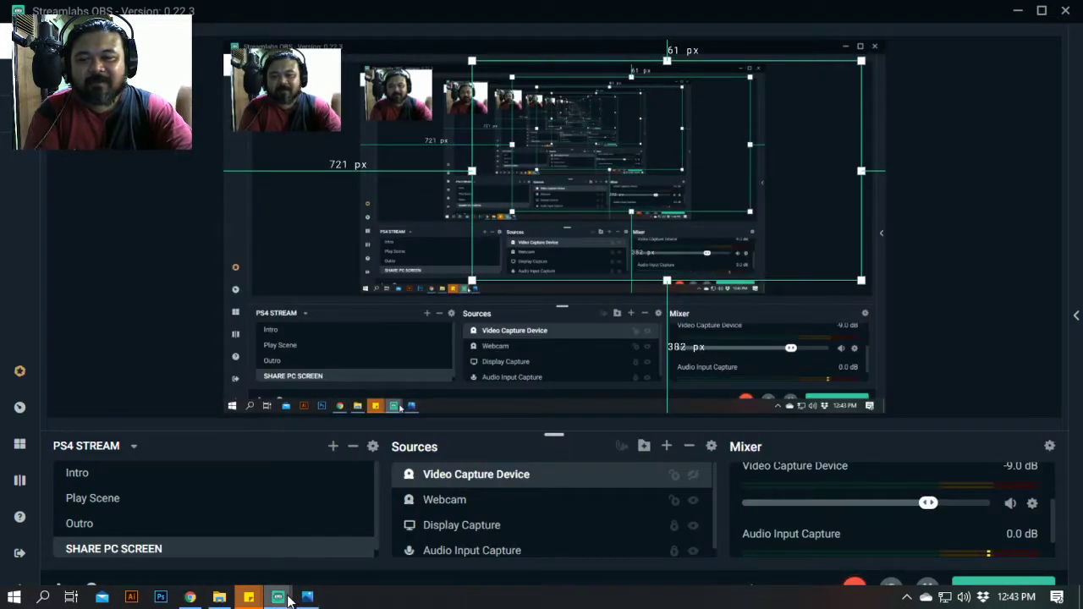
{"action": "mouse_move", "coordinate": [279, 594]}
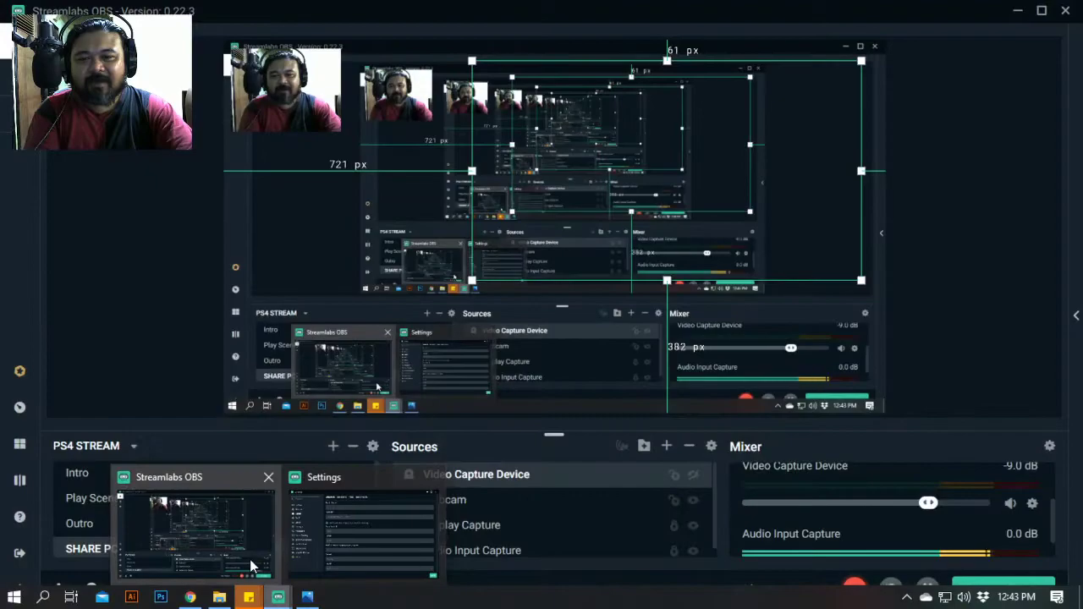
{"action": "left_click", "coordinate": [250, 559]}
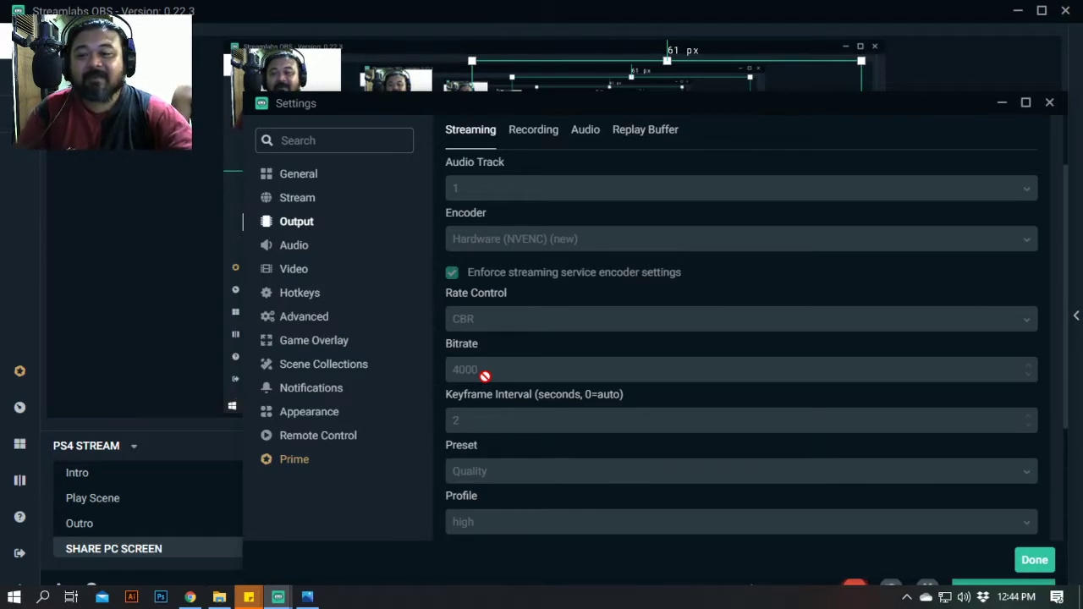
- Switch to Chrome and search the web for "facebook bitrate"
{"action": "left_click", "coordinate": [192, 597]}
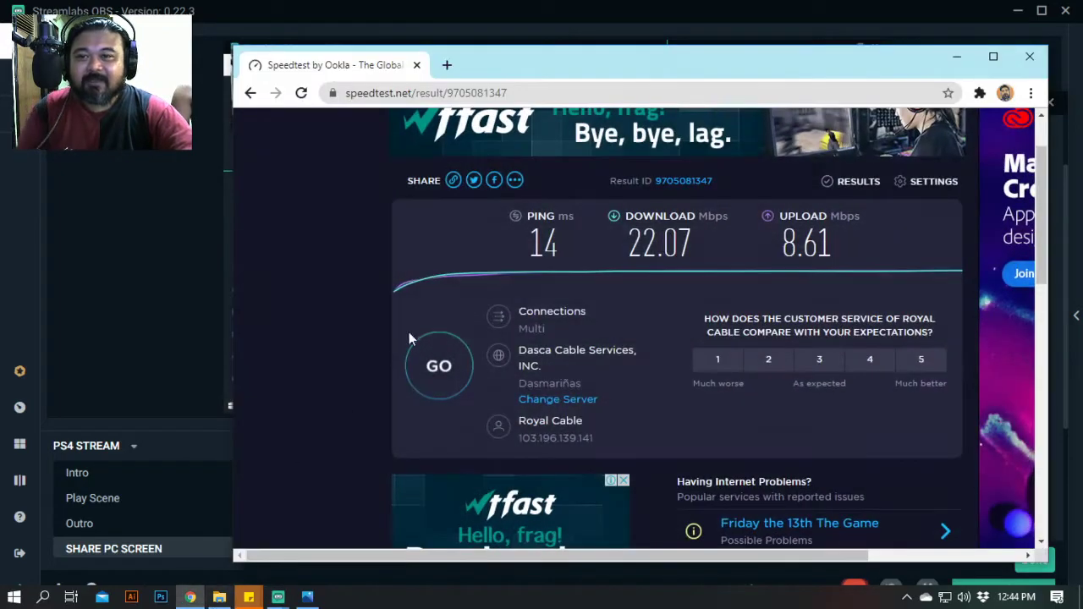
{"action": "left_click", "coordinate": [488, 95]}
{"action": "type", "text": "facebook.com"}
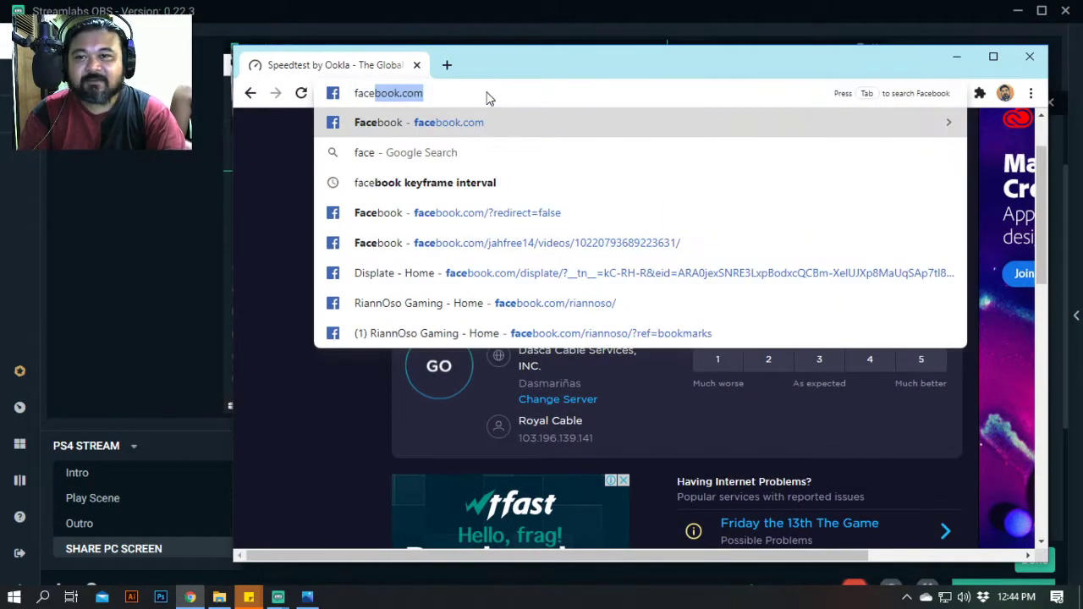
{"action": "key", "text": "BackSpace"}
{"action": "key", "text": "BackSpace"}
{"action": "key", "text": "BackSpace"}
{"action": "key", "text": "BackSpace"}
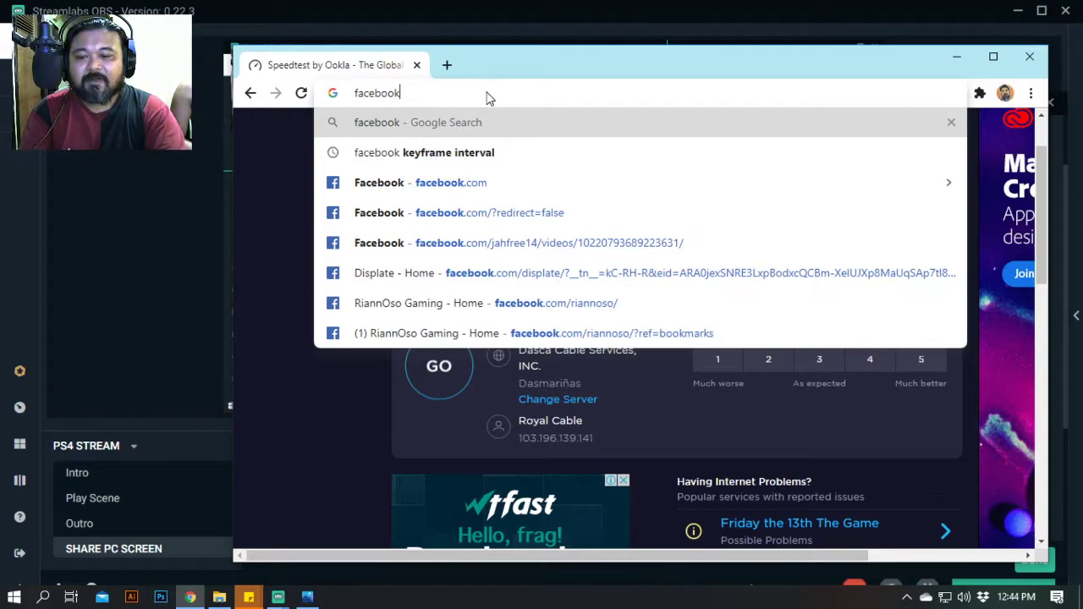
{"action": "type", "text": "birtra"}
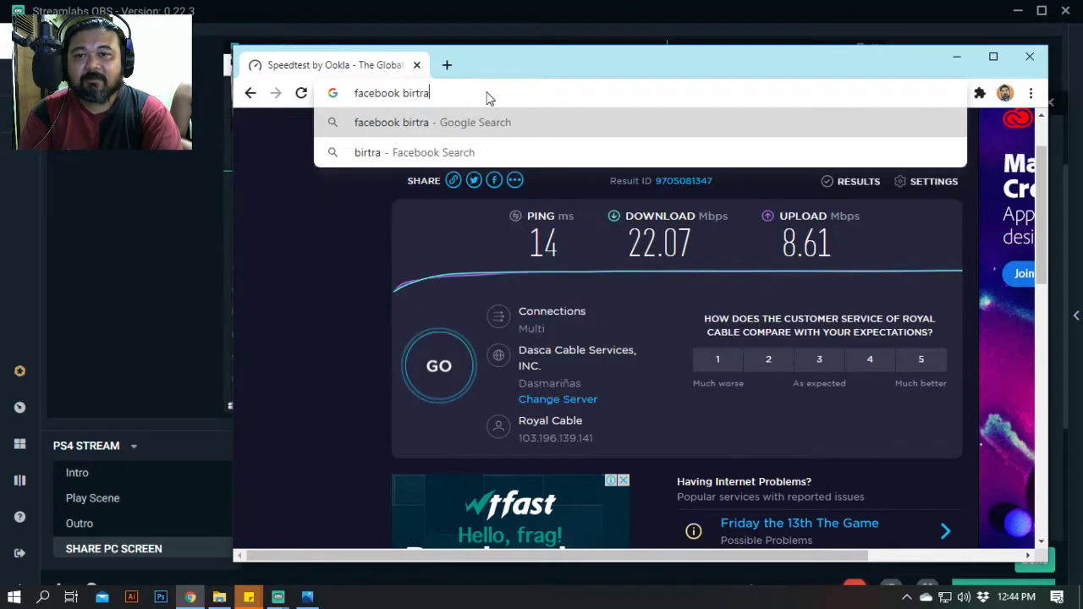
{"action": "key", "text": "BackSpace"}
{"action": "key", "text": "BackSpace"}
{"action": "key", "text": "BackSpace"}
{"action": "key", "text": "BackSpace"}
{"action": "type", "text": "trate"}
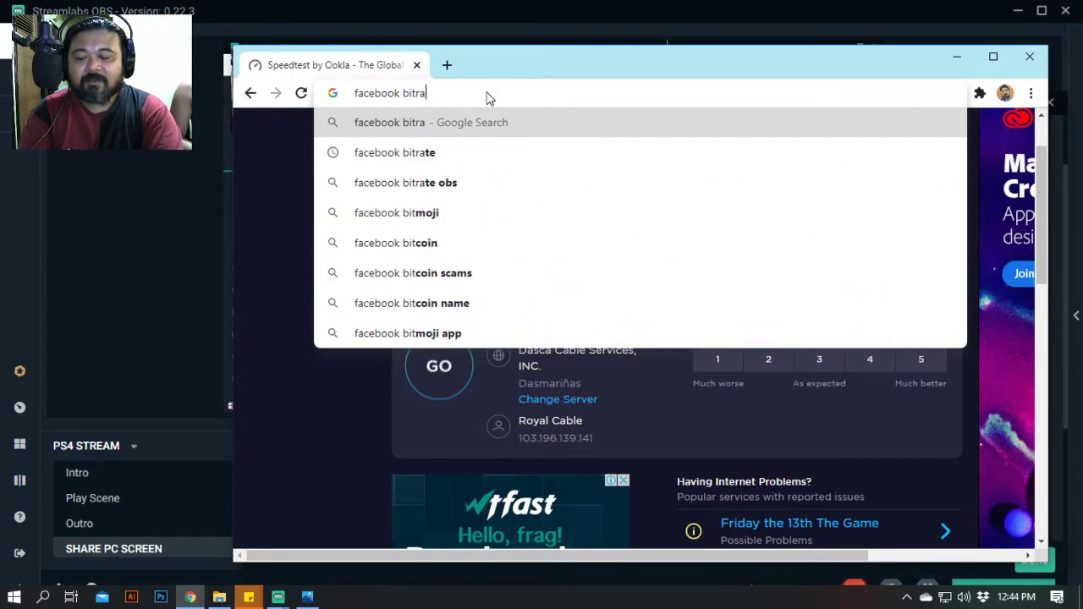
{"action": "key", "text": "Return"}
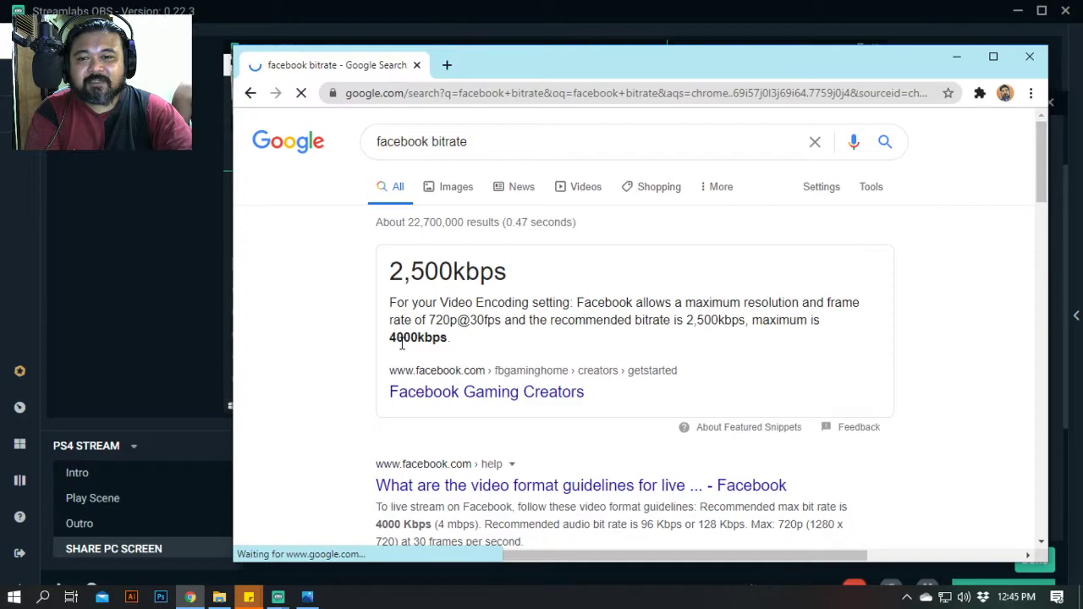
- Minimize the Settings window, read Facebook's recommended and maximum bitrate in the search results, and minimize the browser
{"action": "left_click_drag", "start_coordinate": [500, 63], "coordinate": [537, 107]}
{"action": "left_click", "coordinate": [250, 126]}
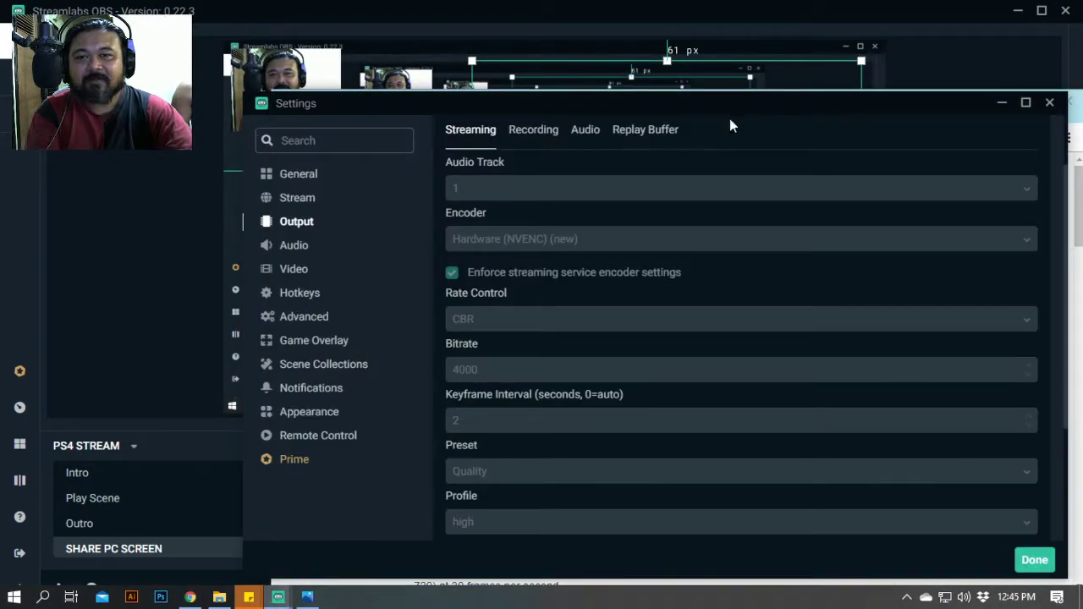
{"action": "left_click", "coordinate": [1003, 106]}
{"action": "left_click_drag", "start_coordinate": [714, 123], "coordinate": [742, 56]}
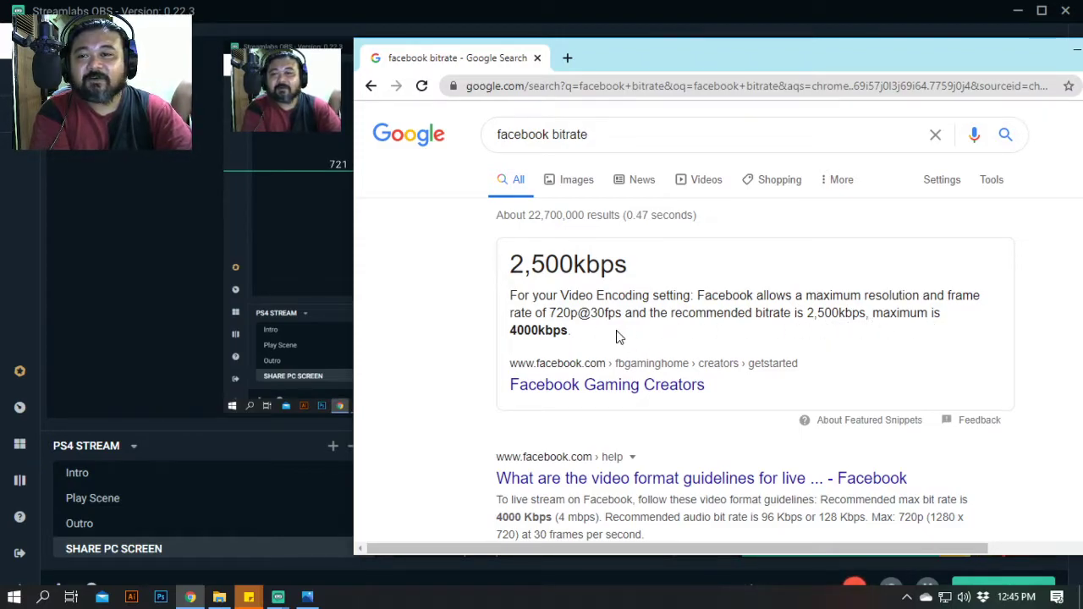
{"action": "left_click_drag", "start_coordinate": [640, 65], "coordinate": [391, 123]}
{"action": "left_click", "coordinate": [835, 110]}
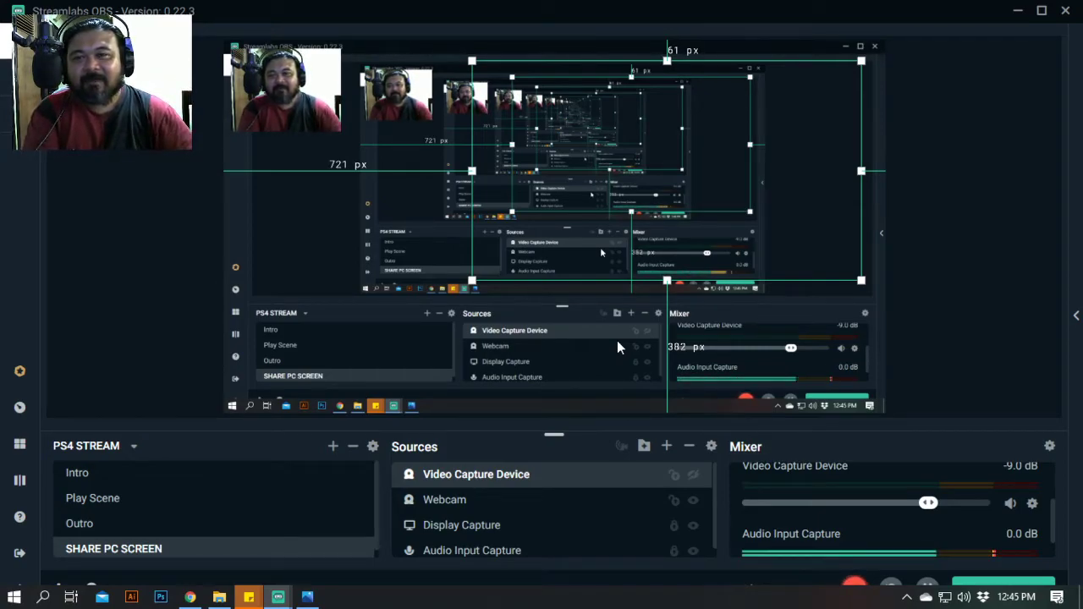
- Deselect the source in the preview, reopen the Output settings, and place the Settings window clear of the webcam overlay
{"action": "left_click", "coordinate": [123, 321]}
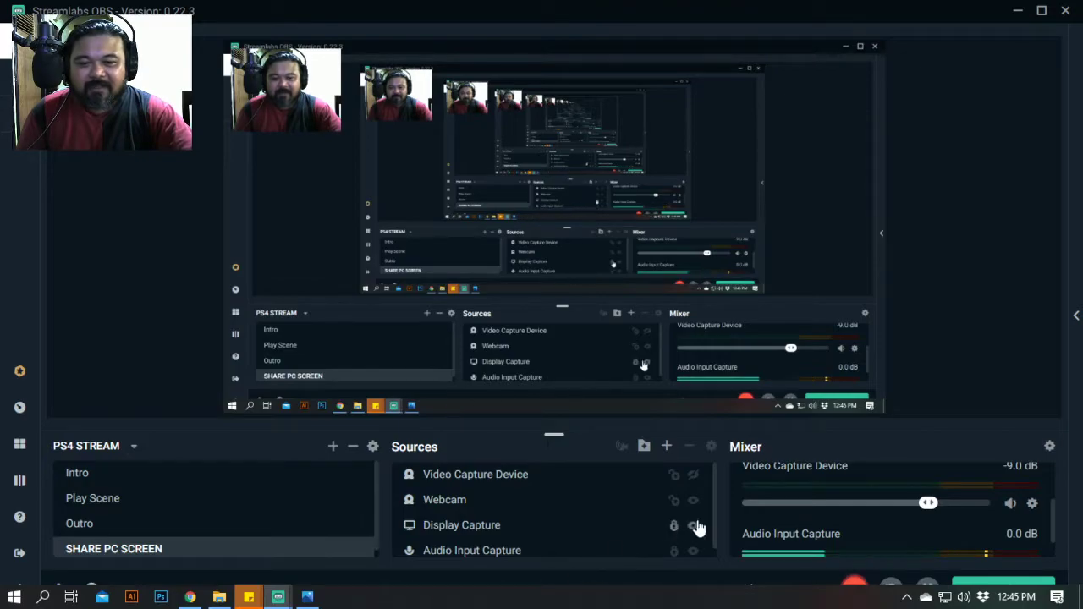
{"action": "scroll", "coordinate": [712, 514], "scroll_direction": "down", "scroll_amount": 1}
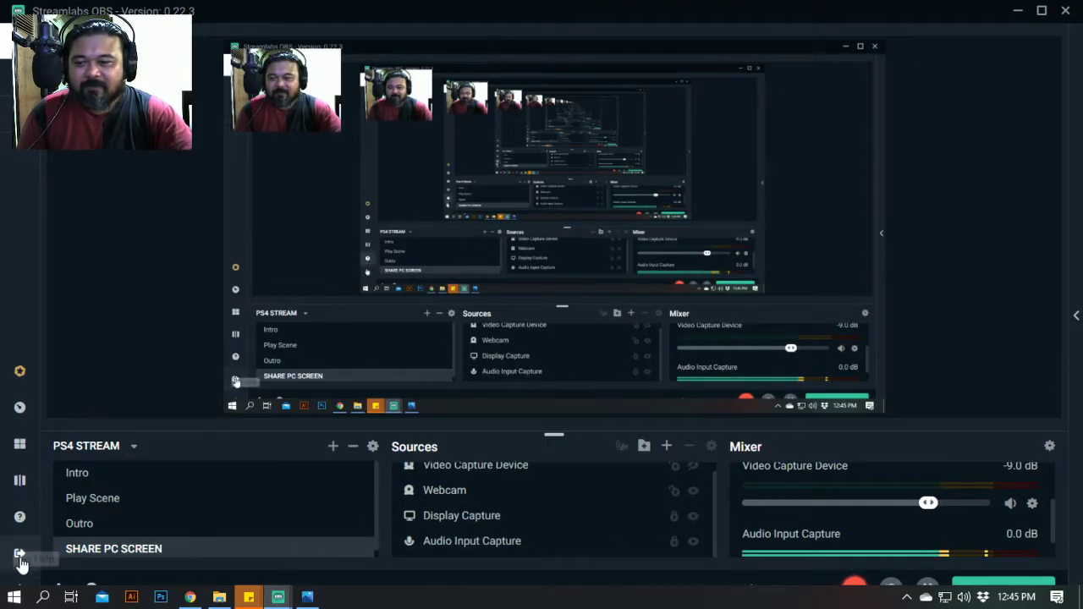
{"action": "left_click", "coordinate": [12, 598]}
{"action": "left_click", "coordinate": [12, 599]}
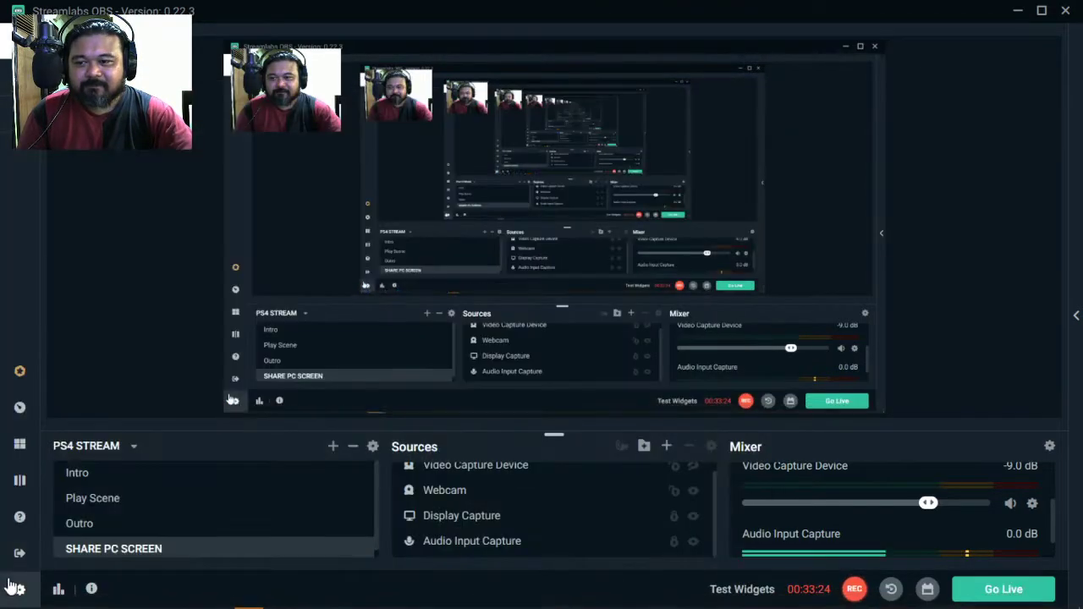
{"action": "left_click", "coordinate": [15, 589]}
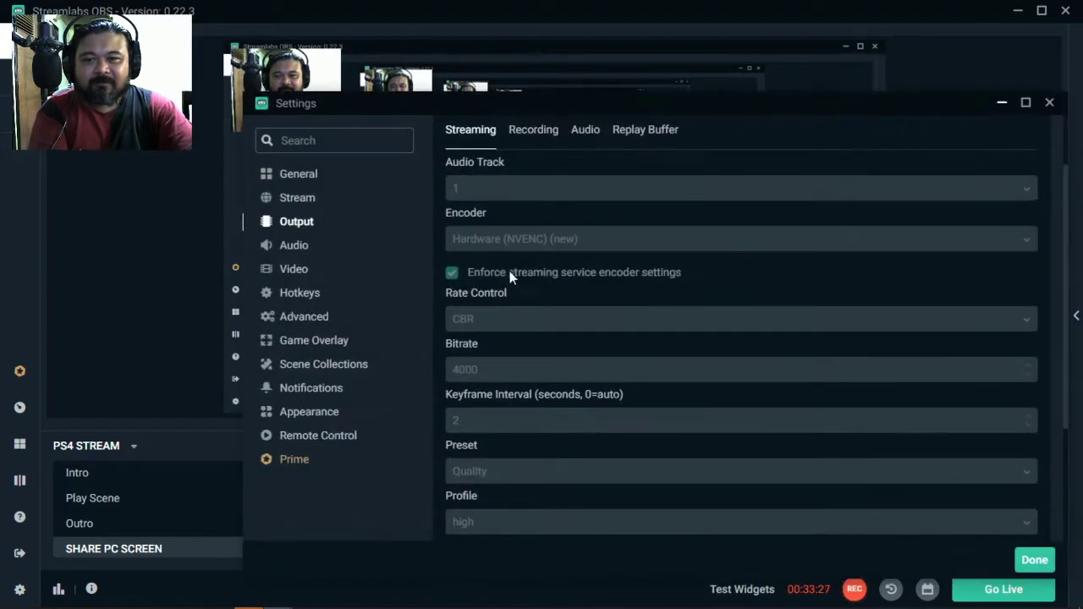
{"action": "left_click", "coordinate": [388, 231]}
{"action": "left_click_drag", "start_coordinate": [593, 106], "coordinate": [638, 67]}
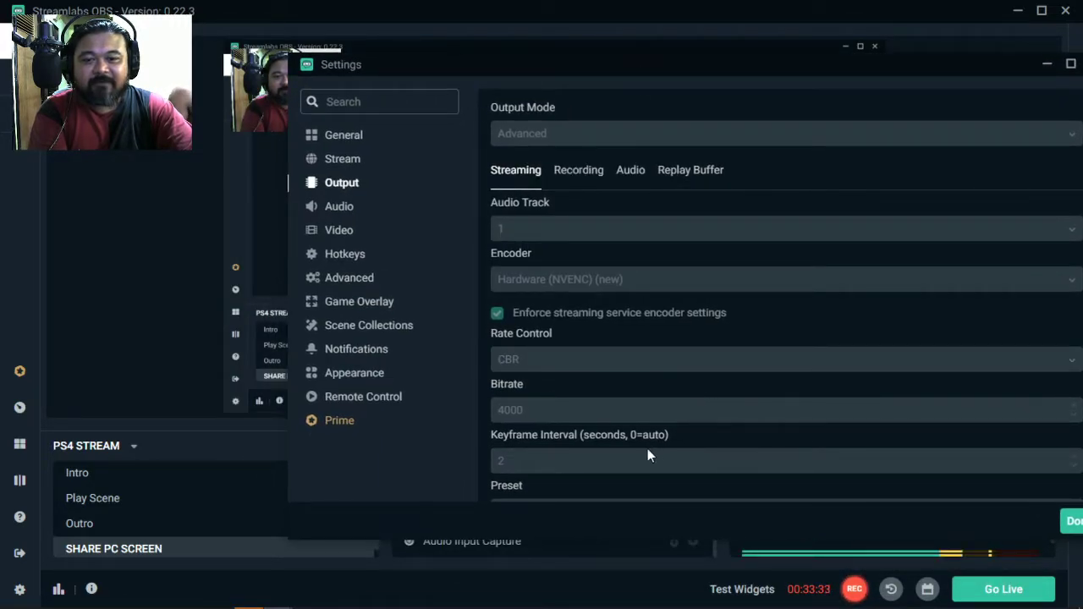
- Examine the streaming encoder options from rate control, bitrate and keyframe interval down to preset, profile and Max B-frames
{"action": "scroll", "coordinate": [643, 451], "scroll_direction": "down", "scroll_amount": 3}
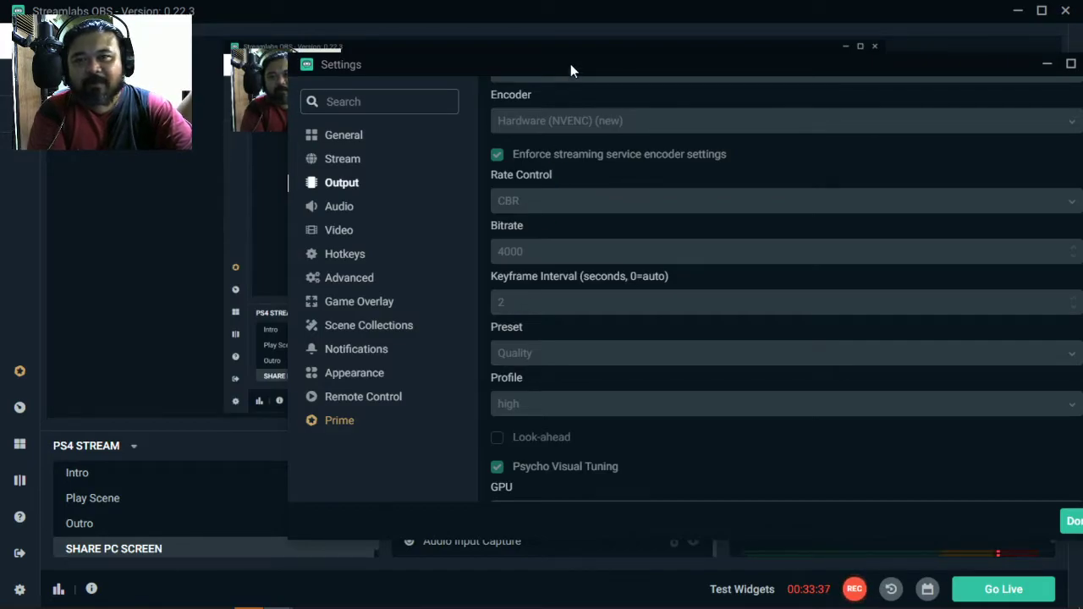
{"action": "left_click_drag", "start_coordinate": [570, 64], "coordinate": [626, 52]}
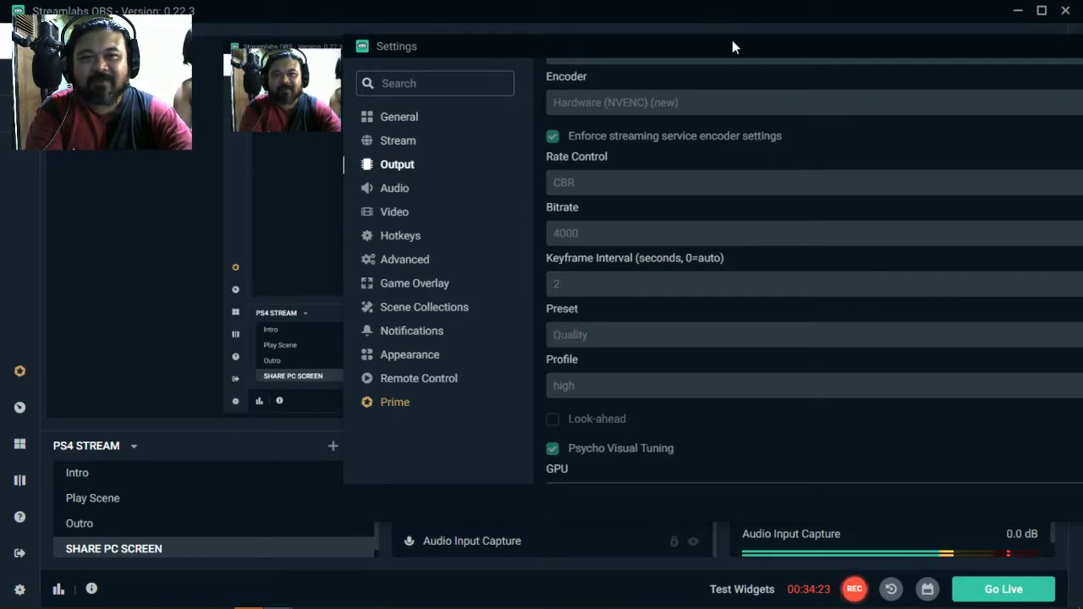
{"action": "left_click_drag", "start_coordinate": [732, 43], "coordinate": [689, 9]}
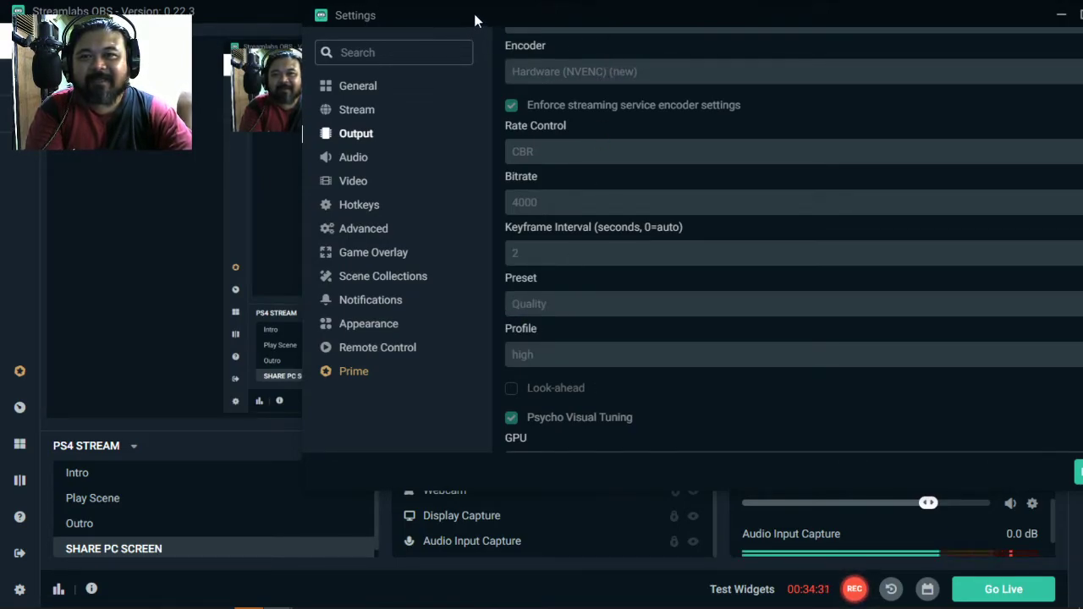
{"action": "left_click_drag", "start_coordinate": [473, 13], "coordinate": [476, 56]}
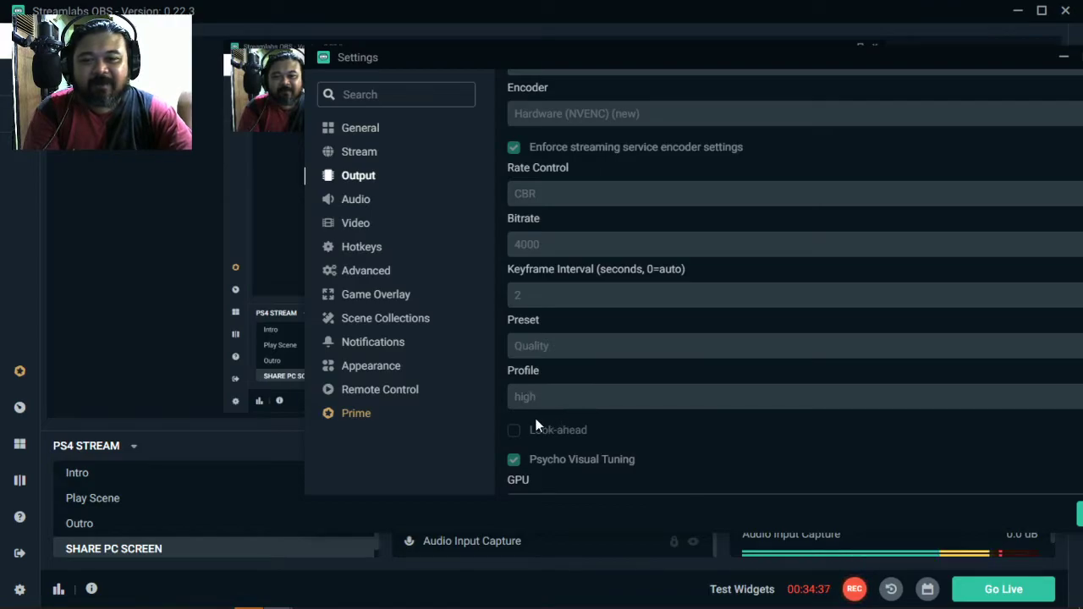
{"action": "left_click_drag", "start_coordinate": [651, 64], "coordinate": [645, 42]}
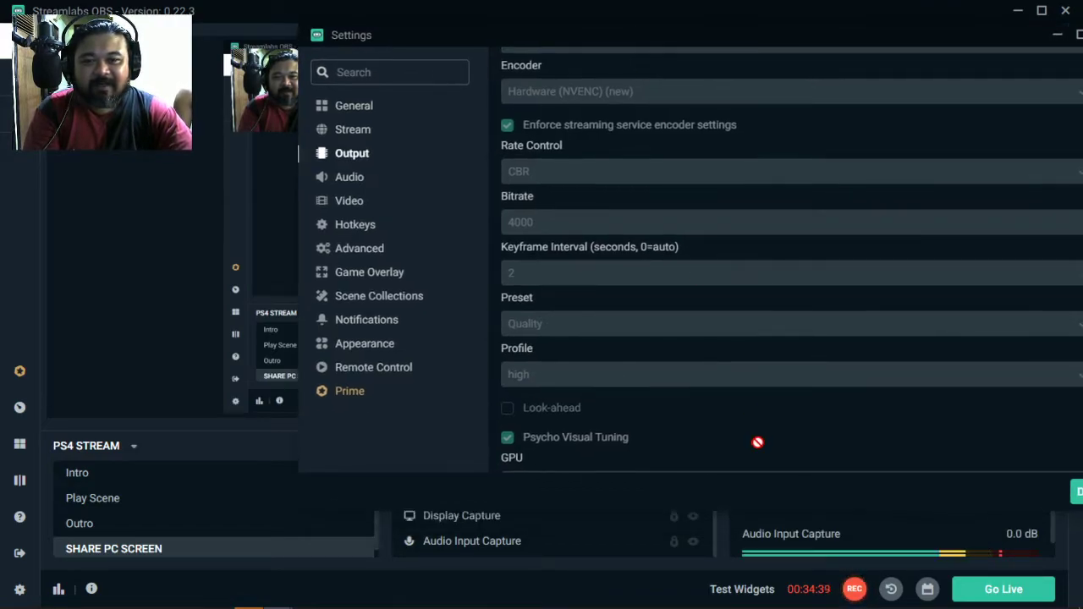
{"action": "scroll", "coordinate": [757, 441], "scroll_direction": "down", "scroll_amount": 1}
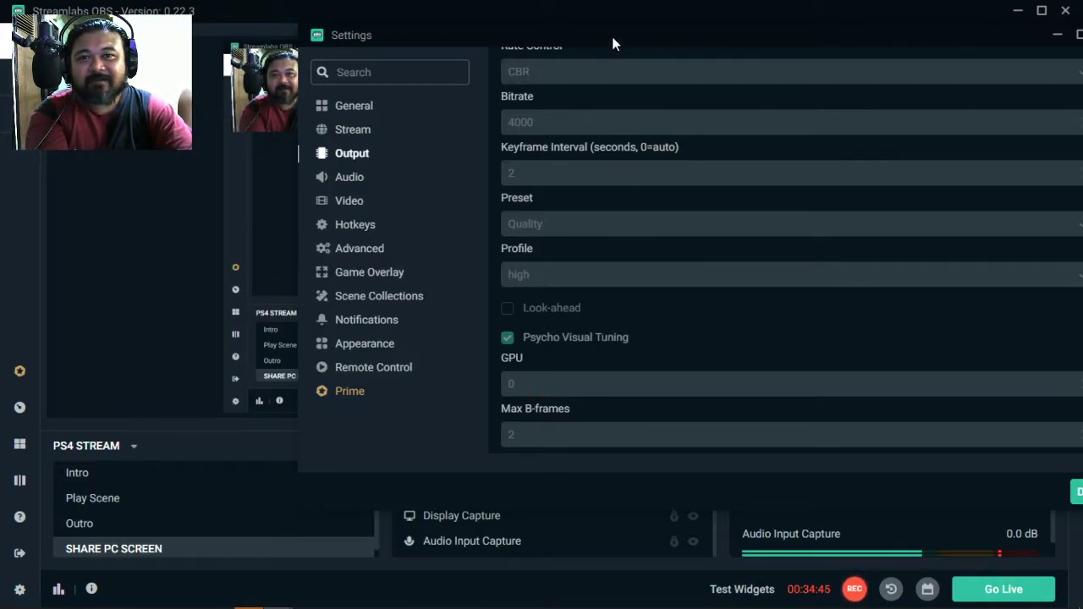
{"action": "left_click_drag", "start_coordinate": [611, 37], "coordinate": [683, 37]}
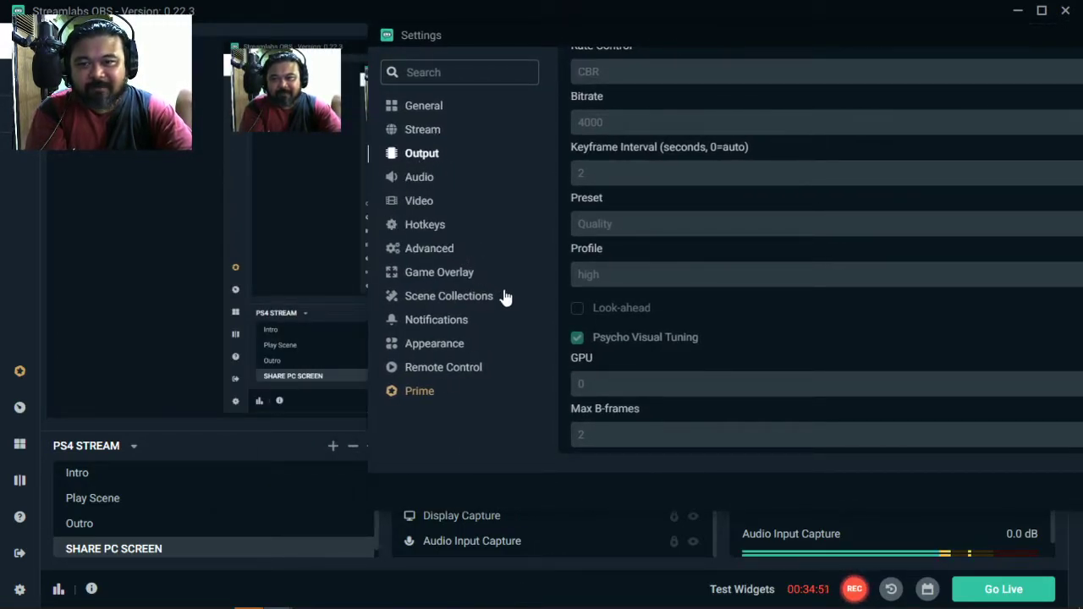
- Open the Advanced settings and choose Above Normal as the Process Priority
{"action": "left_click", "coordinate": [409, 258]}
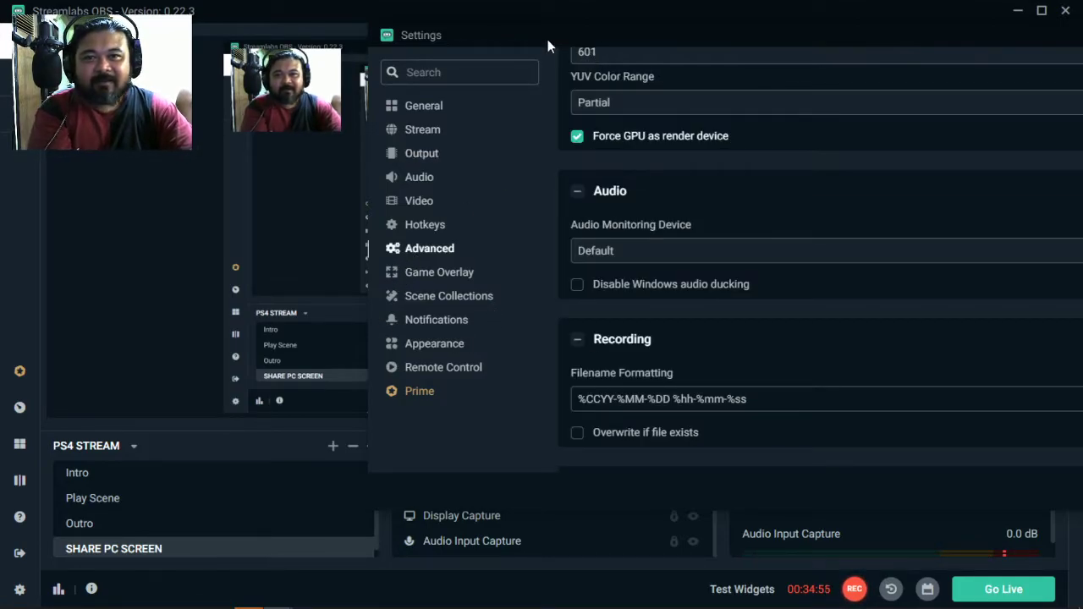
{"action": "left_click_drag", "start_coordinate": [531, 49], "coordinate": [423, 127]}
{"action": "scroll", "coordinate": [677, 308], "scroll_direction": "up", "scroll_amount": 3}
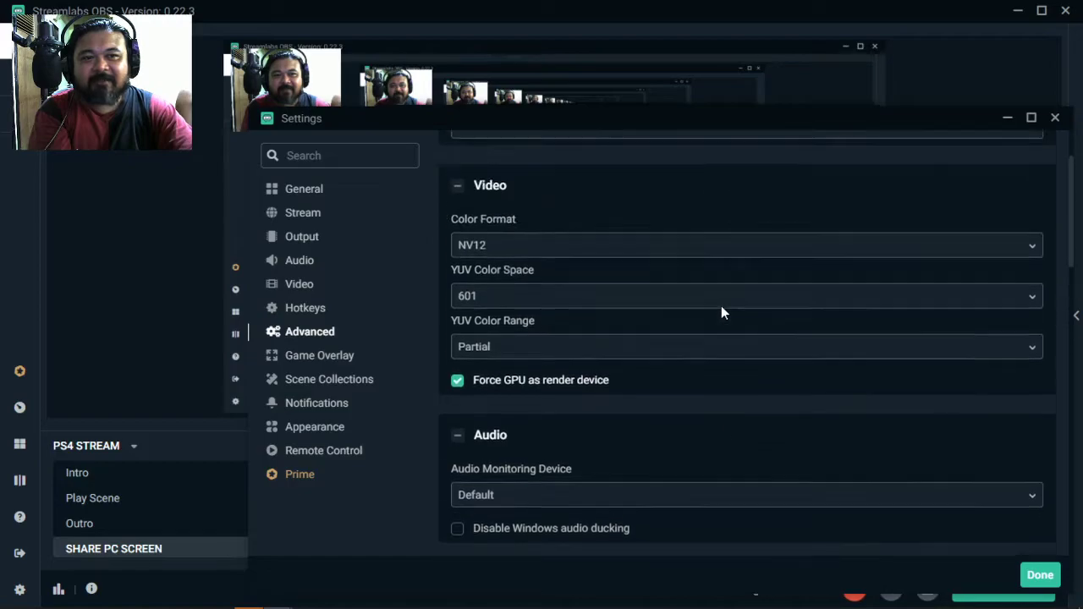
{"action": "scroll", "coordinate": [722, 312], "scroll_direction": "up", "scroll_amount": 2}
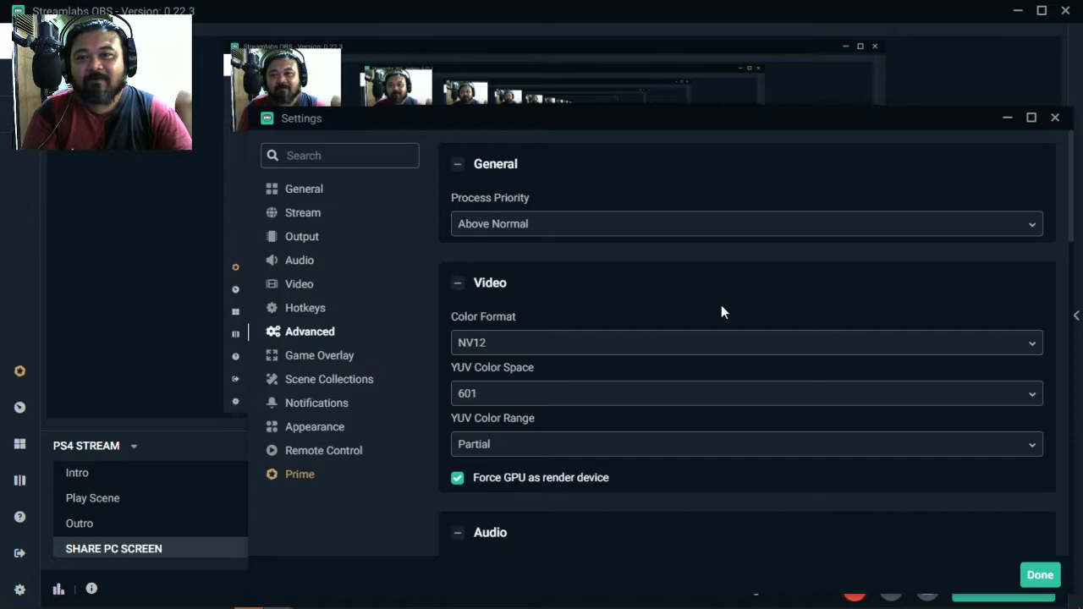
{"action": "left_click", "coordinate": [1032, 225]}
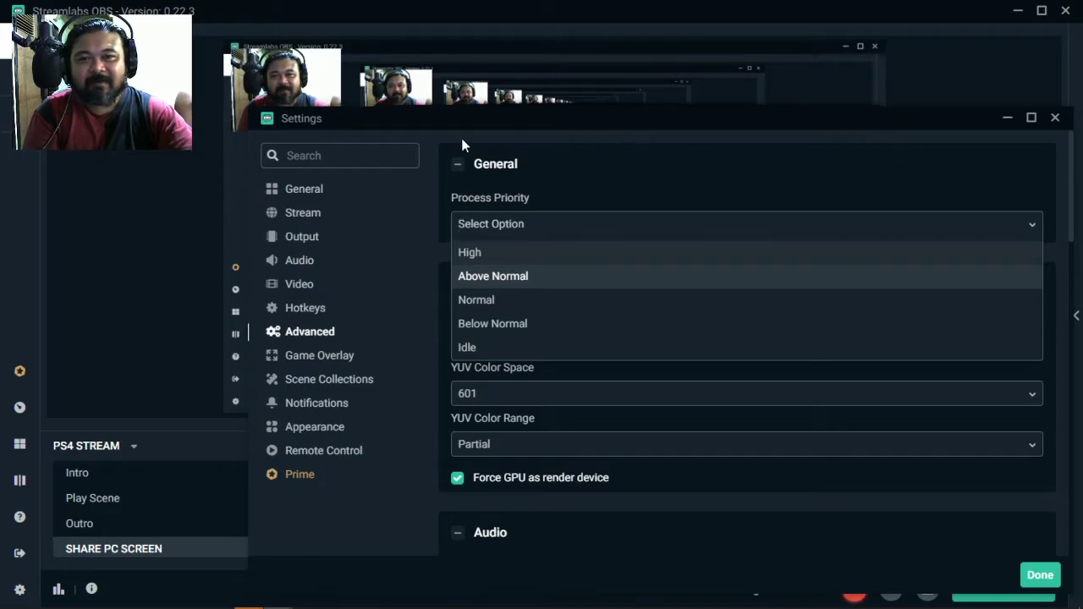
{"action": "key", "text": "Return"}
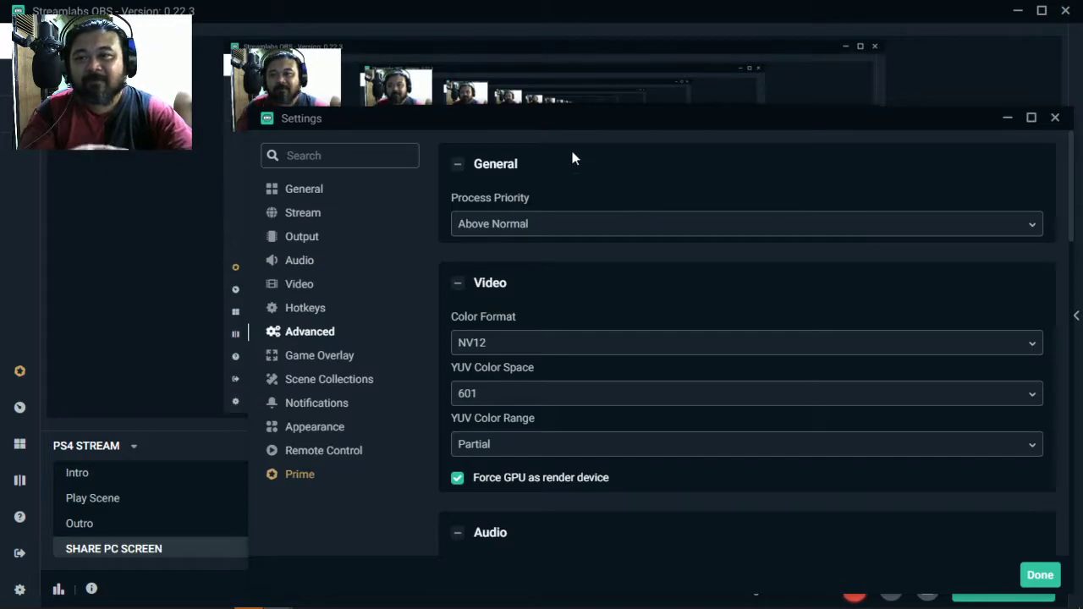
- Examine the Advanced settings for video, audio, stream delay, automatic reconnect and network options
{"action": "left_click_drag", "start_coordinate": [571, 124], "coordinate": [584, 67]}
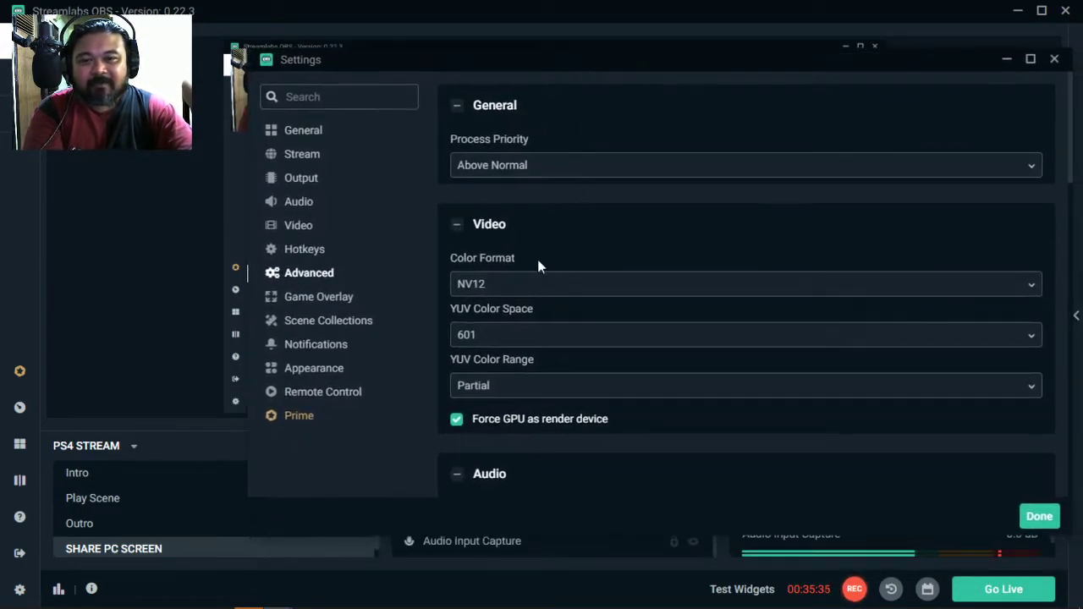
{"action": "scroll", "coordinate": [440, 330], "scroll_direction": "down", "scroll_amount": 10}
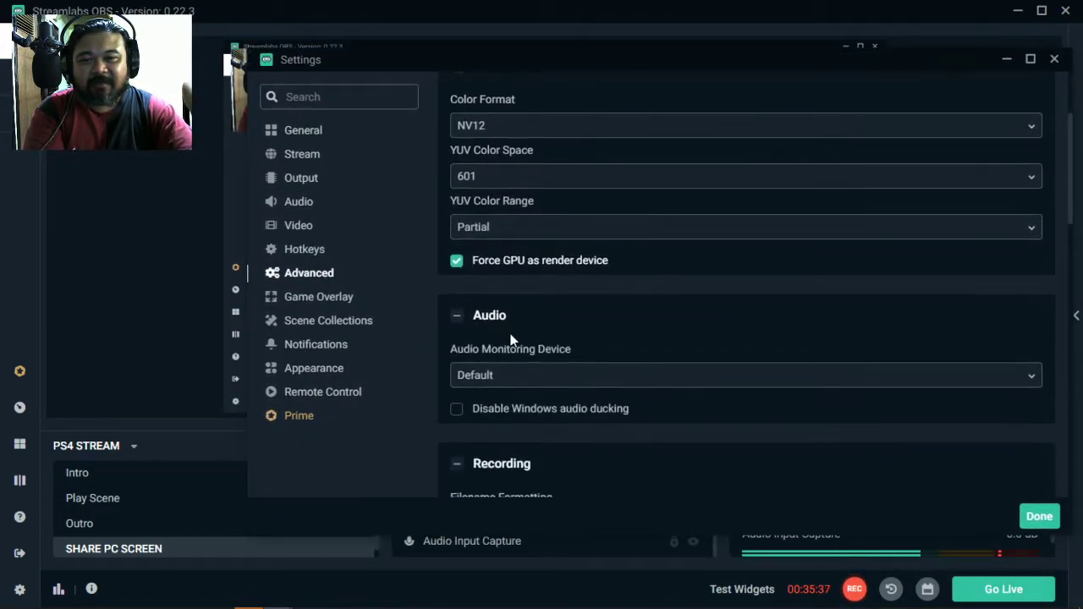
{"action": "scroll", "coordinate": [624, 362], "scroll_direction": "down", "scroll_amount": 6}
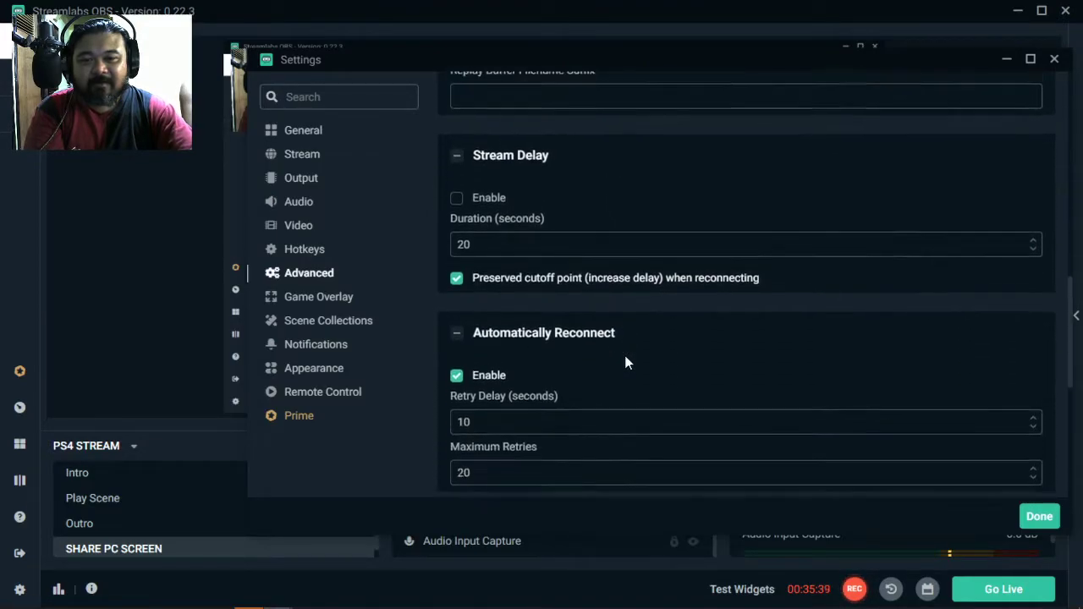
{"action": "scroll", "coordinate": [626, 362], "scroll_direction": "down", "scroll_amount": 4}
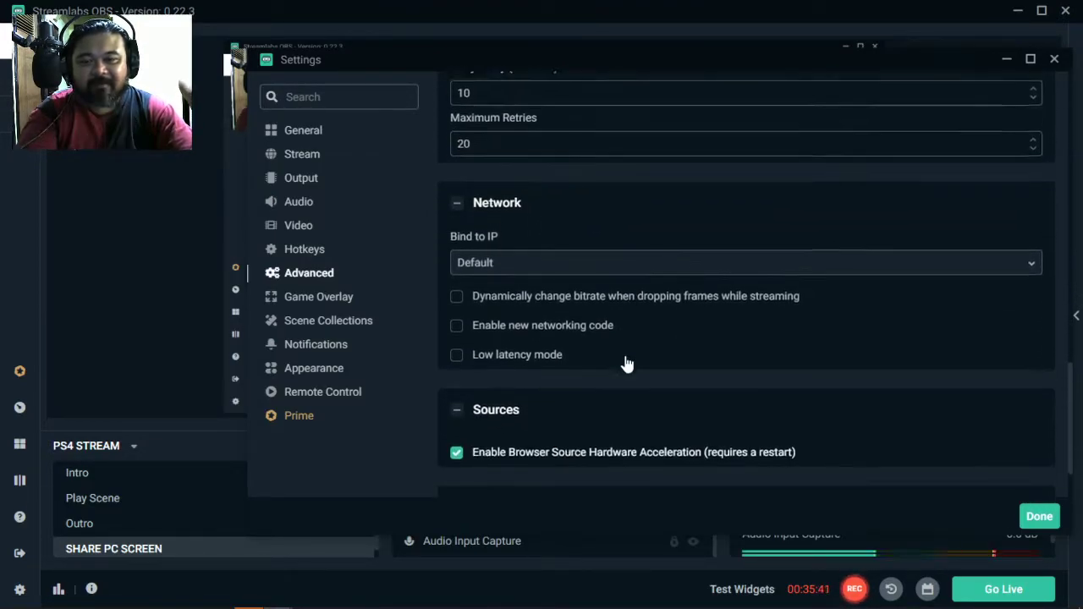
{"action": "scroll", "coordinate": [600, 350], "scroll_direction": "up", "scroll_amount": 2}
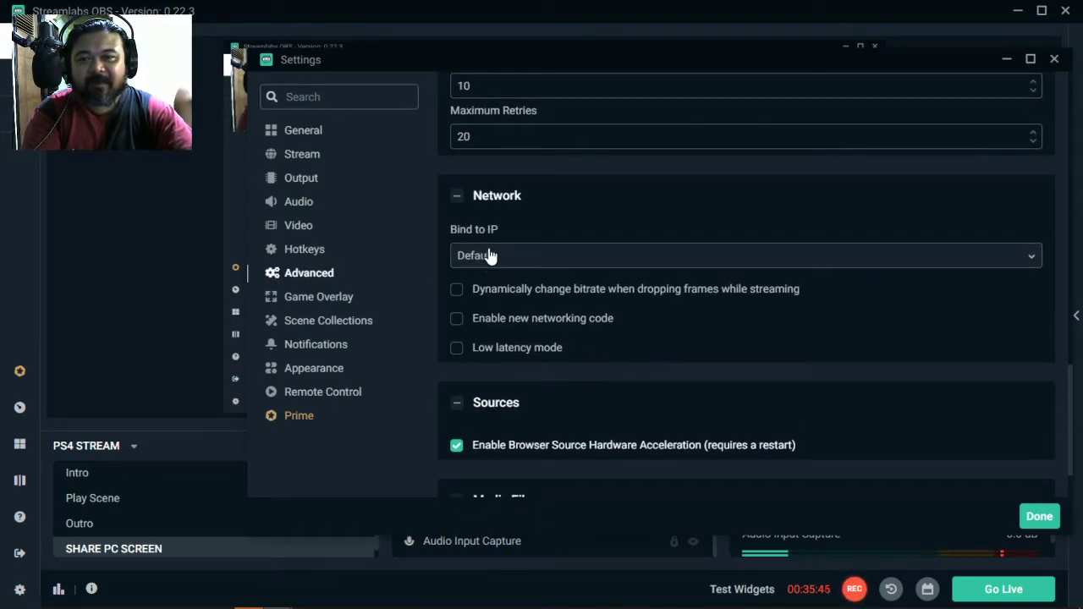
{"action": "left_click_drag", "start_coordinate": [560, 63], "coordinate": [665, 46]}
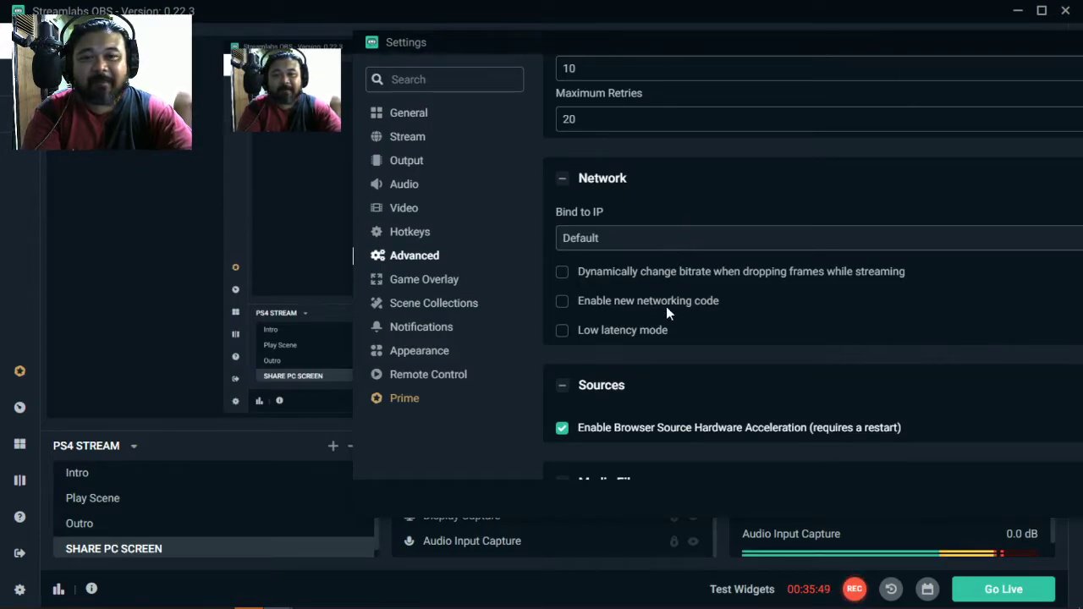
- Check the Bind to IP choices in the Network settings, reposition the Settings window, and close it
{"action": "left_click", "coordinate": [687, 243]}
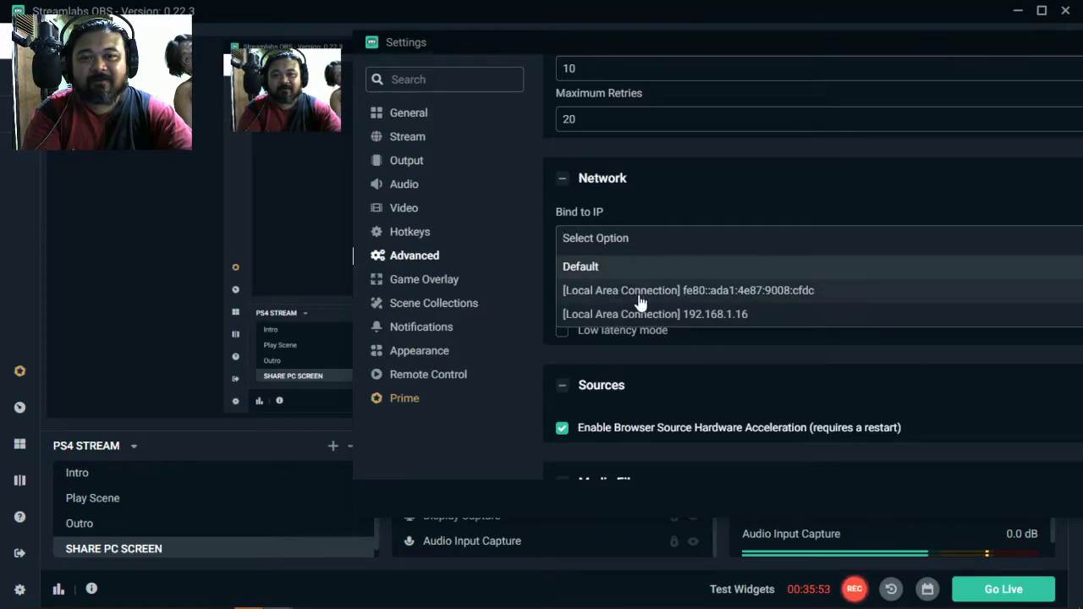
{"action": "left_click_drag", "start_coordinate": [621, 44], "coordinate": [716, 24]}
{"action": "left_click", "coordinate": [645, 179]}
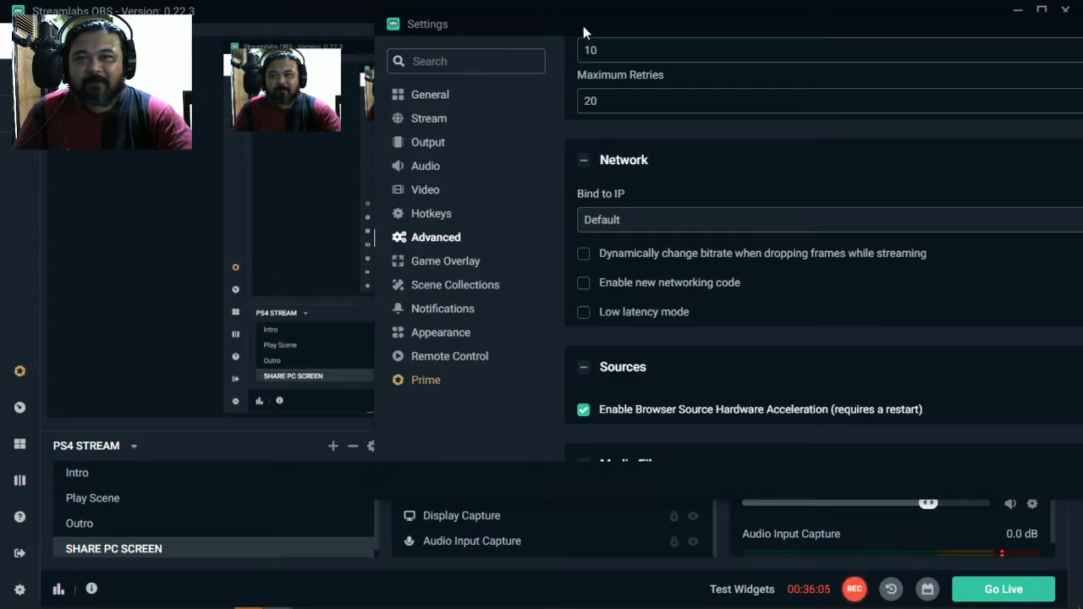
{"action": "left_click_drag", "start_coordinate": [583, 26], "coordinate": [530, 51]}
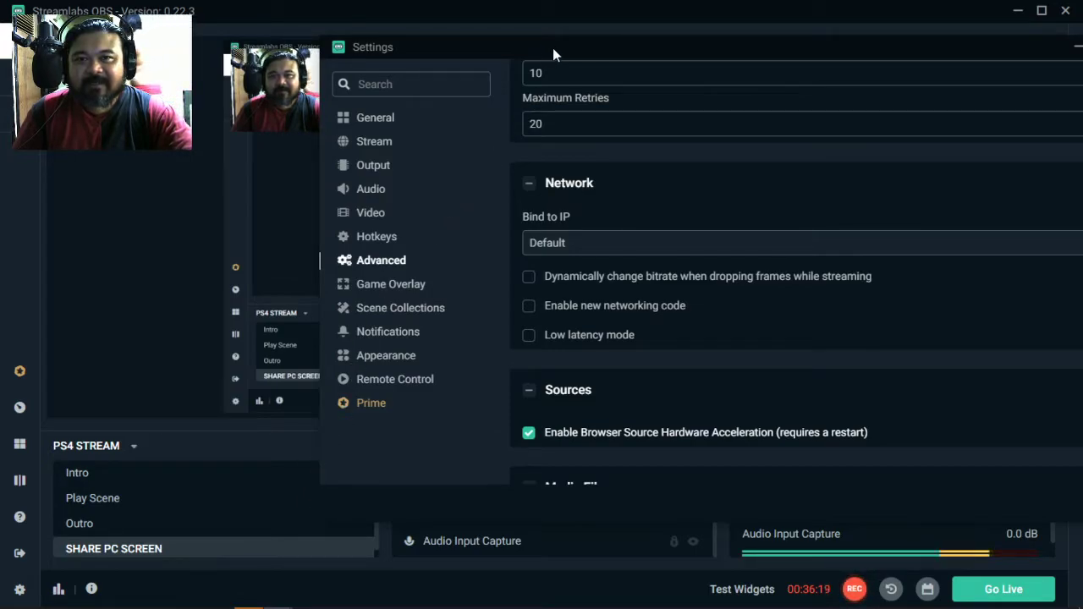
{"action": "left_click_drag", "start_coordinate": [552, 47], "coordinate": [444, 77]}
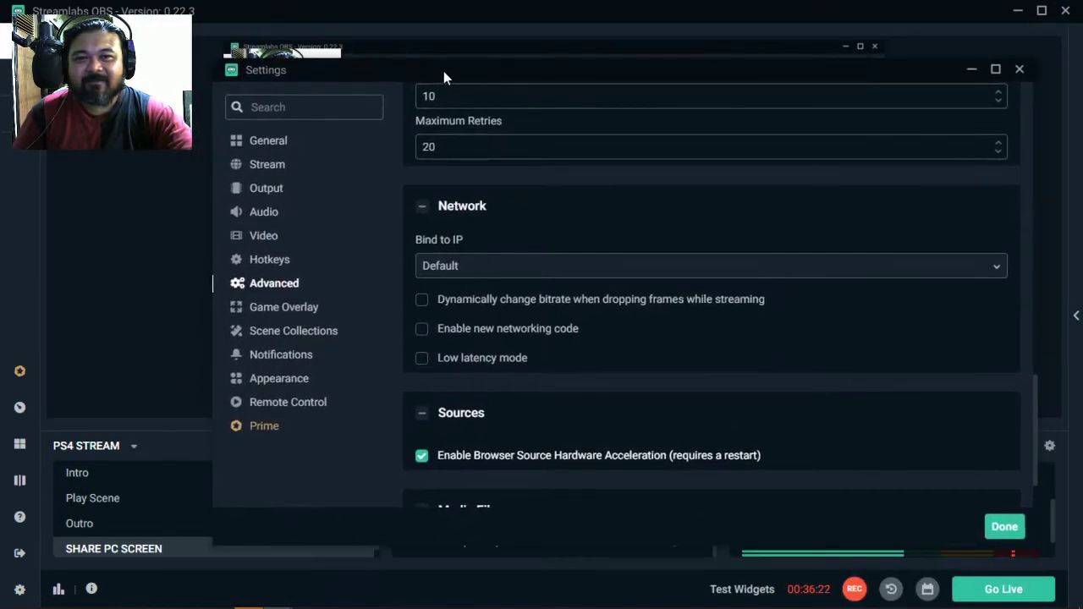
{"action": "left_click", "coordinate": [1019, 69]}
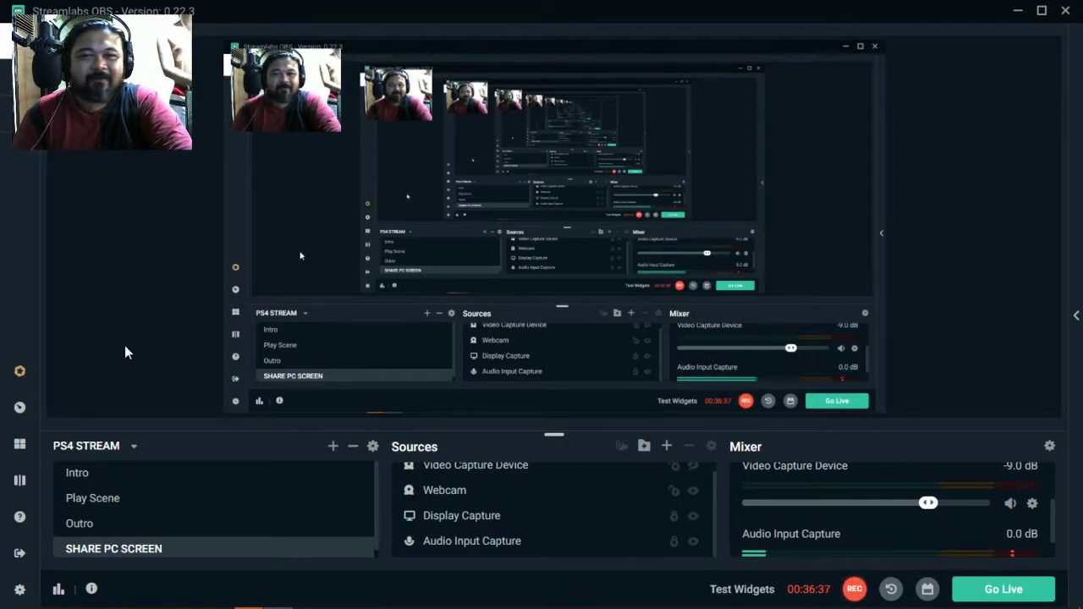
- Switch to the Play Scene and leave the CODE VEIN travel list for the PS4 home screen
{"action": "left_click", "coordinate": [121, 505]}
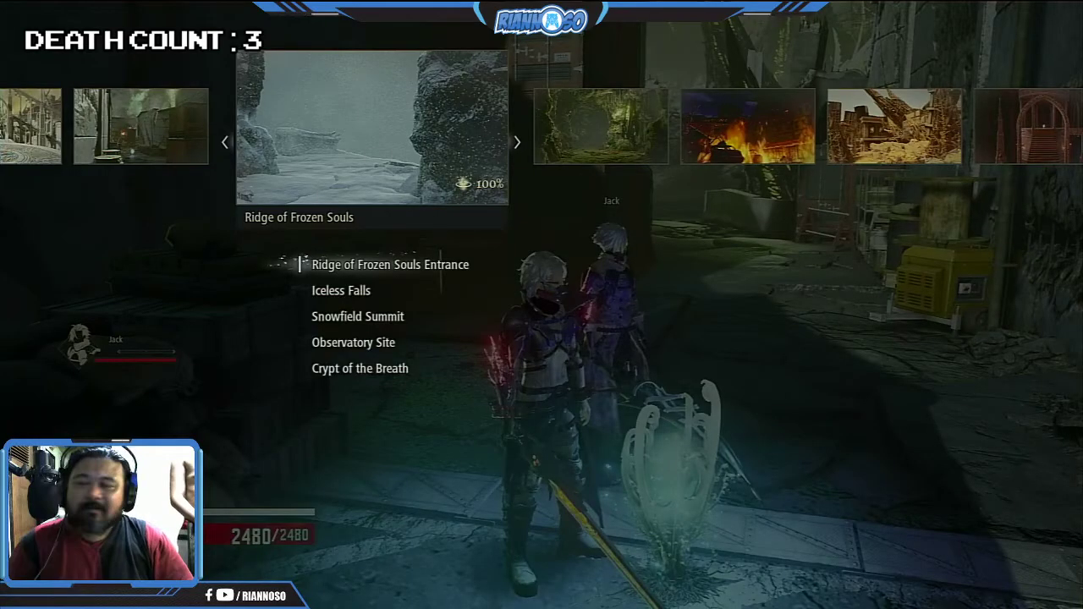
{"action": "key", "text": "Down"}
{"action": "key", "text": "Up"}
{"action": "key", "text": "Up"}
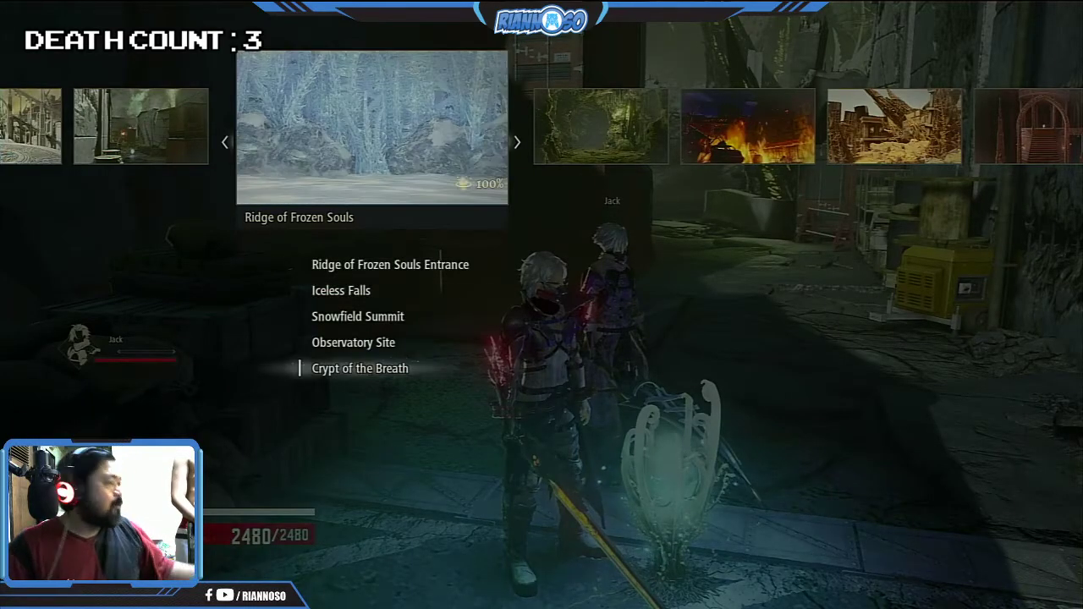
{"action": "key", "text": "Escape"}
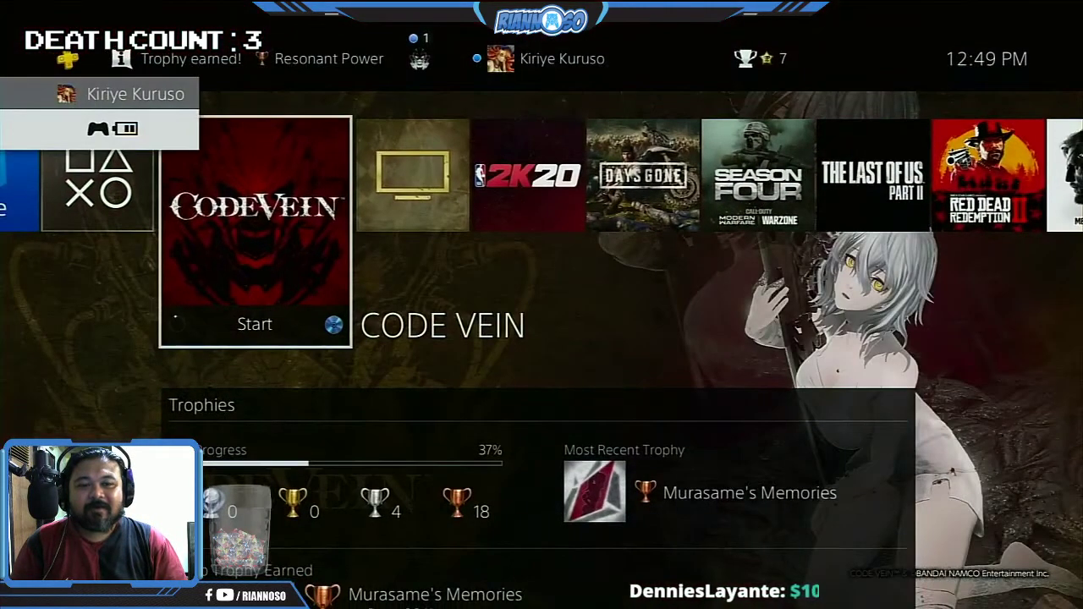
- Browse the row of games on the PS4 home screen, ending on What's New
{"action": "key", "text": "Right"}
{"action": "key", "text": "Right"}
{"action": "key", "text": "Right"}
{"action": "key", "text": "Right"}
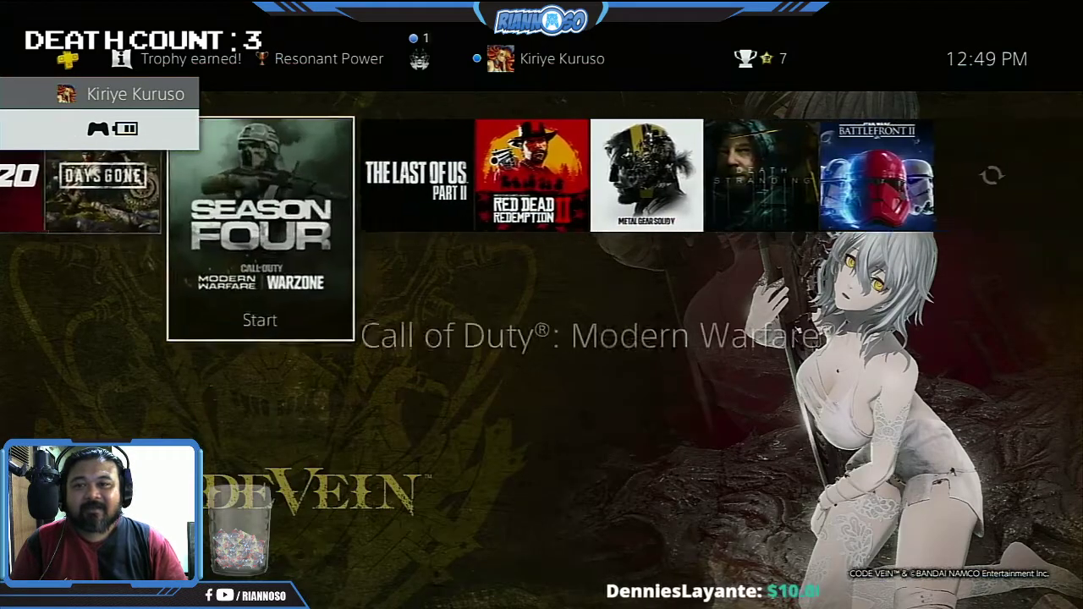
{"action": "key", "text": "Right"}
{"action": "key", "text": "Right"}
{"action": "key", "text": "Left"}
{"action": "key", "text": "Left"}
{"action": "key", "text": "Left"}
{"action": "key", "text": "Left"}
{"action": "key", "text": "Left"}
{"action": "key", "text": "Left"}
{"action": "key", "text": "Left"}
{"action": "key", "text": "Left"}
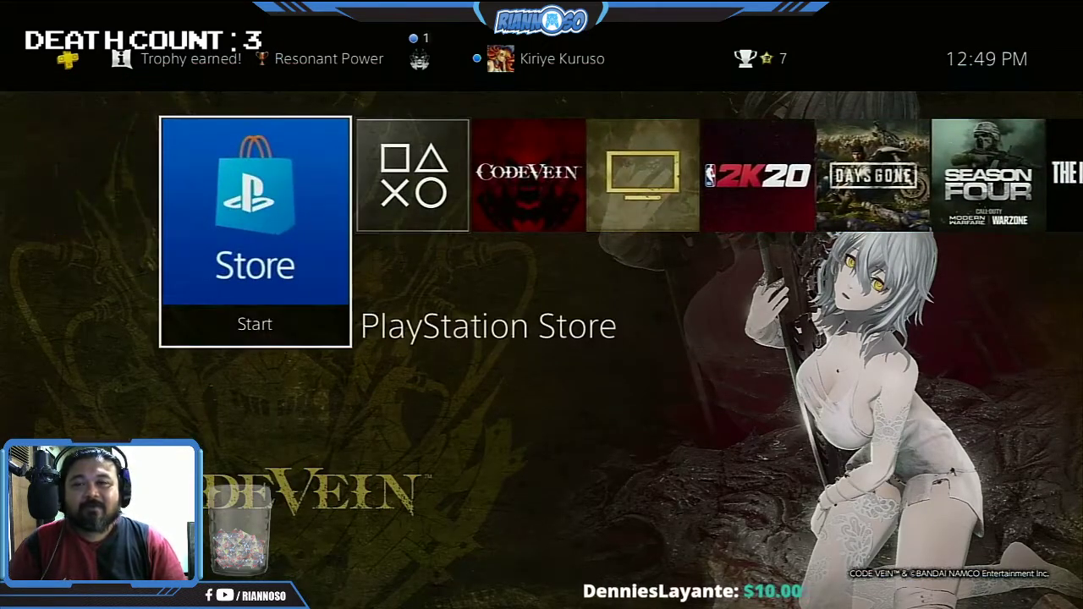
{"action": "key", "text": "Right"}
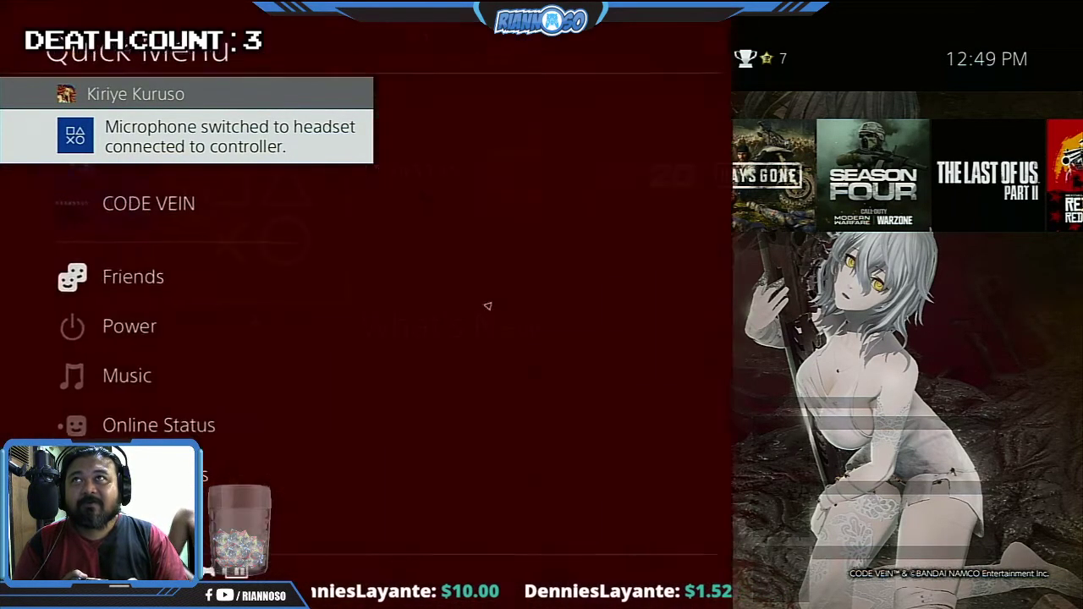
- Set Output to Headphones to Chat Audio in the Quick Menu's Sound/Devices settings
{"action": "key", "text": "Up"}
{"action": "key", "text": "Up"}
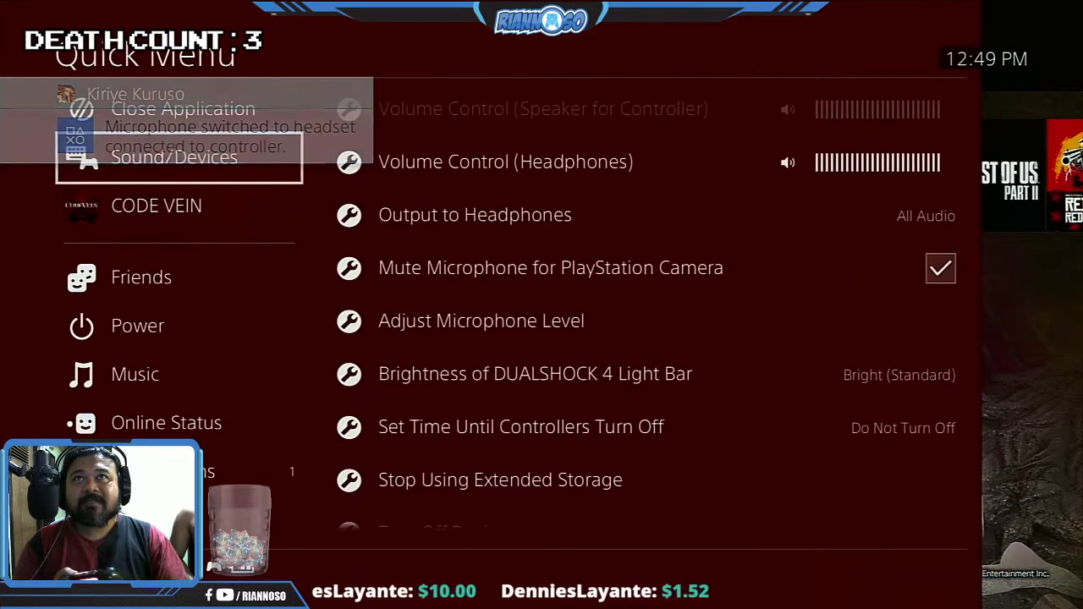
{"action": "key", "text": "Right"}
{"action": "key", "text": "Down"}
{"action": "key", "text": "Down"}
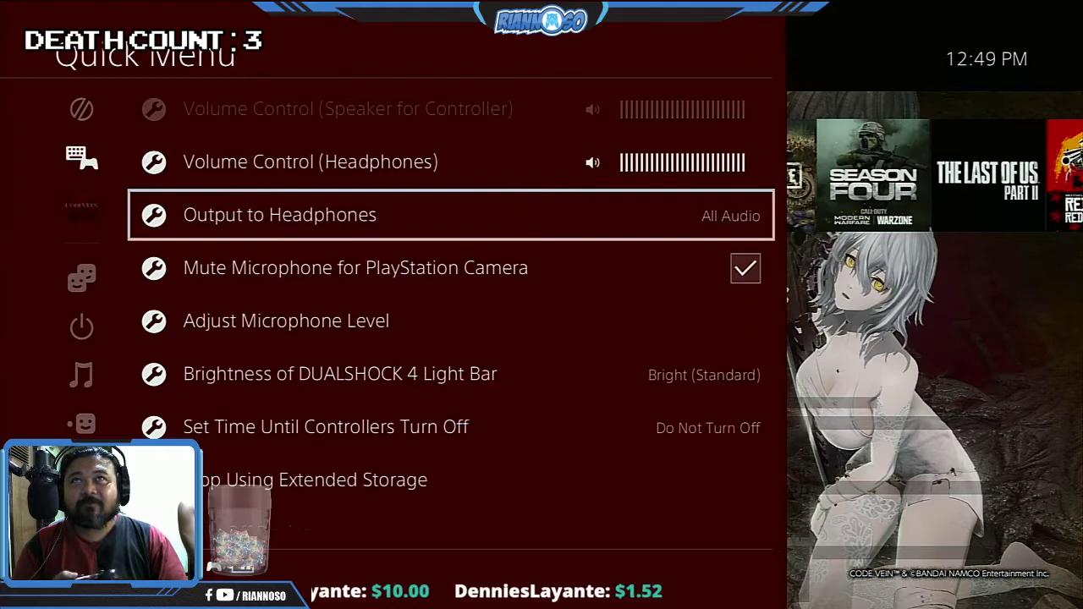
{"action": "key", "text": "Return"}
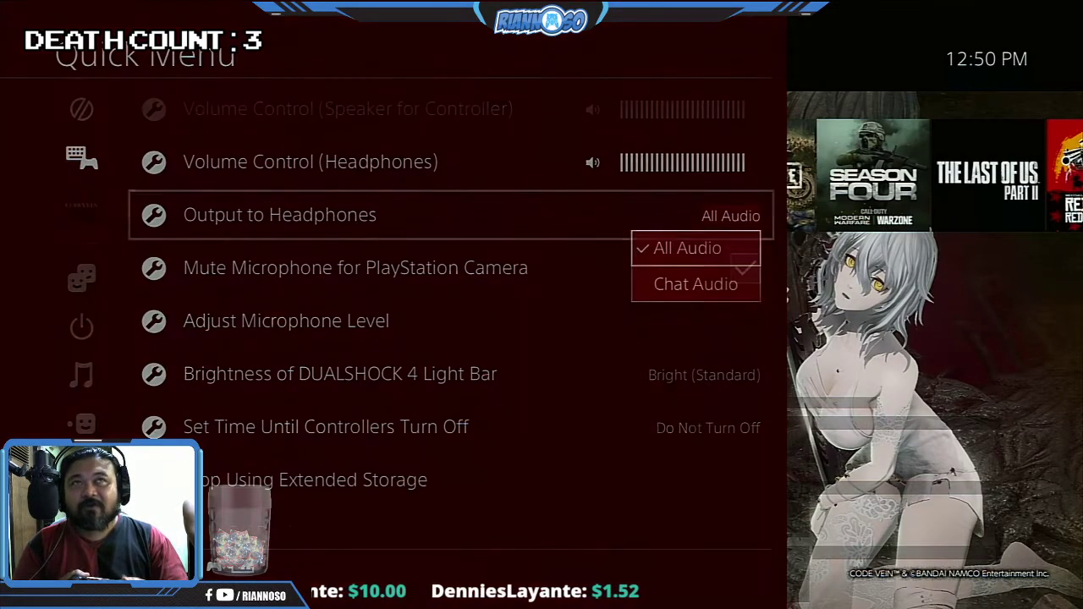
{"action": "key", "text": "Down"}
{"action": "key", "text": "Return"}
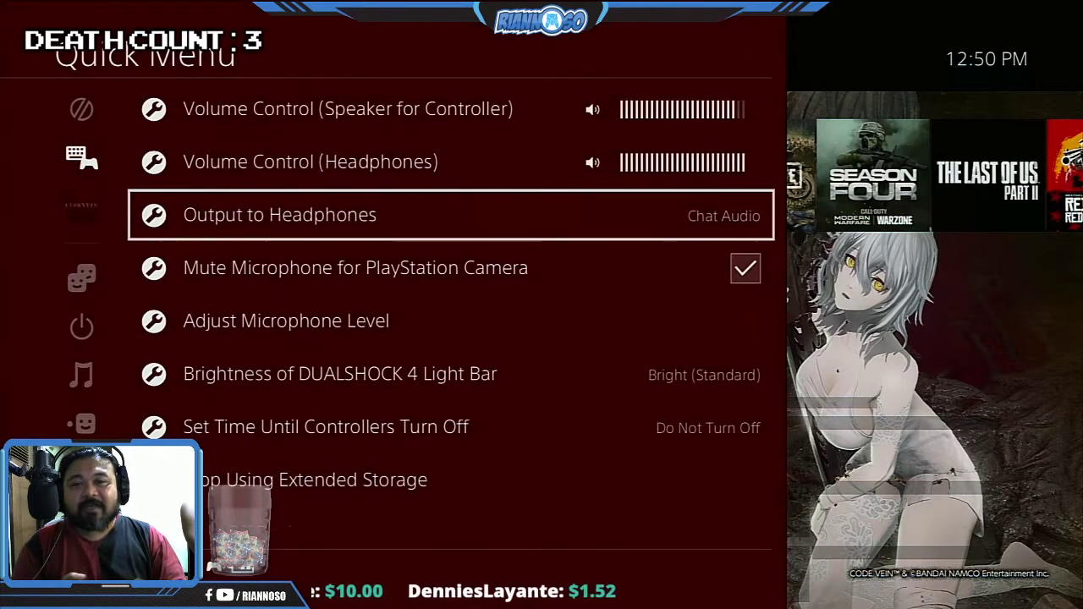
- Switch Output to Headphones back to All Audio and leave the Quick Menu
{"action": "key", "text": "Left"}
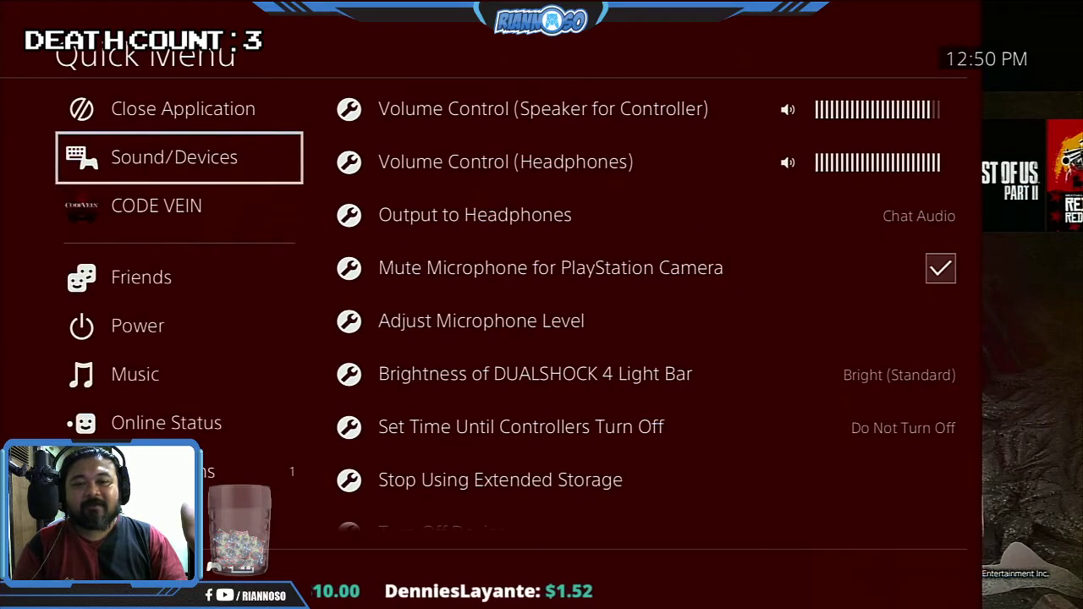
{"action": "key", "text": "Right"}
{"action": "key", "text": "Left"}
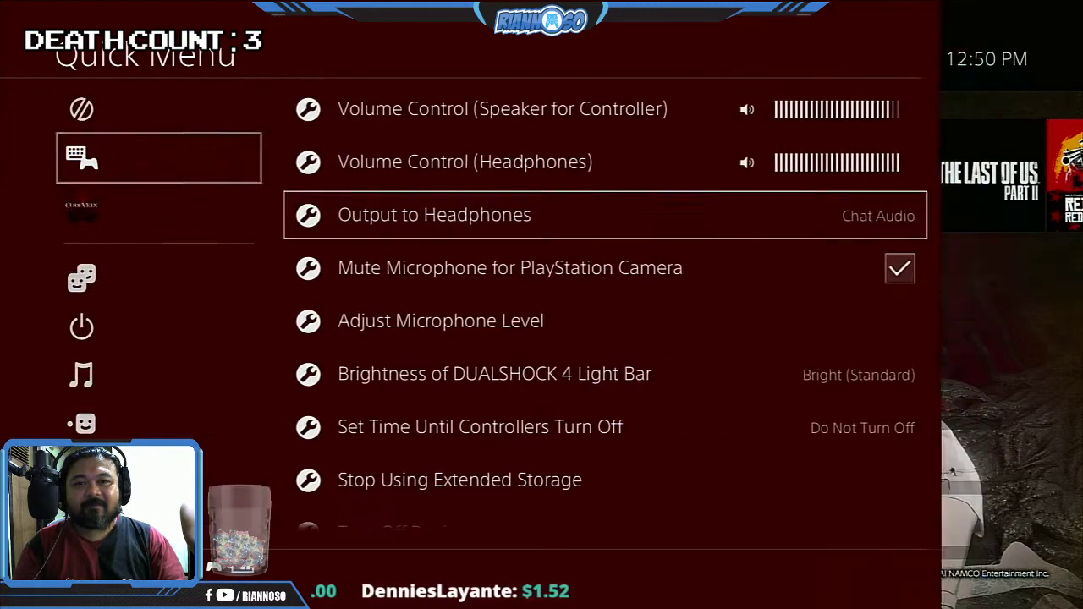
{"action": "key", "text": "Right"}
{"action": "key", "text": "Return"}
{"action": "key", "text": "Up"}
{"action": "key", "text": "Return"}
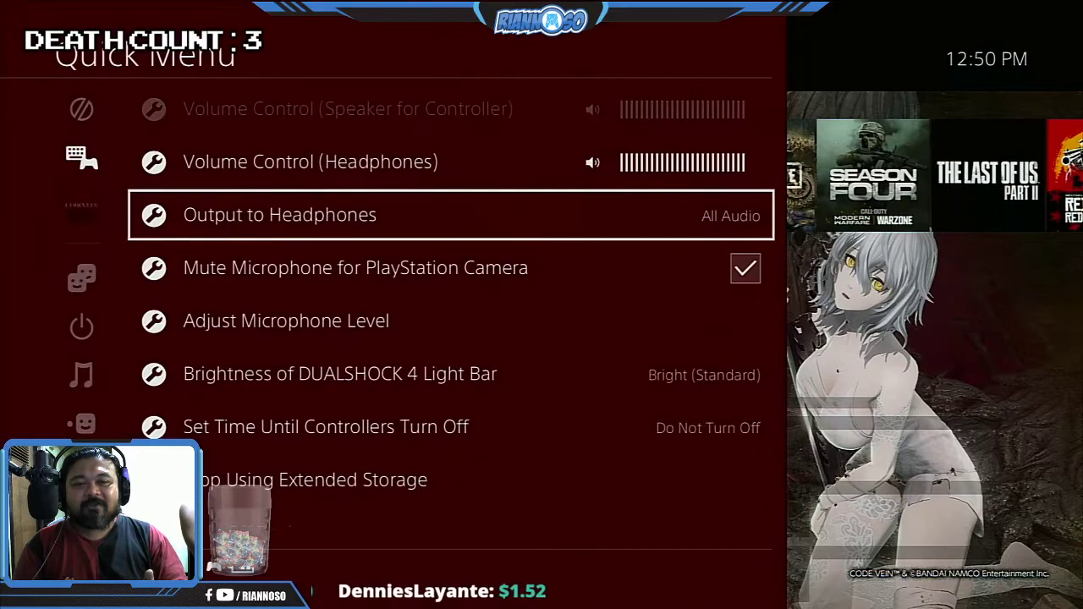
{"action": "key", "text": "Down"}
{"action": "key", "text": "Up"}
{"action": "key", "text": "Up"}
{"action": "key", "text": "Down"}
{"action": "key", "text": "Down"}
{"action": "key", "text": "Up"}
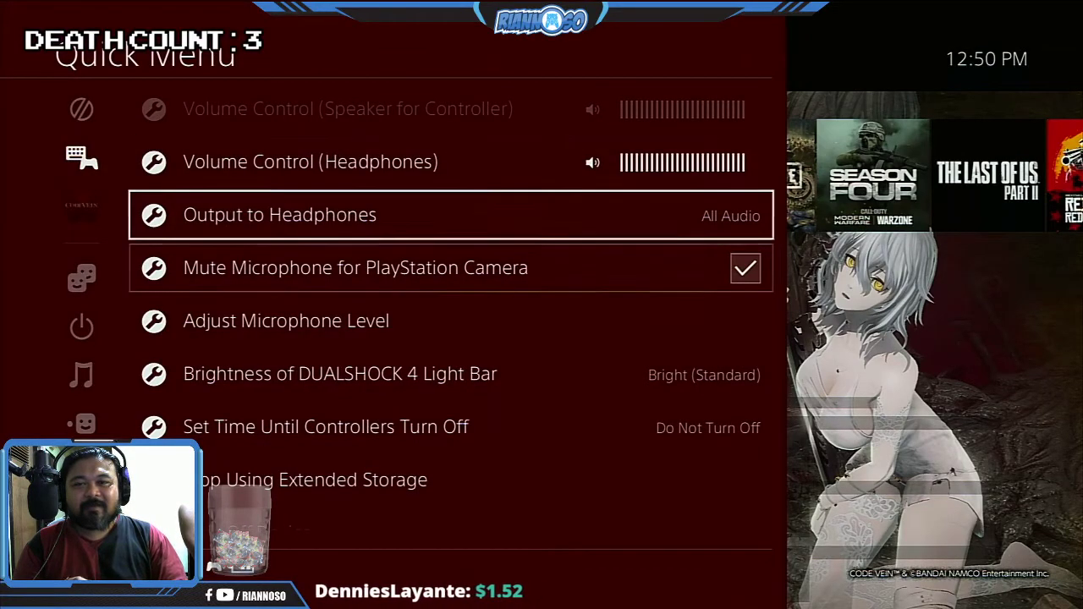
{"action": "key", "text": "Left"}
{"action": "key", "text": "Escape"}
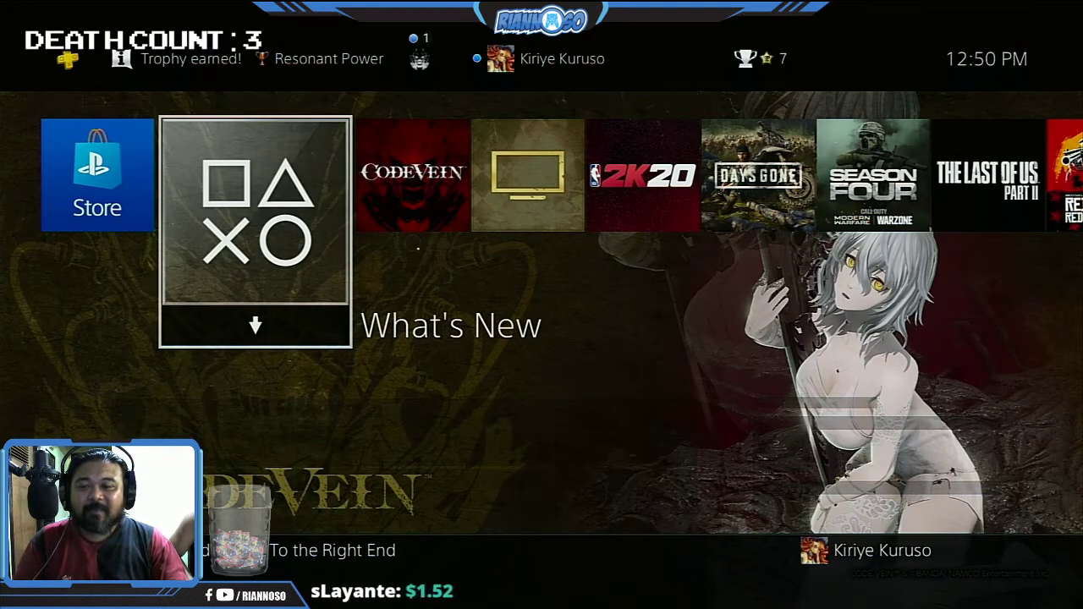
- Return to the Sound/Devices settings in the Quick Menu and choose Chat Audio for Output to Headphones
{"action": "key", "text": "Escape"}
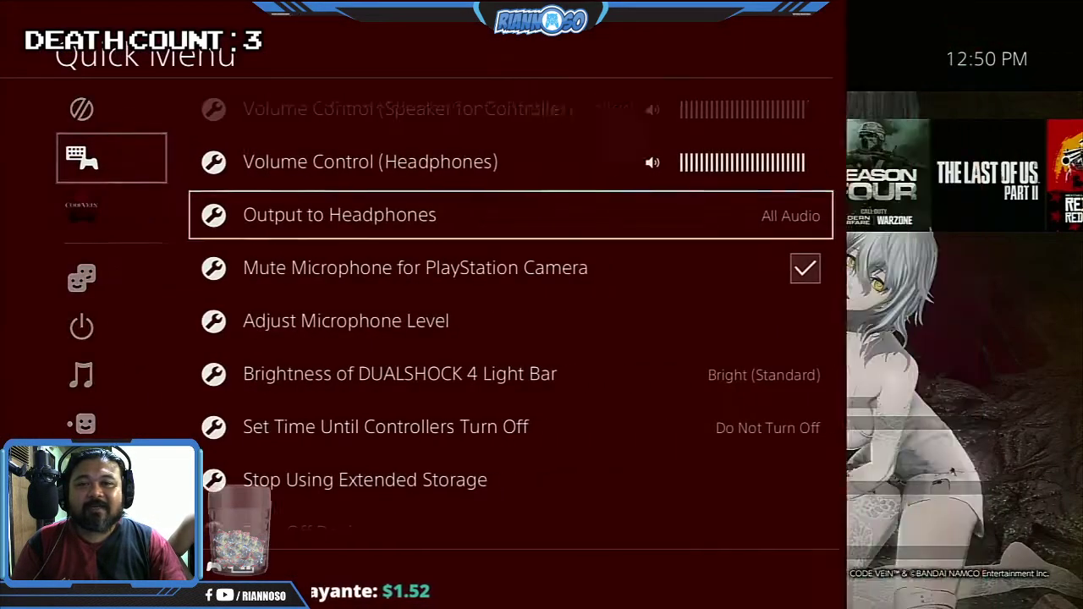
{"action": "key", "text": "Up"}
{"action": "key", "text": "Down"}
{"action": "key", "text": "Return"}
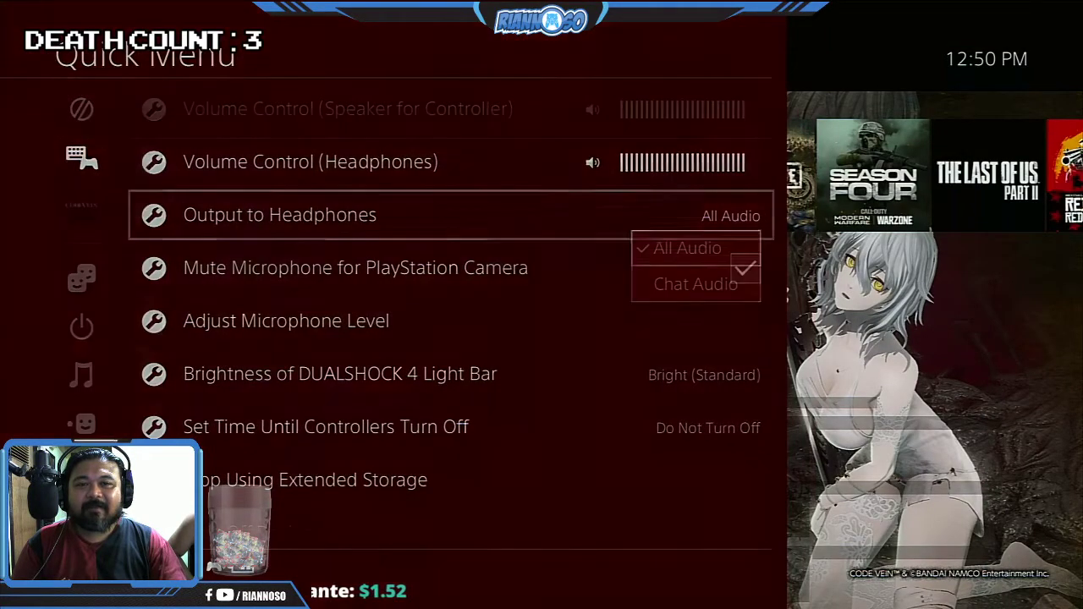
{"action": "key", "text": "Down"}
{"action": "key", "text": "Return"}
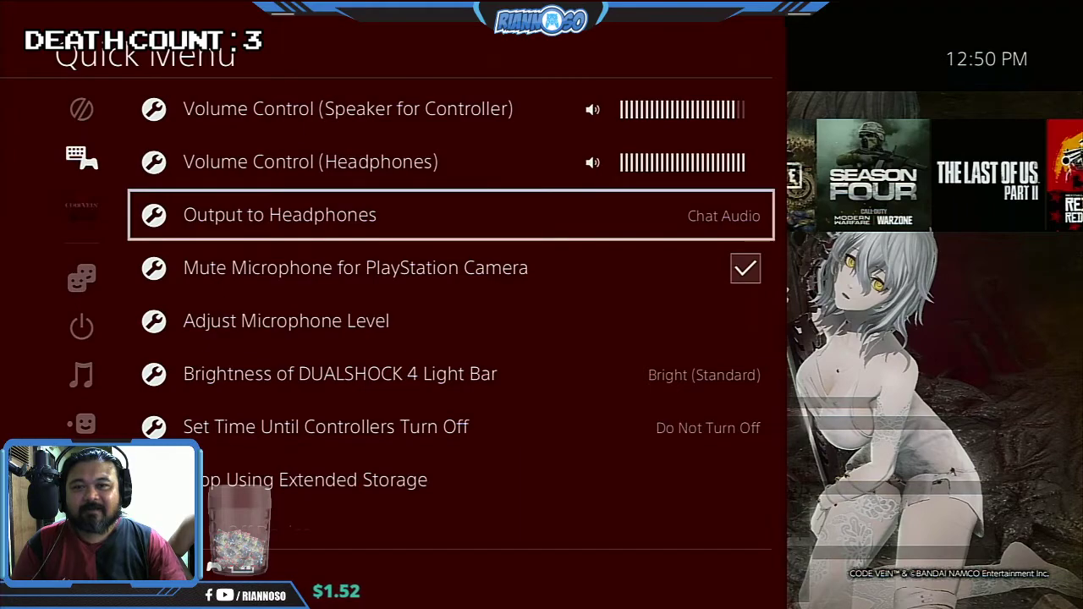
- Compare All Audio with Chat Audio in the Output to Headphones choices and keep Chat Audio
{"action": "key", "text": "Return"}
{"action": "key", "text": "Up"}
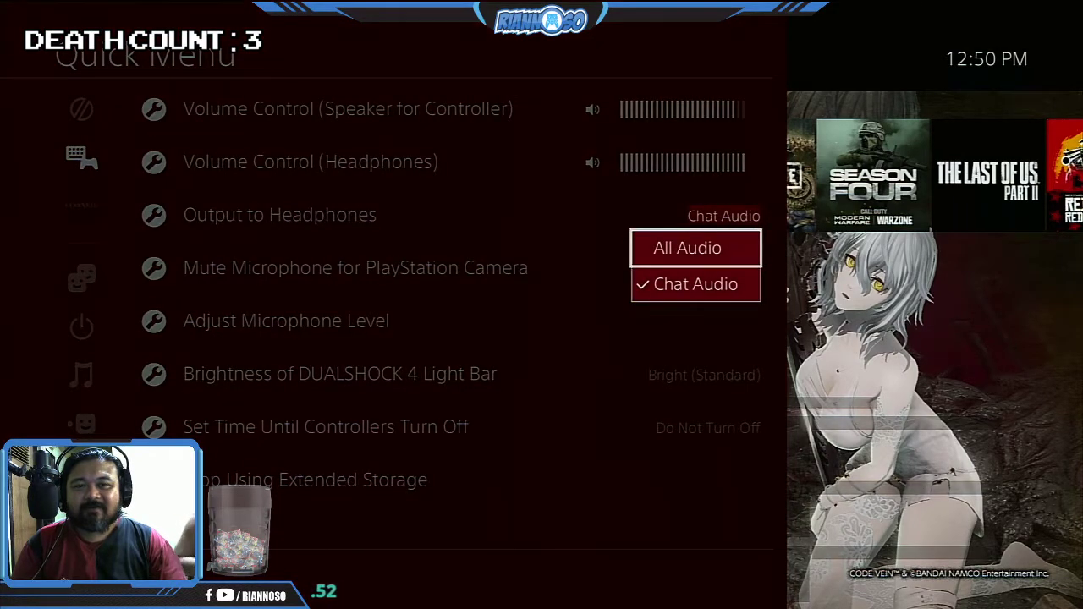
{"action": "key", "text": "Down"}
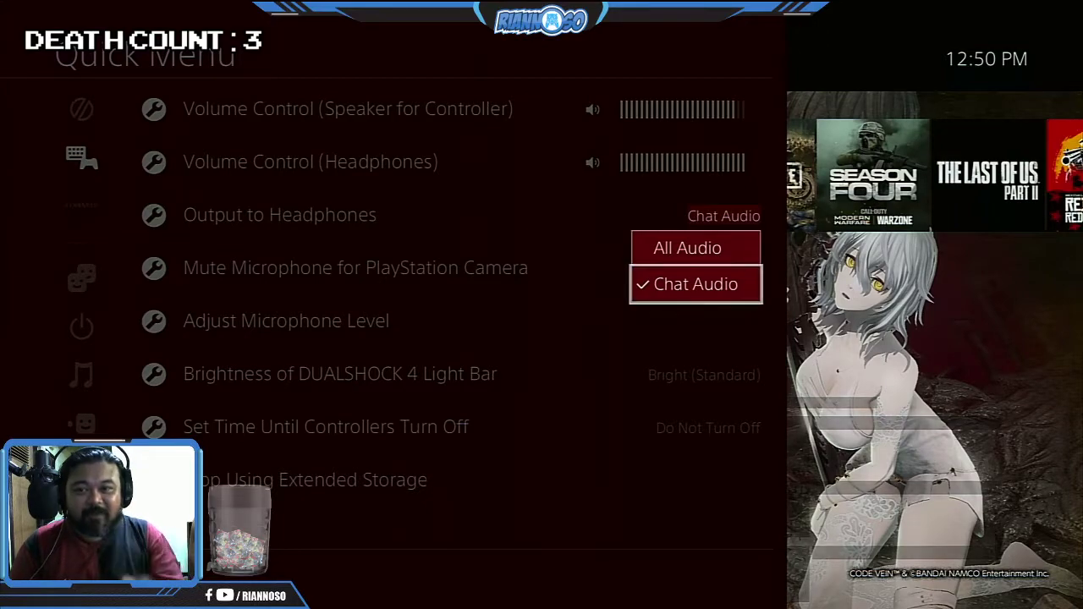
{"action": "key", "text": "Up"}
{"action": "key", "text": "Down"}
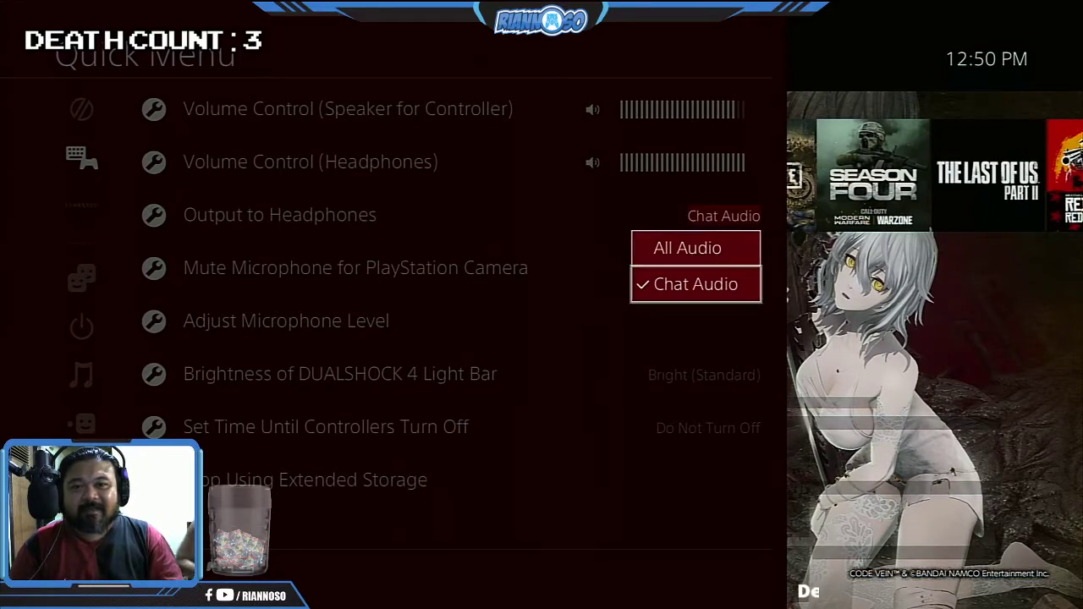
{"action": "key", "text": "Return"}
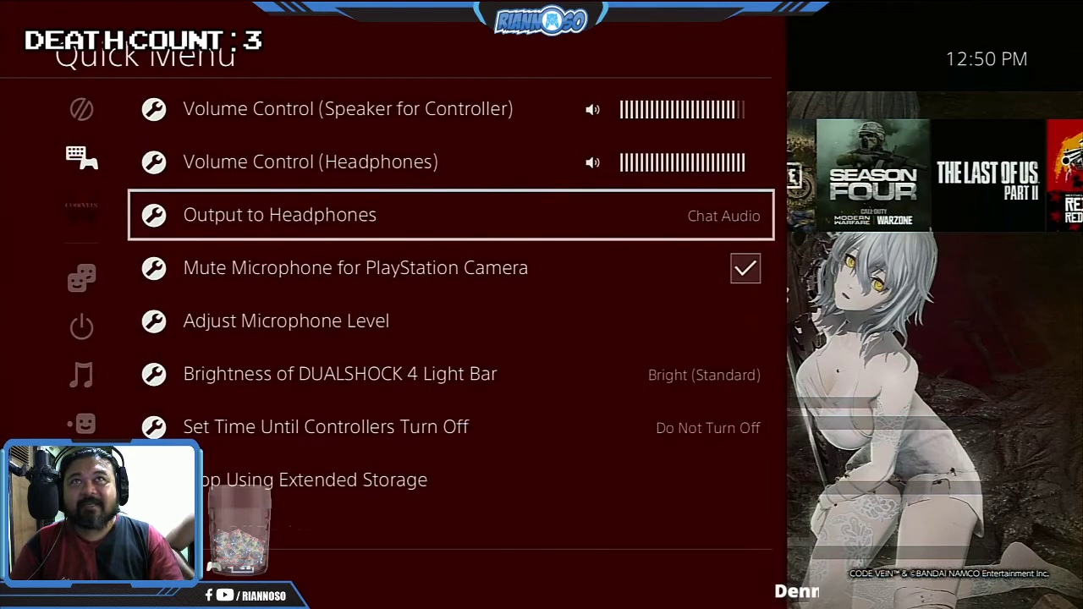
- Review the Sound/Devices audio settings in the Quick Menu and return to the home screen
{"action": "key", "text": "Left"}
{"action": "key", "text": "Right"}
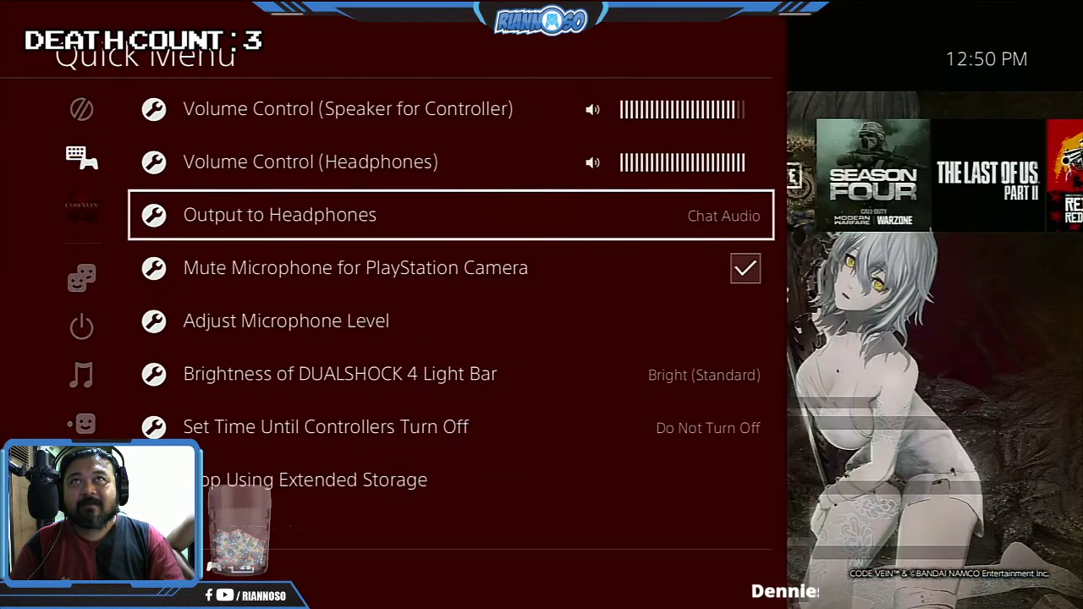
{"action": "key", "text": "Left"}
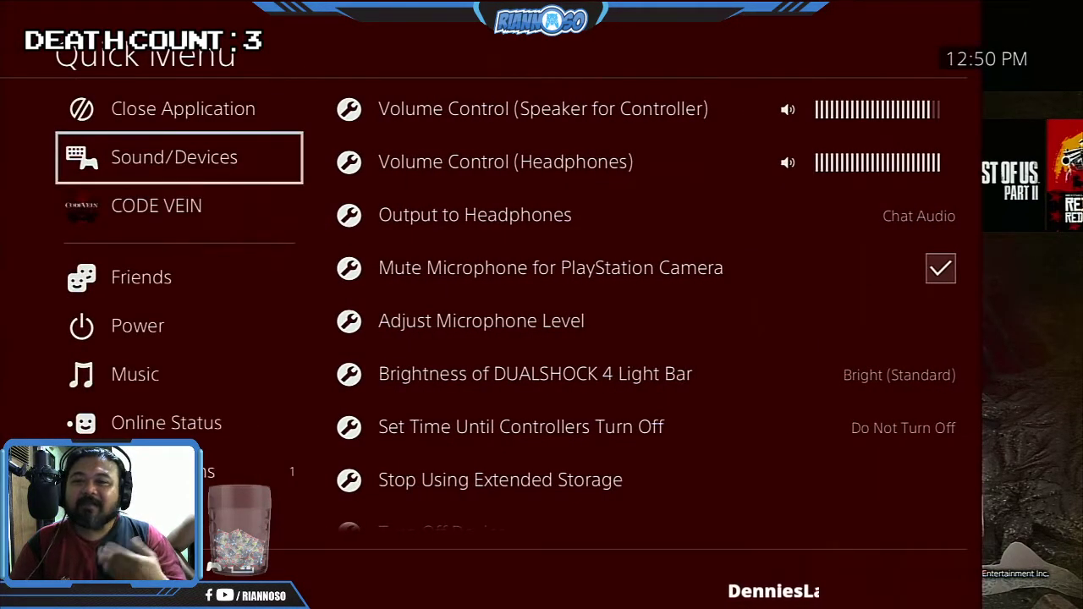
{"action": "key", "text": "Right"}
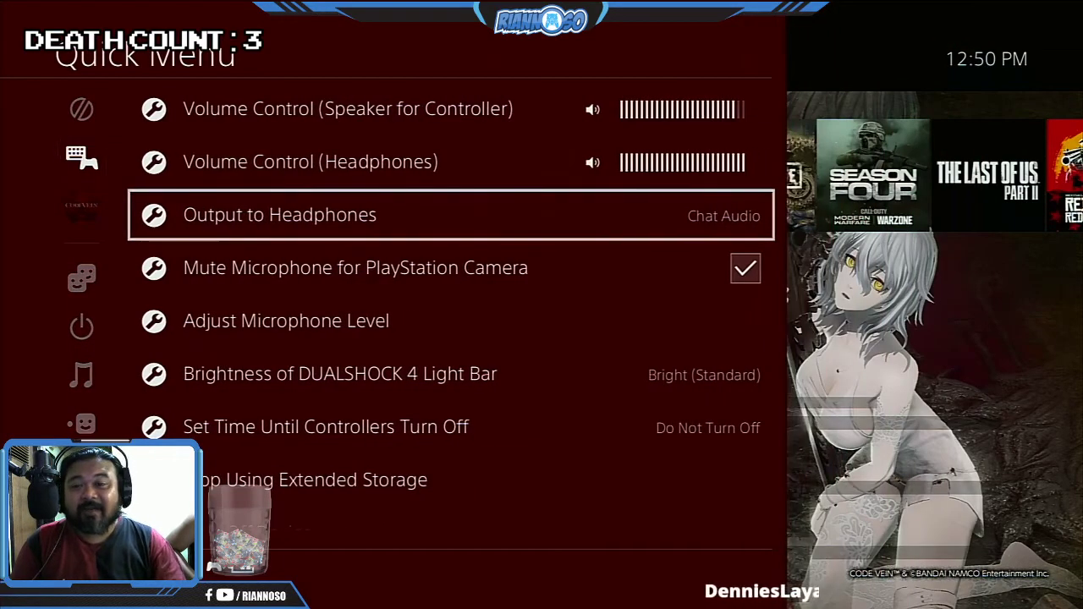
{"action": "key", "text": "Left"}
{"action": "key", "text": "Escape"}
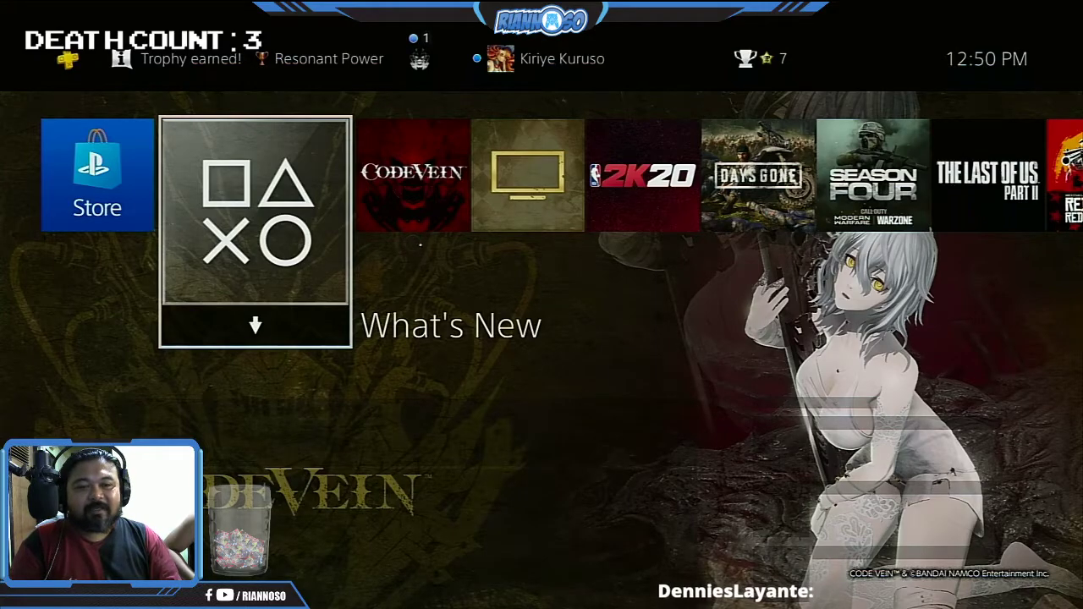
{"action": "key", "text": "Escape"}
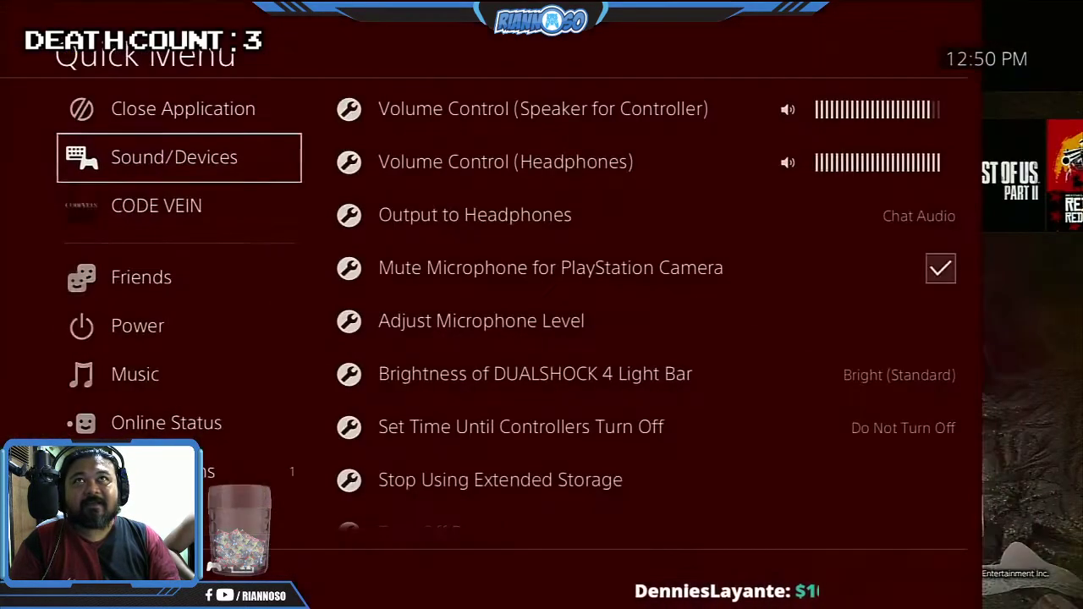
{"action": "key", "text": "Escape"}
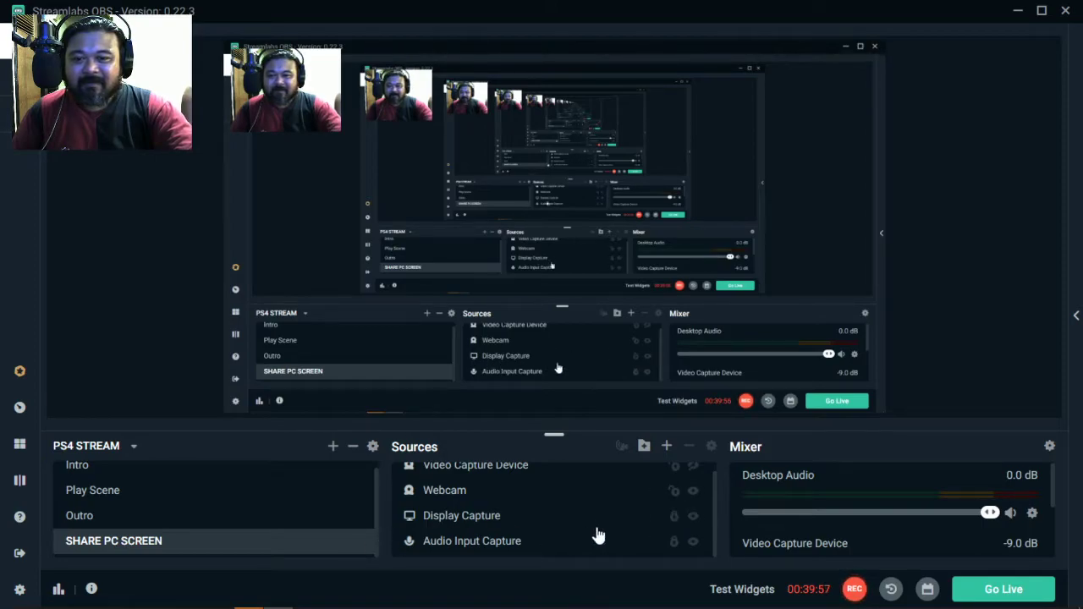
- Check the microphone device chosen in the Audio Input Capture source's settings and leave them without changes
{"action": "scroll", "coordinate": [611, 533], "scroll_direction": "up", "scroll_amount": 1}
{"action": "scroll", "coordinate": [612, 534], "scroll_direction": "down", "scroll_amount": 1}
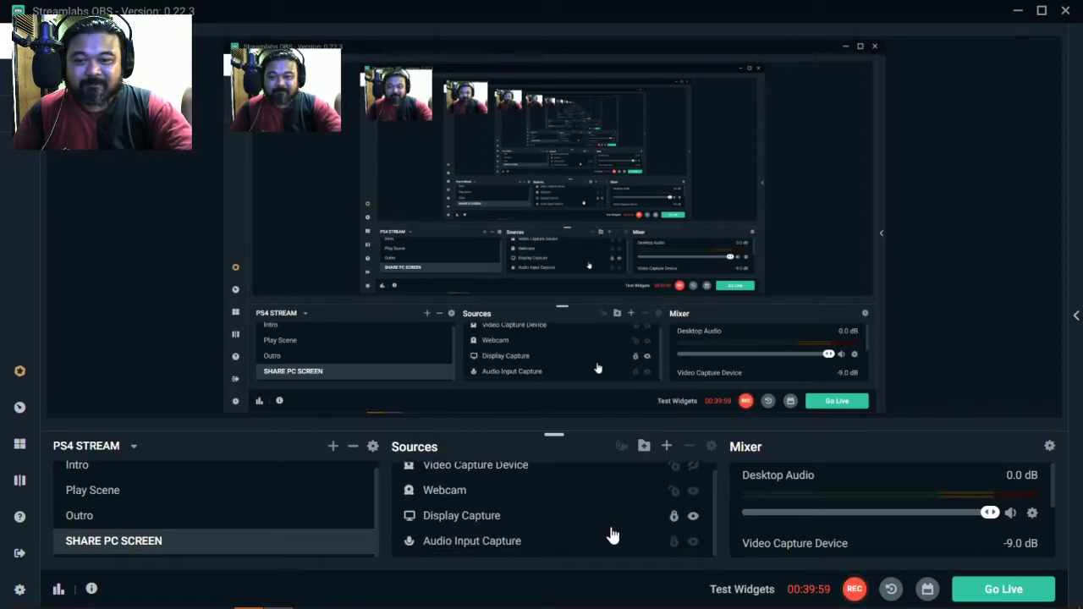
{"action": "double_click", "coordinate": [457, 546]}
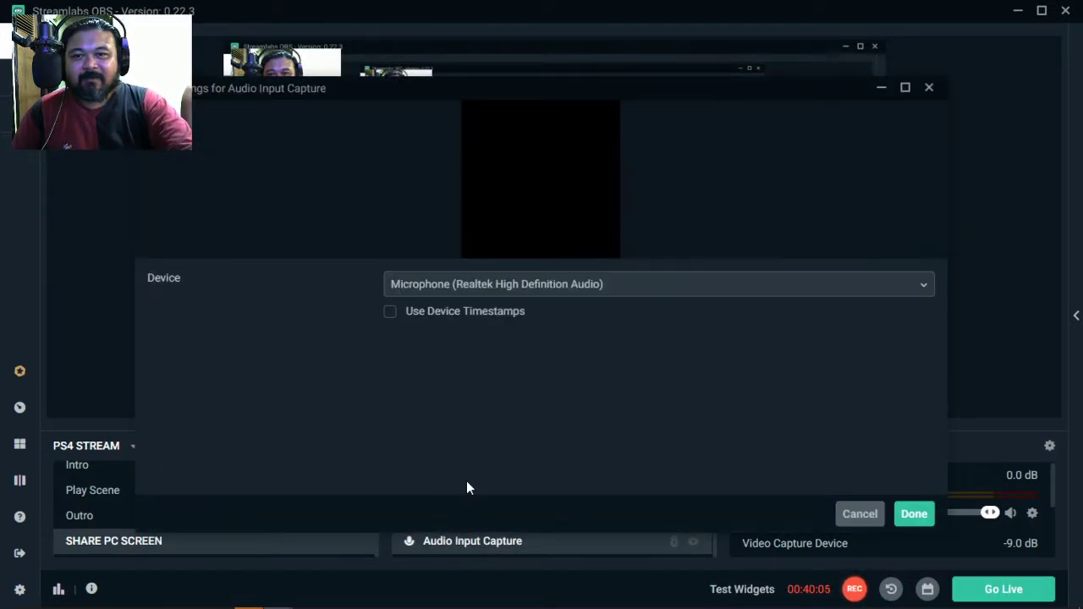
{"action": "left_click_drag", "start_coordinate": [515, 106], "coordinate": [495, 133]}
{"action": "left_click", "coordinate": [841, 556]}
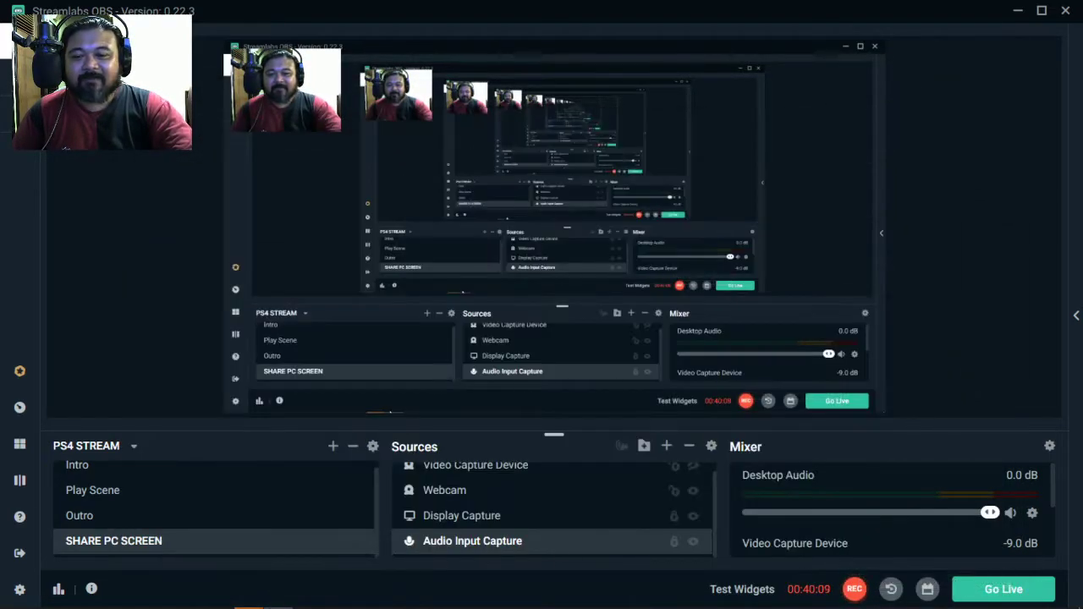
- Switch to the MATERIALS folder in File Explorer and open the Screenshot (33) image
{"action": "mouse_move", "coordinate": [277, 599]}
{"action": "left_click", "coordinate": [219, 597]}
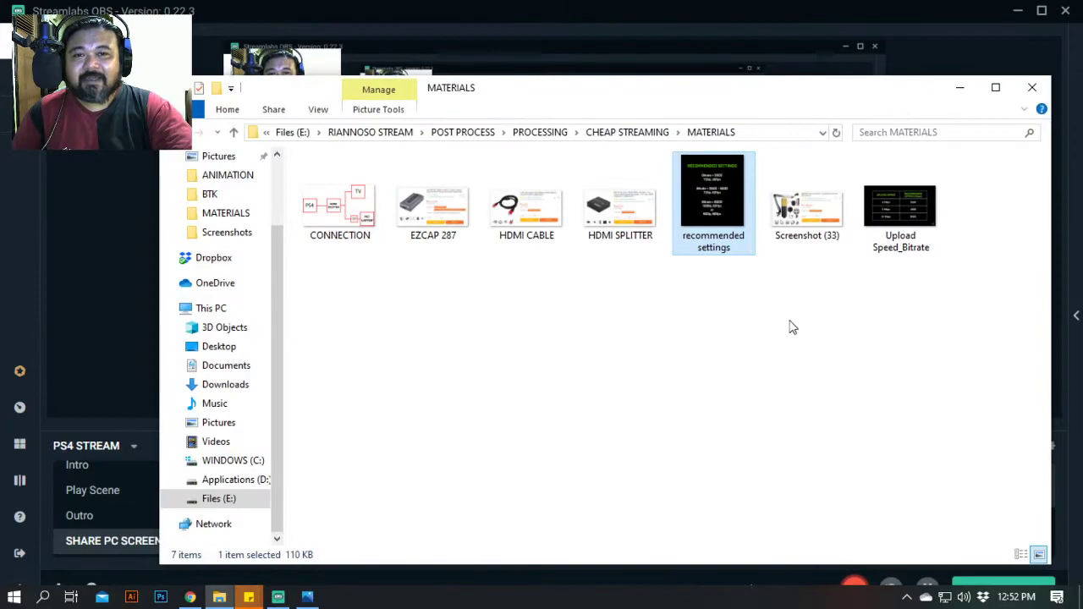
{"action": "left_click_drag", "start_coordinate": [699, 98], "coordinate": [661, 363]}
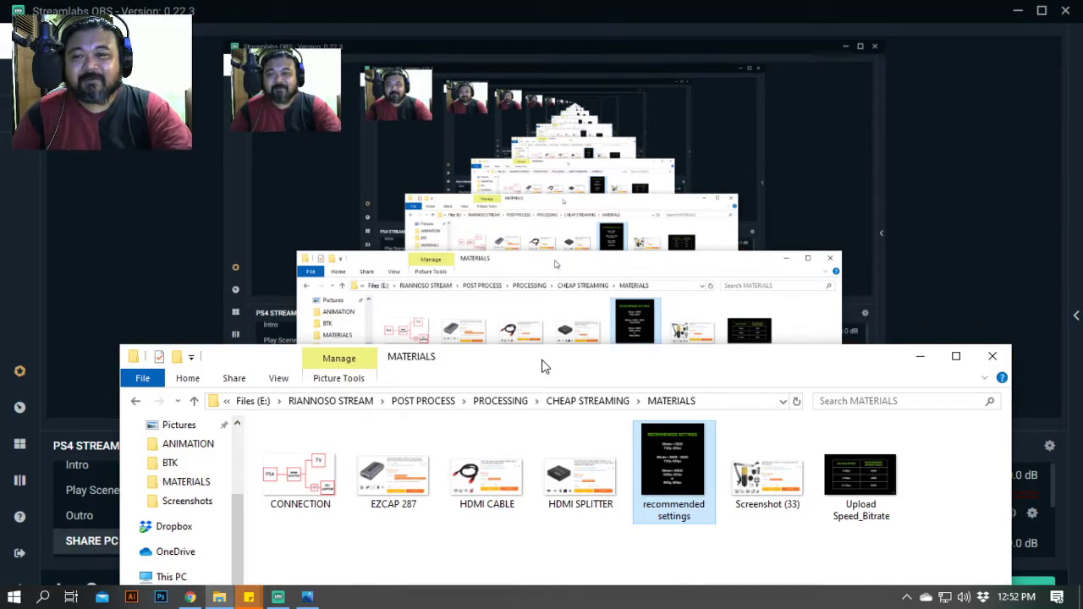
{"action": "left_click_drag", "start_coordinate": [544, 365], "coordinate": [527, 323]}
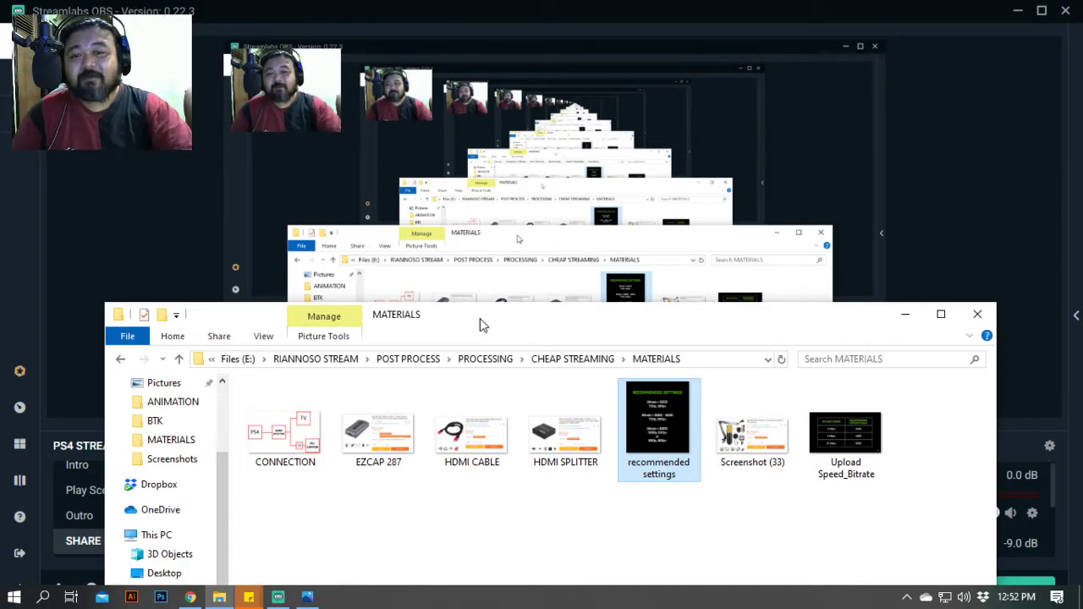
{"action": "left_click", "coordinate": [719, 431]}
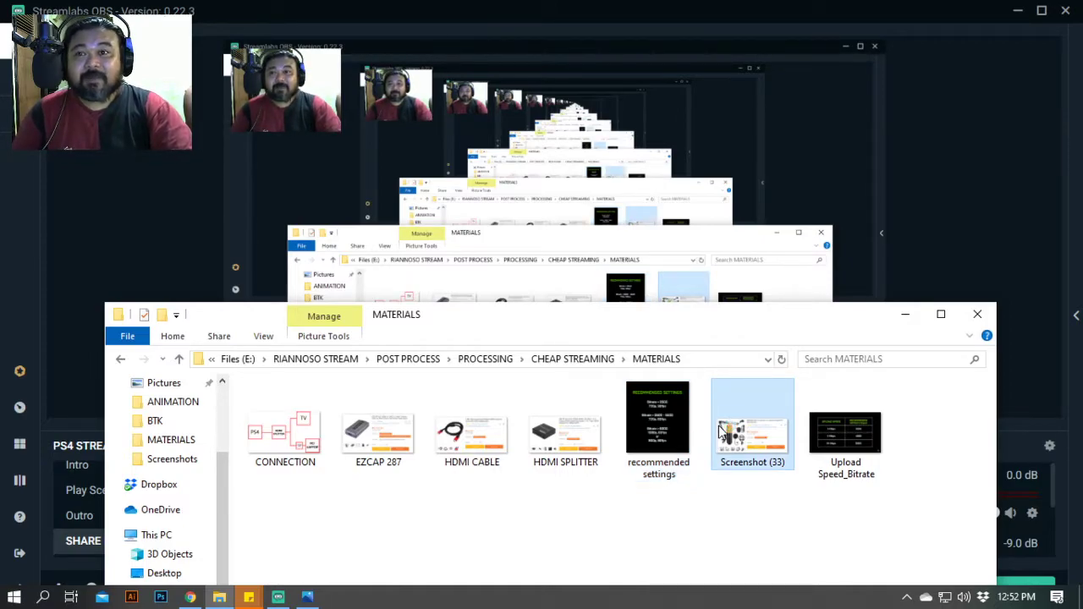
{"action": "double_click", "coordinate": [719, 431]}
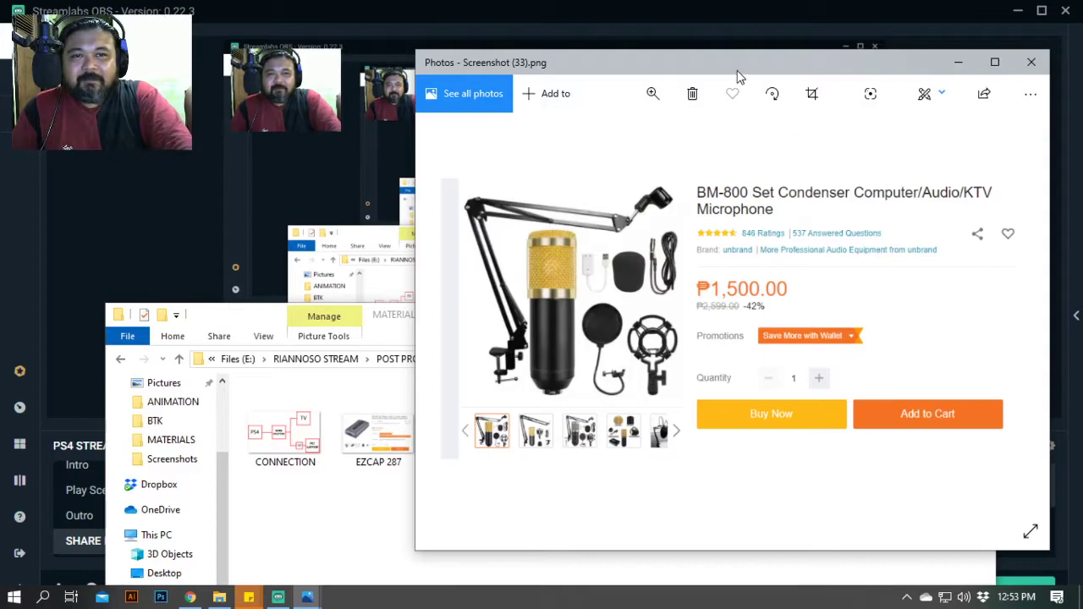
- Examine the microphone set listing in the image, close it and minimize the MATERIALS folder
{"action": "left_click_drag", "start_coordinate": [736, 76], "coordinate": [721, 82]}
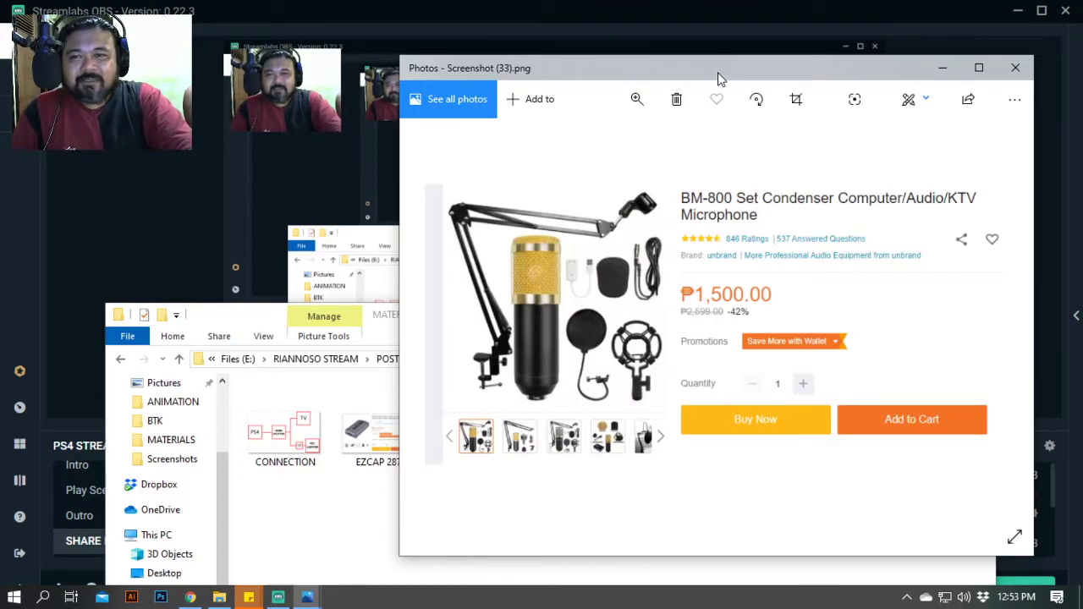
{"action": "left_click_drag", "start_coordinate": [717, 74], "coordinate": [718, 58]}
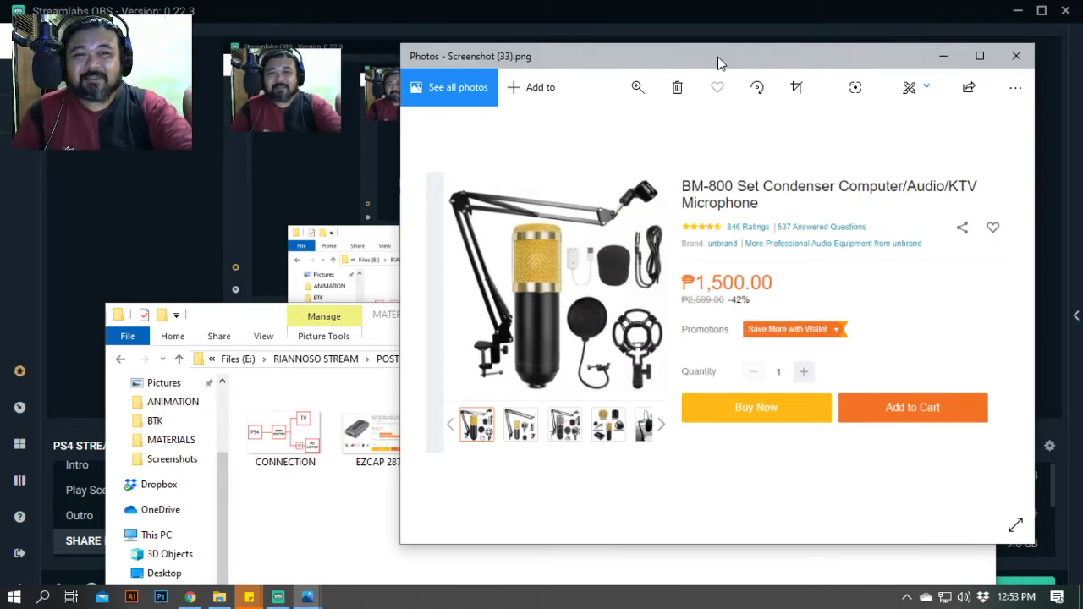
{"action": "left_click", "coordinate": [1009, 61]}
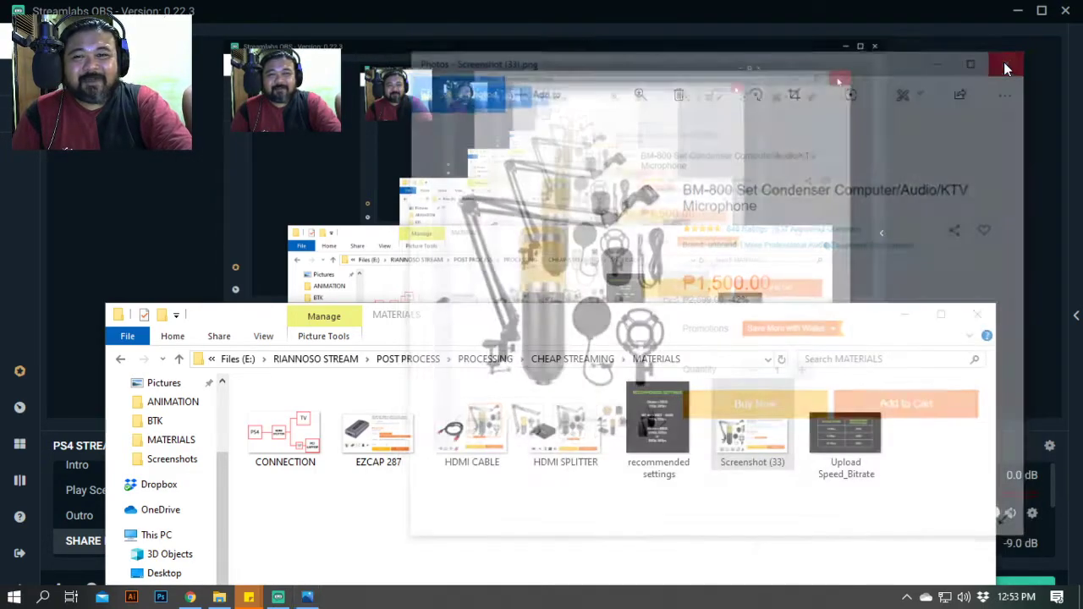
{"action": "left_click_drag", "start_coordinate": [611, 326], "coordinate": [666, 109]}
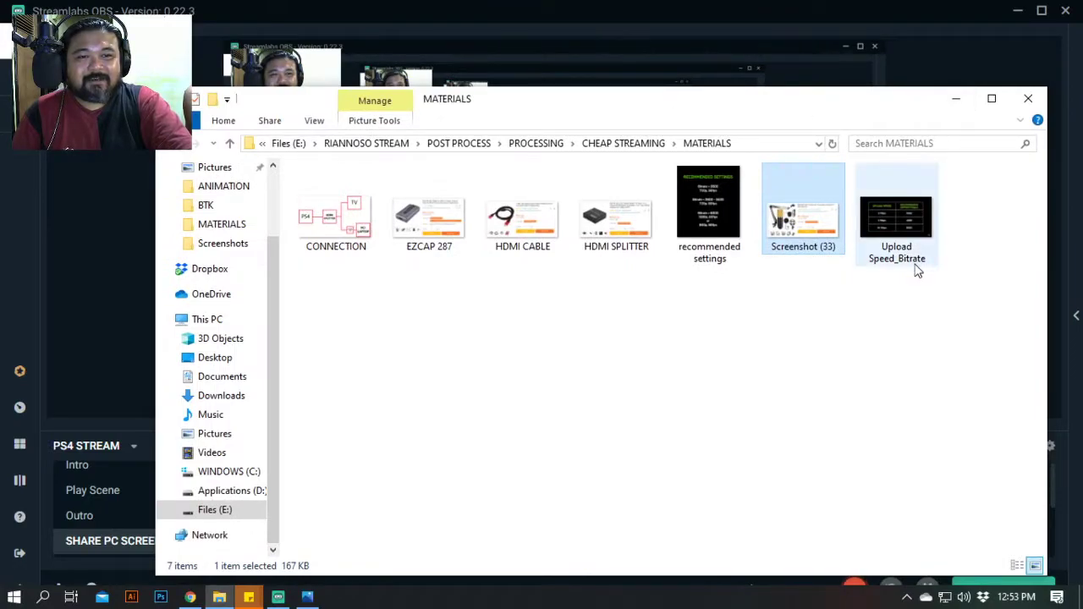
{"action": "left_click", "coordinate": [955, 101]}
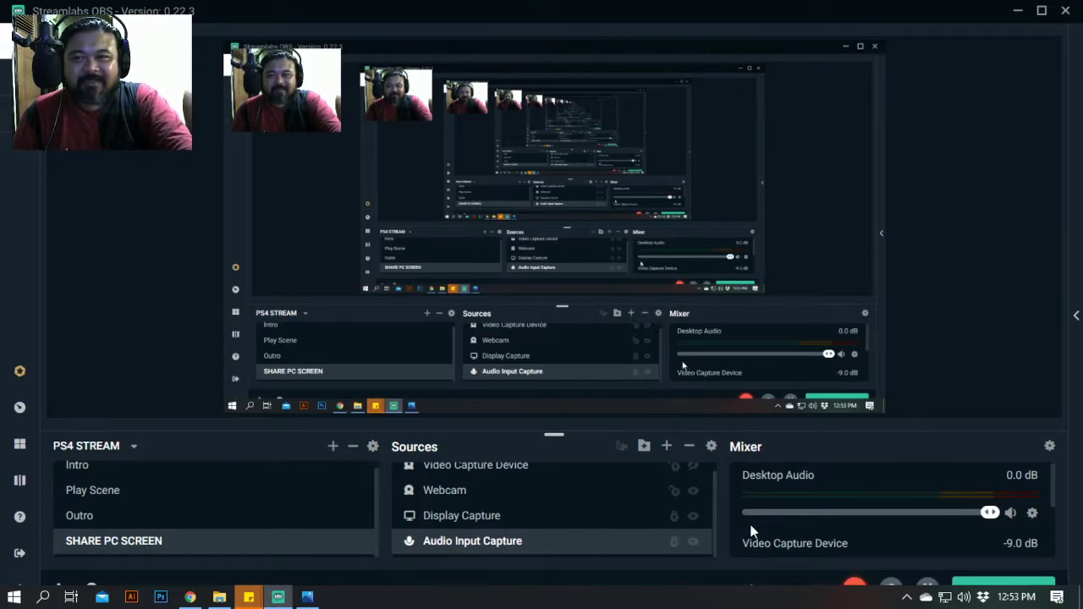
- Open the source filters of Audio Input Capture from the mixer
{"action": "scroll", "coordinate": [821, 517], "scroll_direction": "down", "scroll_amount": 1}
{"action": "scroll", "coordinate": [822, 514], "scroll_direction": "down", "scroll_amount": 2}
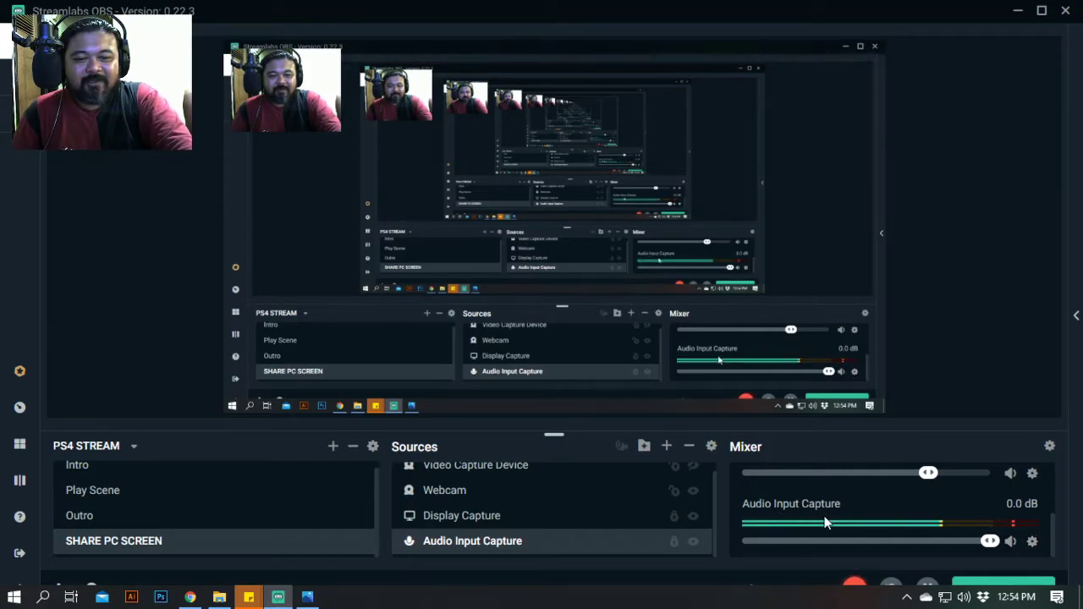
{"action": "left_click", "coordinate": [1032, 543]}
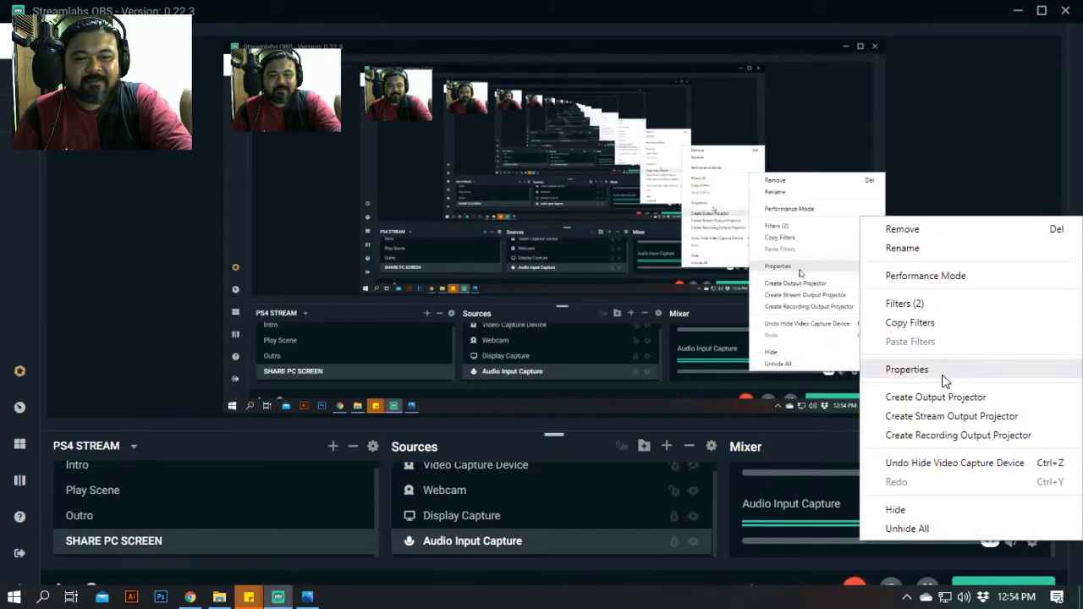
{"action": "left_click", "coordinate": [916, 305]}
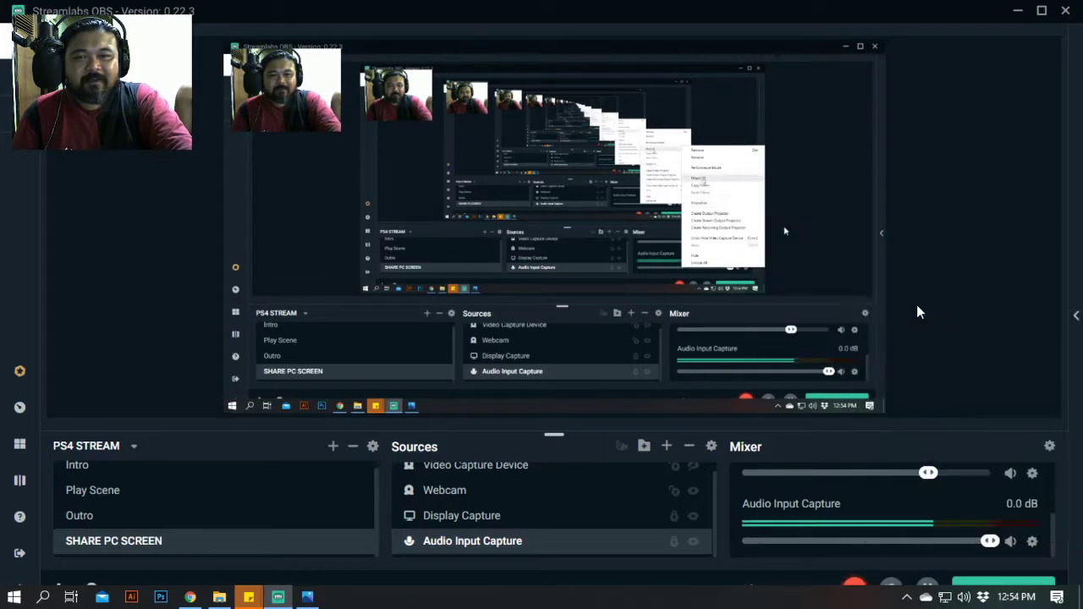
{"action": "left_click_drag", "start_coordinate": [529, 120], "coordinate": [837, 38]}
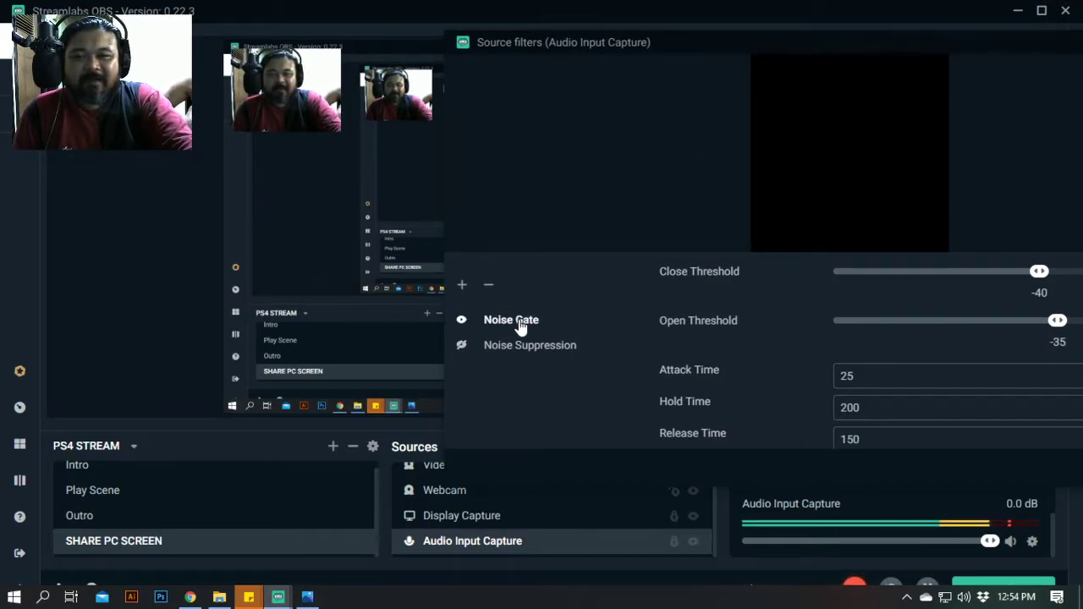
- Review the Noise Gate thresholds and timing values for Audio Input Capture and close the filters window
{"action": "left_click_drag", "start_coordinate": [716, 44], "coordinate": [658, 44]}
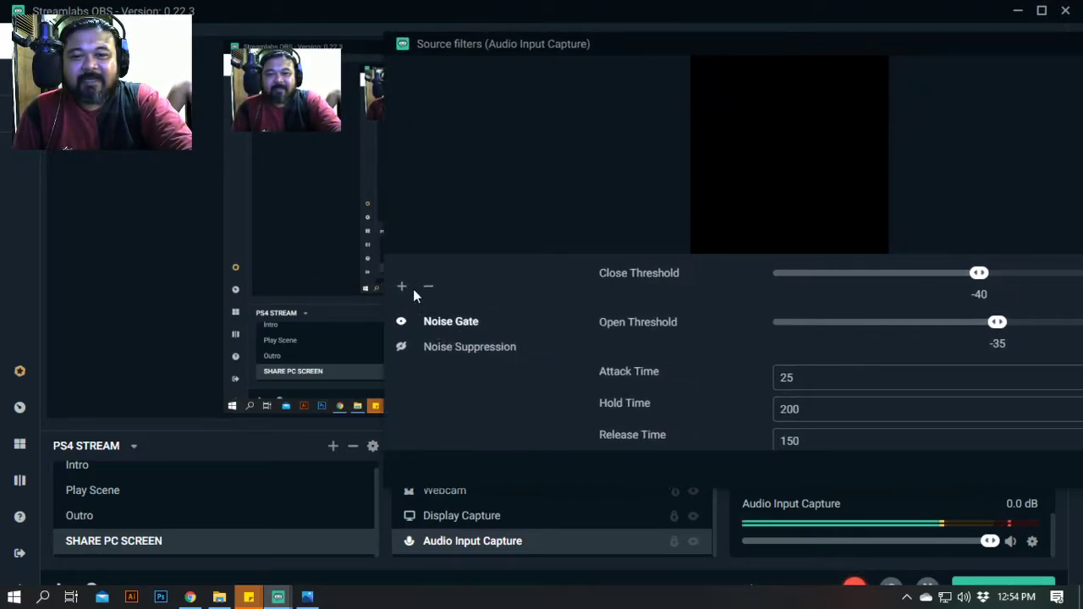
{"action": "left_click_drag", "start_coordinate": [624, 47], "coordinate": [571, 54]}
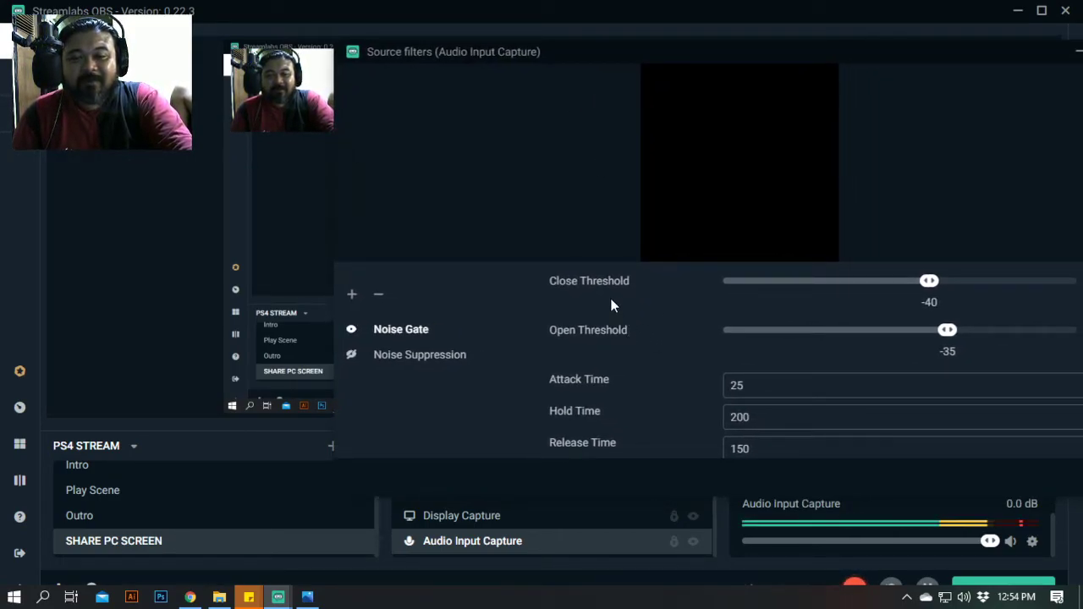
{"action": "left_click_drag", "start_coordinate": [689, 64], "coordinate": [892, 25]}
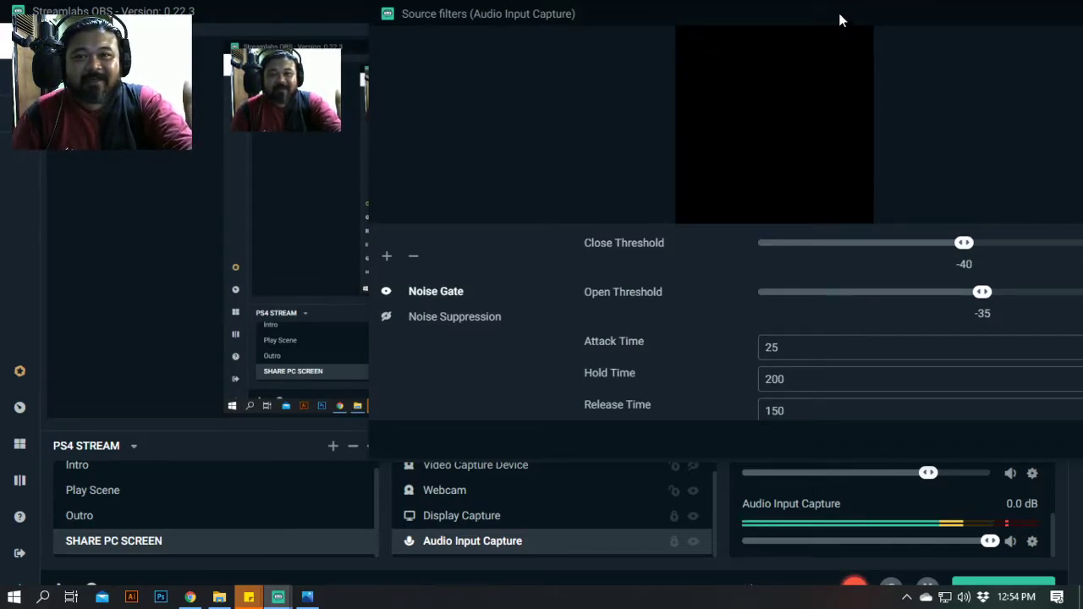
{"action": "left_click_drag", "start_coordinate": [840, 18], "coordinate": [823, 33]}
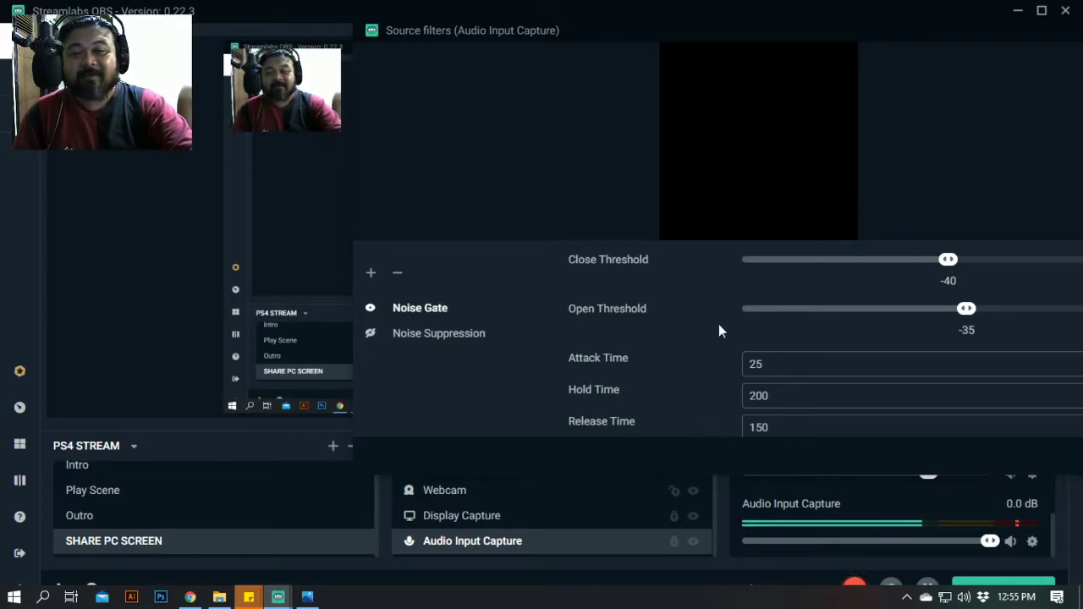
{"action": "left_click_drag", "start_coordinate": [632, 27], "coordinate": [484, 56]}
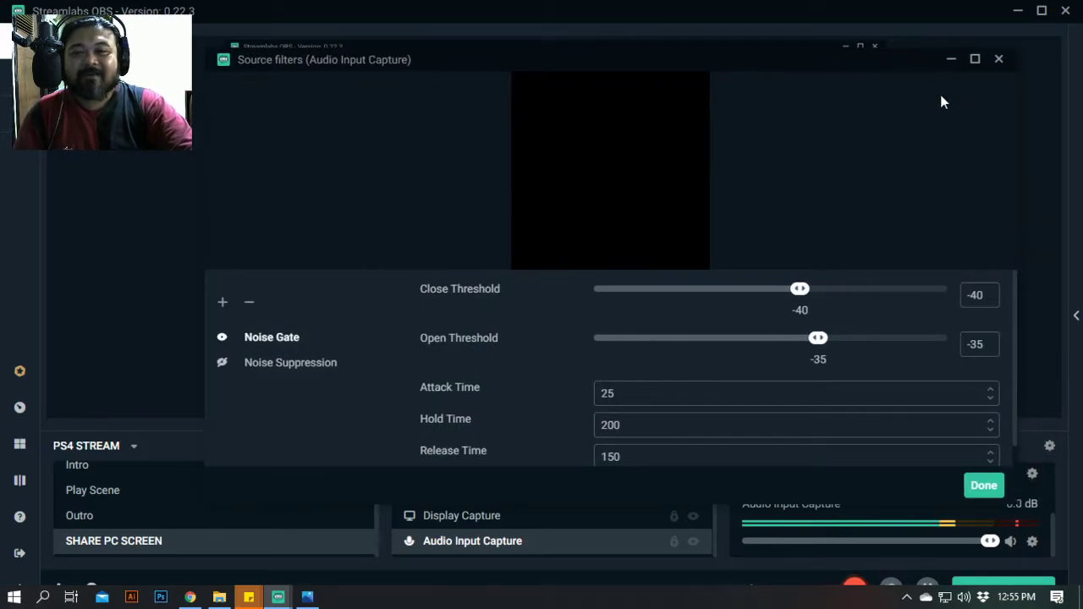
{"action": "left_click", "coordinate": [999, 60]}
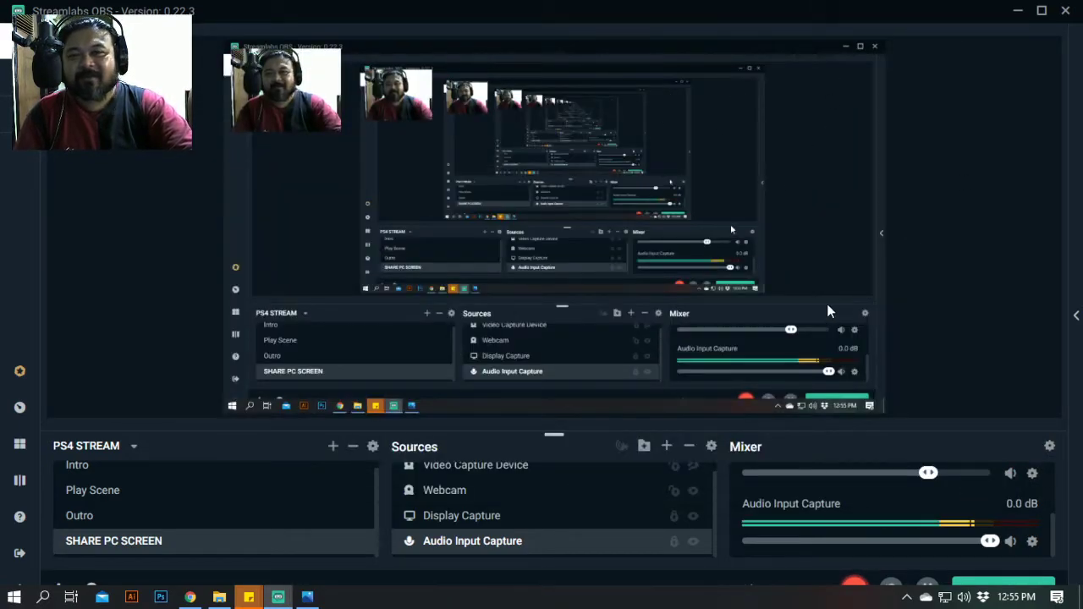
{"action": "right_click", "coordinate": [648, 537]}
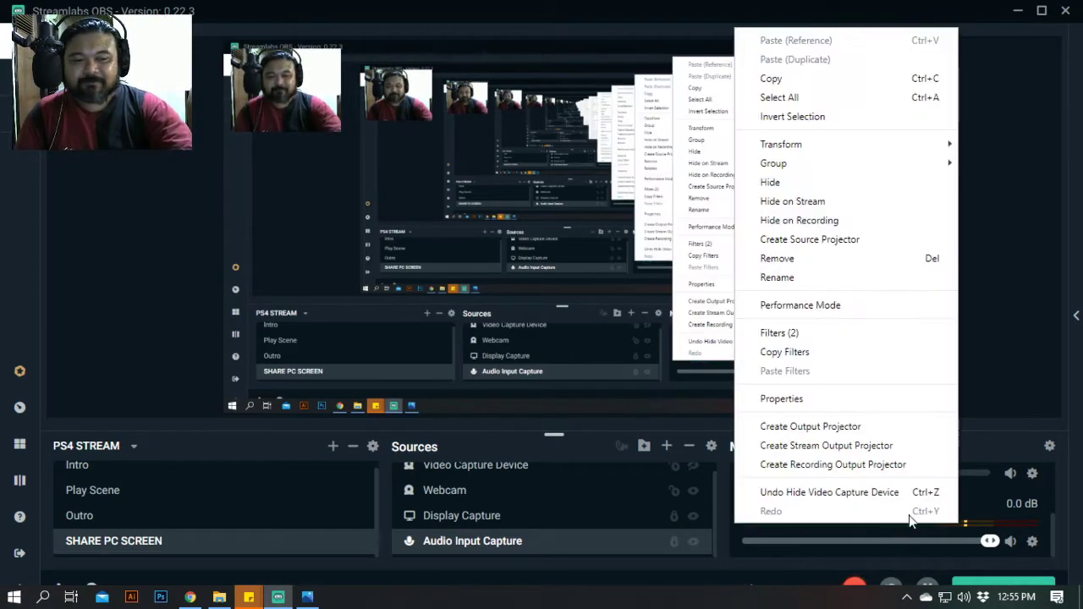
{"action": "left_click", "coordinate": [425, 426]}
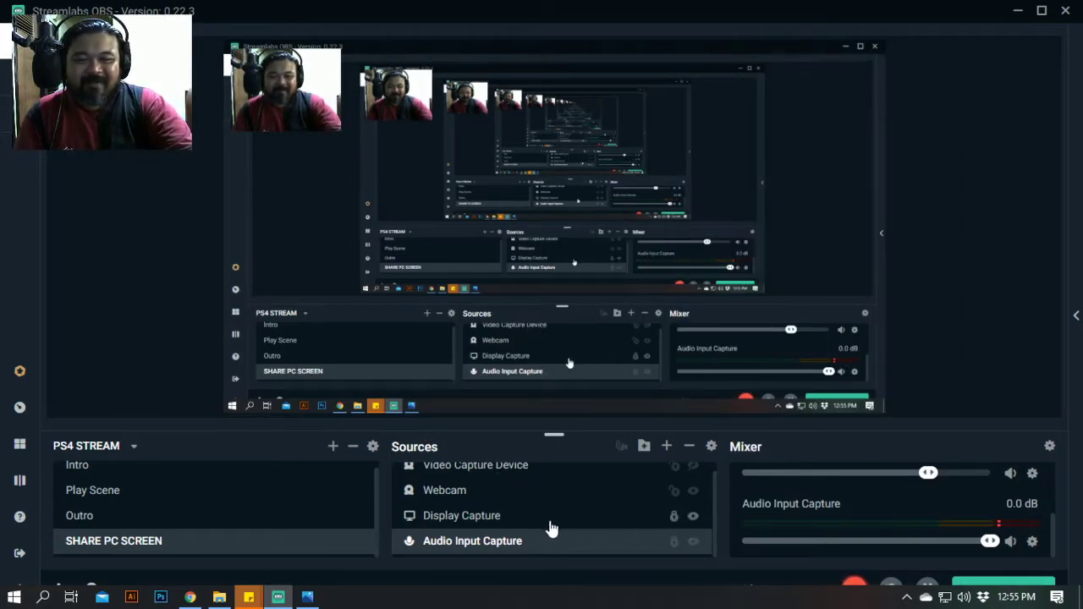
- Close the recommended settings image, view Upload Speed_Bitrate from the MATERIALS folder, and return to Streamlabs OBS
{"action": "mouse_move", "coordinate": [311, 597]}
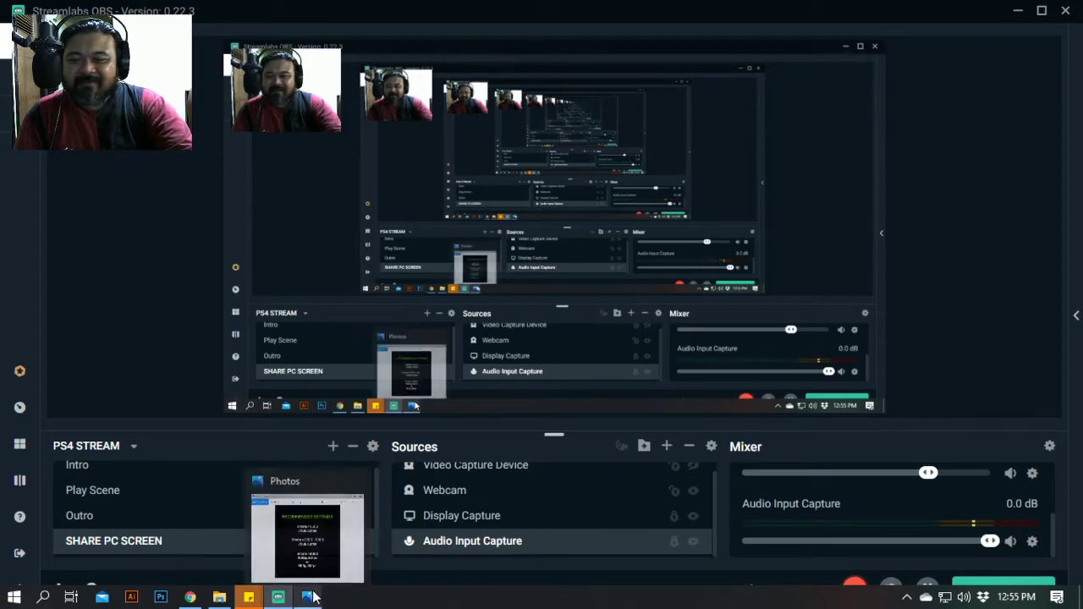
{"action": "left_click", "coordinate": [356, 481]}
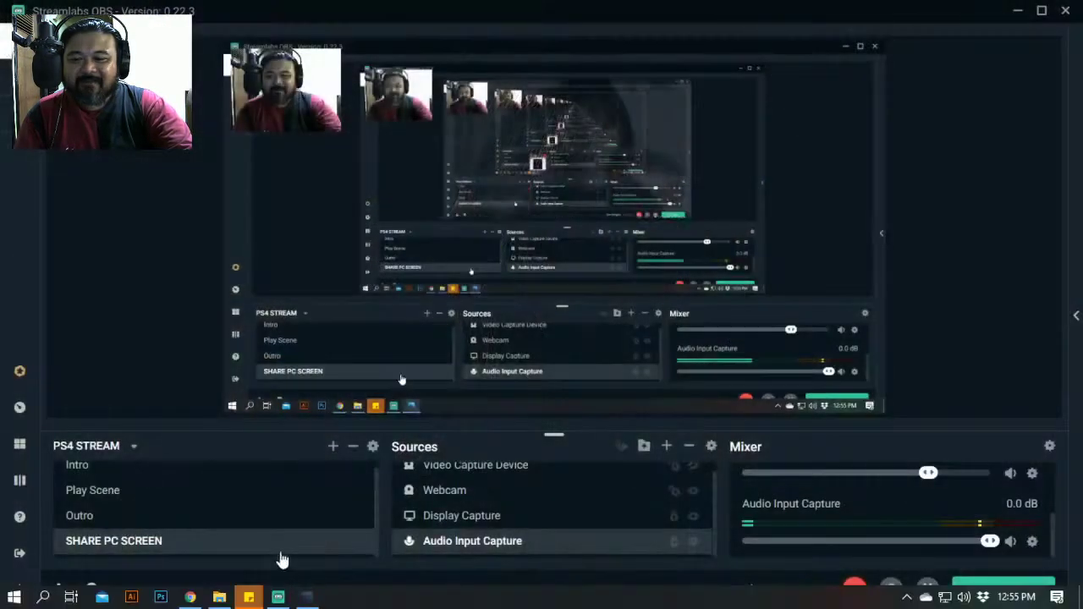
{"action": "left_click", "coordinate": [219, 597]}
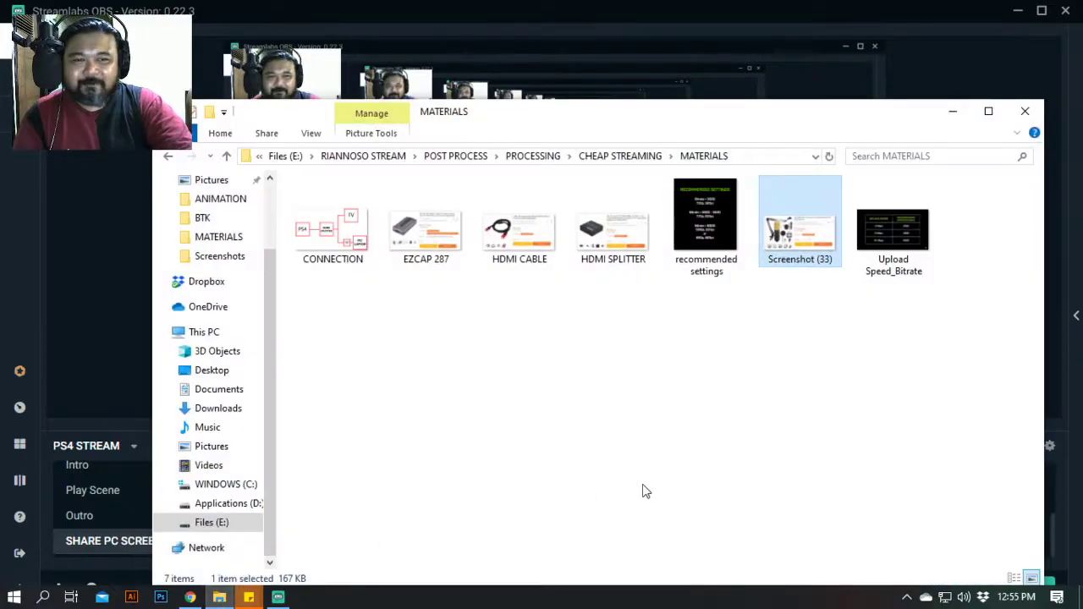
{"action": "double_click", "coordinate": [884, 250]}
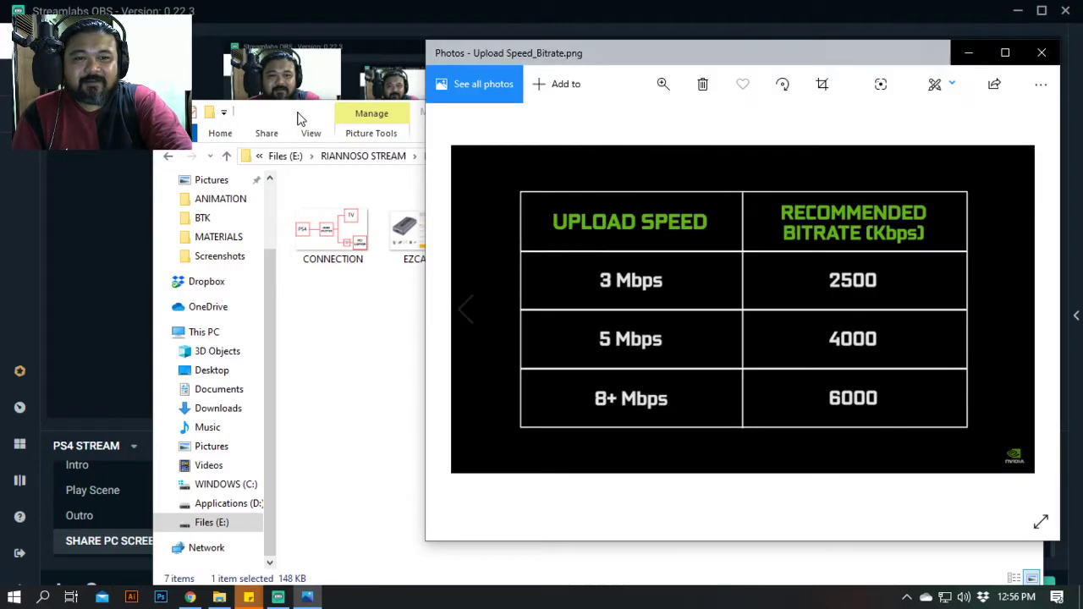
{"action": "left_click", "coordinate": [300, 118]}
{"action": "left_click", "coordinate": [954, 112]}
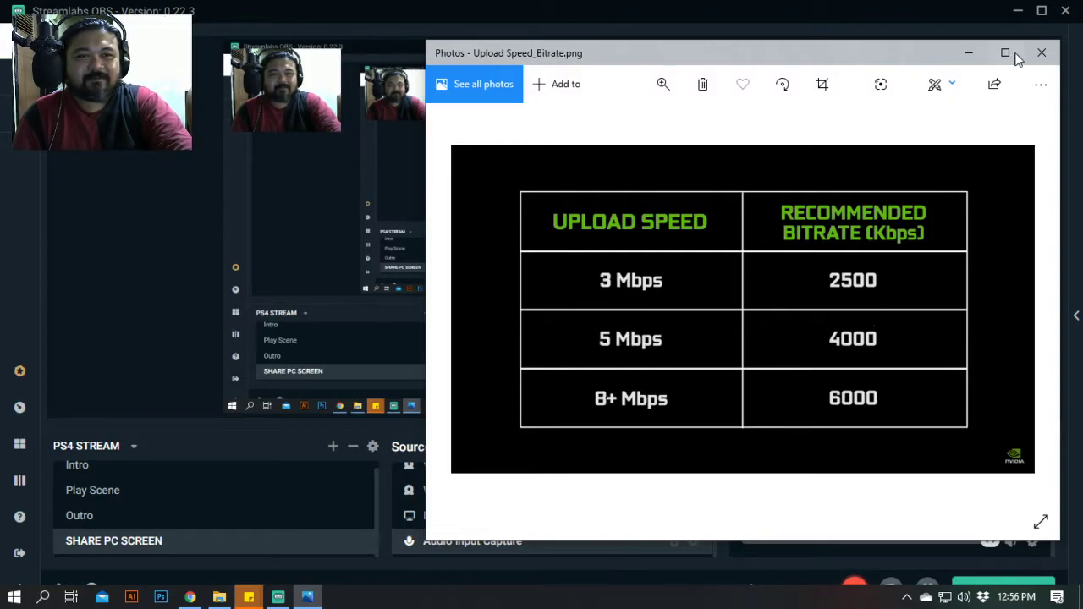
{"action": "left_click", "coordinate": [1041, 52]}
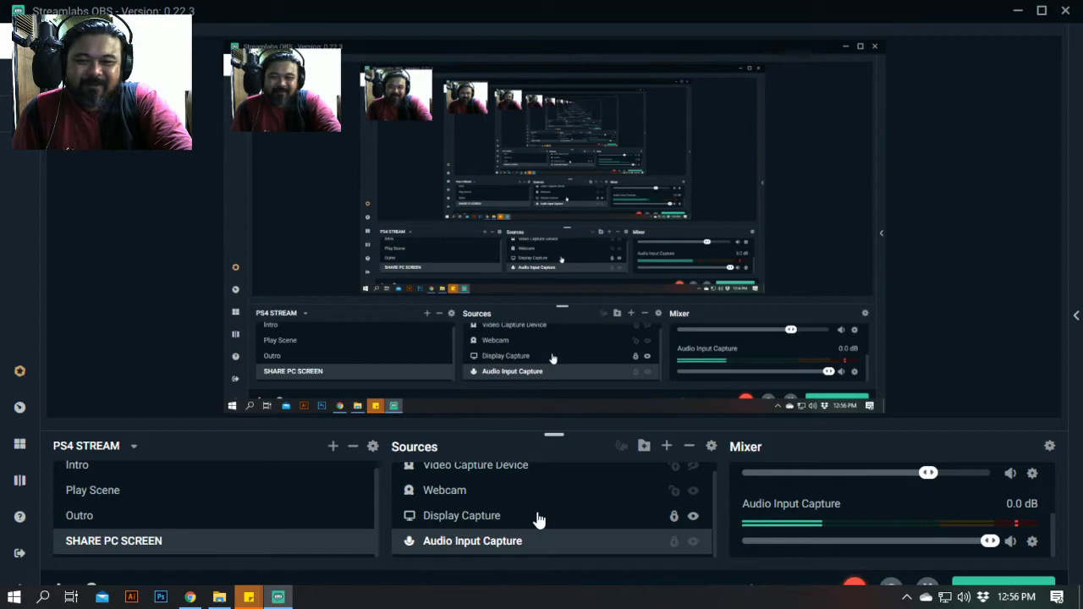
{"action": "scroll", "coordinate": [538, 518], "scroll_direction": "up", "scroll_amount": 1}
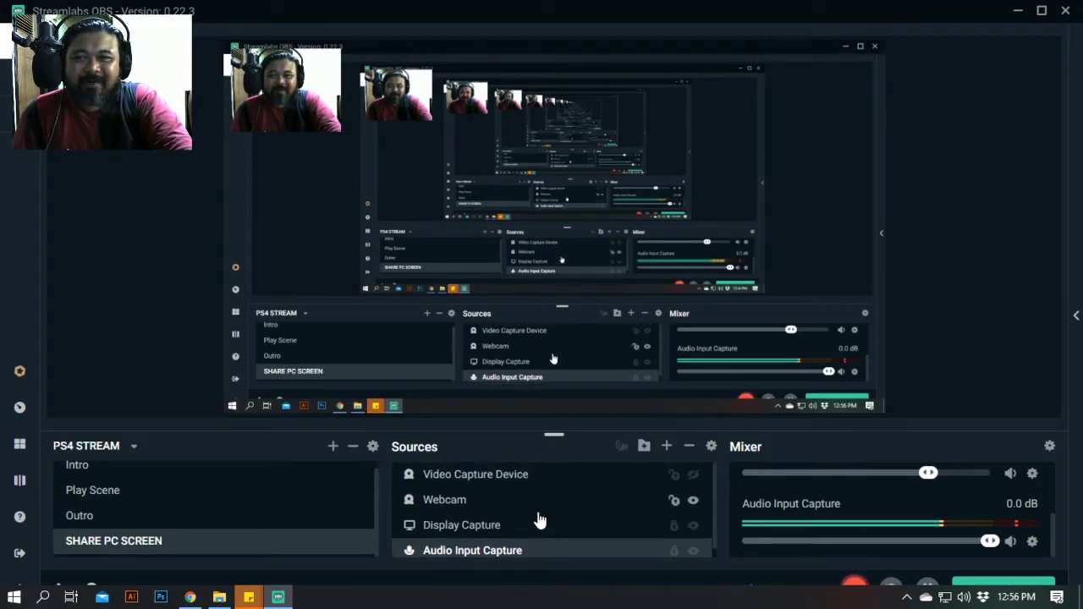
{"action": "scroll", "coordinate": [538, 518], "scroll_direction": "down", "scroll_amount": 1}
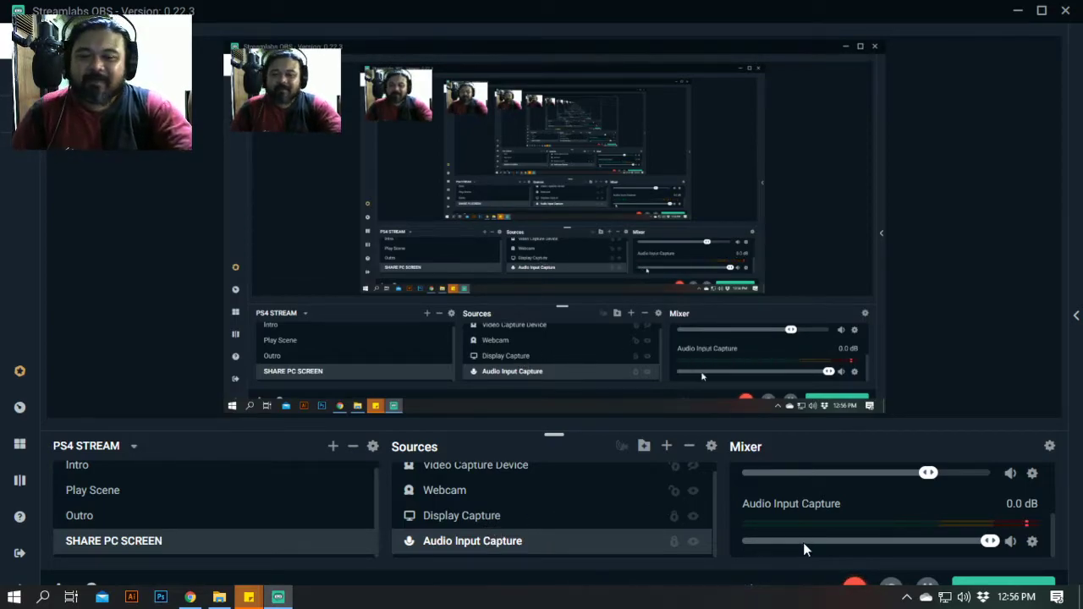
{"action": "scroll", "coordinate": [895, 493], "scroll_direction": "up", "scroll_amount": 3}
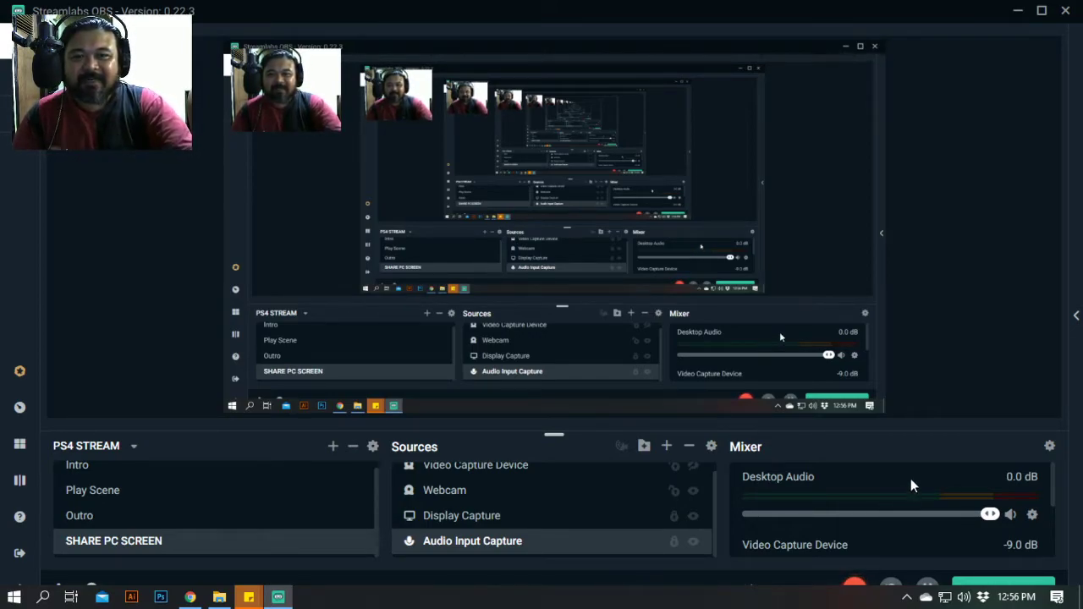
{"action": "scroll", "coordinate": [910, 478], "scroll_direction": "down", "scroll_amount": 1}
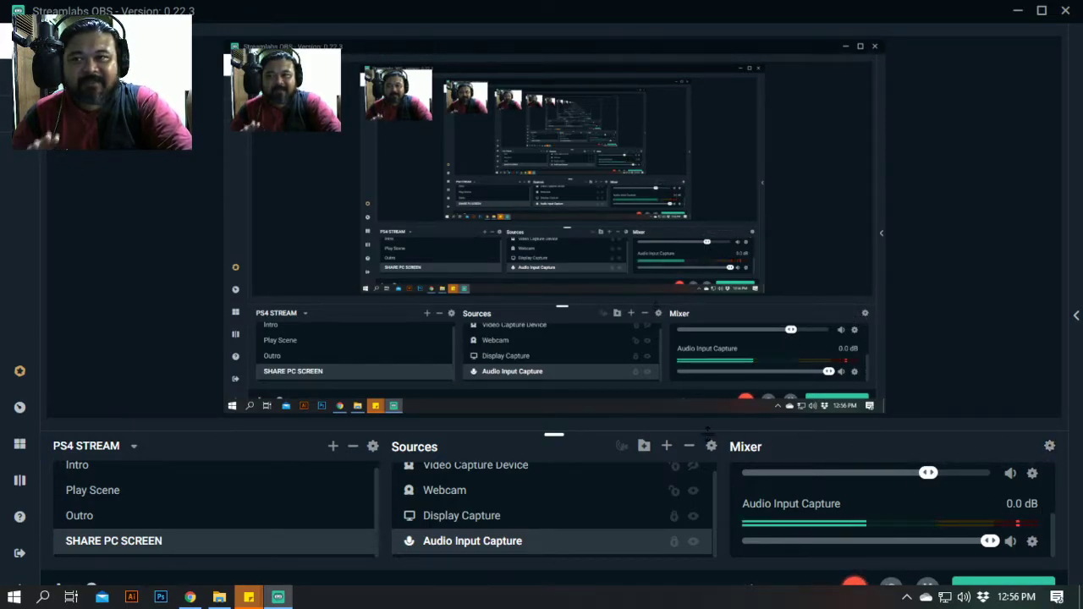
- Open the advanced audio settings from the mixer and review the volume, sync offset and monitoring columns for each source
{"action": "left_click", "coordinate": [1050, 448]}
{"action": "left_click_drag", "start_coordinate": [537, 88], "coordinate": [658, 138]}
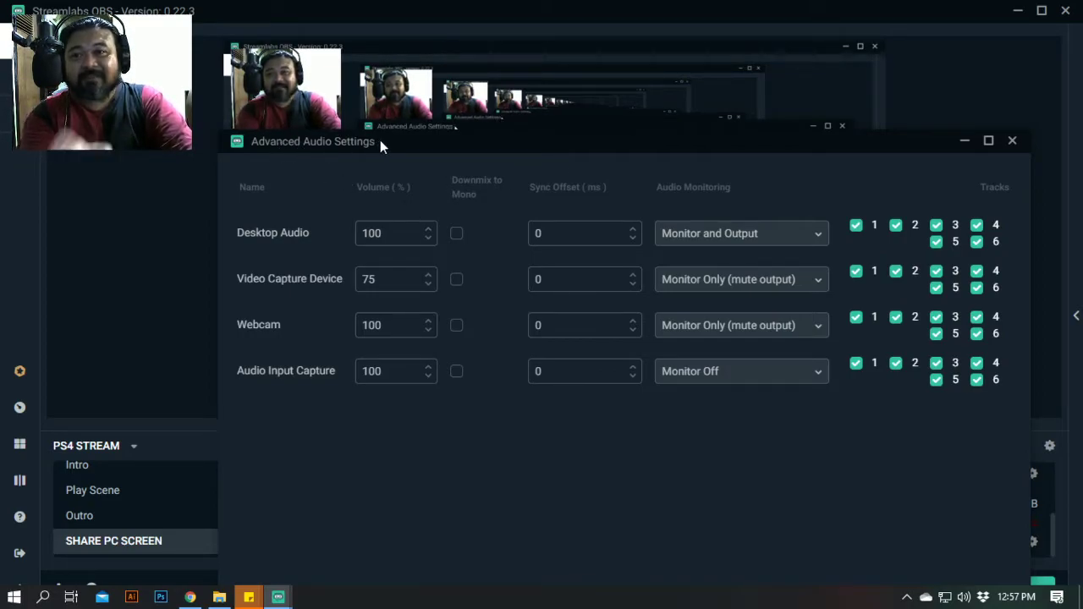
{"action": "left_click_drag", "start_coordinate": [490, 144], "coordinate": [458, 175]}
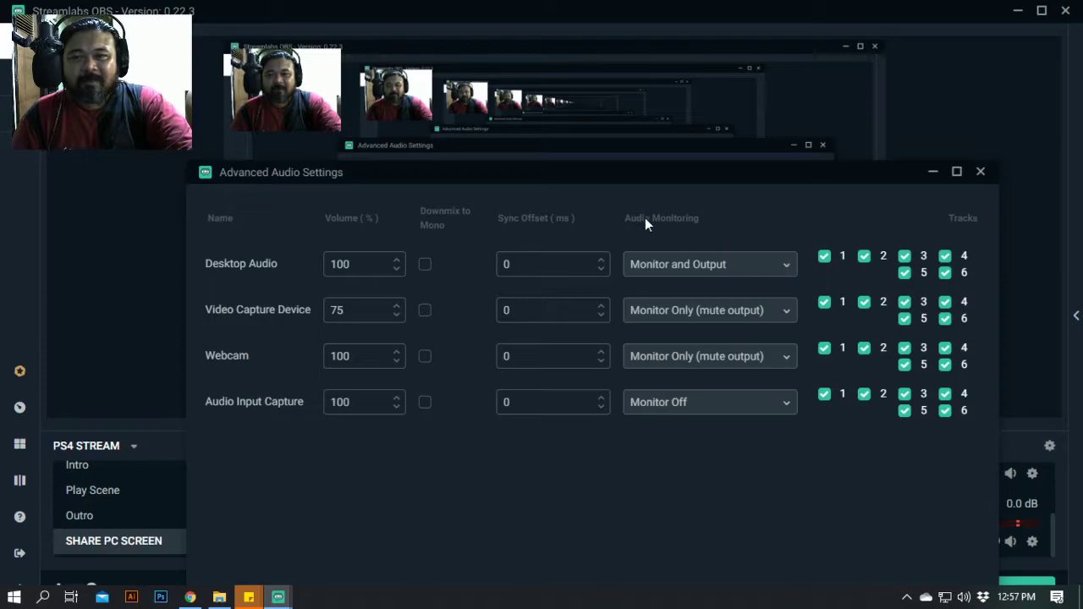
{"action": "left_click_drag", "start_coordinate": [628, 174], "coordinate": [652, 180]}
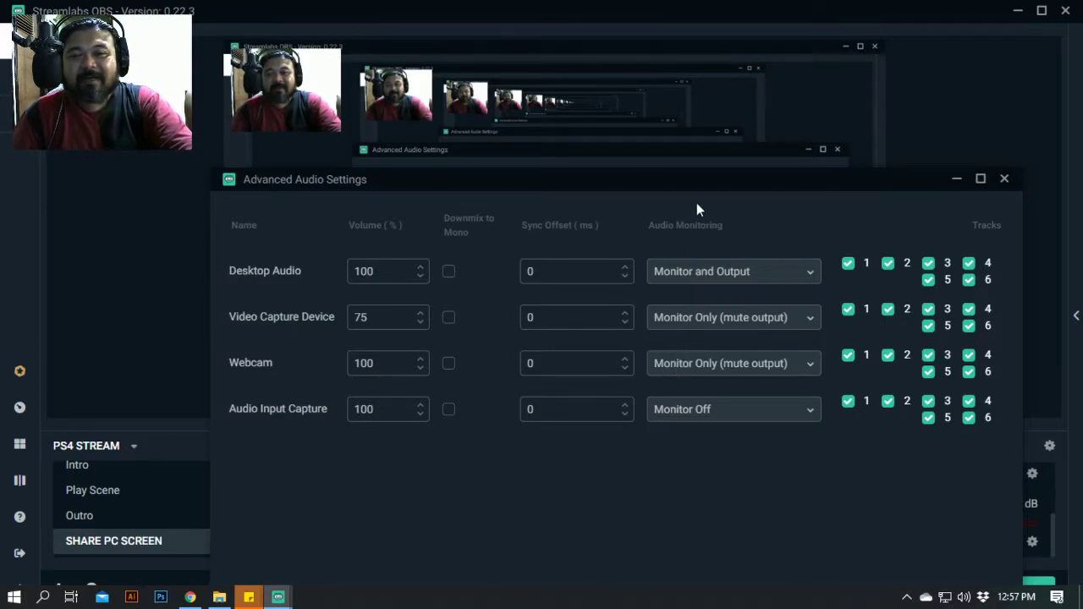
{"action": "left_click_drag", "start_coordinate": [696, 181], "coordinate": [723, 153]}
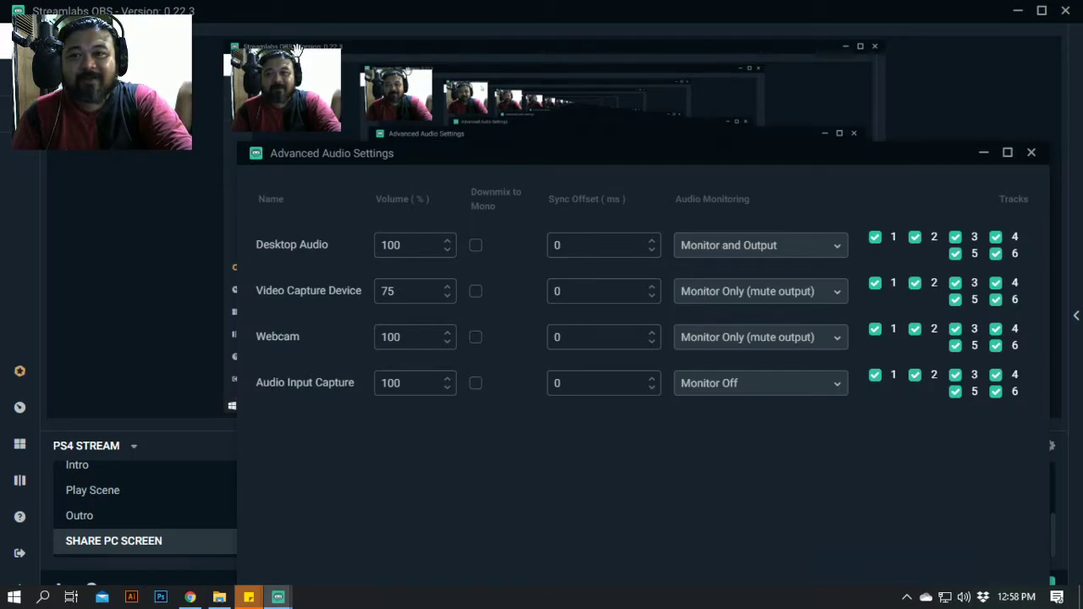
- Review the audio monitoring options available for Video Capture Device without picking another one
{"action": "left_click", "coordinate": [817, 307]}
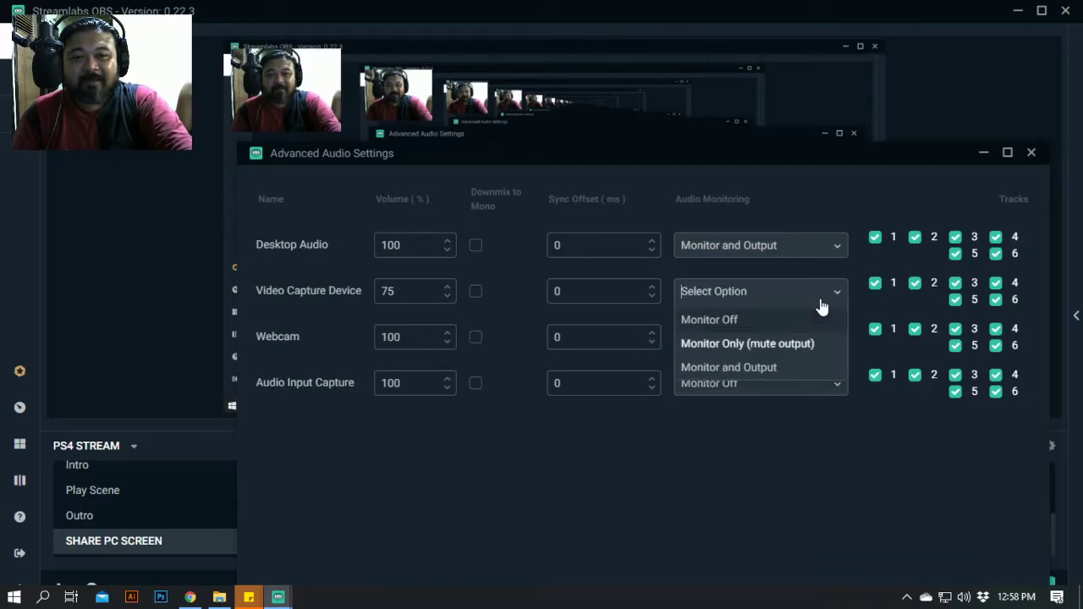
{"action": "left_click", "coordinate": [751, 467]}
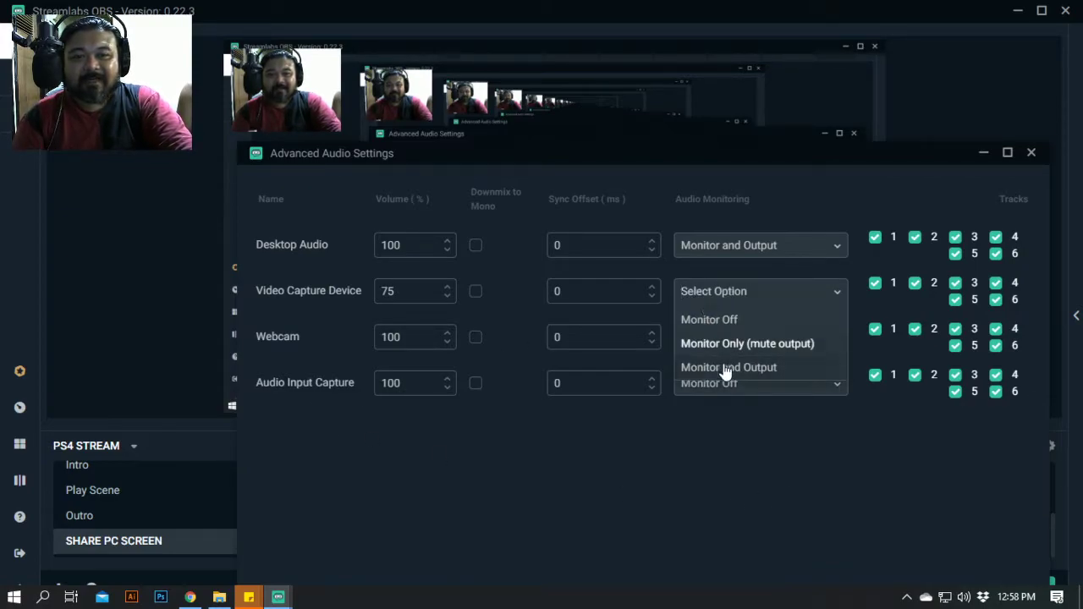
{"action": "left_click", "coordinate": [665, 506]}
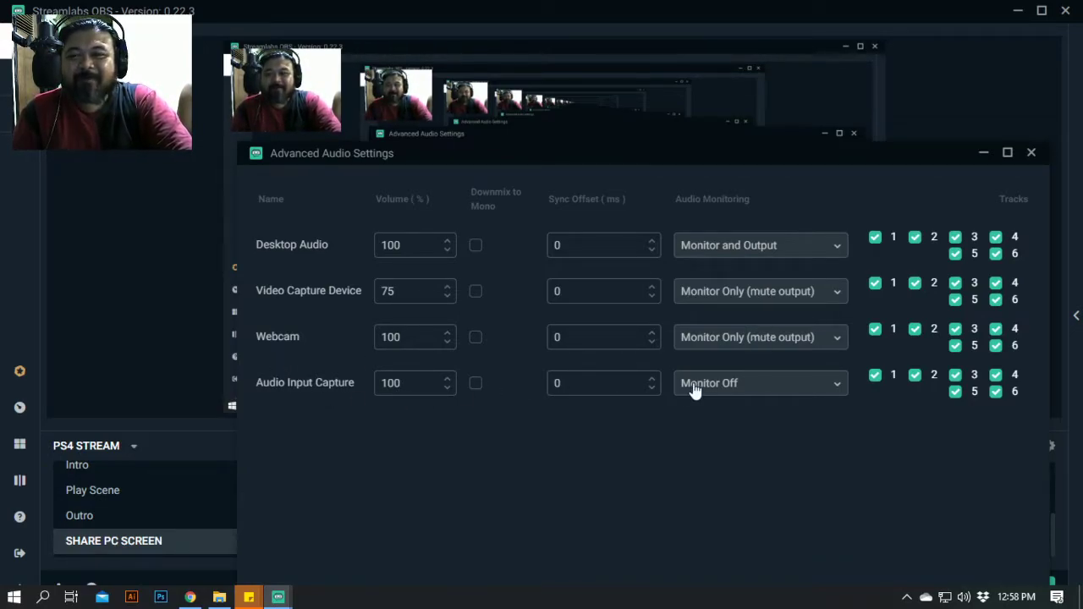
- Compare the Webcam source's audio monitoring options, keeping Monitor Only (mute output)
{"action": "left_click", "coordinate": [769, 355]}
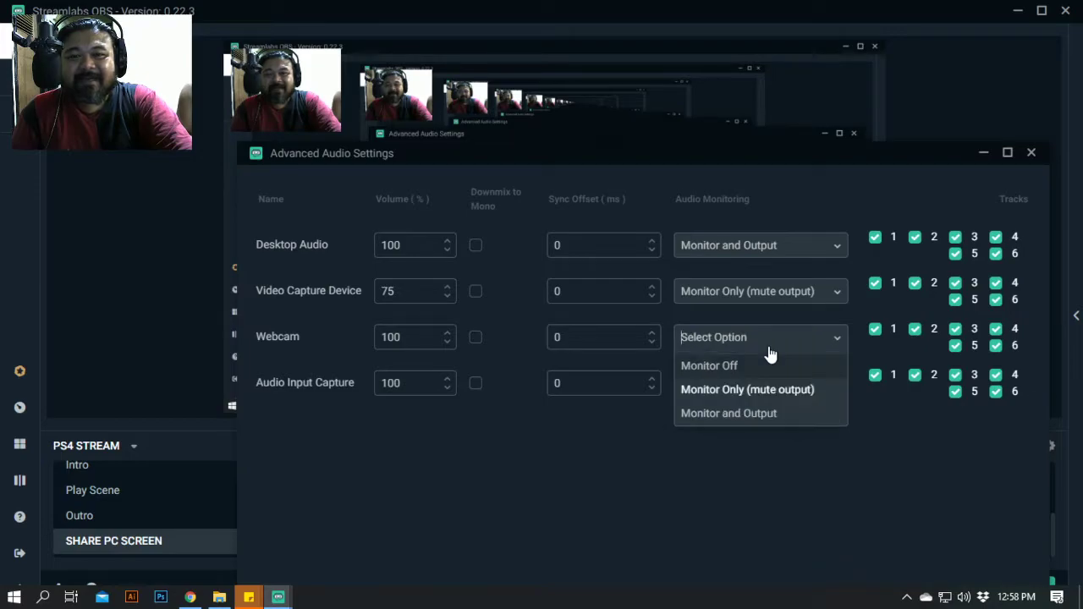
{"action": "left_click", "coordinate": [726, 443]}
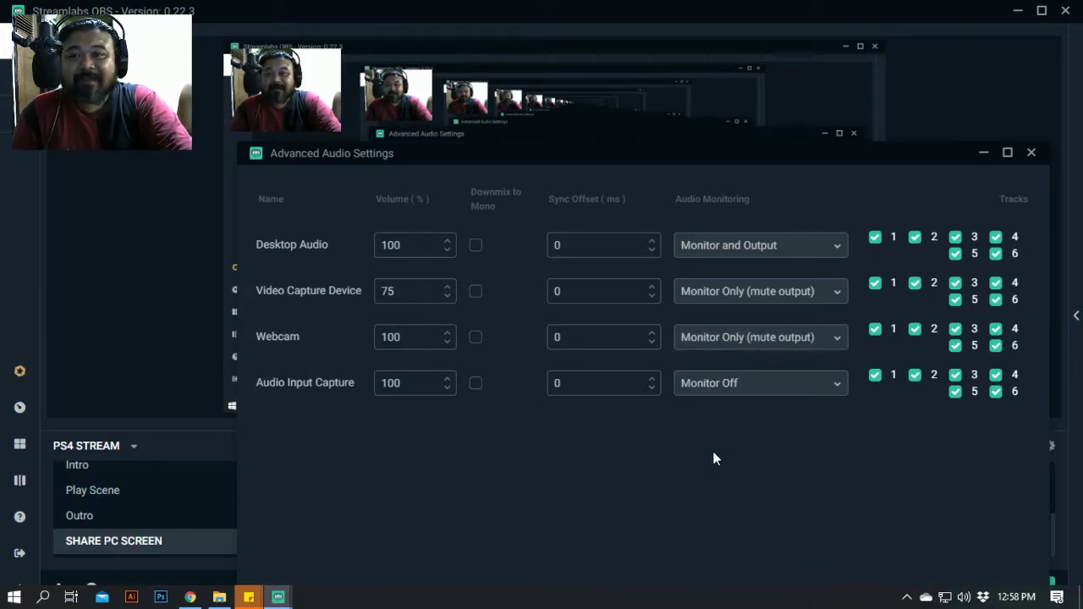
{"action": "left_click", "coordinate": [724, 335]}
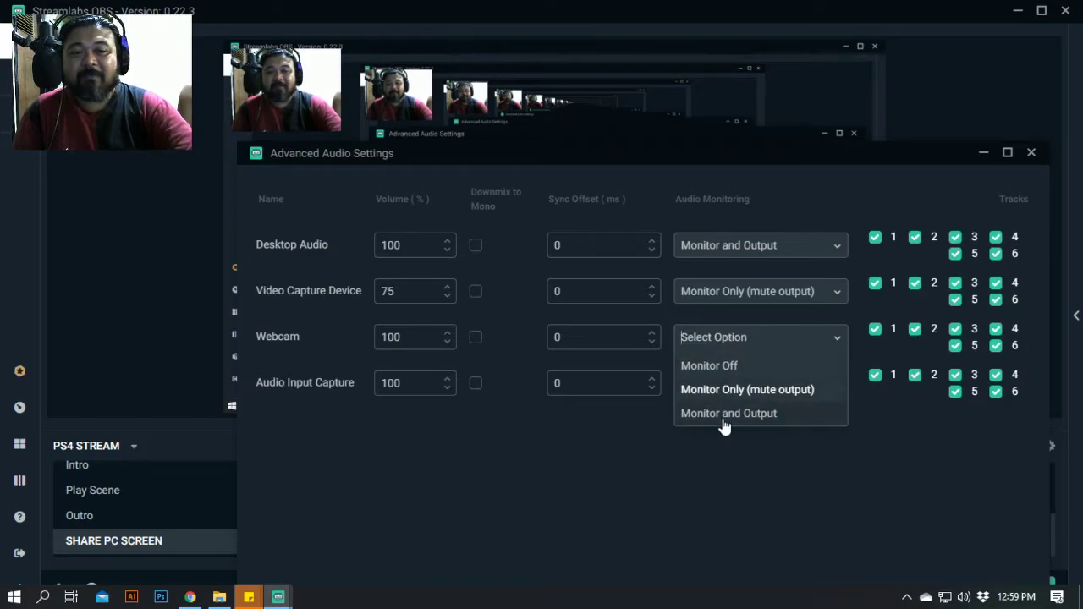
{"action": "key", "text": "Return"}
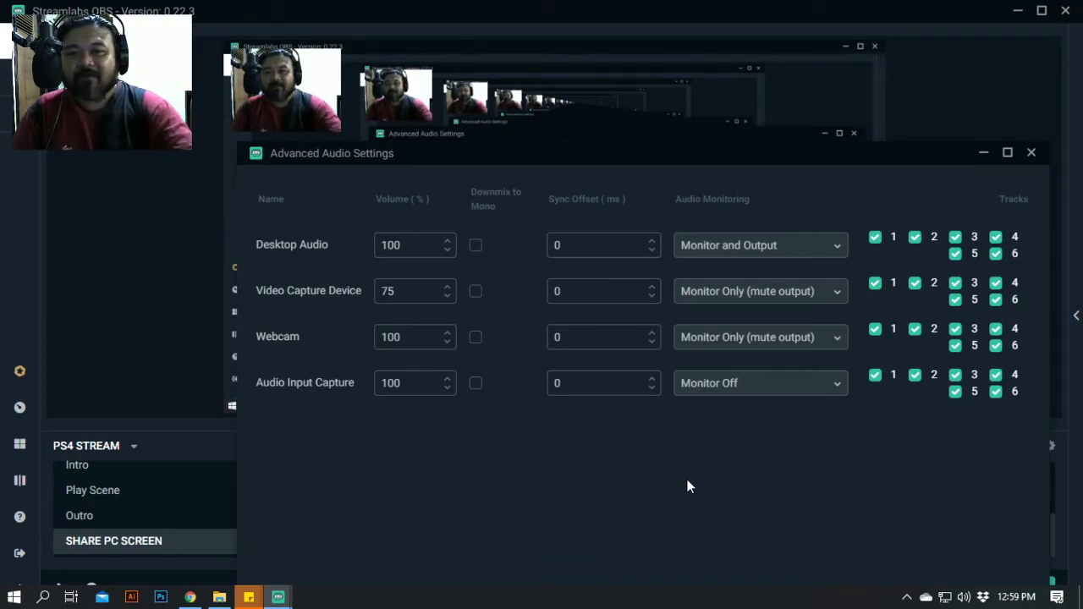
- Set the audio monitoring of Video Capture Device to Monitor Only (mute output) and recheck the alternatives
{"action": "left_click", "coordinate": [768, 298]}
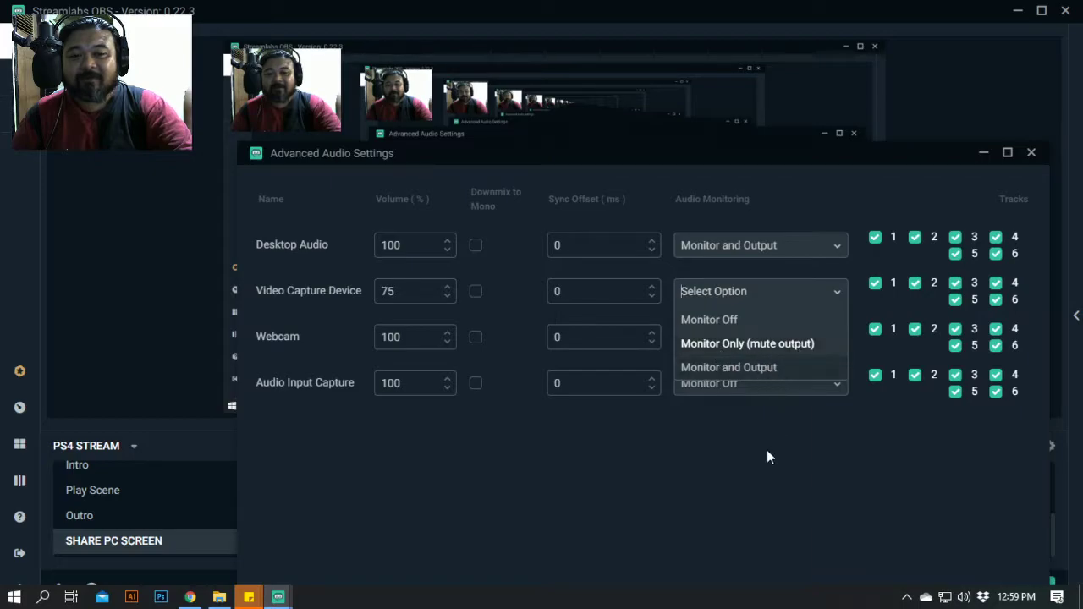
{"action": "left_click", "coordinate": [778, 344]}
{"action": "left_click", "coordinate": [764, 297]}
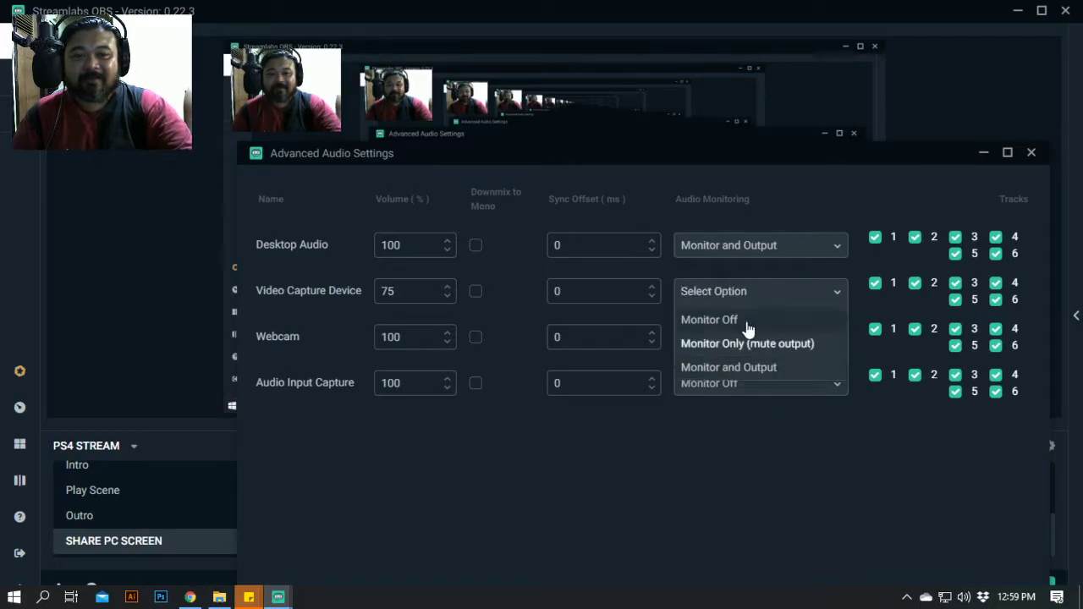
{"action": "left_click", "coordinate": [732, 445]}
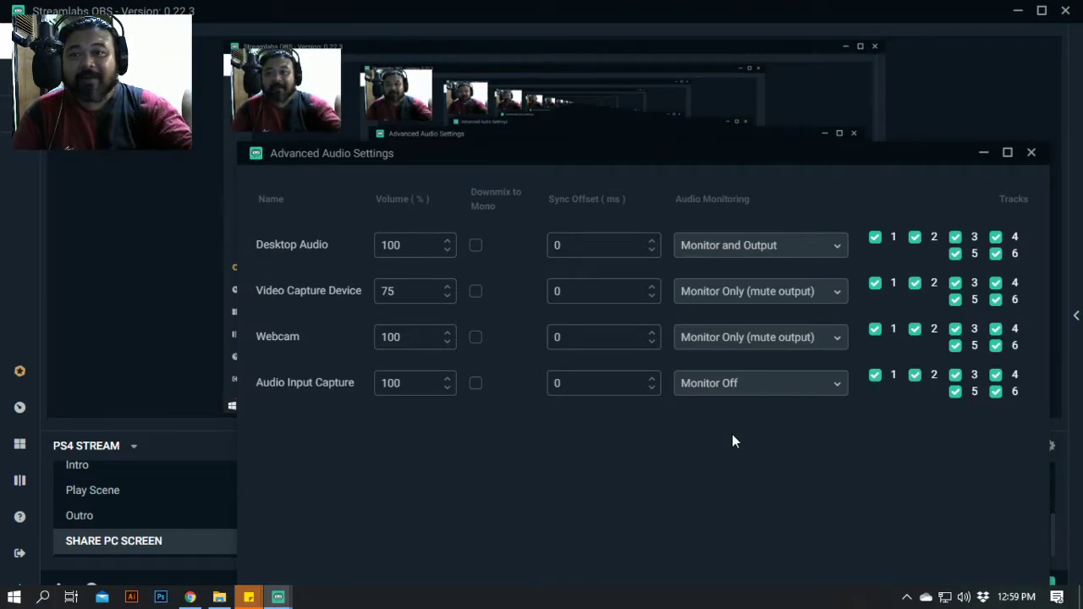
{"action": "left_click", "coordinate": [775, 294]}
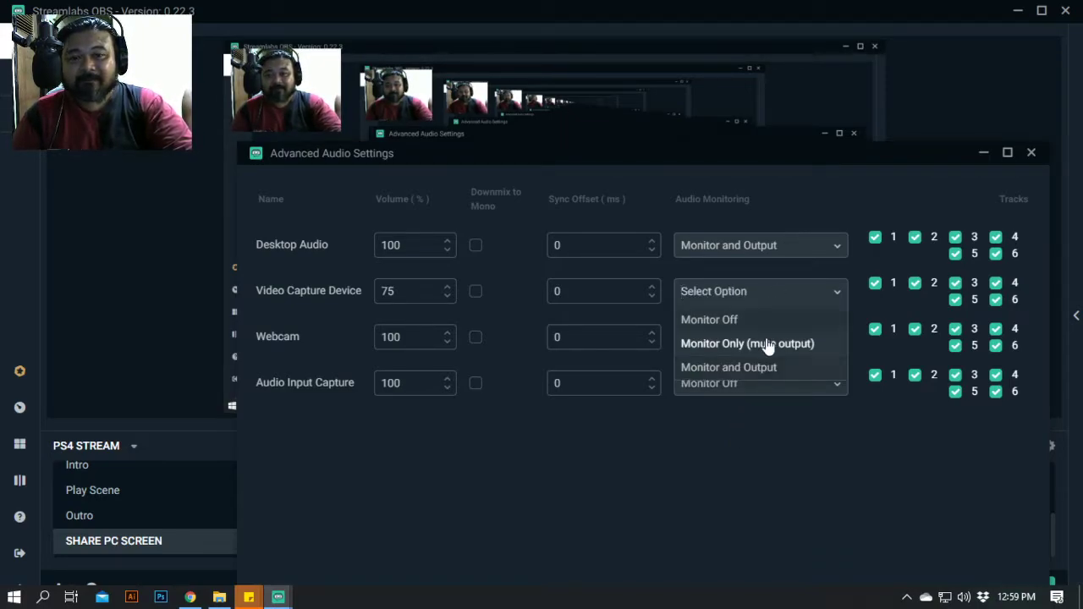
{"action": "left_click", "coordinate": [715, 483]}
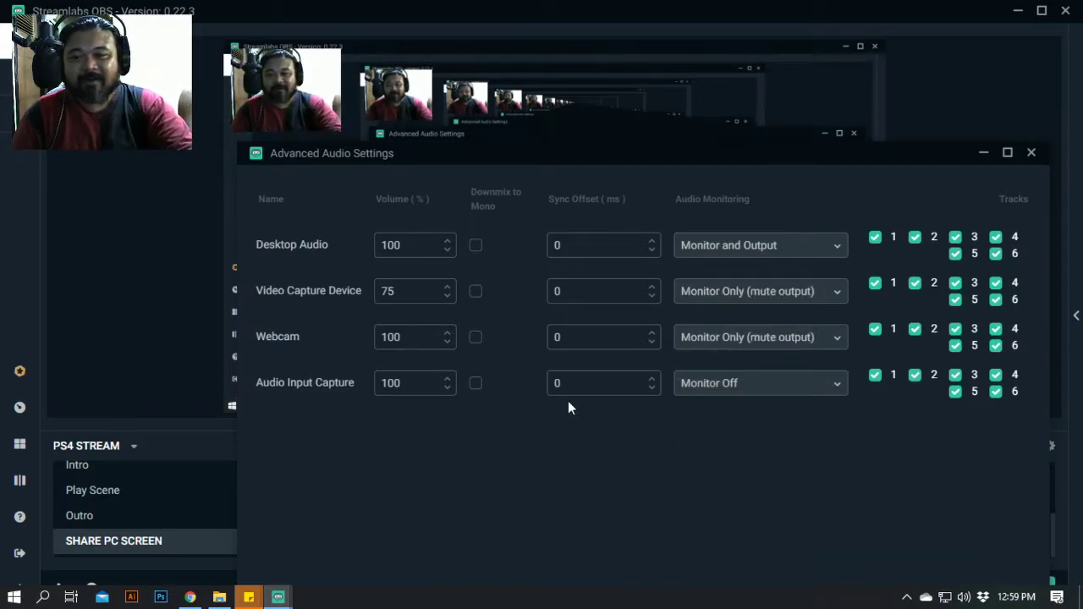
- Check the track assignments of all audio sources and close the advanced audio settings
{"action": "left_click_drag", "start_coordinate": [695, 157], "coordinate": [700, 111]}
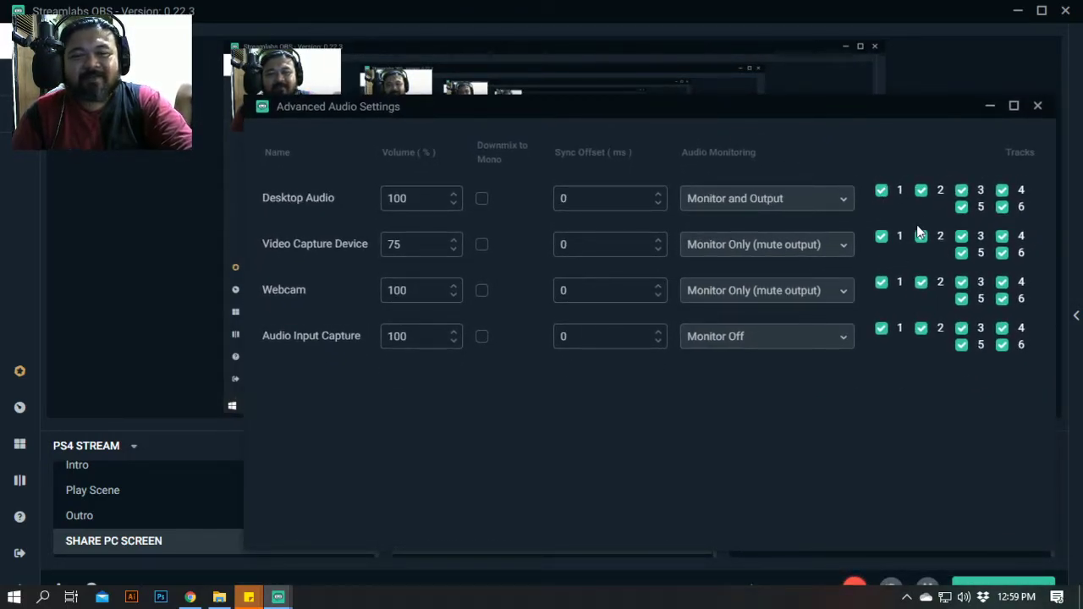
{"action": "left_click_drag", "start_coordinate": [870, 115], "coordinate": [848, 166]}
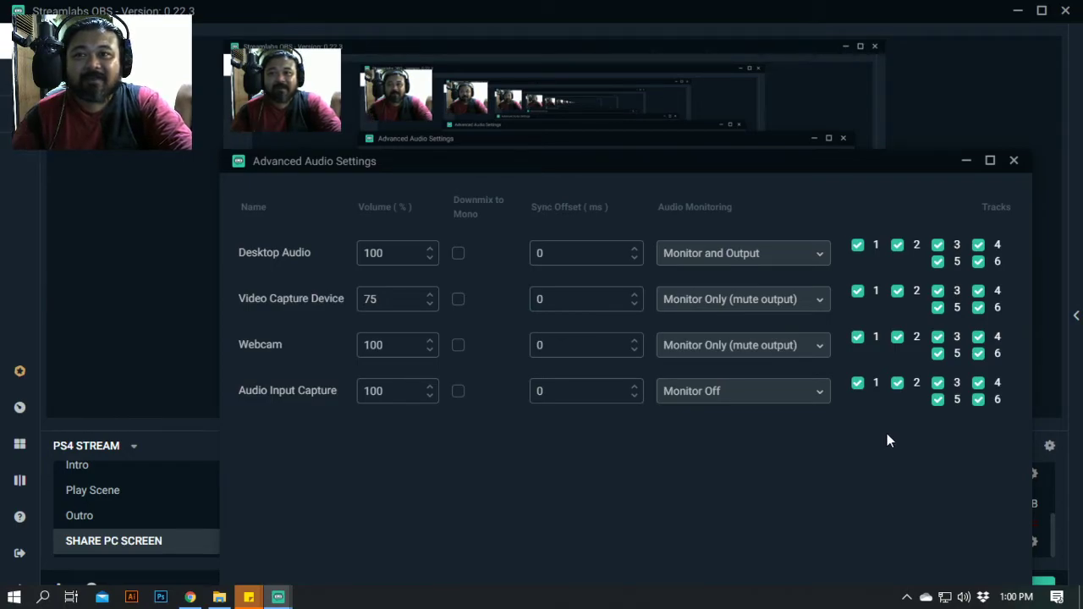
{"action": "left_click_drag", "start_coordinate": [812, 168], "coordinate": [820, 112]}
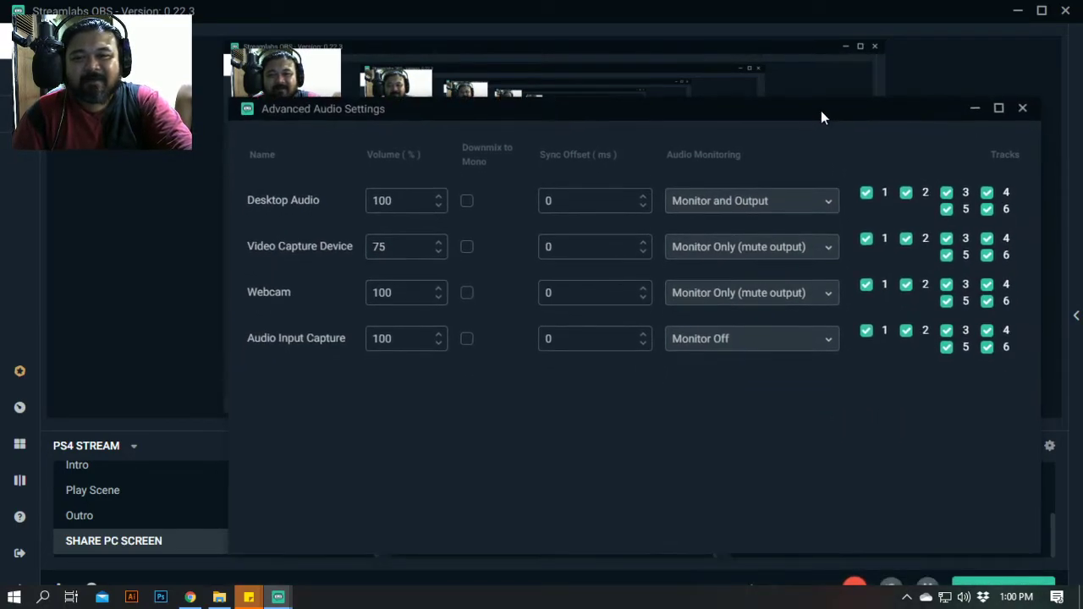
{"action": "left_click", "coordinate": [1022, 109]}
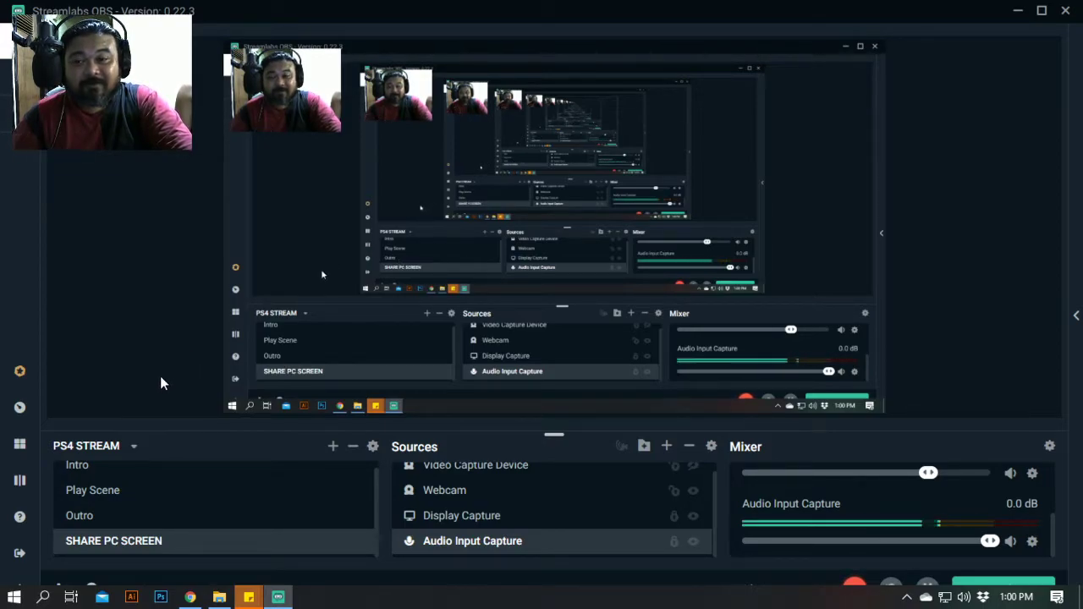
- Examine the mixer levels of Desktop Audio, Video Capture Device and Audio Input Capture
{"action": "scroll", "coordinate": [612, 528], "scroll_direction": "up", "scroll_amount": 1}
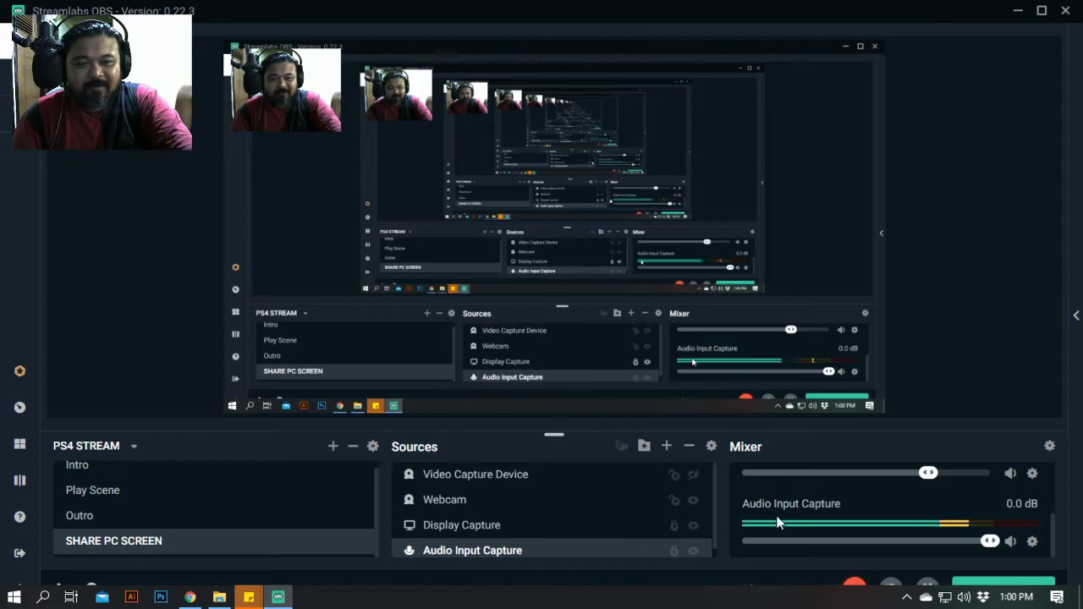
{"action": "scroll", "coordinate": [744, 501], "scroll_direction": "up", "scroll_amount": 2}
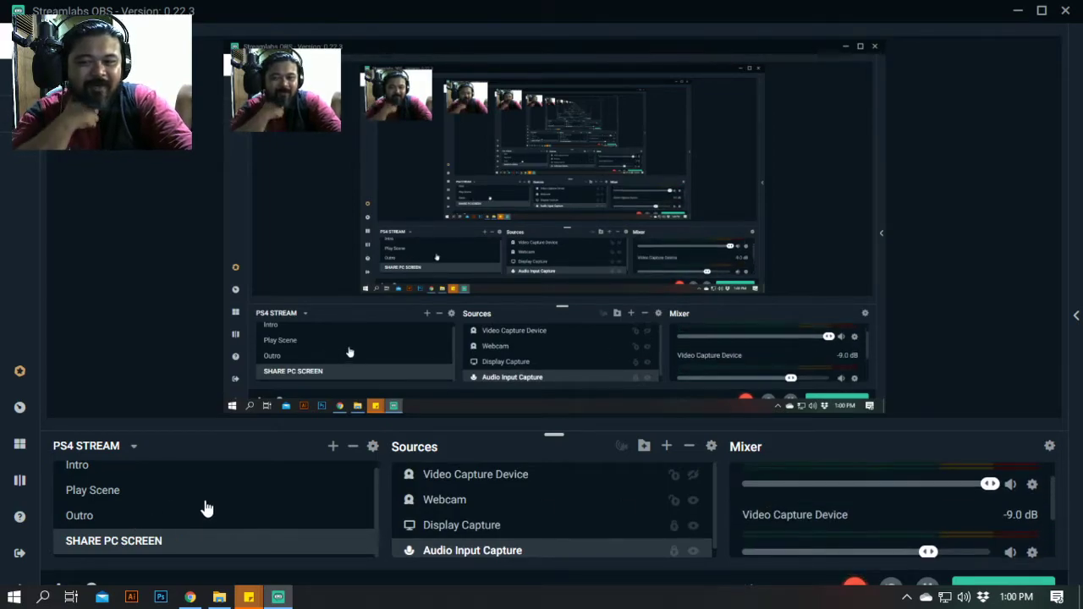
{"action": "scroll", "coordinate": [804, 524], "scroll_direction": "up", "scroll_amount": 1}
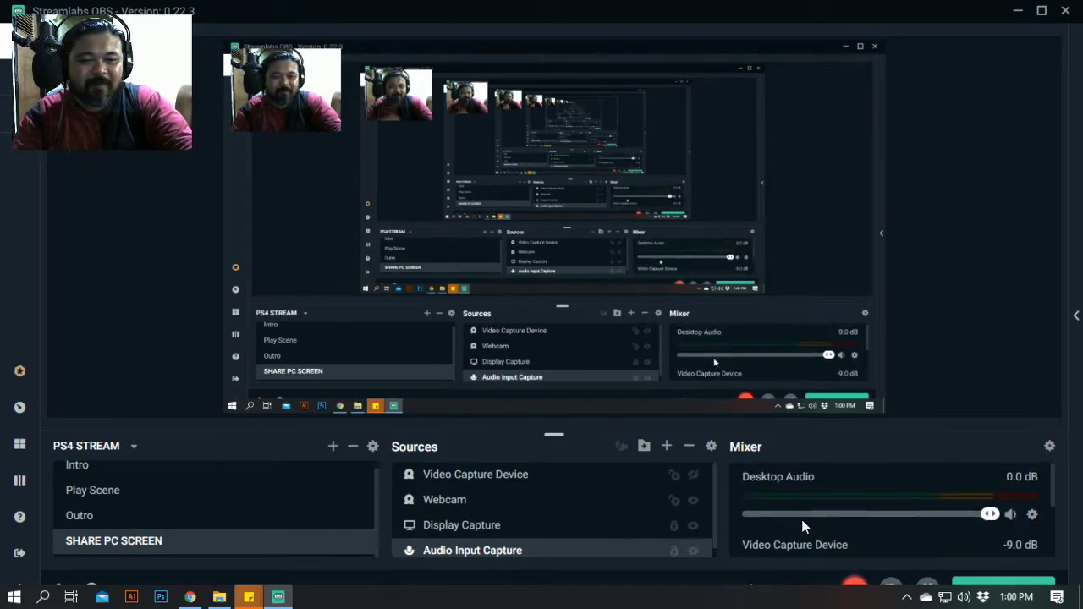
{"action": "scroll", "coordinate": [801, 519], "scroll_direction": "down", "scroll_amount": 2}
{"action": "scroll", "coordinate": [801, 519], "scroll_direction": "up", "scroll_amount": 2}
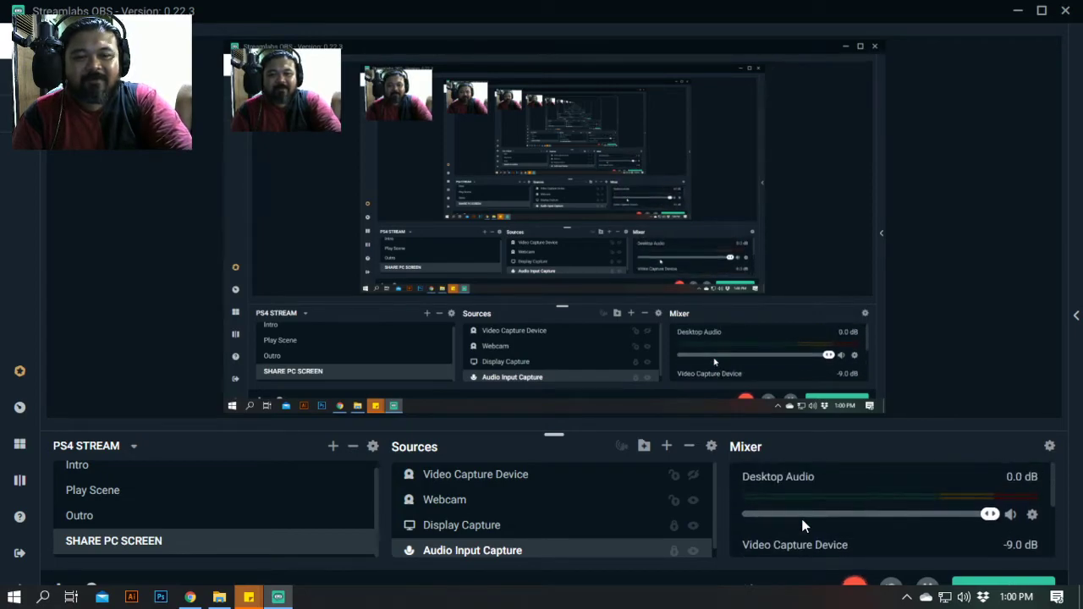
{"action": "scroll", "coordinate": [801, 518], "scroll_direction": "down", "scroll_amount": 2}
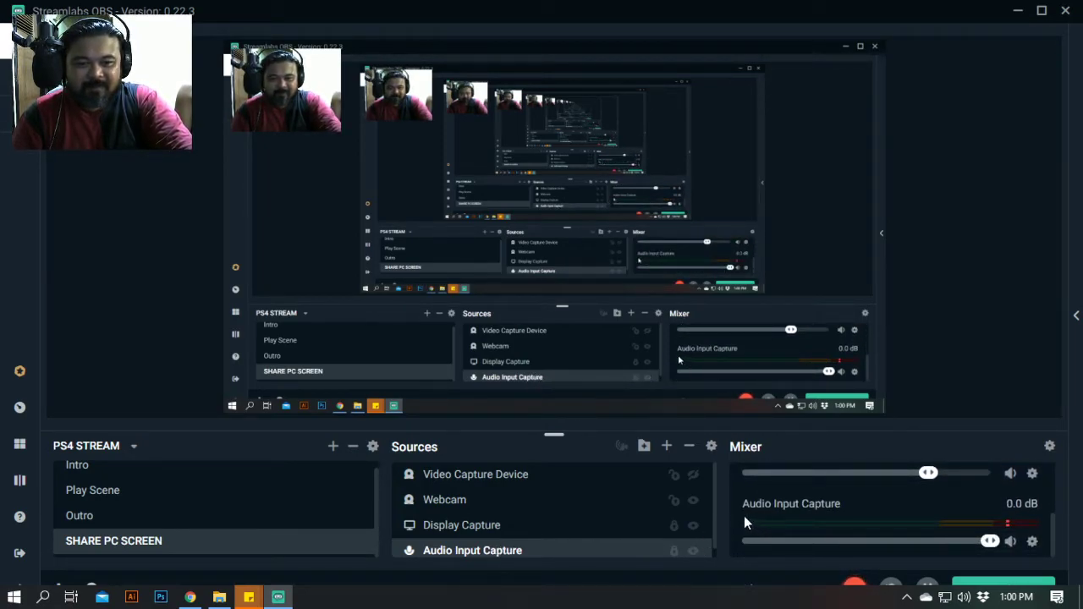
{"action": "scroll", "coordinate": [744, 523], "scroll_direction": "up", "scroll_amount": 2}
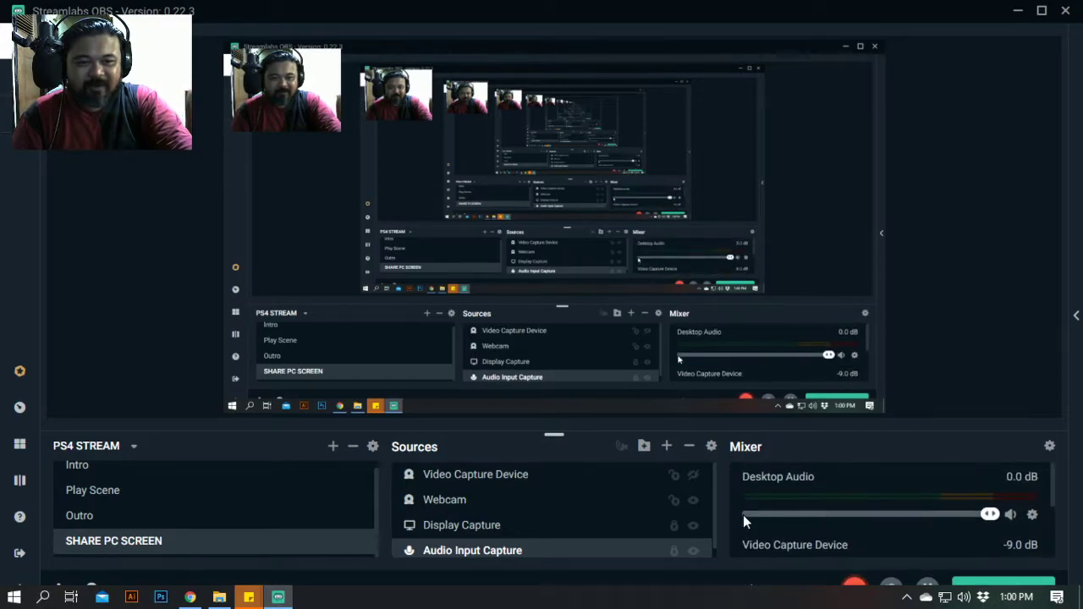
{"action": "scroll", "coordinate": [742, 514], "scroll_direction": "down", "scroll_amount": 2}
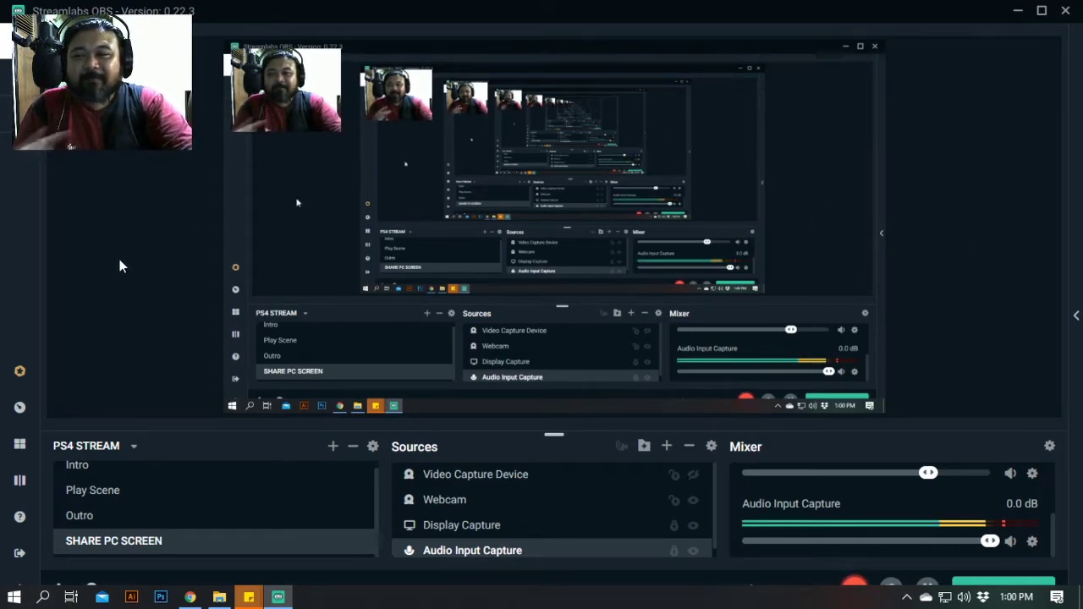
- Open the Streamlabs OBS settings, look over the General options including Output and Language, and close the settings window
{"action": "left_click", "coordinate": [15, 597]}
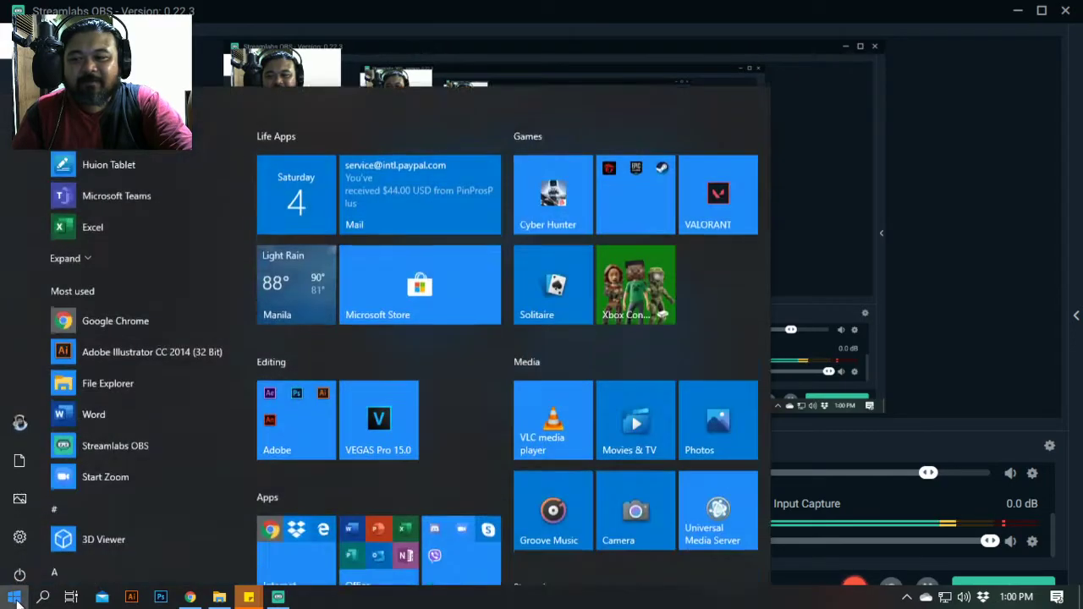
{"action": "left_click", "coordinate": [14, 598]}
{"action": "left_click", "coordinate": [58, 591]}
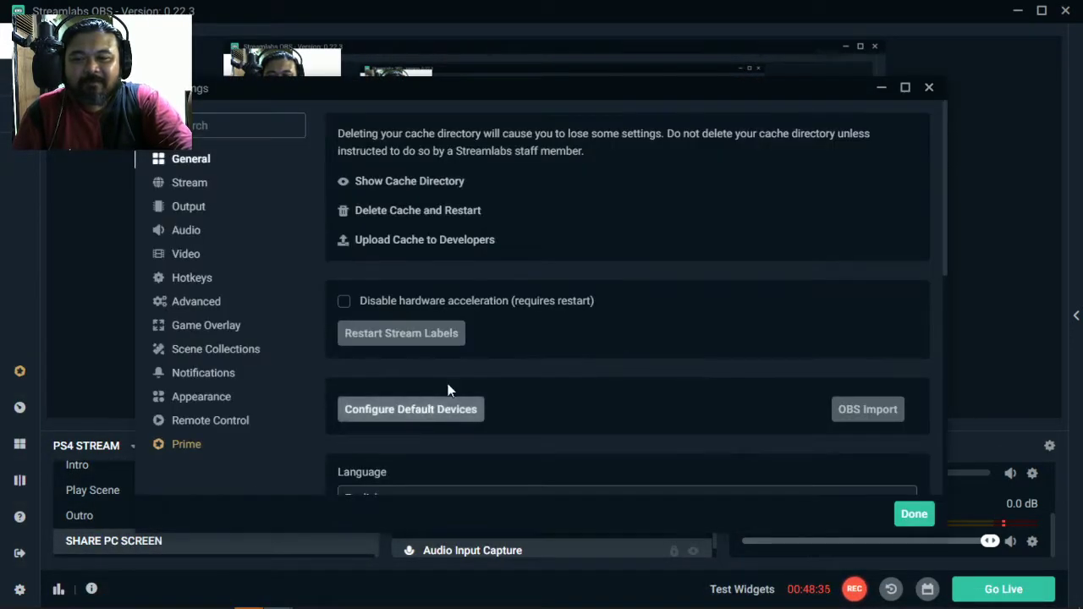
{"action": "left_click_drag", "start_coordinate": [465, 90], "coordinate": [653, 66]}
{"action": "scroll", "coordinate": [827, 303], "scroll_direction": "down", "scroll_amount": 4}
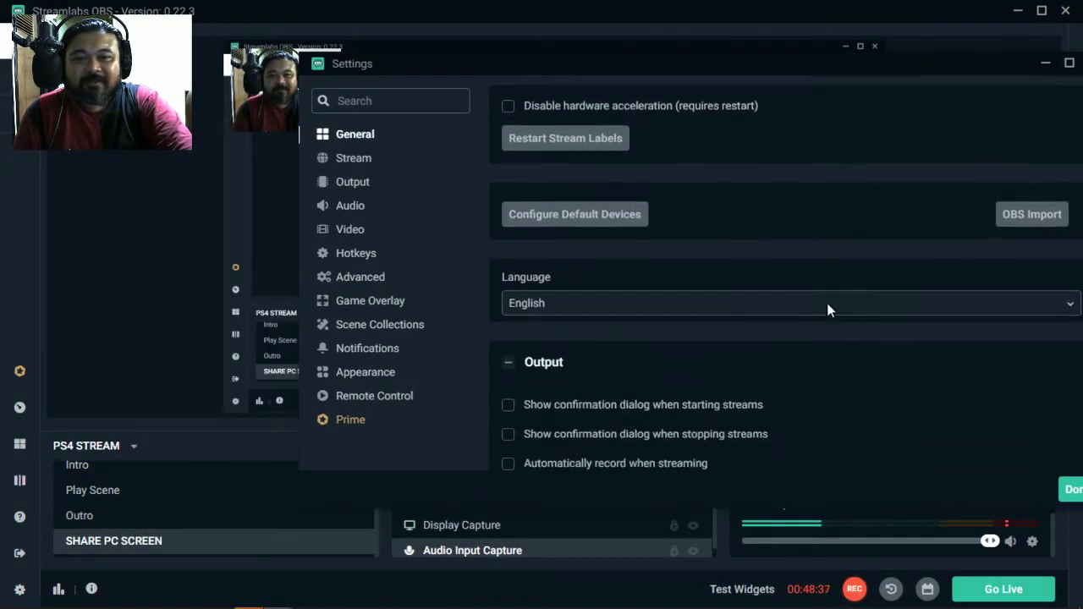
{"action": "scroll", "coordinate": [828, 303], "scroll_direction": "up", "scroll_amount": 1}
{"action": "scroll", "coordinate": [852, 198], "scroll_direction": "up", "scroll_amount": 1}
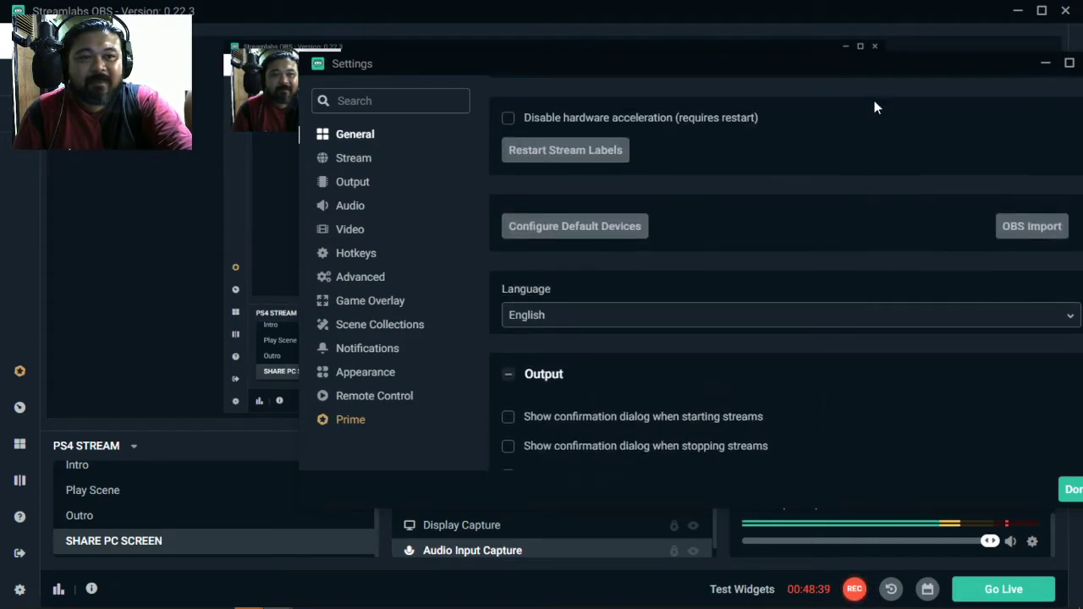
{"action": "left_click_drag", "start_coordinate": [853, 64], "coordinate": [749, 61]}
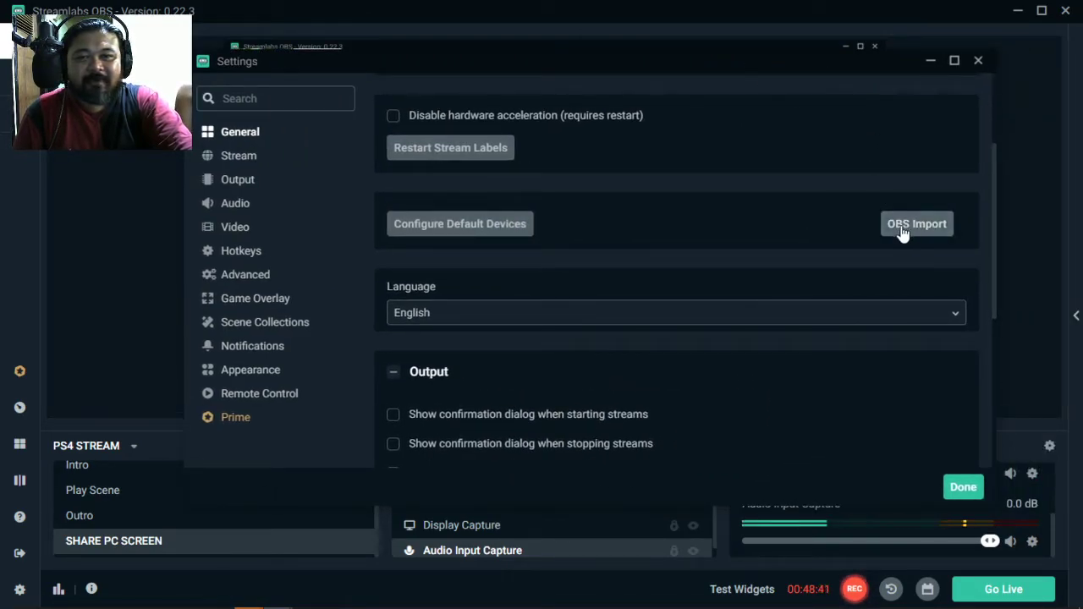
{"action": "scroll", "coordinate": [732, 347], "scroll_direction": "down", "scroll_amount": 3}
{"action": "scroll", "coordinate": [733, 349], "scroll_direction": "up", "scroll_amount": 2}
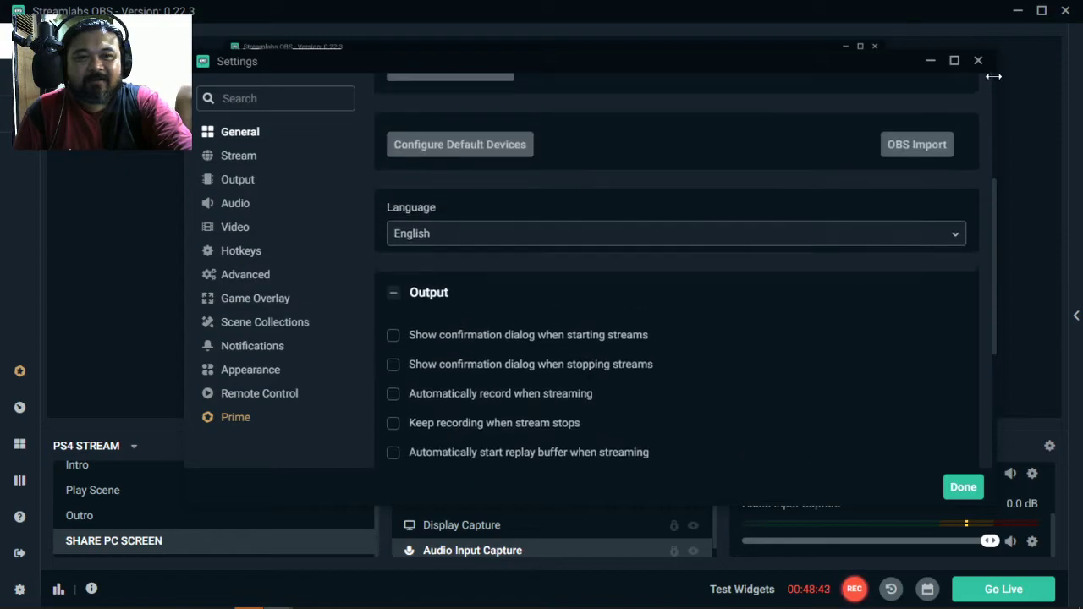
{"action": "left_click", "coordinate": [978, 62]}
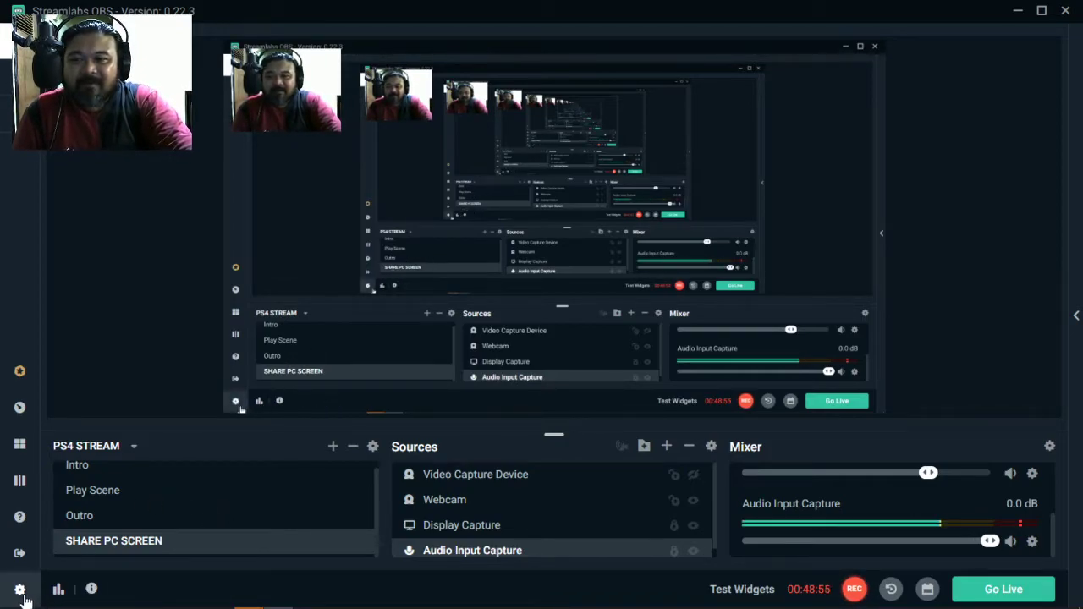
- Open the scene transitions of the PS4 STREAM collection, look over the listed transitions, and close the window
{"action": "left_click", "coordinate": [374, 448]}
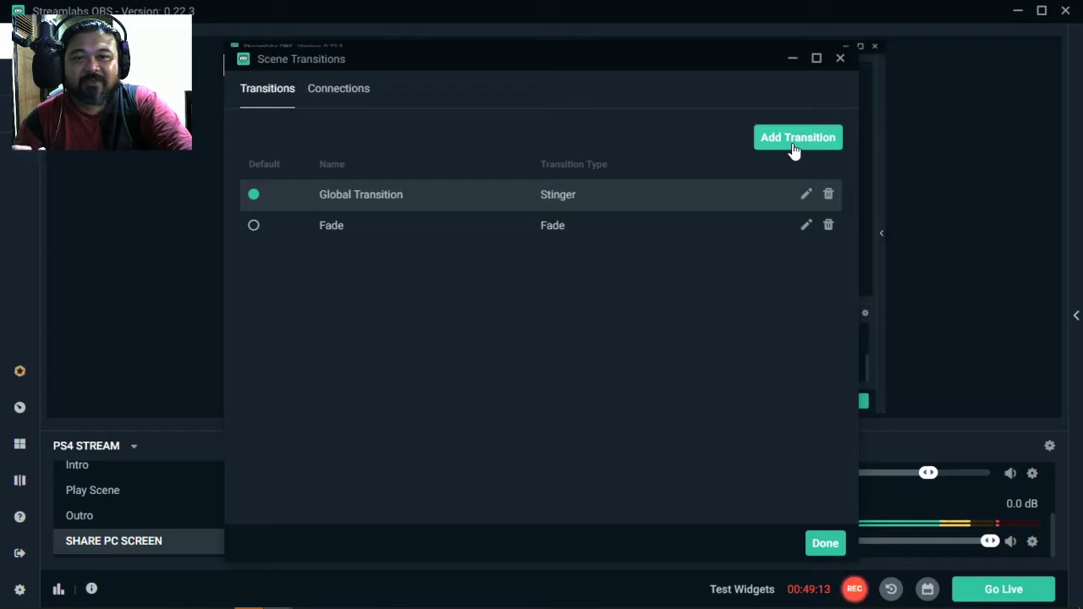
{"action": "left_click_drag", "start_coordinate": [437, 62], "coordinate": [455, 100]}
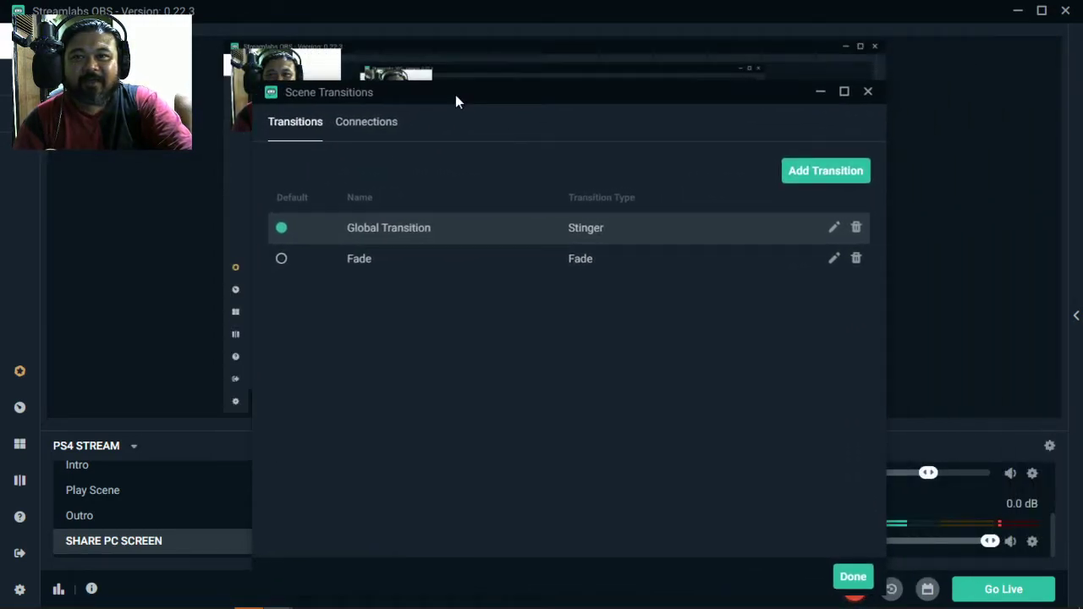
{"action": "left_click", "coordinate": [867, 91]}
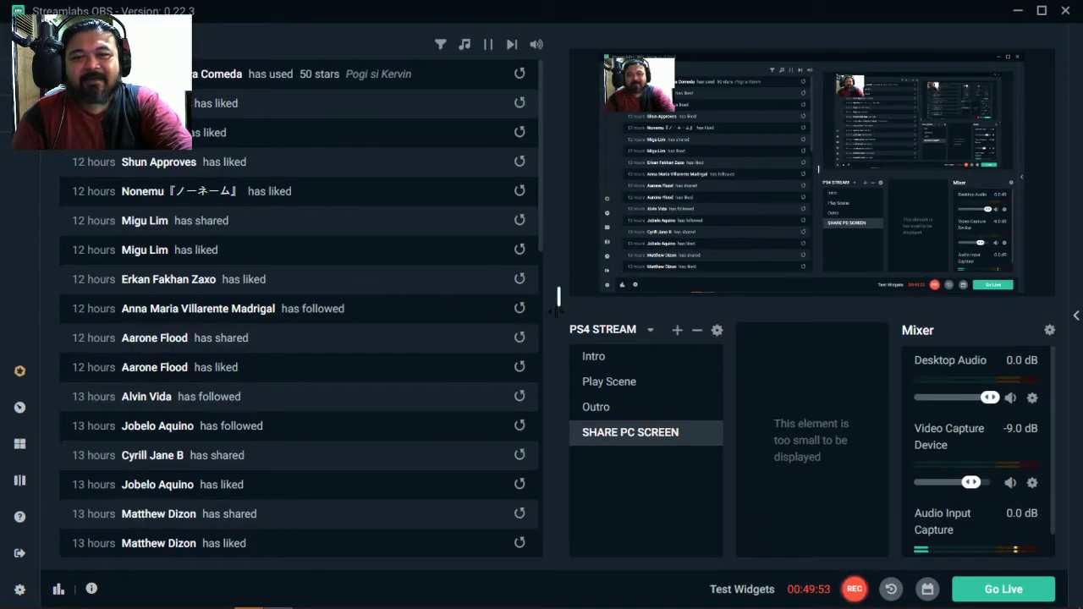
- Adjust the width of the recent events feed and expand the chat panel beside the editor
{"action": "left_click_drag", "start_coordinate": [344, 294], "coordinate": [348, 294]}
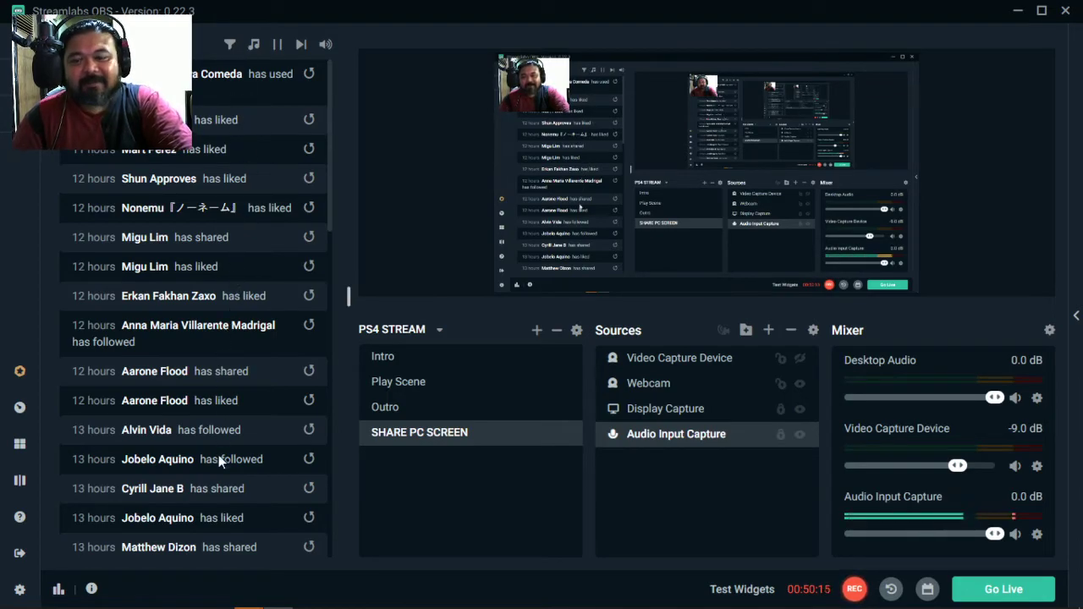
{"action": "left_click", "coordinate": [1075, 315]}
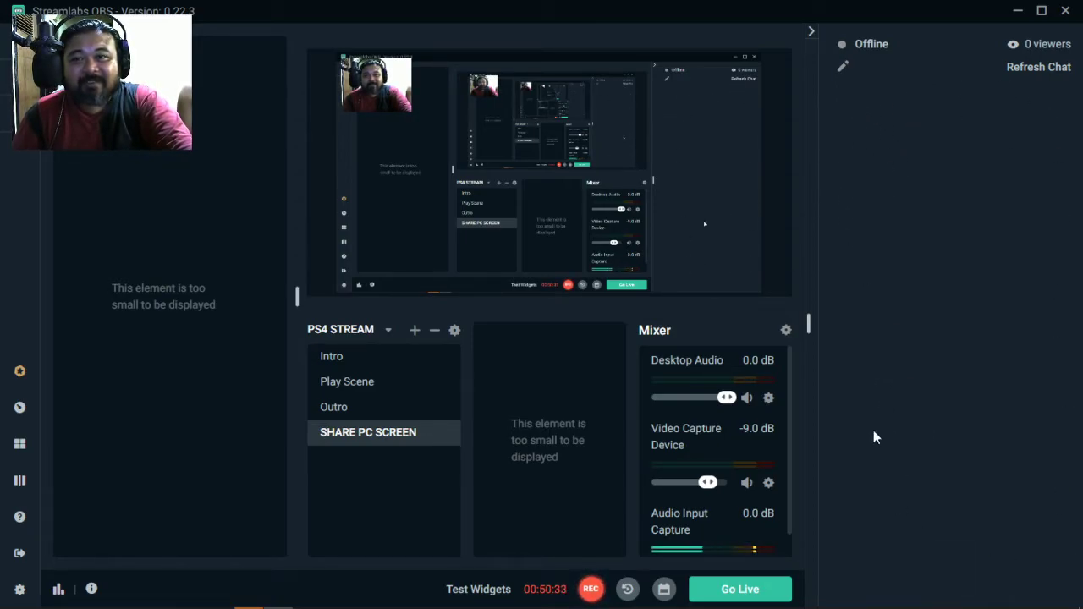
{"action": "left_click_drag", "start_coordinate": [295, 298], "coordinate": [329, 298]}
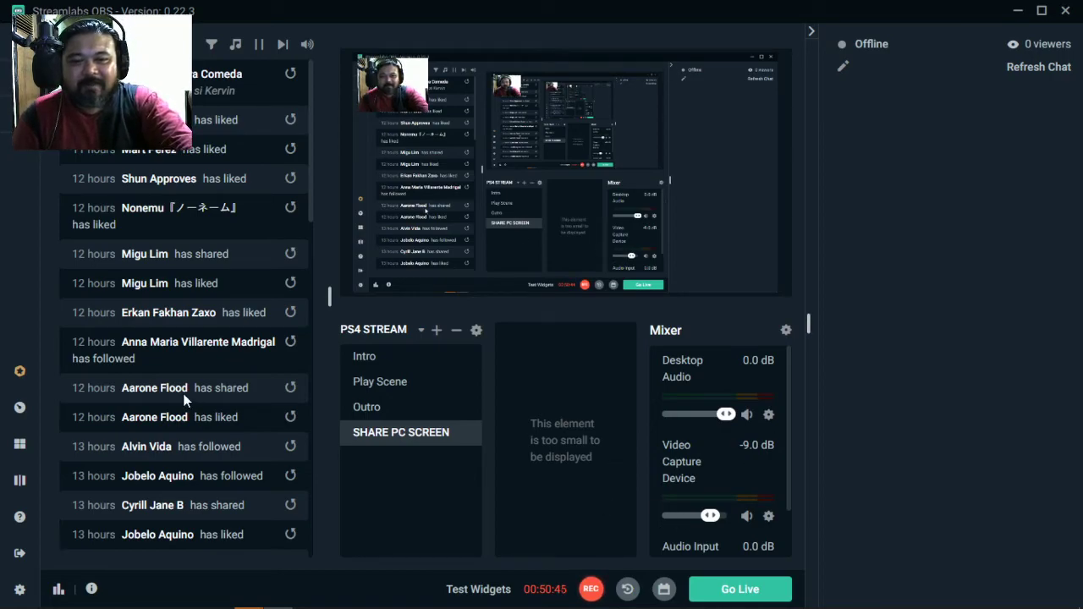
- Examine the mixer levels of all three audio sources, collapsing the chat panel to see them at full width
{"action": "scroll", "coordinate": [745, 452], "scroll_direction": "down", "scroll_amount": 2}
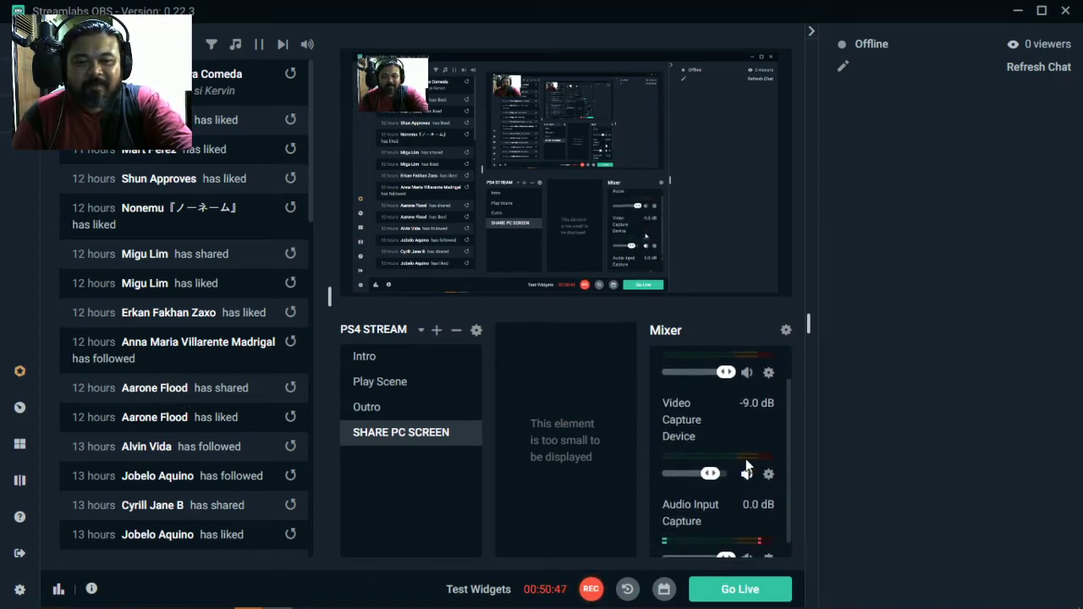
{"action": "scroll", "coordinate": [745, 458], "scroll_direction": "up", "scroll_amount": 1}
{"action": "scroll", "coordinate": [745, 458], "scroll_direction": "down", "scroll_amount": 1}
{"action": "scroll", "coordinate": [735, 483], "scroll_direction": "up", "scroll_amount": 2}
{"action": "scroll", "coordinate": [705, 514], "scroll_direction": "down", "scroll_amount": 2}
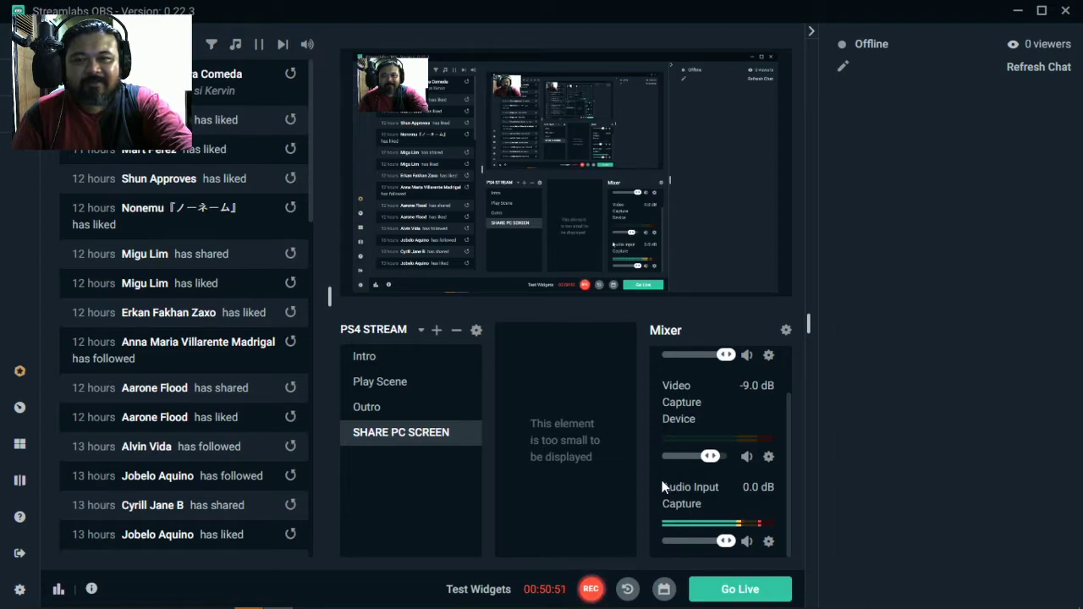
{"action": "scroll", "coordinate": [660, 479], "scroll_direction": "up", "scroll_amount": 1}
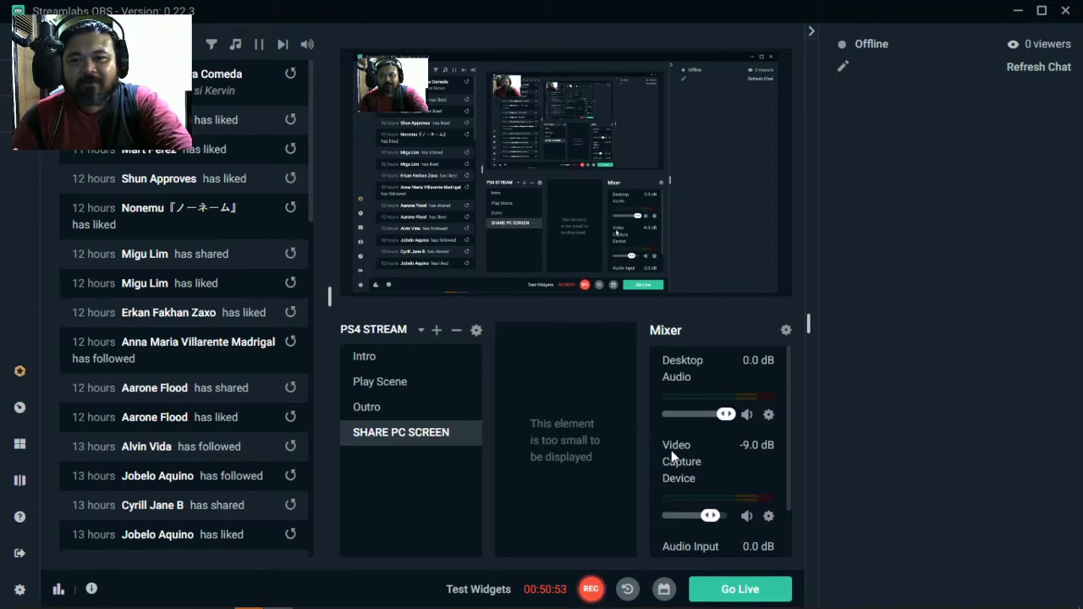
{"action": "scroll", "coordinate": [671, 450], "scroll_direction": "down", "scroll_amount": 1}
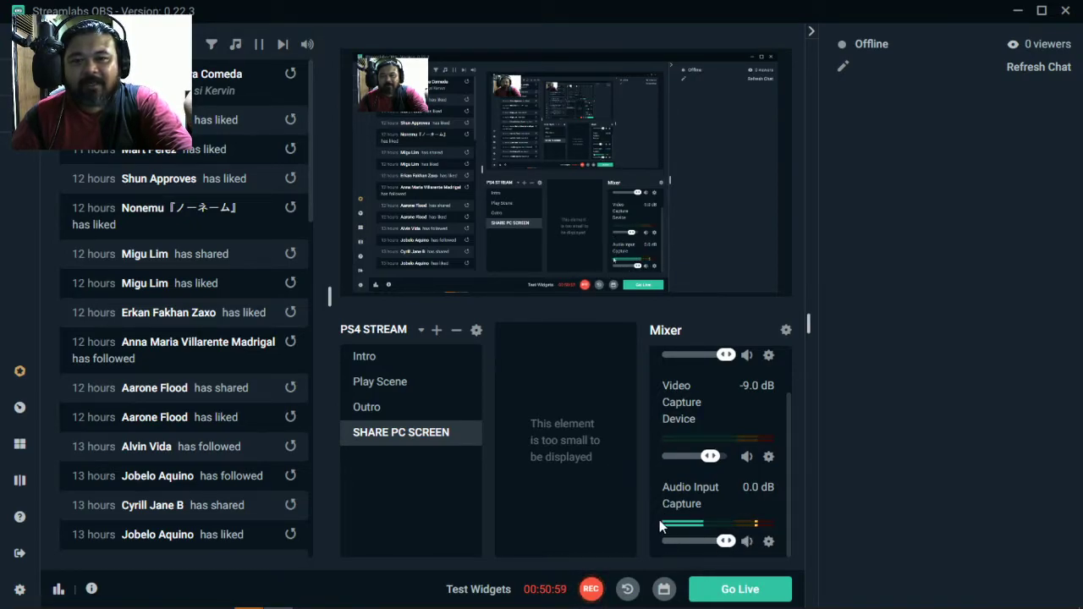
{"action": "scroll", "coordinate": [657, 520], "scroll_direction": "up", "scroll_amount": 1}
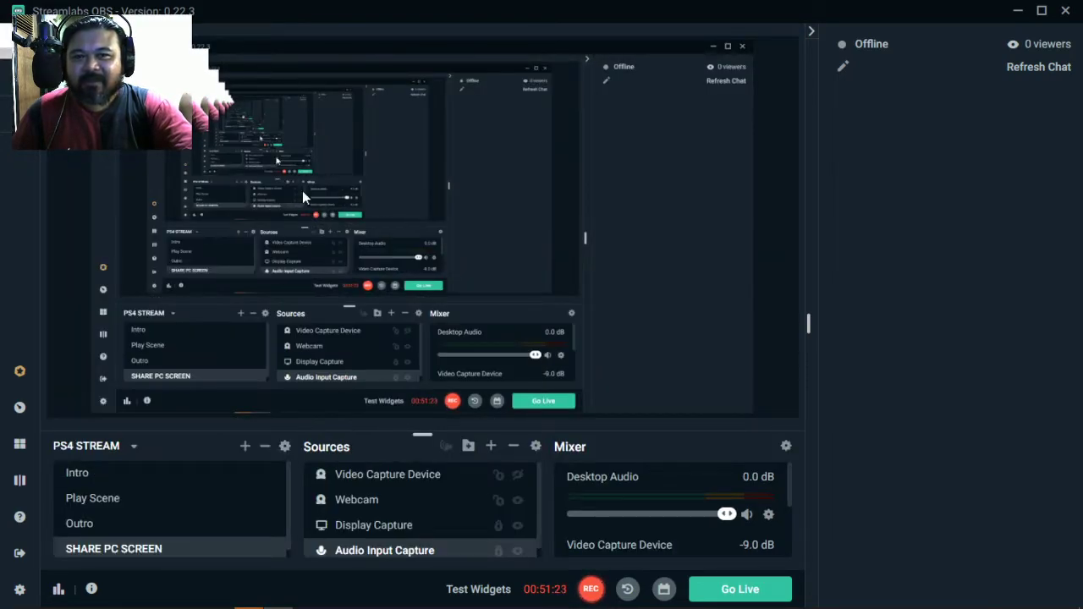
{"action": "left_click", "coordinate": [810, 32]}
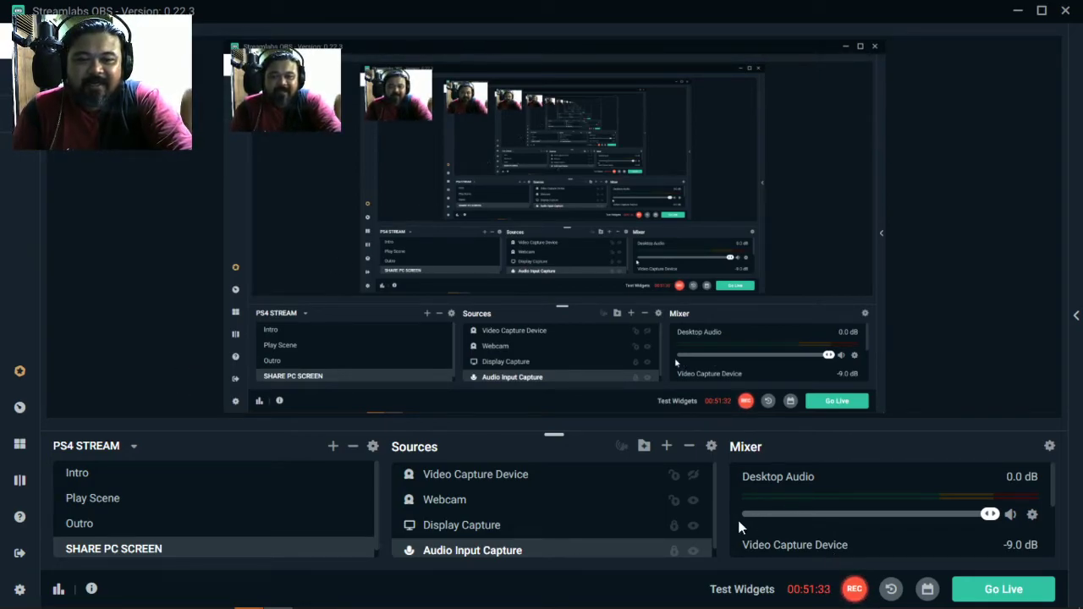
{"action": "scroll", "coordinate": [738, 526], "scroll_direction": "down", "scroll_amount": 3}
{"action": "scroll", "coordinate": [737, 526], "scroll_direction": "up", "scroll_amount": 3}
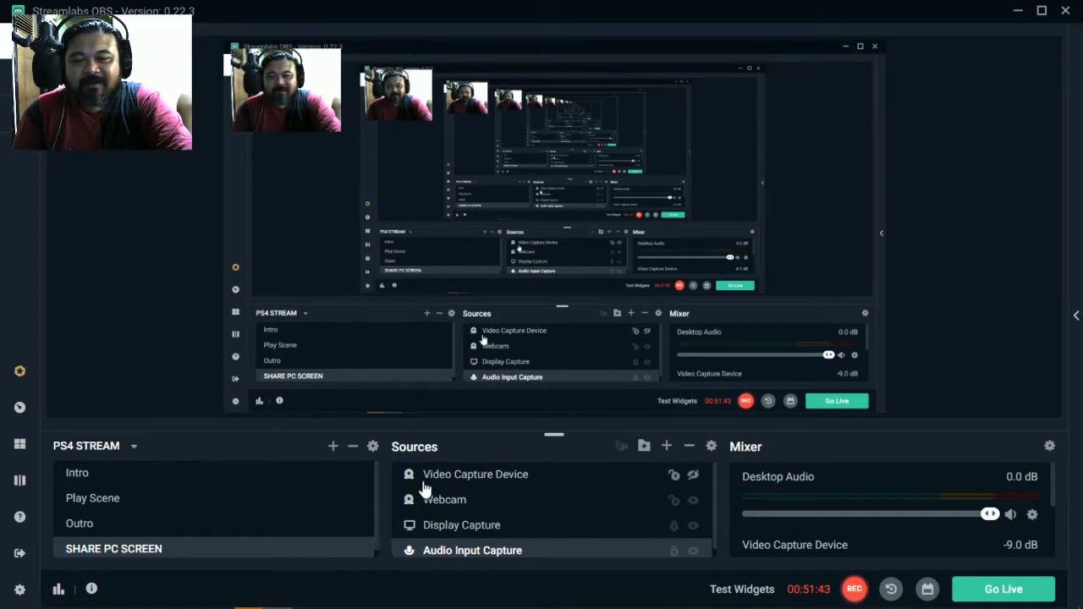
- Make the Video Capture Device source visible in the SHARE PC SCREEN scene and clear the selection
{"action": "left_click", "coordinate": [529, 484]}
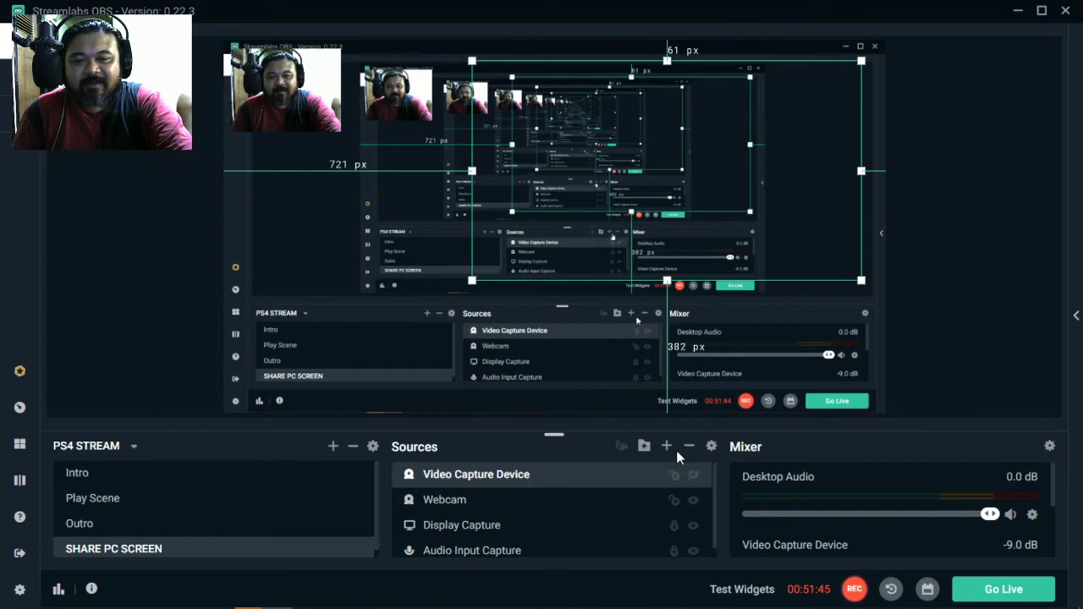
{"action": "left_click", "coordinate": [694, 477]}
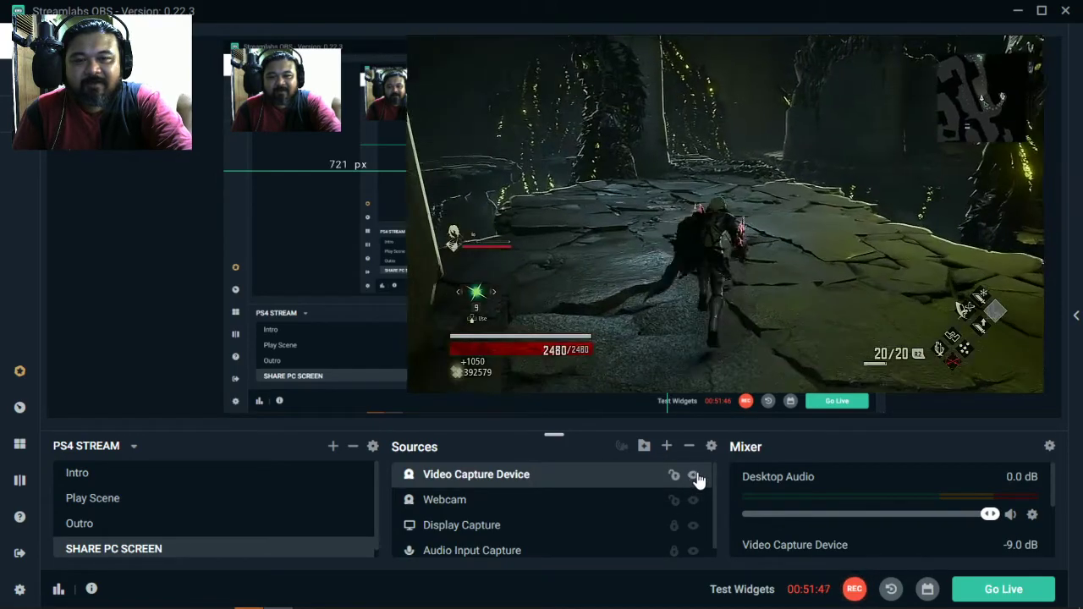
{"action": "left_click", "coordinate": [167, 282]}
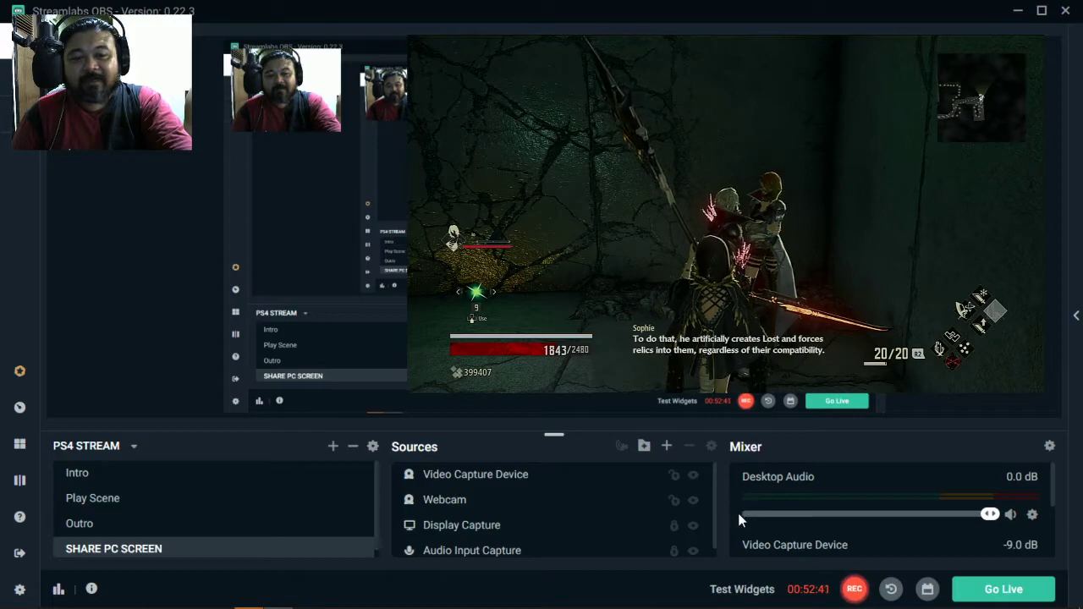
- Check the Video Capture Device and Audio Input Capture levels in the mixer while the gameplay is showing
{"action": "scroll", "coordinate": [1058, 508], "scroll_direction": "down", "scroll_amount": 2}
{"action": "left_click_drag", "start_coordinate": [1058, 514], "coordinate": [1059, 494]}
{"action": "scroll", "coordinate": [1059, 494], "scroll_direction": "down", "scroll_amount": 1}
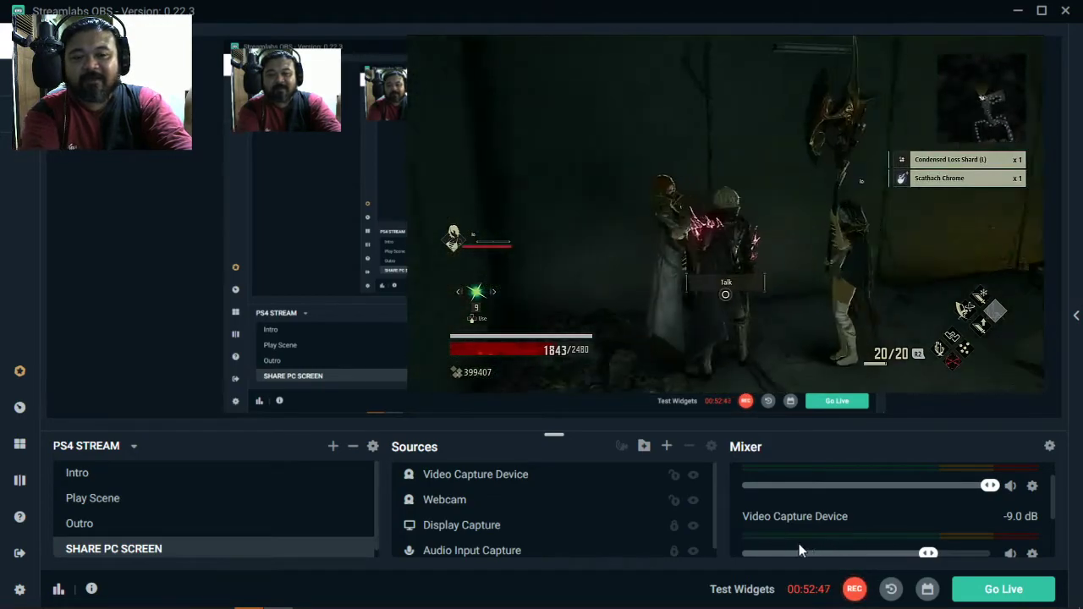
{"action": "scroll", "coordinate": [795, 533], "scroll_direction": "down", "scroll_amount": 1}
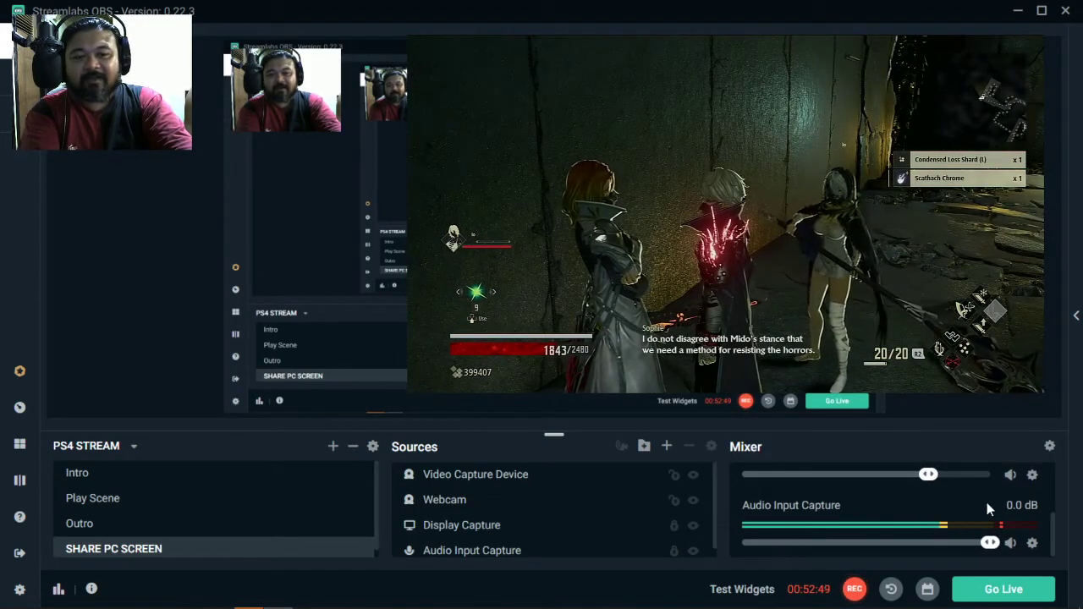
{"action": "left_click_drag", "start_coordinate": [1055, 528], "coordinate": [1056, 495]}
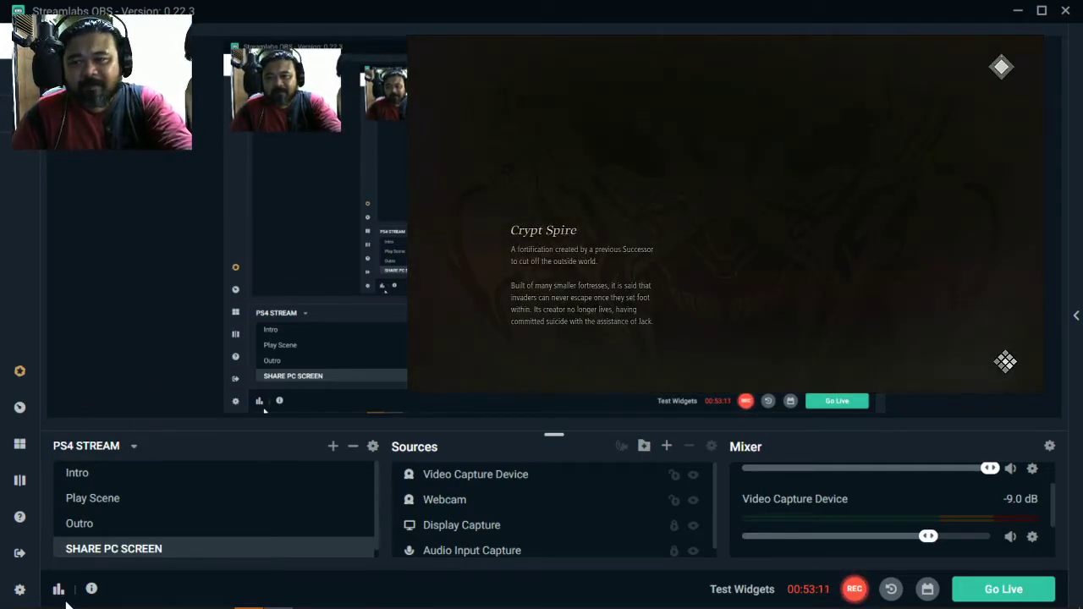
- Search Windows for "control" and open the Control Panel
{"action": "mouse_move", "coordinate": [949, 601]}
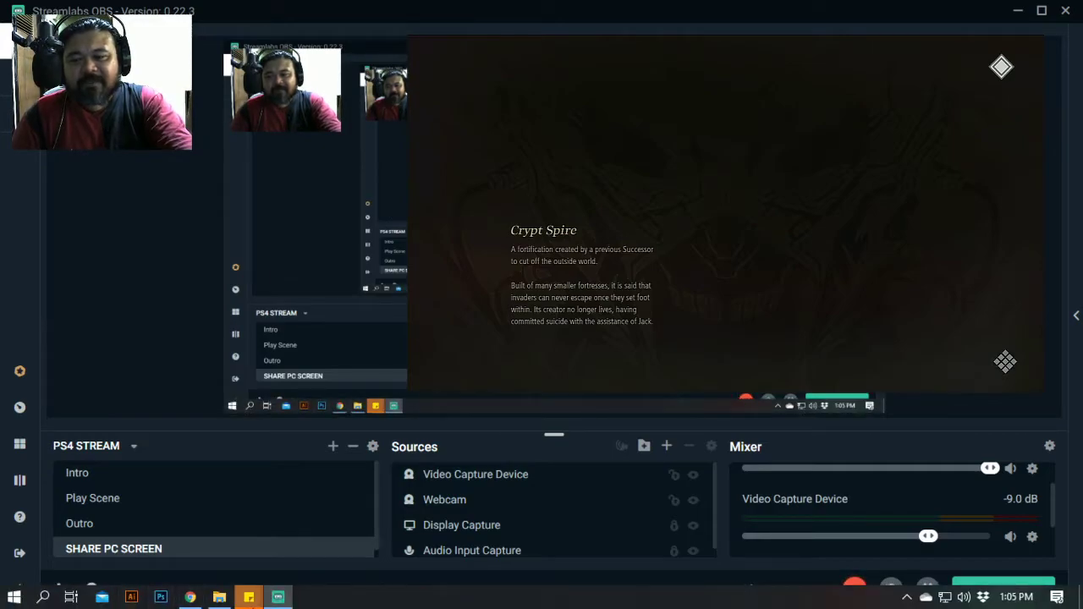
{"action": "left_click", "coordinate": [906, 598]}
{"action": "left_click", "coordinate": [906, 597]}
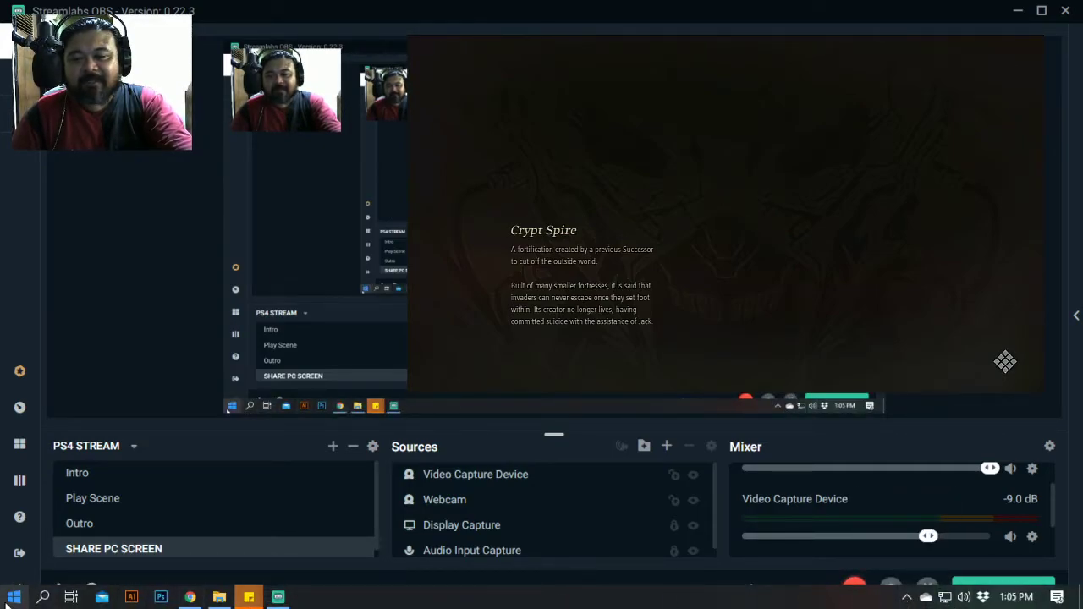
{"action": "left_click", "coordinate": [44, 597]}
{"action": "type", "text": "co"}
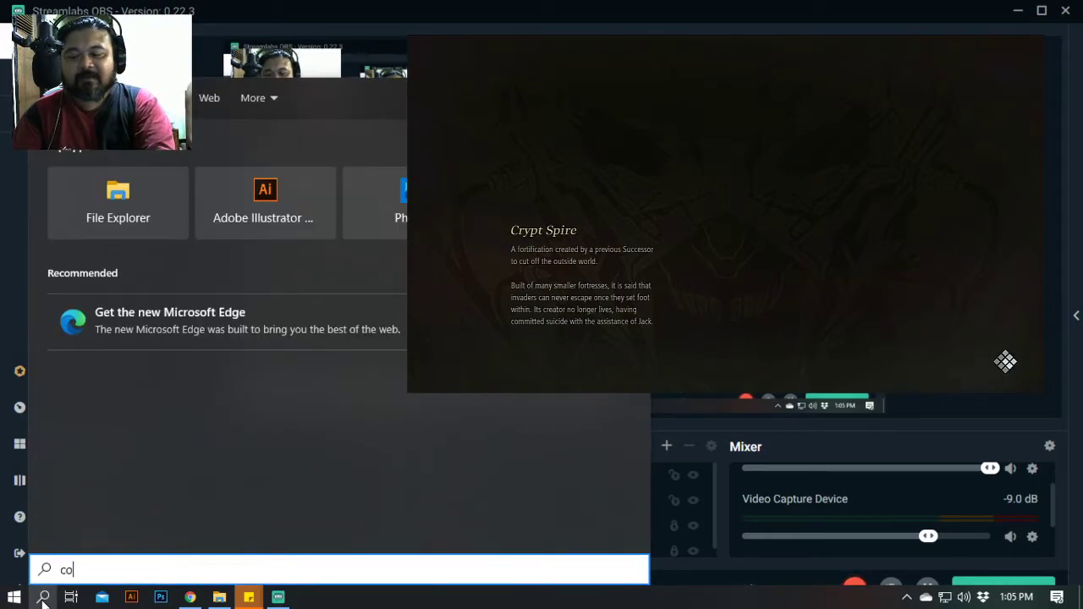
{"action": "type", "text": "ntrol"}
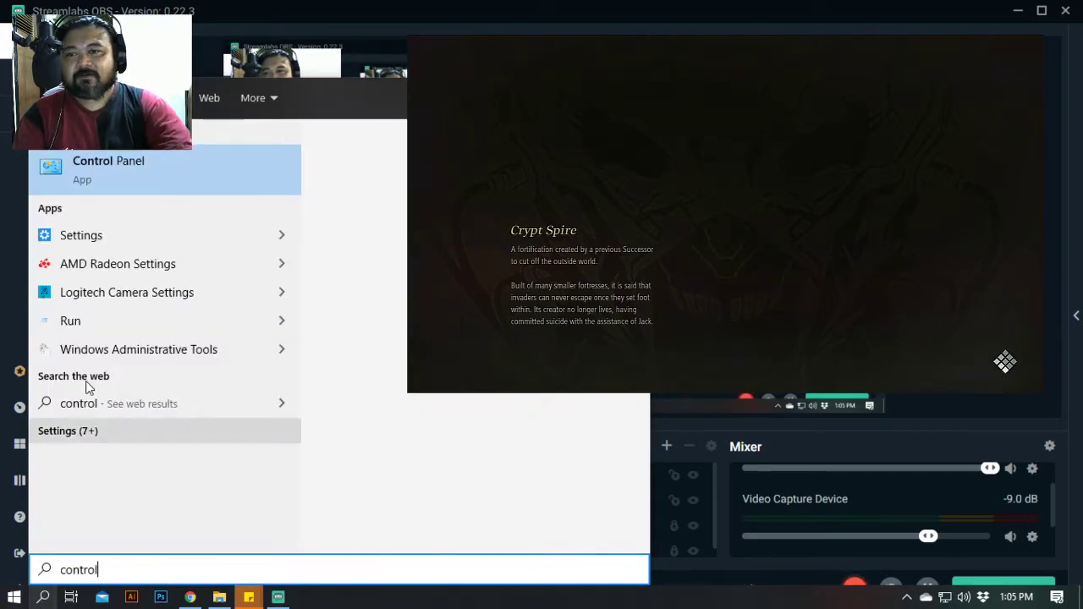
{"action": "left_click", "coordinate": [135, 177]}
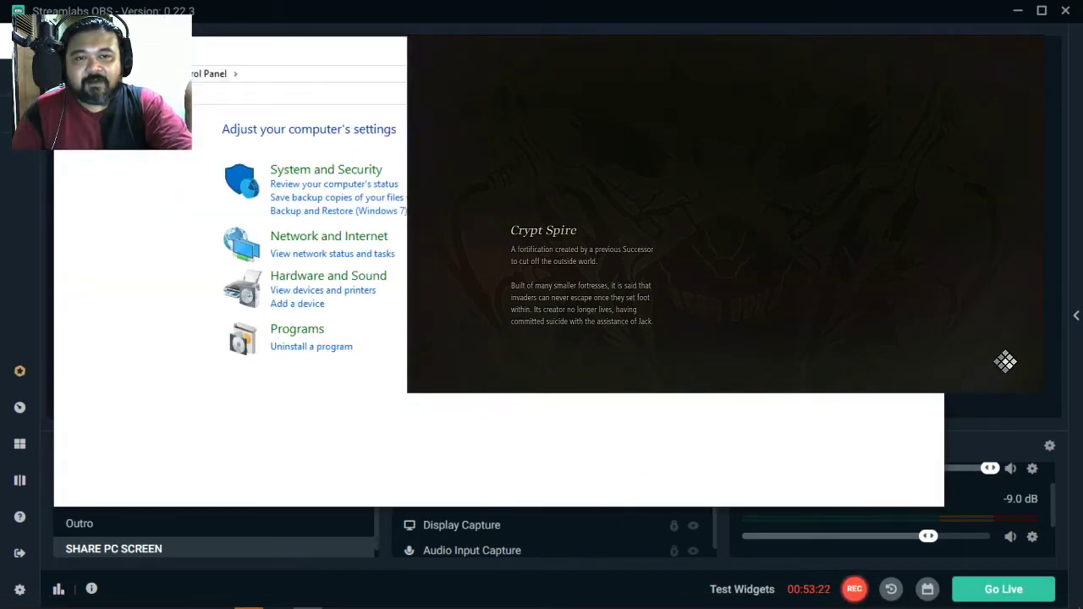
- Hide the Video Capture Device source and bring the Control Panel window back to an unobstructed spot
{"action": "left_click", "coordinate": [935, 14]}
{"action": "left_click", "coordinate": [692, 475]}
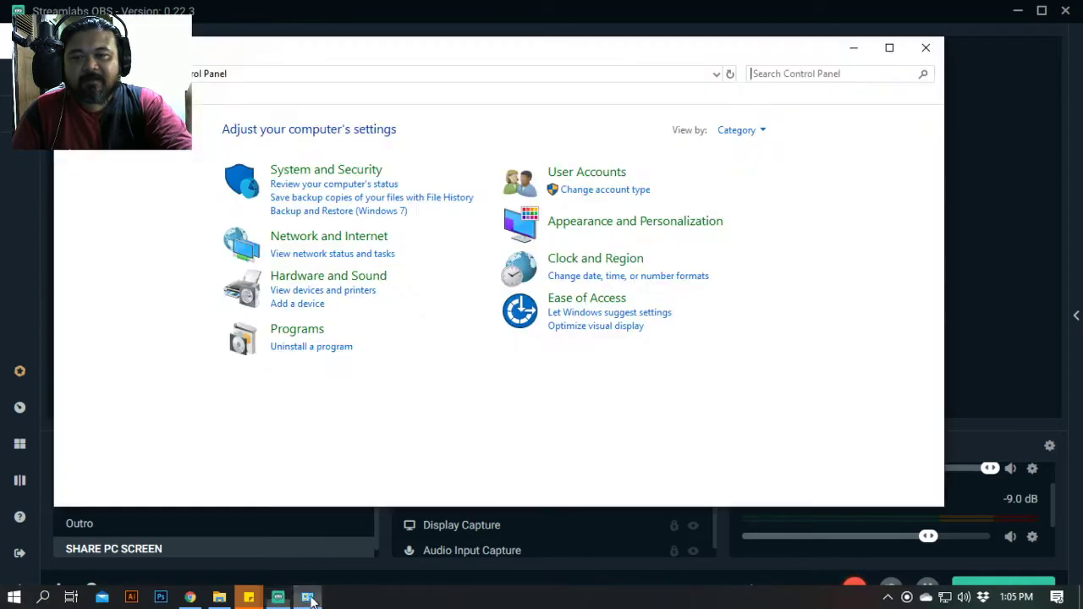
{"action": "left_click", "coordinate": [307, 596]}
{"action": "left_click_drag", "start_coordinate": [524, 51], "coordinate": [781, 86]}
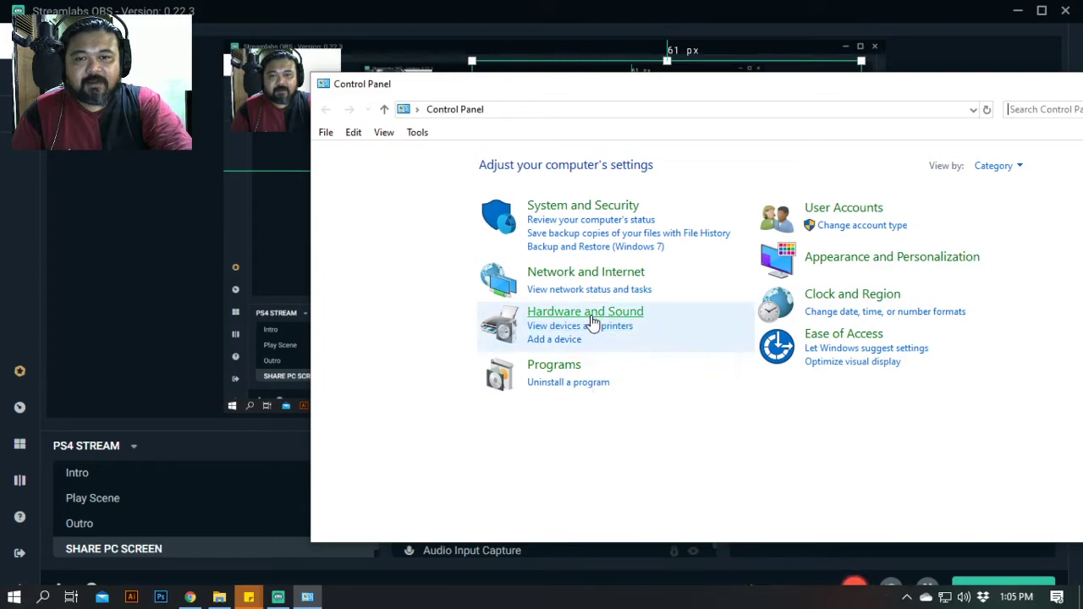
- Open the advanced power settings of the Balanced plan in the System and Security Power Options
{"action": "left_click", "coordinate": [611, 207]}
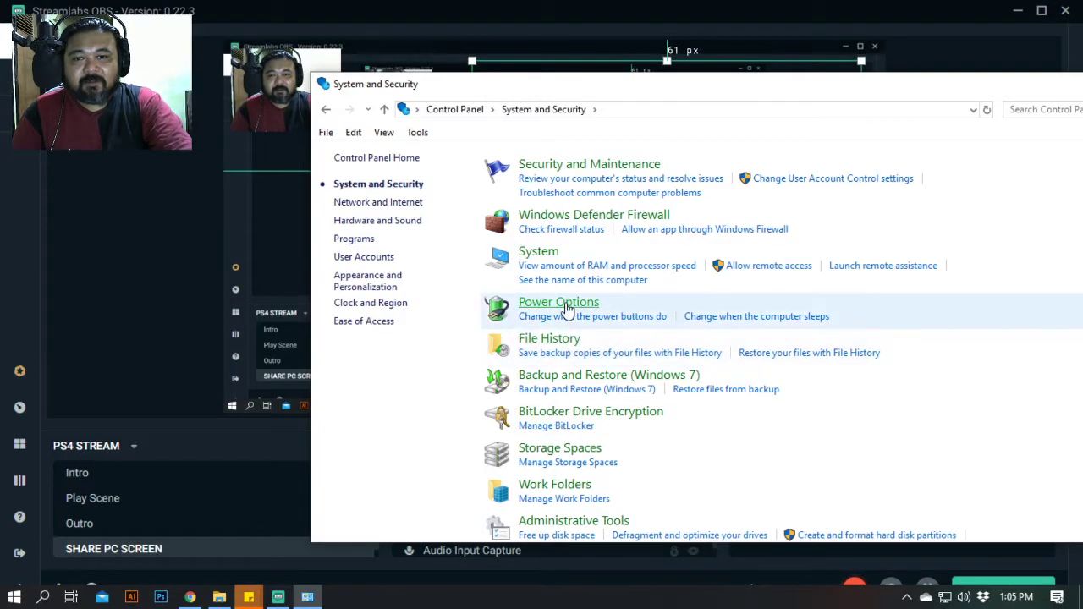
{"action": "left_click", "coordinate": [565, 312]}
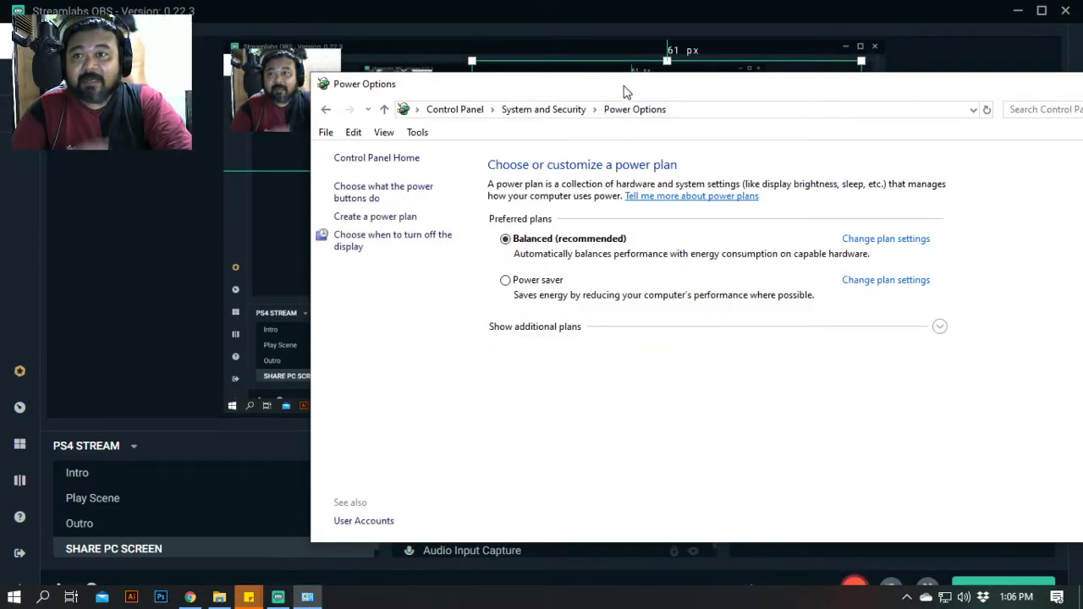
{"action": "left_click_drag", "start_coordinate": [619, 89], "coordinate": [661, 68]}
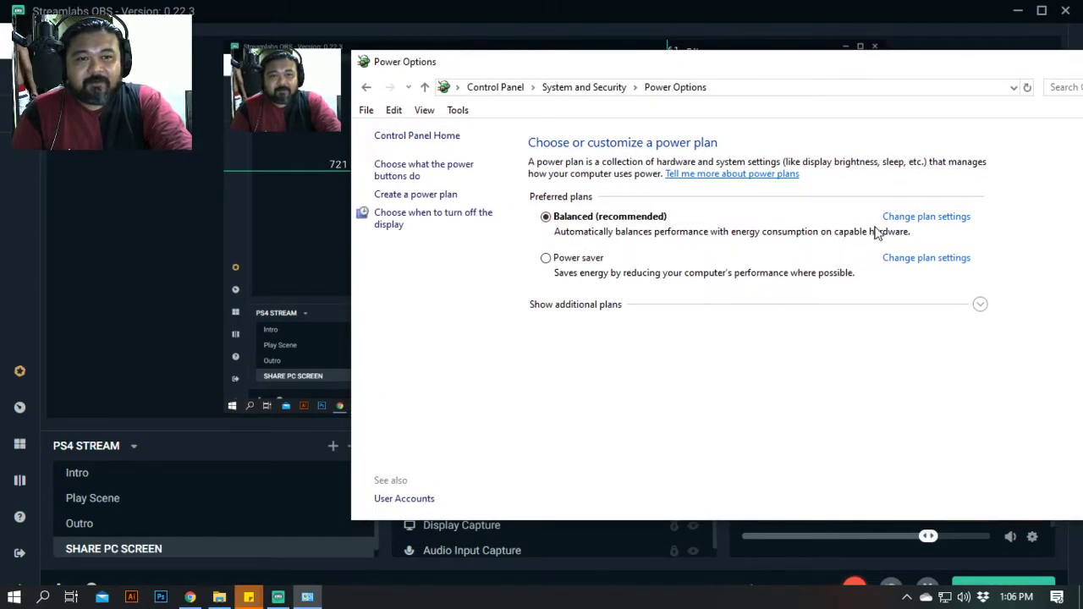
{"action": "left_click", "coordinate": [898, 217]}
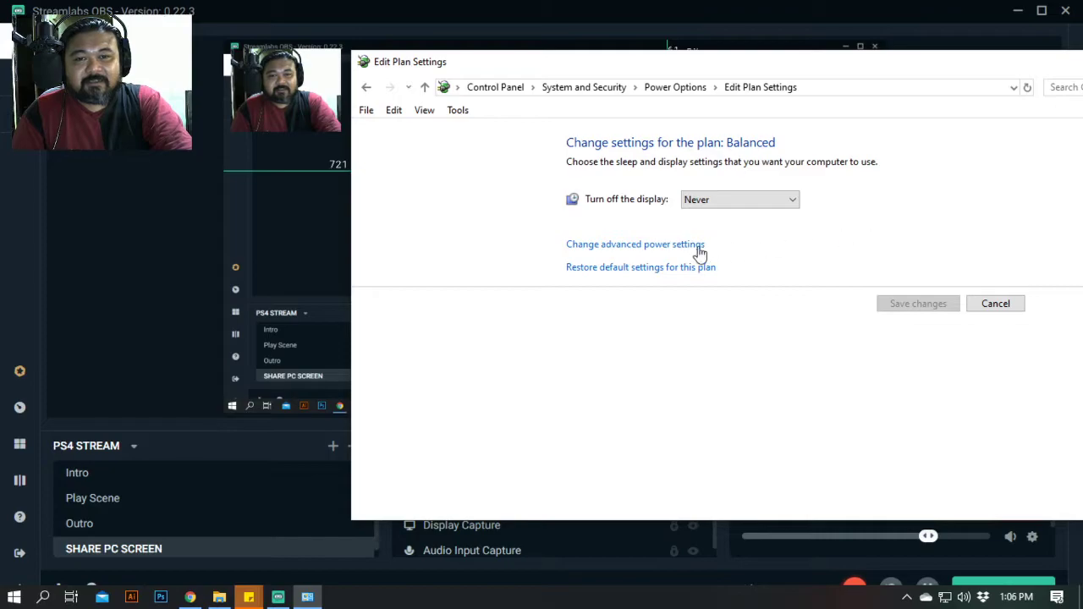
{"action": "left_click", "coordinate": [665, 246]}
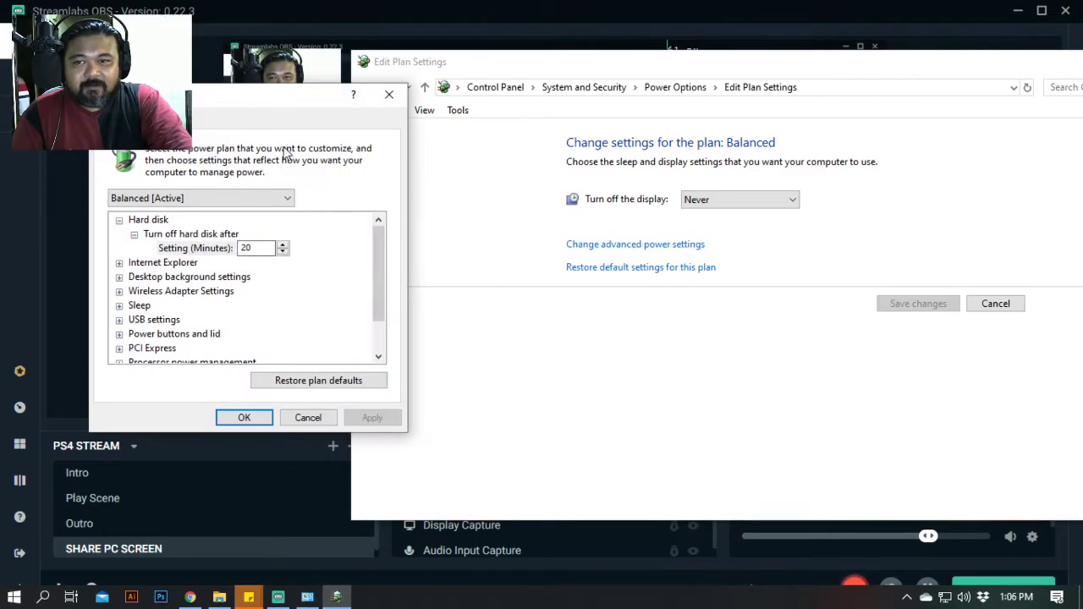
{"action": "left_click_drag", "start_coordinate": [267, 95], "coordinate": [800, 90]}
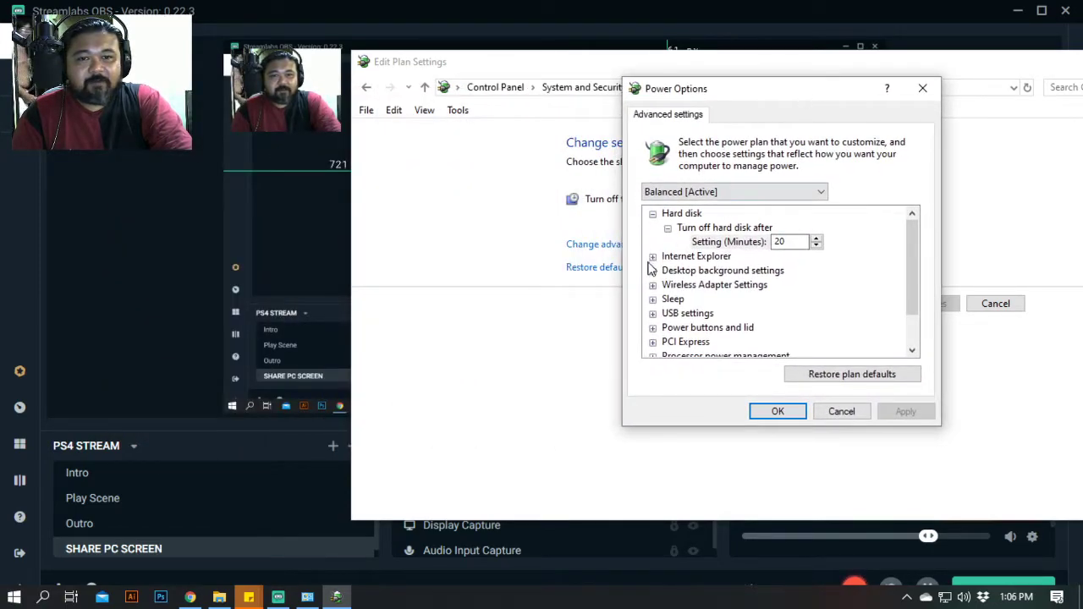
- Check the USB selective suspend setting under USB settings, cancel the dialog, and close the Control Panel
{"action": "left_click", "coordinate": [653, 313]}
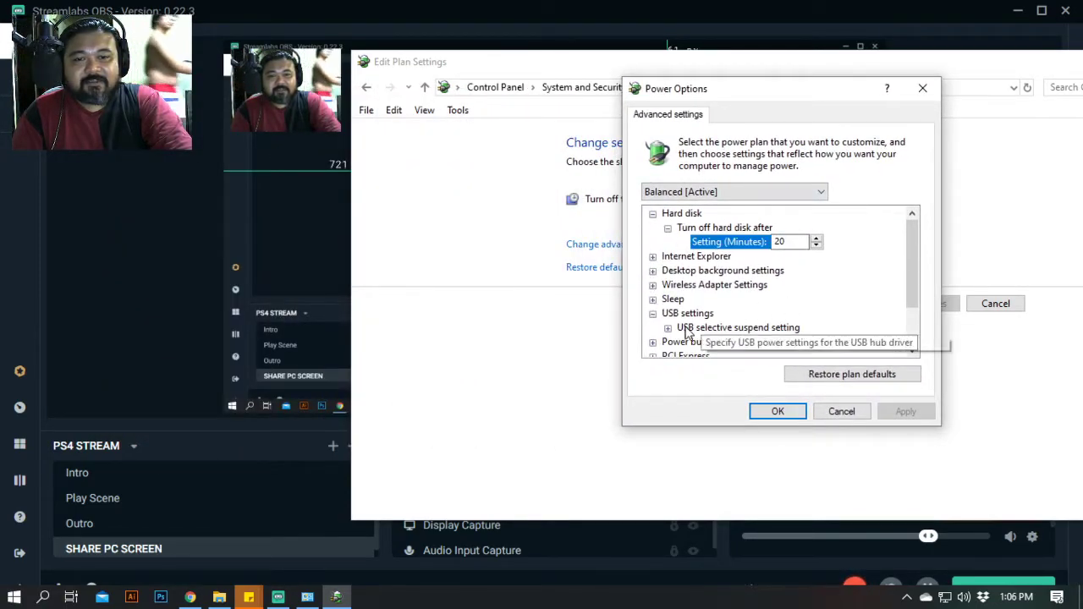
{"action": "left_click", "coordinate": [668, 328]}
{"action": "left_click_drag", "start_coordinate": [913, 285], "coordinate": [911, 307]}
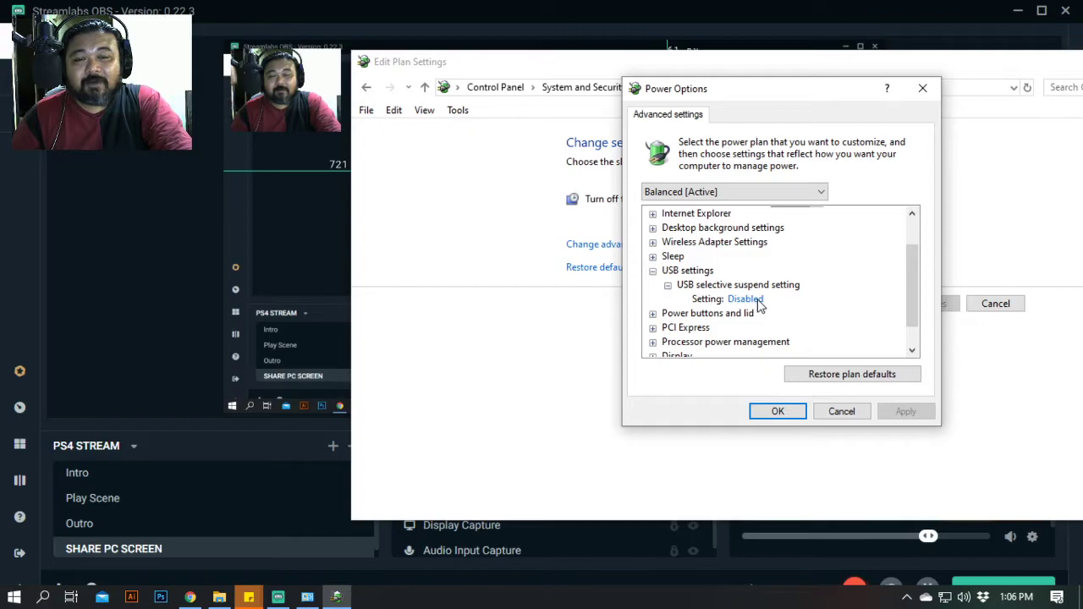
{"action": "left_click", "coordinate": [825, 414]}
{"action": "left_click_drag", "start_coordinate": [958, 77], "coordinate": [778, 84]}
{"action": "left_click", "coordinate": [1054, 76]}
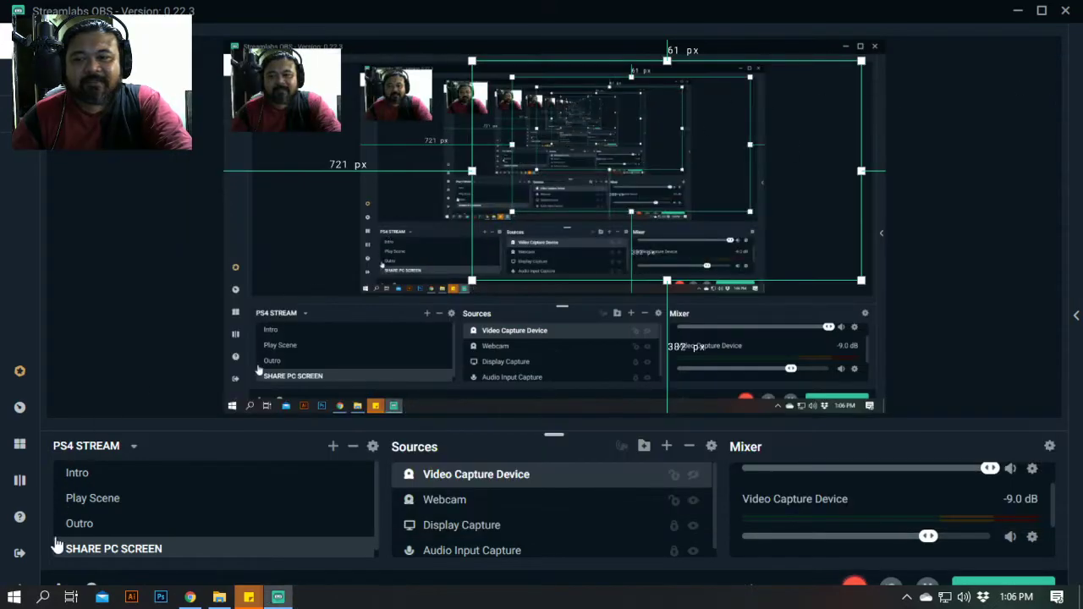
- Open Device Manager from a Windows search, move its window to an unobstructed spot, and expand the Universal Serial Bus controllers
{"action": "left_click", "coordinate": [42, 597]}
{"action": "type", "text": "device"}
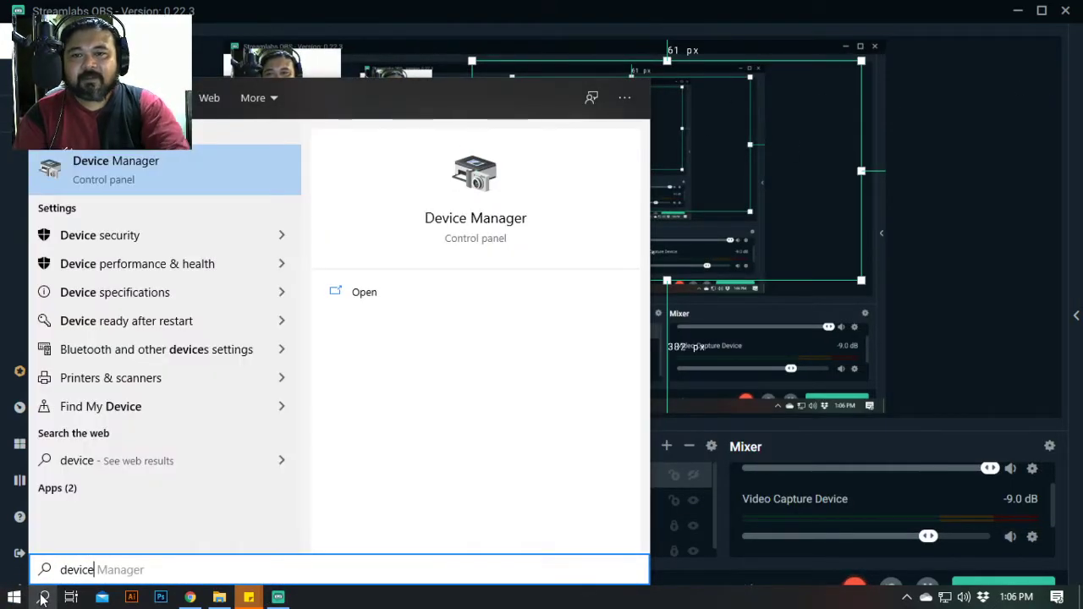
{"action": "key", "text": "Return"}
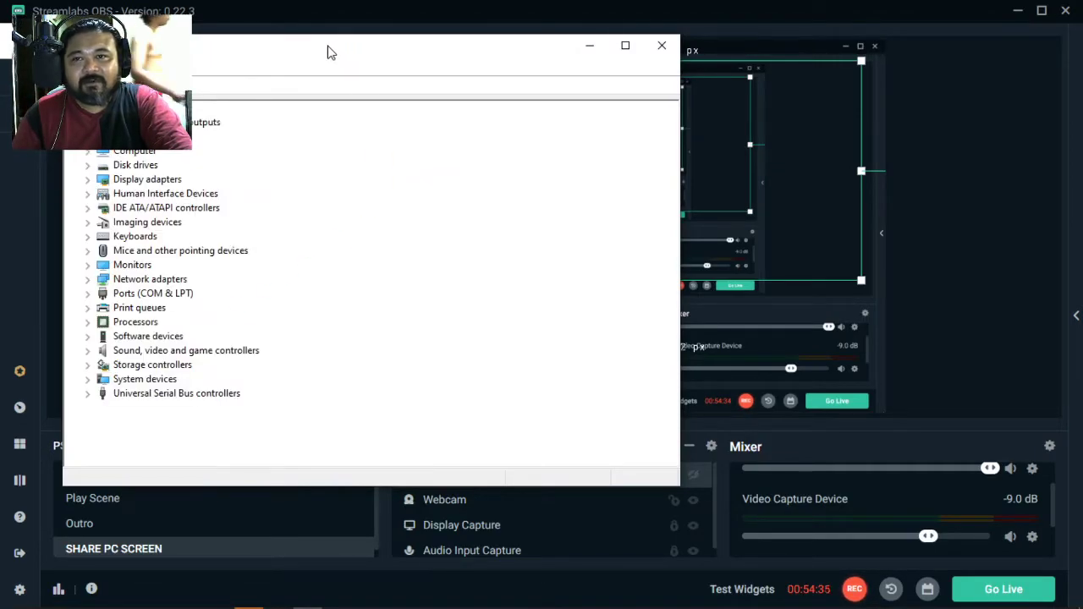
{"action": "left_click_drag", "start_coordinate": [330, 53], "coordinate": [662, 53]}
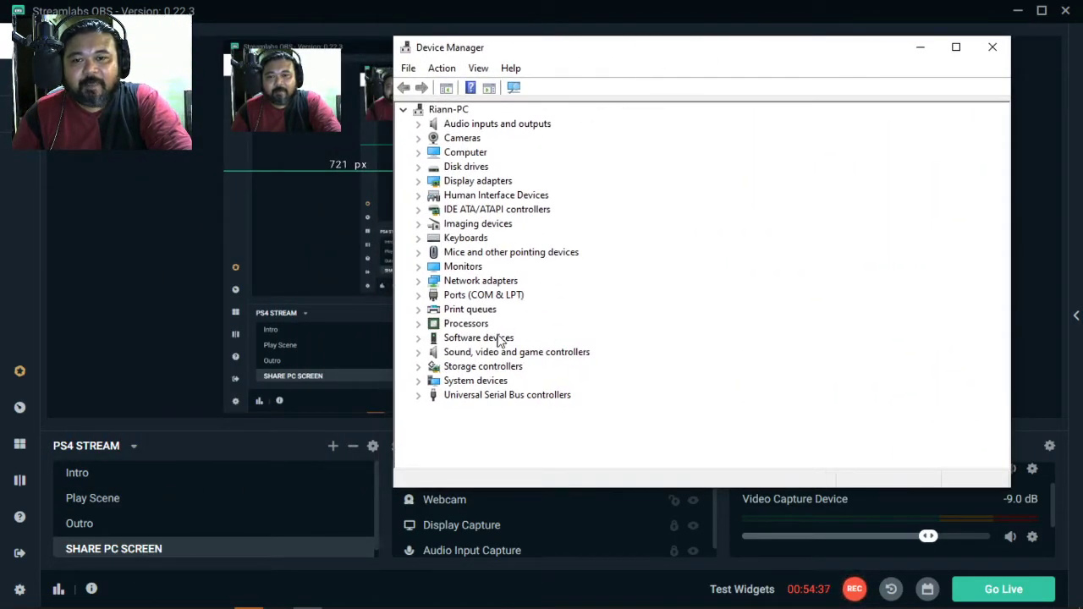
{"action": "left_click", "coordinate": [418, 395]}
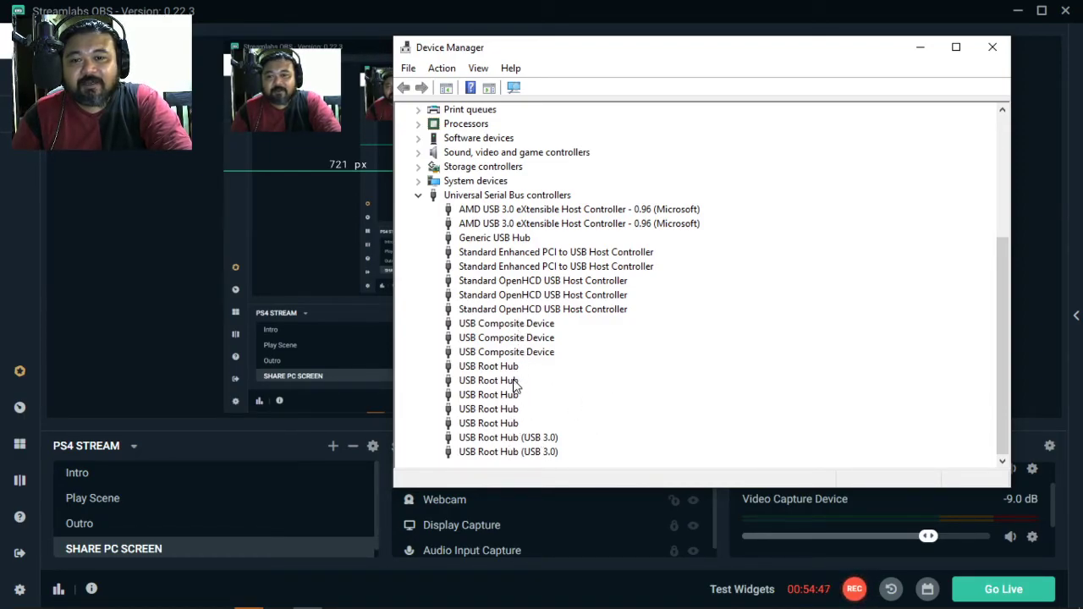
- Check the power management settings of the first USB Root Hub (USB 3.0), and cancel its properties
{"action": "left_click", "coordinate": [505, 440]}
{"action": "right_click", "coordinate": [505, 440]}
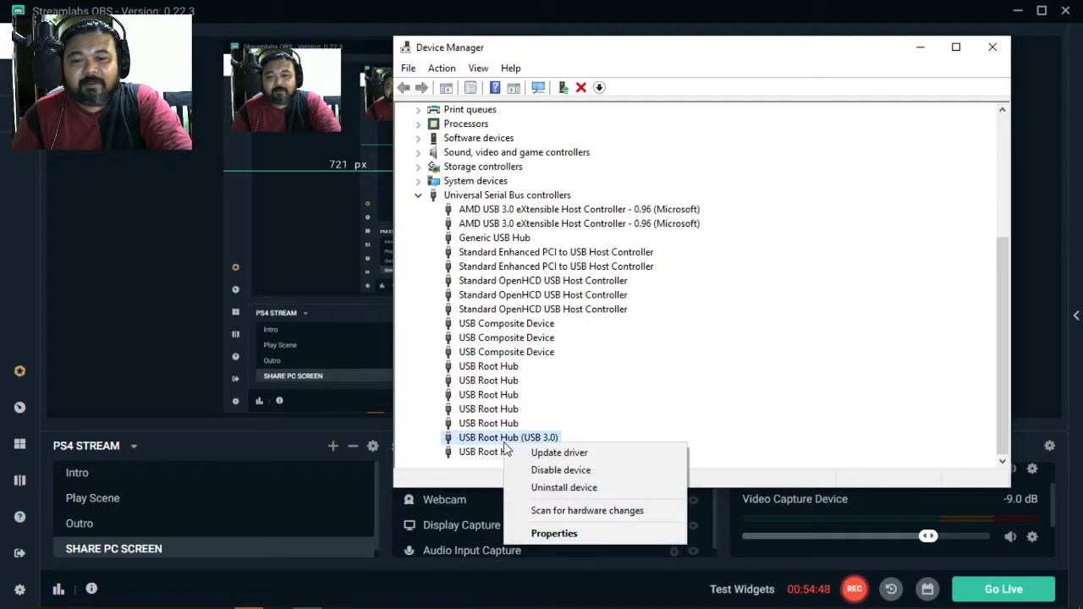
{"action": "left_click", "coordinate": [583, 534]}
{"action": "left_click", "coordinate": [734, 121]}
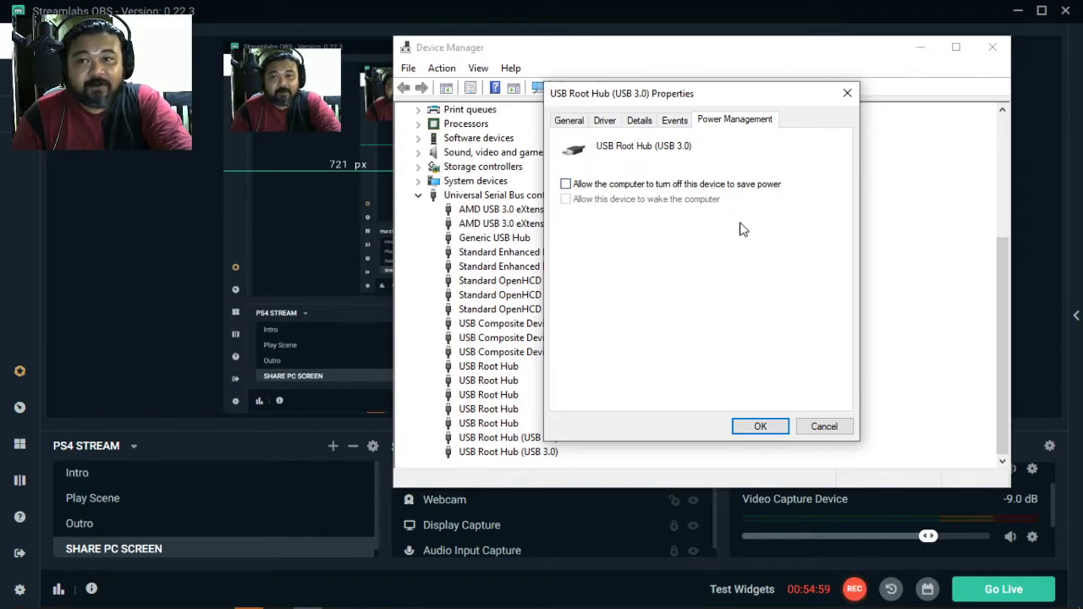
{"action": "left_click", "coordinate": [820, 426]}
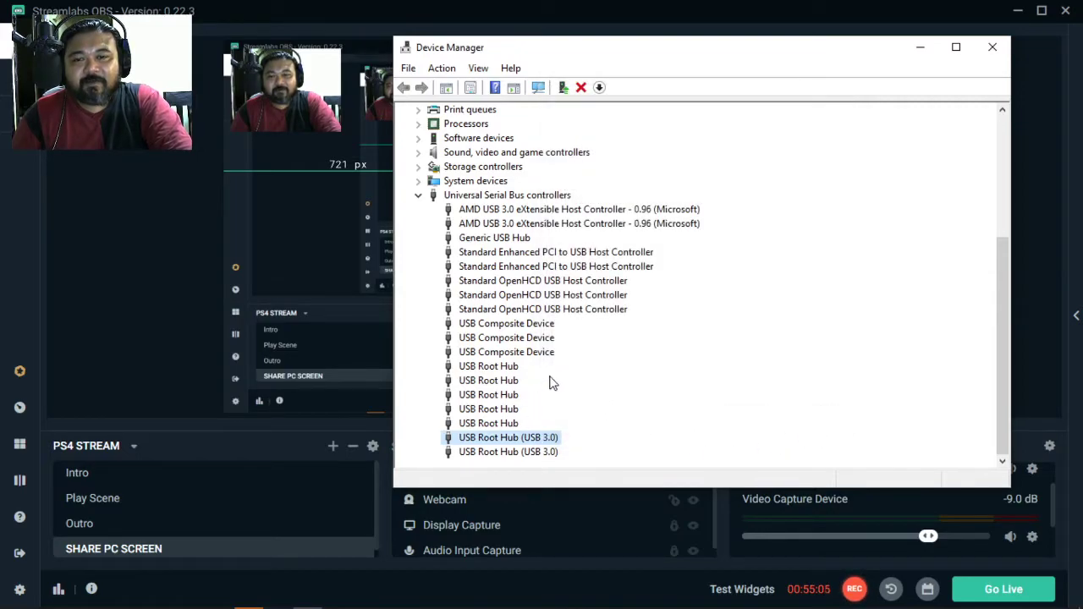
- Check the properties of the first AMD USB 3.0 eXtensible Host Controller and the power management settings of the Generic USB Hub
{"action": "right_click", "coordinate": [532, 211]}
{"action": "left_click", "coordinate": [606, 300]}
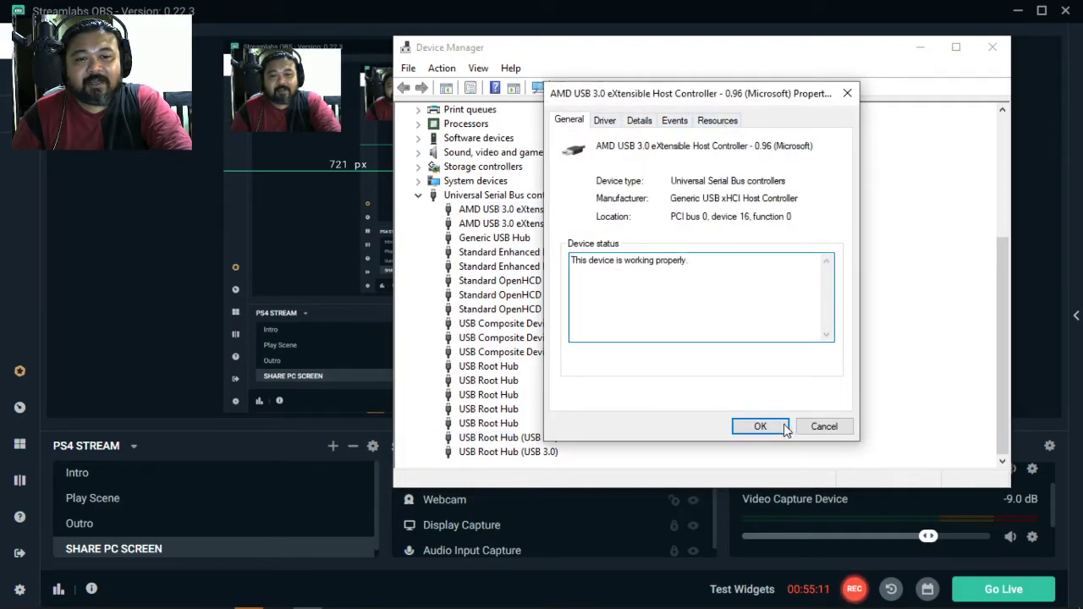
{"action": "left_click", "coordinate": [821, 426]}
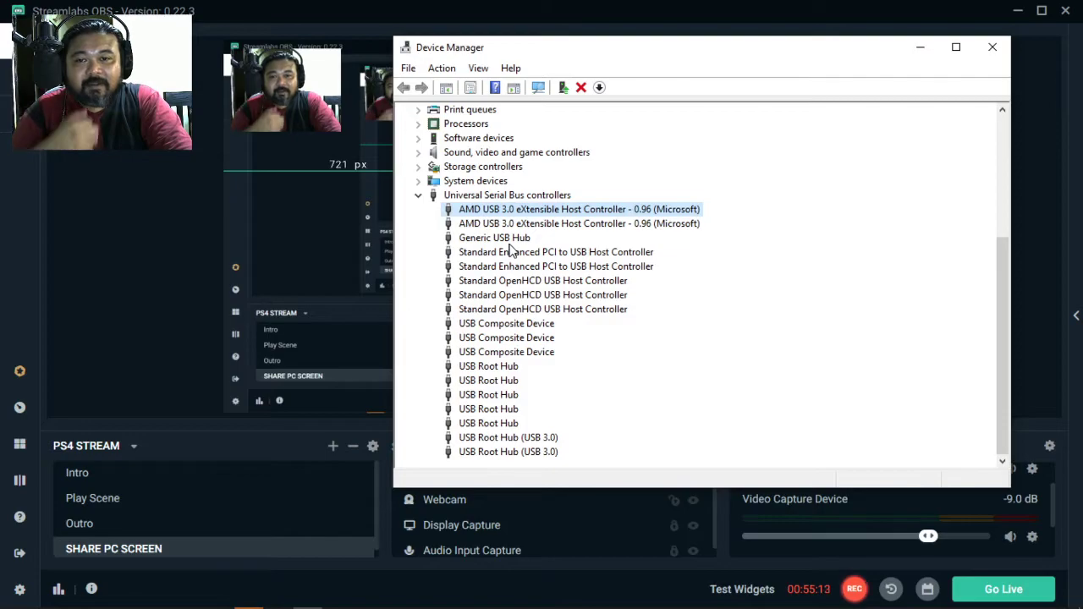
{"action": "right_click", "coordinate": [510, 241]}
{"action": "left_click", "coordinate": [526, 334]}
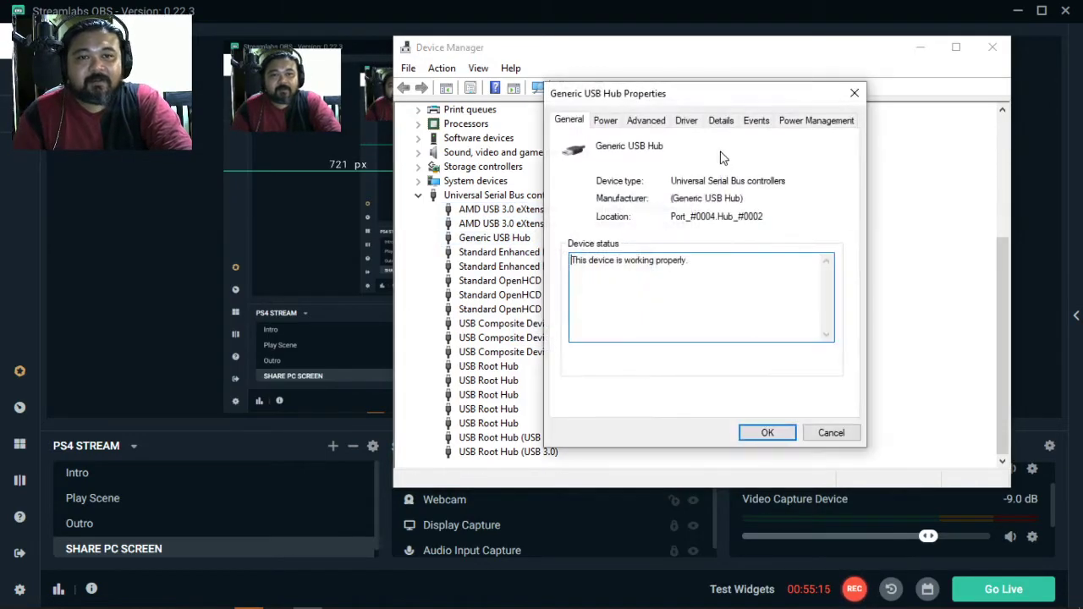
{"action": "left_click", "coordinate": [787, 124]}
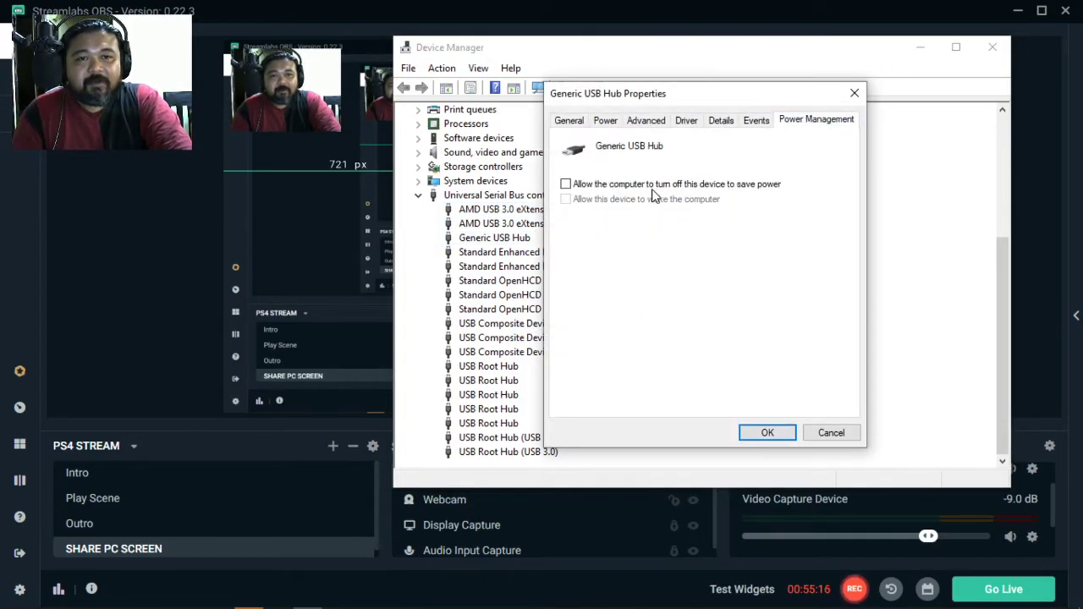
{"action": "left_click", "coordinate": [829, 436]}
- Check the first USB Composite Device's properties and the first USB Root Hub's power management settings, and close Device Manager
{"action": "right_click", "coordinate": [508, 324]}
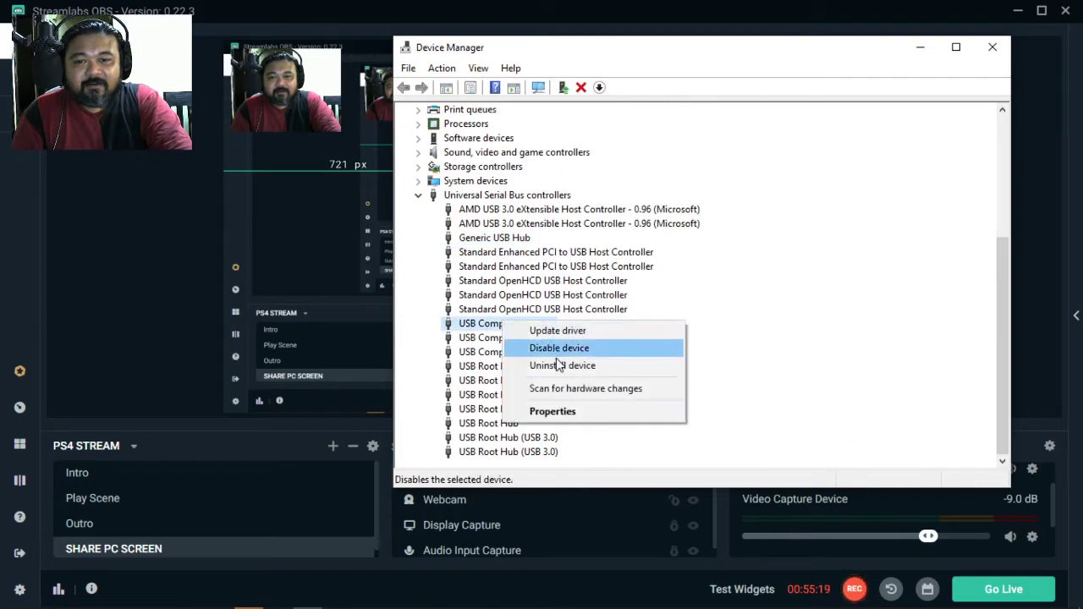
{"action": "left_click", "coordinate": [552, 414]}
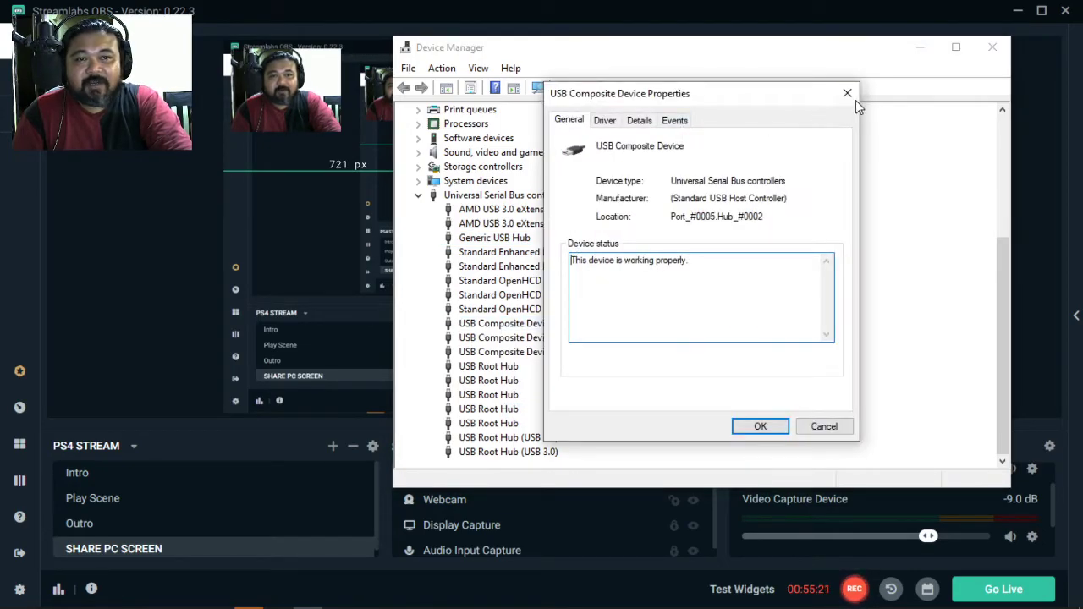
{"action": "left_click", "coordinate": [846, 94]}
{"action": "right_click", "coordinate": [506, 366]}
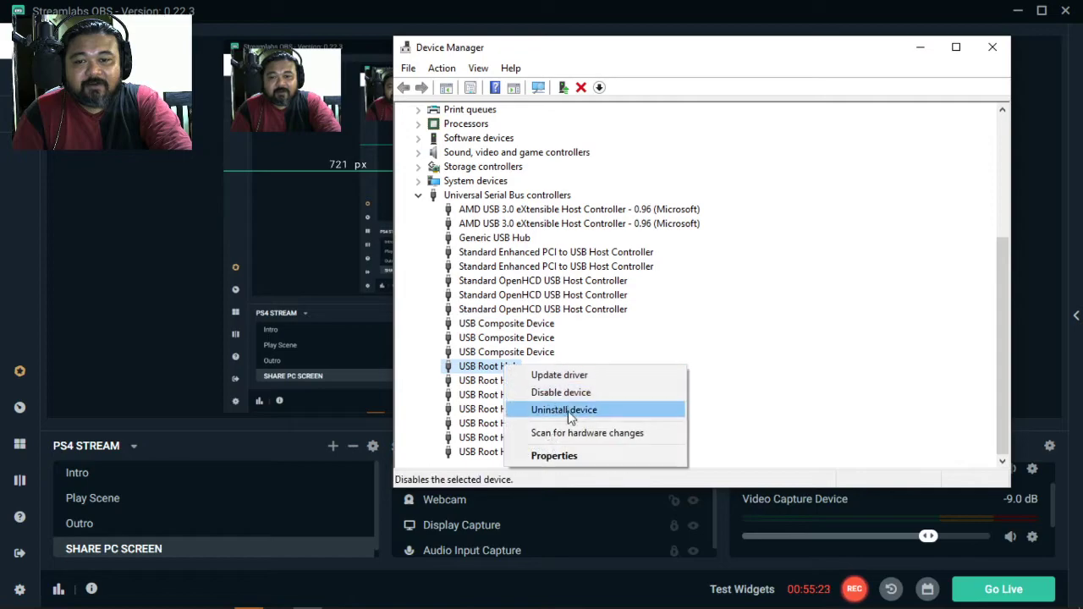
{"action": "left_click", "coordinate": [569, 455]}
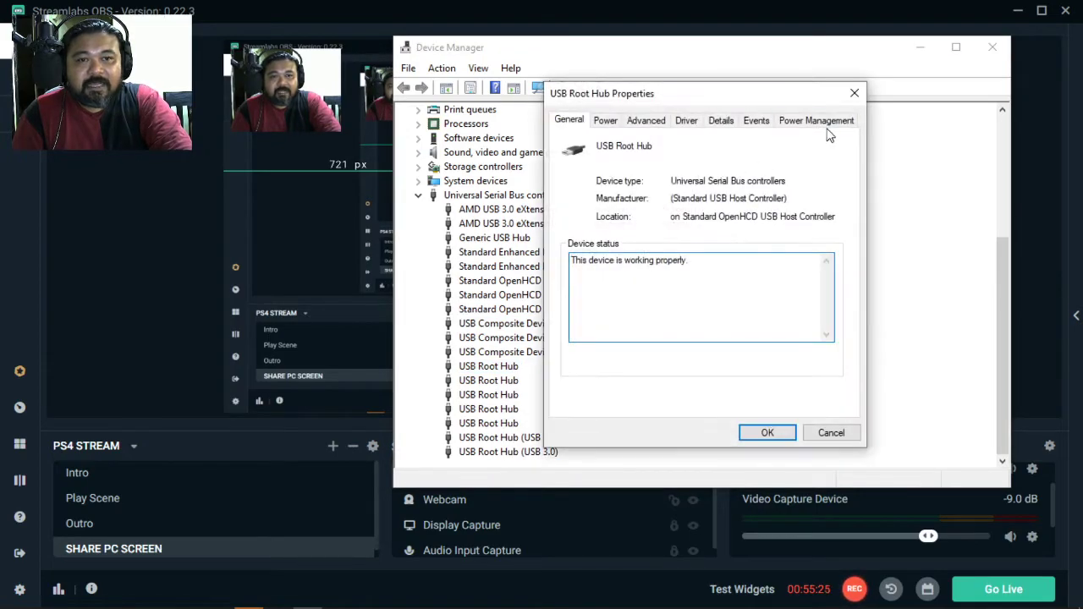
{"action": "left_click", "coordinate": [820, 123]}
{"action": "left_click", "coordinate": [854, 95]}
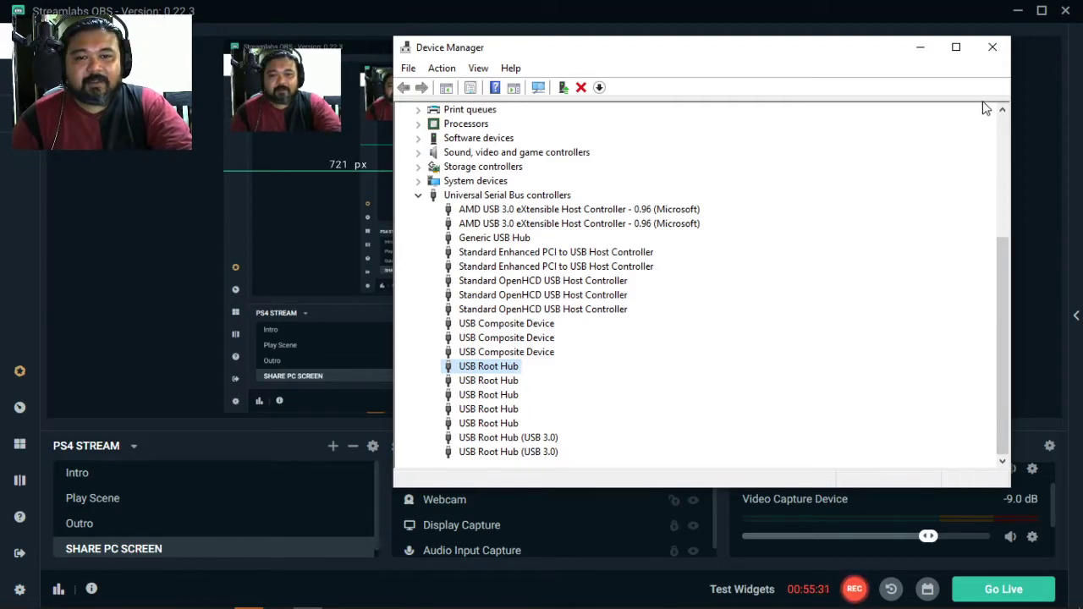
{"action": "left_click", "coordinate": [991, 47]}
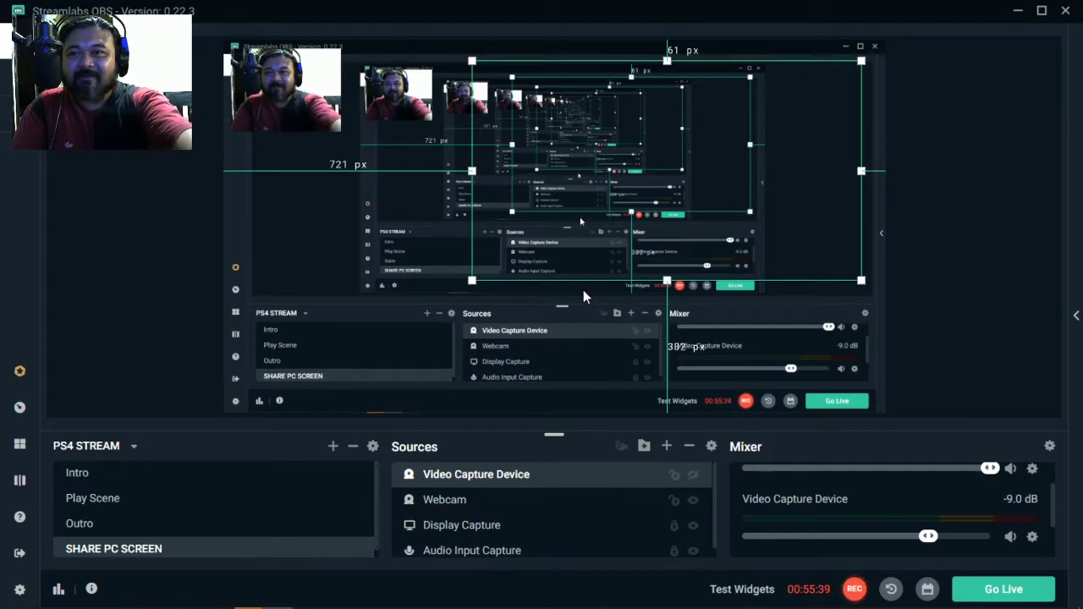
- Deselect the source in the preview, show the Desktop Audio mixer channel, and open and cancel the new scene naming dialog
{"action": "left_click", "coordinate": [95, 254]}
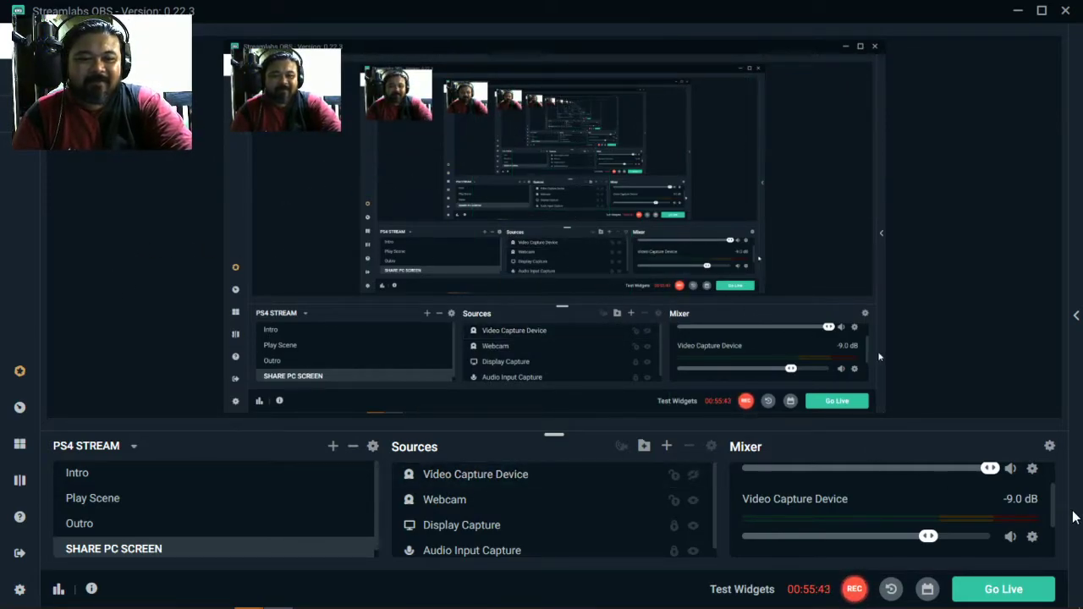
{"action": "left_click_drag", "start_coordinate": [1056, 510], "coordinate": [1055, 487]}
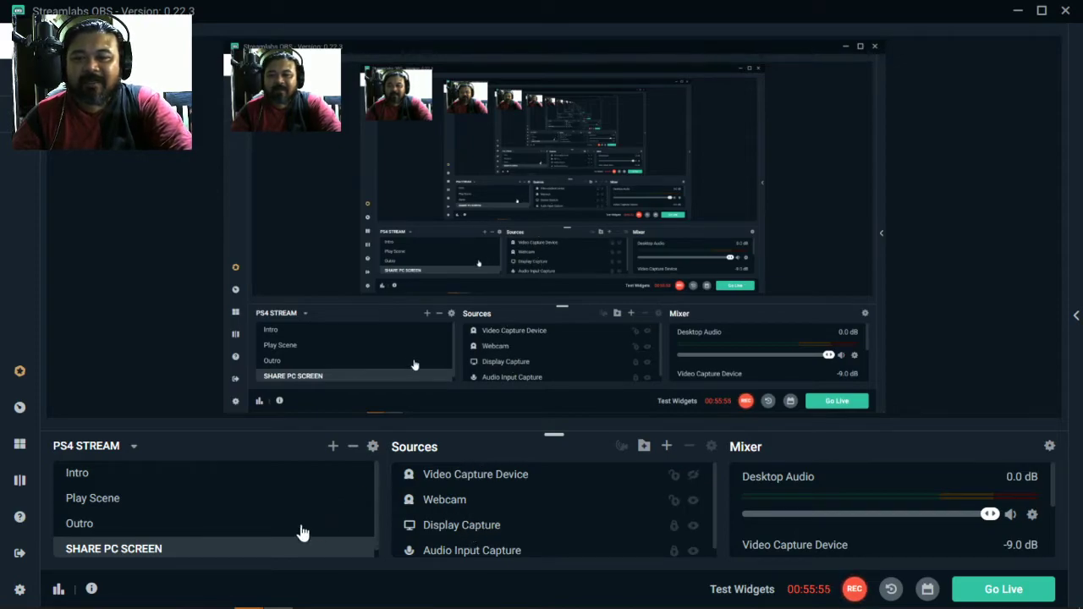
{"action": "left_click", "coordinate": [334, 448]}
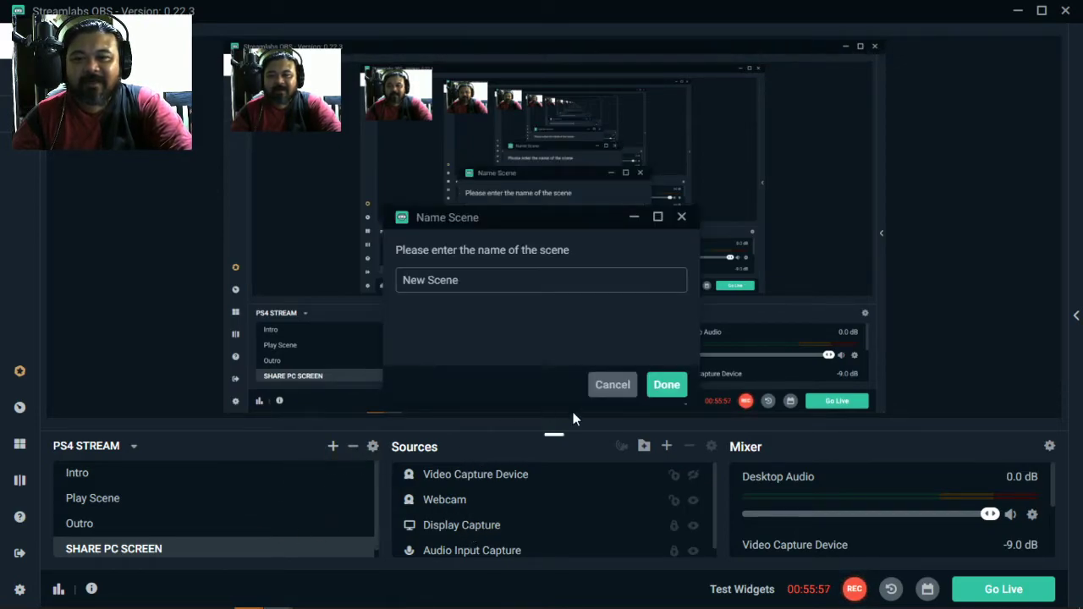
{"action": "left_click", "coordinate": [612, 395]}
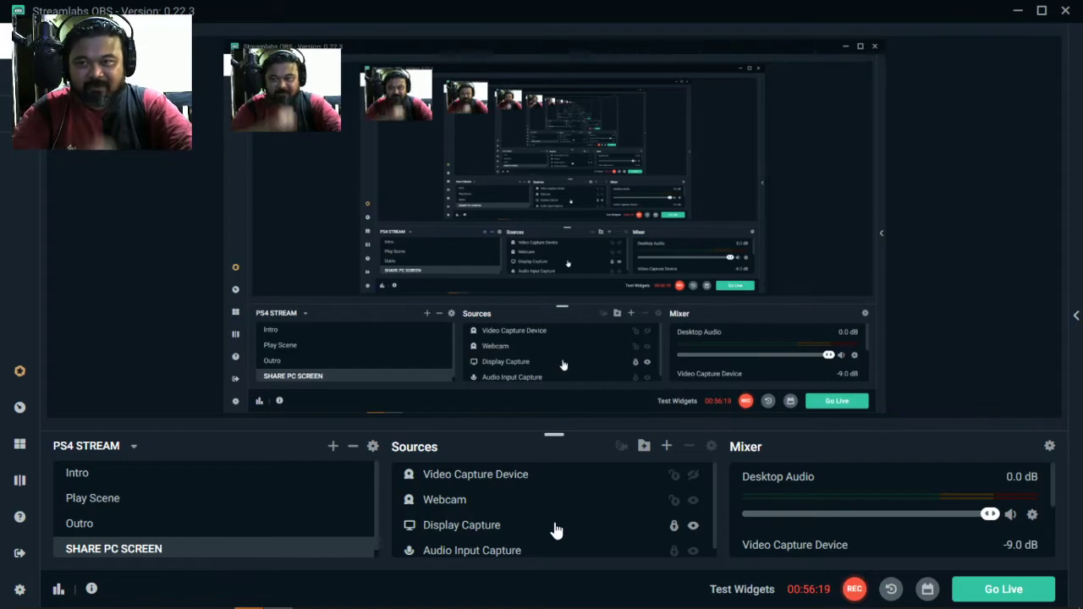
- Review the scene's sources and the Standard and Widget types offered for adding a source, without adding any
{"action": "scroll", "coordinate": [555, 530], "scroll_direction": "down", "scroll_amount": 1}
{"action": "scroll", "coordinate": [556, 531], "scroll_direction": "up", "scroll_amount": 1}
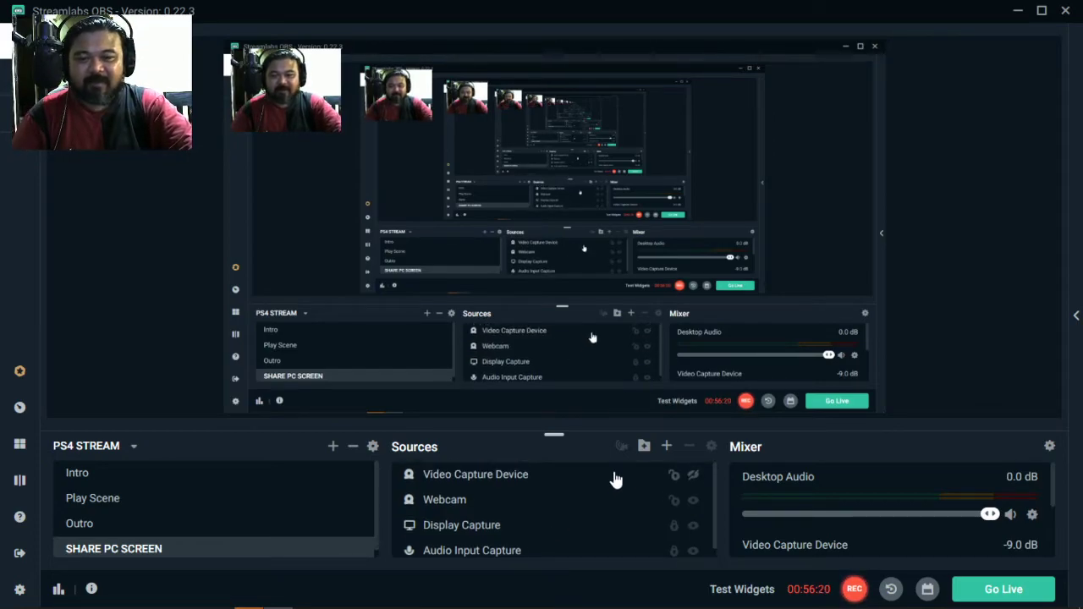
{"action": "left_click", "coordinate": [665, 446]}
{"action": "left_click_drag", "start_coordinate": [457, 59], "coordinate": [487, 39]}
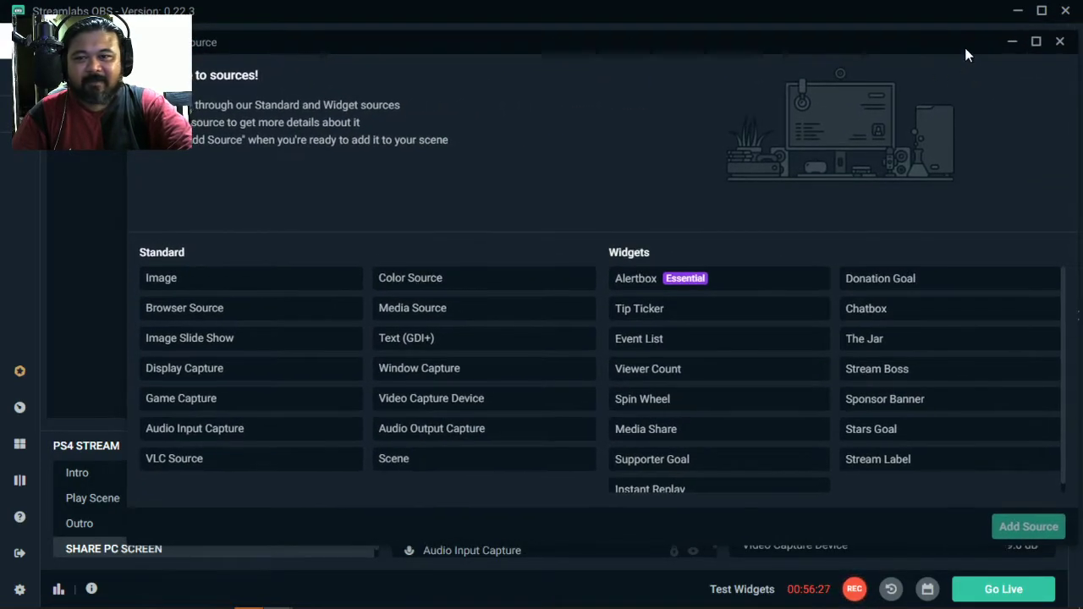
{"action": "left_click_drag", "start_coordinate": [787, 49], "coordinate": [1019, 134]}
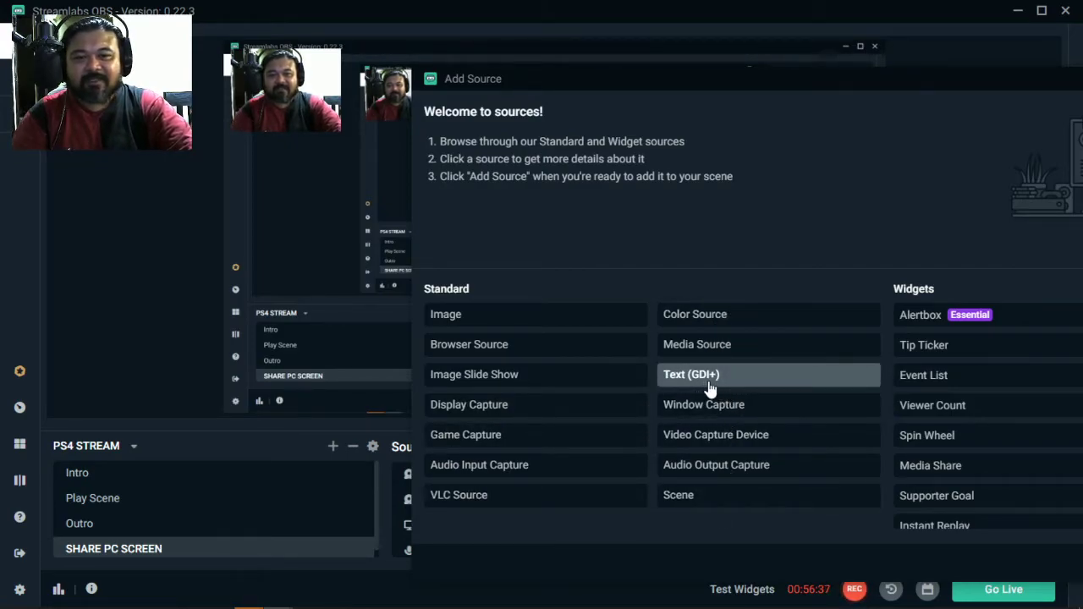
{"action": "left_click_drag", "start_coordinate": [594, 94], "coordinate": [310, 76]}
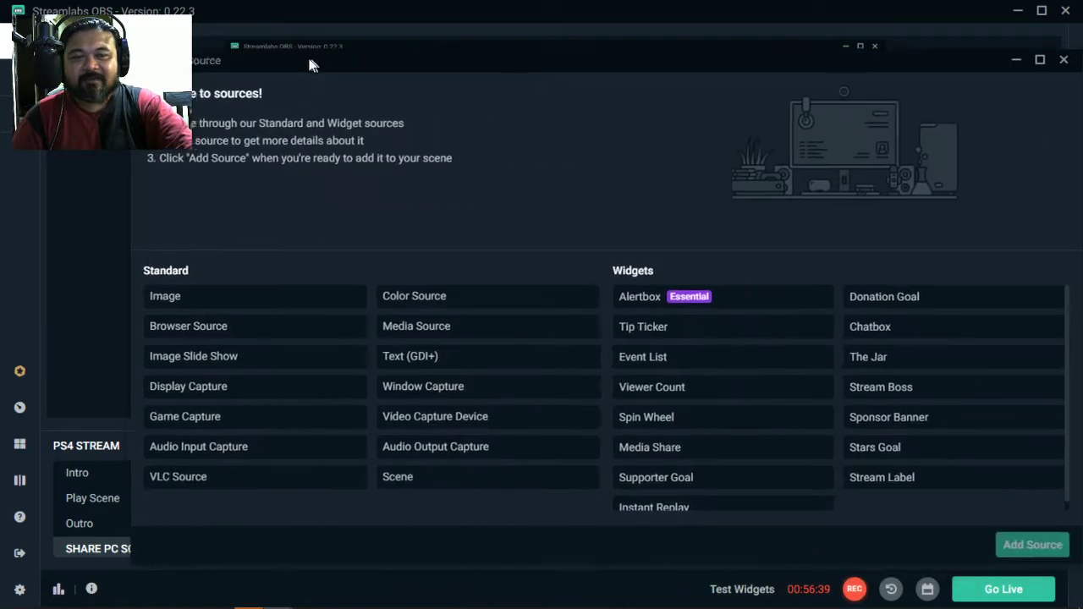
{"action": "left_click", "coordinate": [1058, 61]}
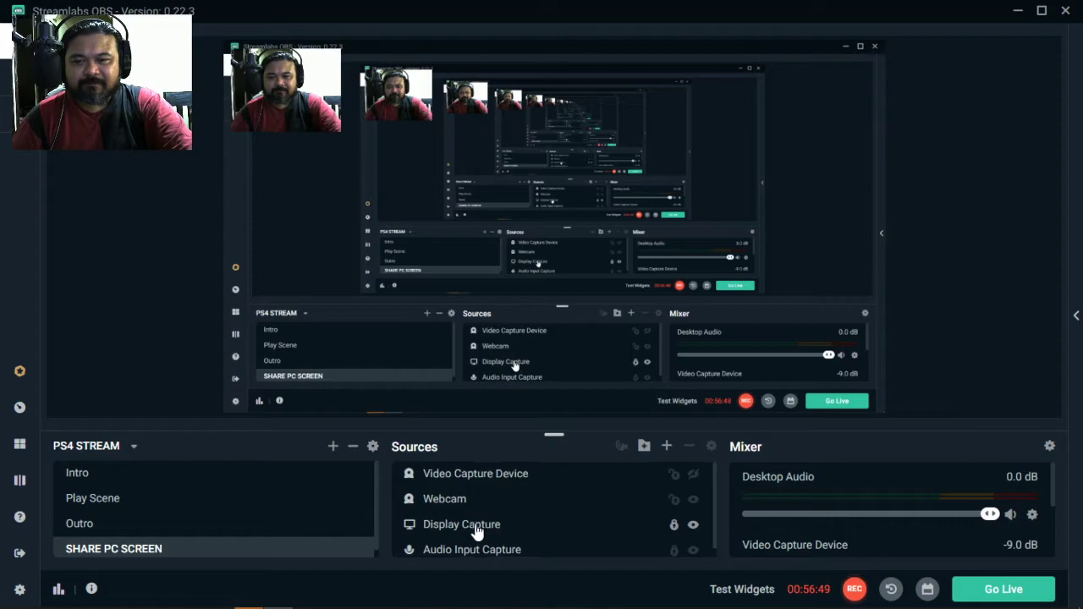
{"action": "scroll", "coordinate": [473, 529], "scroll_direction": "down", "scroll_amount": 1}
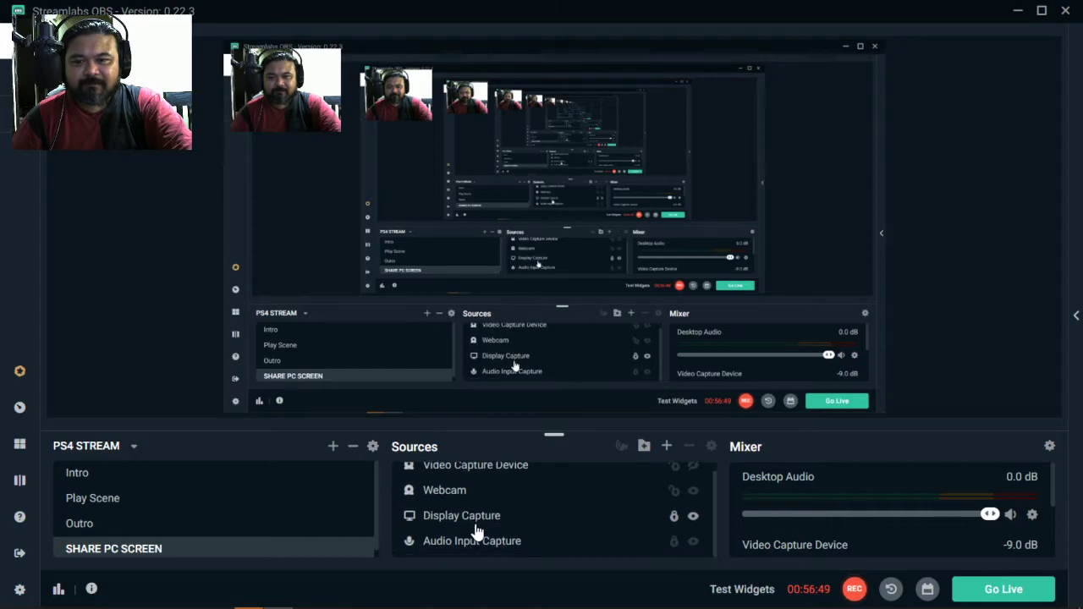
{"action": "left_click", "coordinate": [666, 446]}
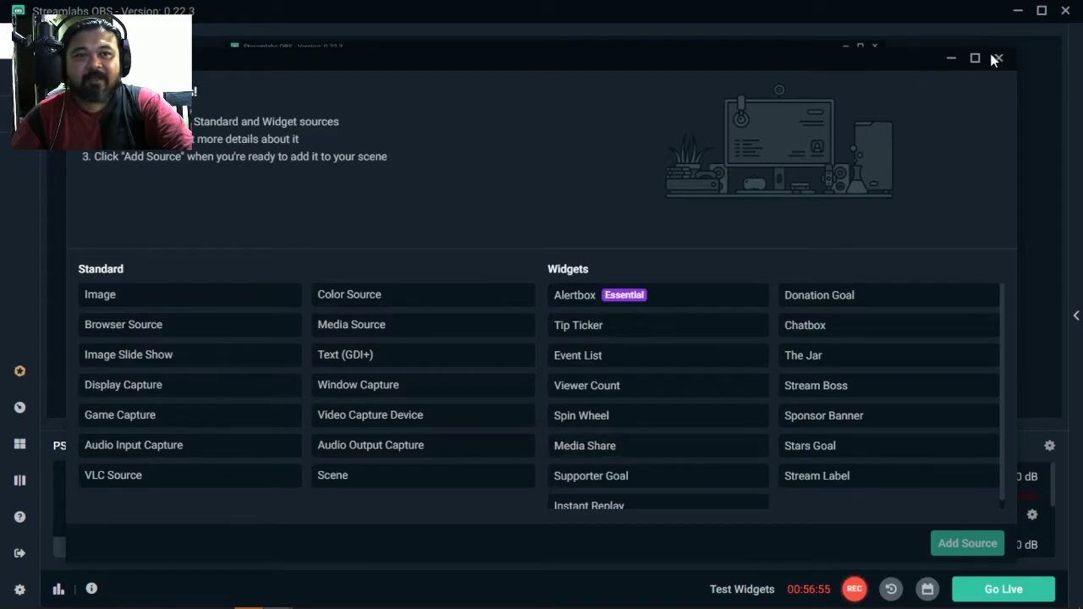
{"action": "left_click", "coordinate": [999, 59]}
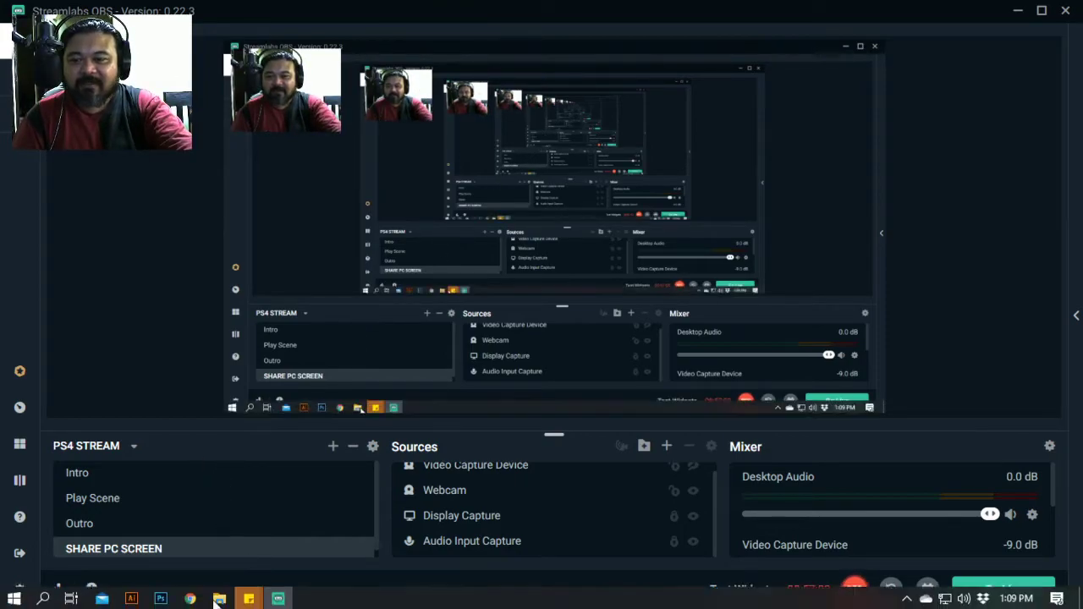
- Switch to Chrome, load streamlabs.com in place of the Facebook bitrate search, and return to Streamlabs OBS
{"action": "left_click", "coordinate": [192, 598]}
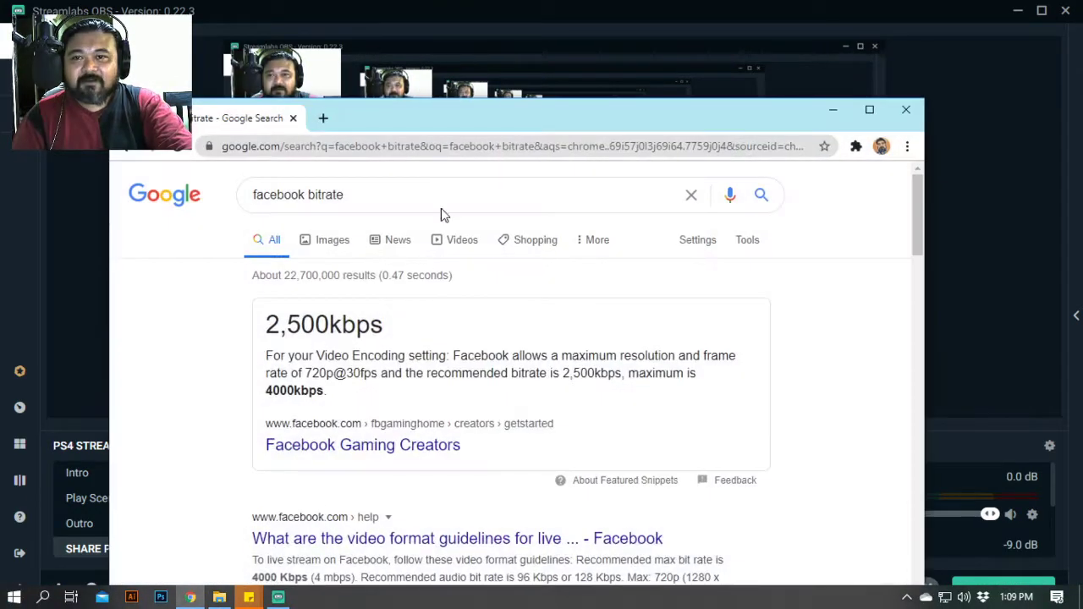
{"action": "left_click", "coordinate": [323, 121]}
{"action": "left_click", "coordinate": [482, 119]}
{"action": "left_click", "coordinate": [478, 149]}
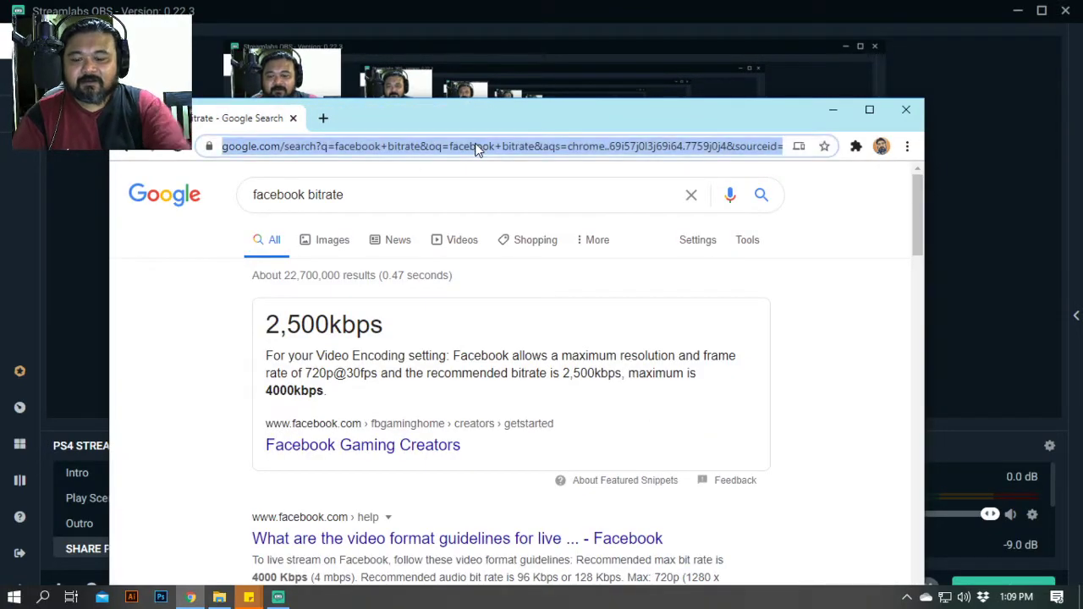
{"action": "type", "text": "streaml"}
{"action": "key", "text": "Return"}
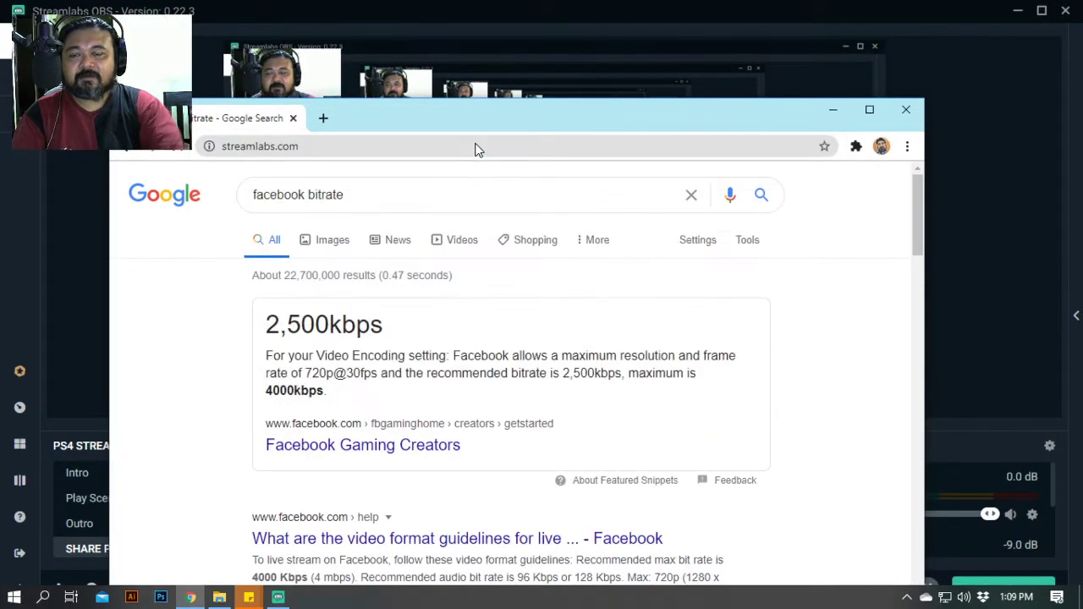
{"action": "left_click_drag", "start_coordinate": [456, 122], "coordinate": [587, 88]}
{"action": "left_click", "coordinate": [537, 31]}
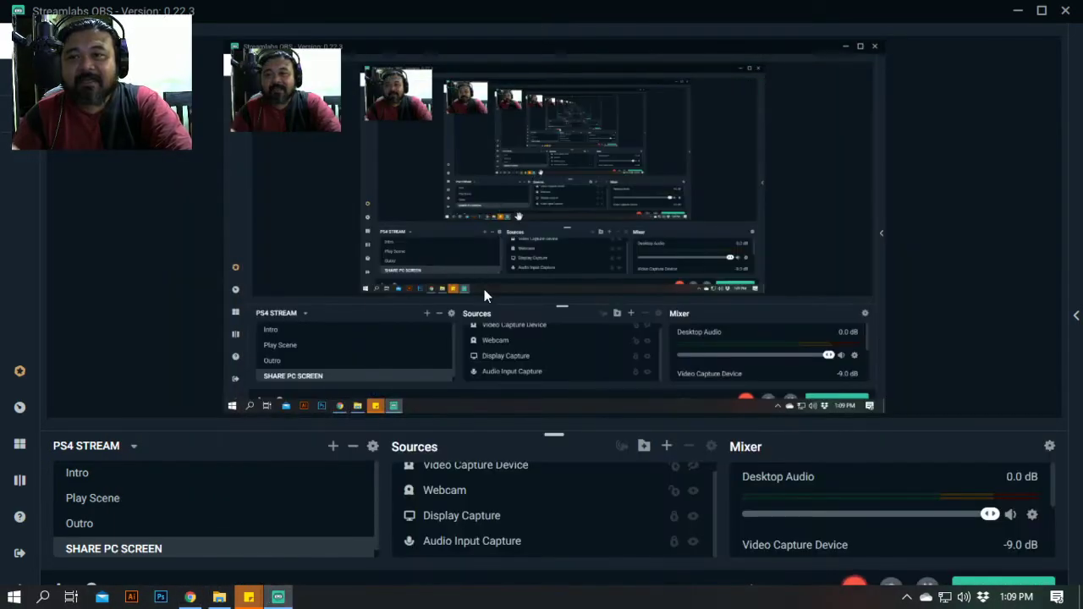
{"action": "left_click", "coordinate": [13, 597]}
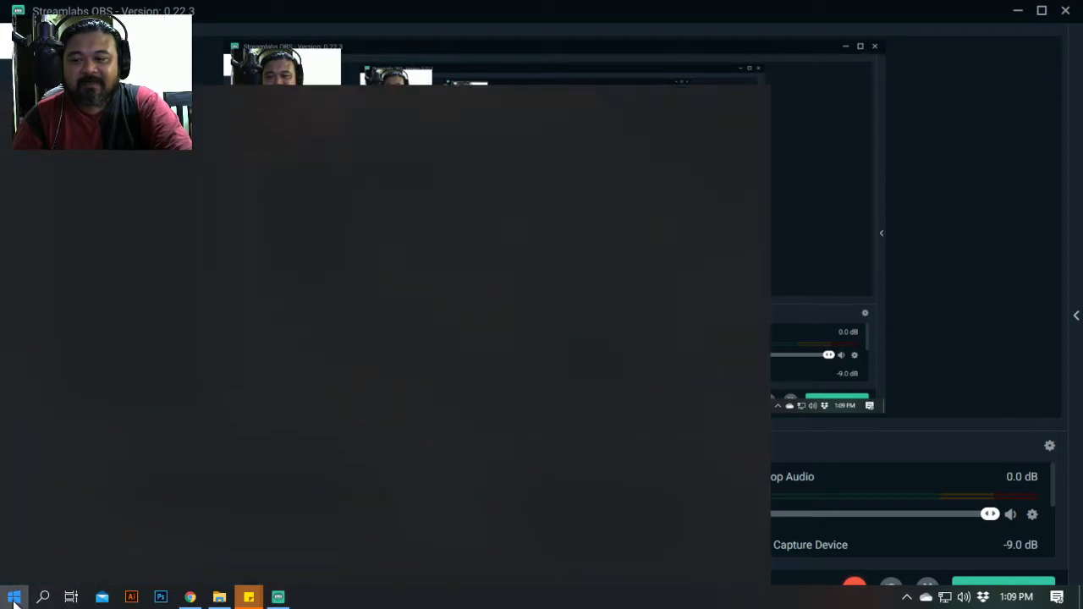
{"action": "left_click", "coordinate": [617, 603]}
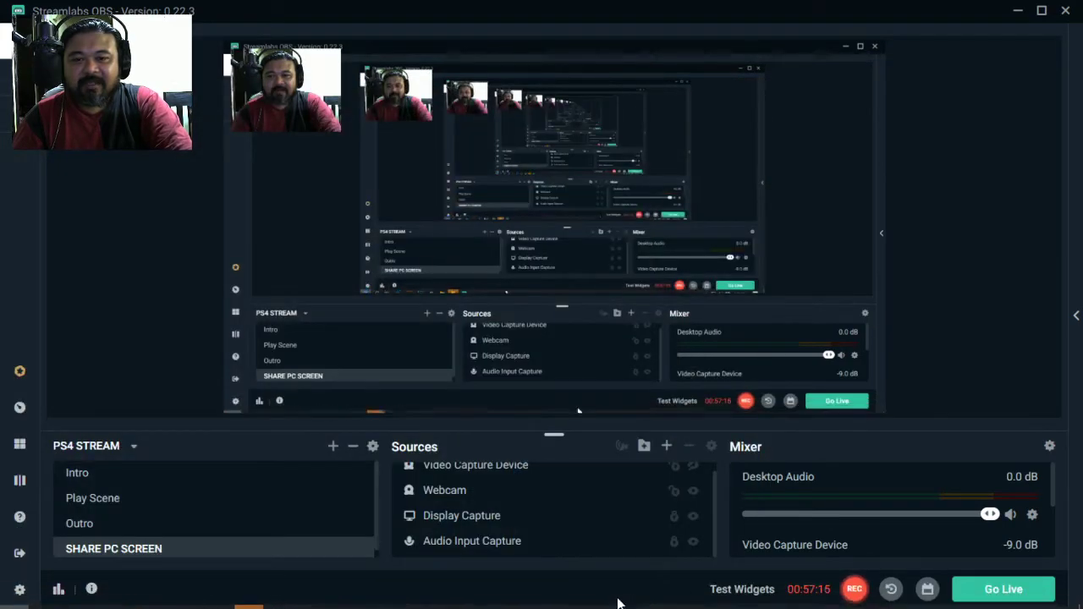
- Show the test widget options for Donation, Share, Support, Stars and Like
{"action": "left_click", "coordinate": [753, 590]}
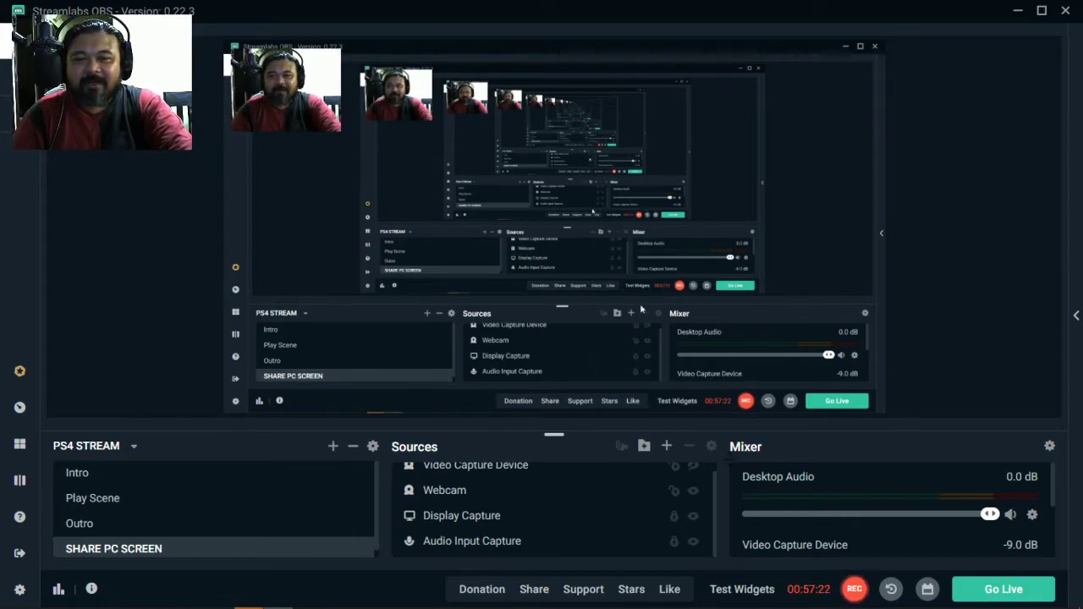
{"action": "scroll", "coordinate": [583, 539], "scroll_direction": "up", "scroll_amount": 1}
{"action": "scroll", "coordinate": [584, 539], "scroll_direction": "down", "scroll_amount": 1}
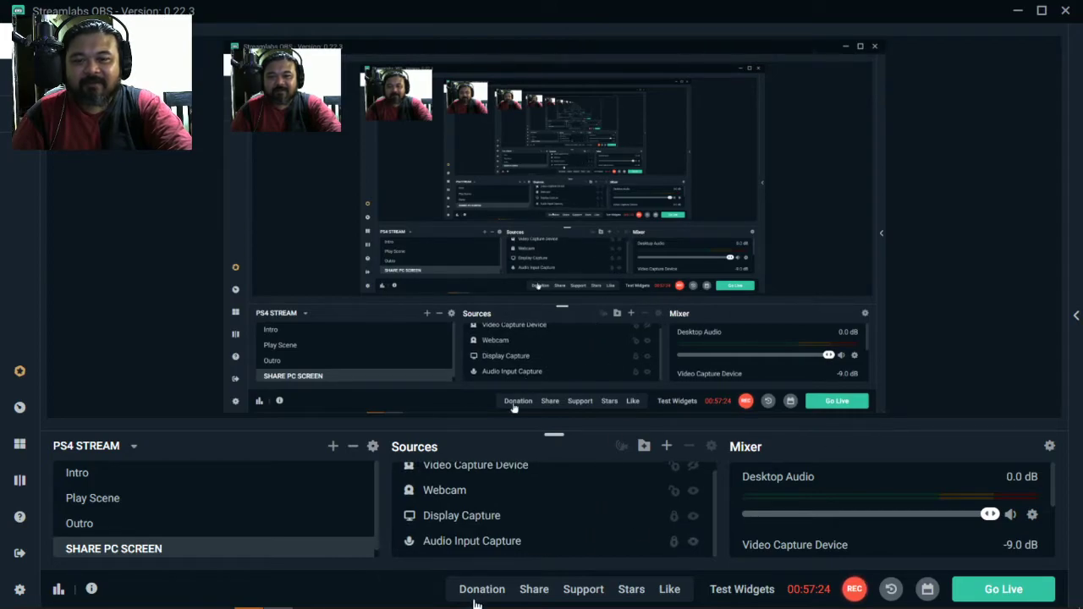
- Switch to Chrome, maximize the window and go to the login on the Streamlabs website
{"action": "mouse_move", "coordinate": [476, 608]}
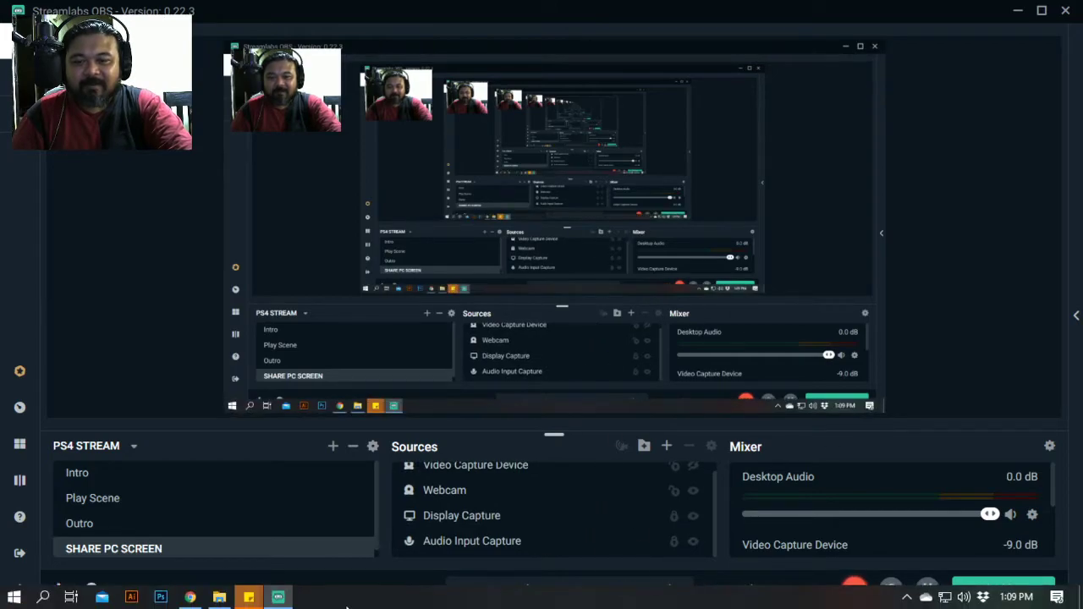
{"action": "left_click", "coordinate": [191, 597]}
{"action": "mouse_move", "coordinate": [597, 83]}
{"action": "left_mouse_down"}
{"action": "mouse_move", "coordinate": [587, 75]}
{"action": "mouse_move", "coordinate": [602, 69]}
{"action": "left_mouse_up"}
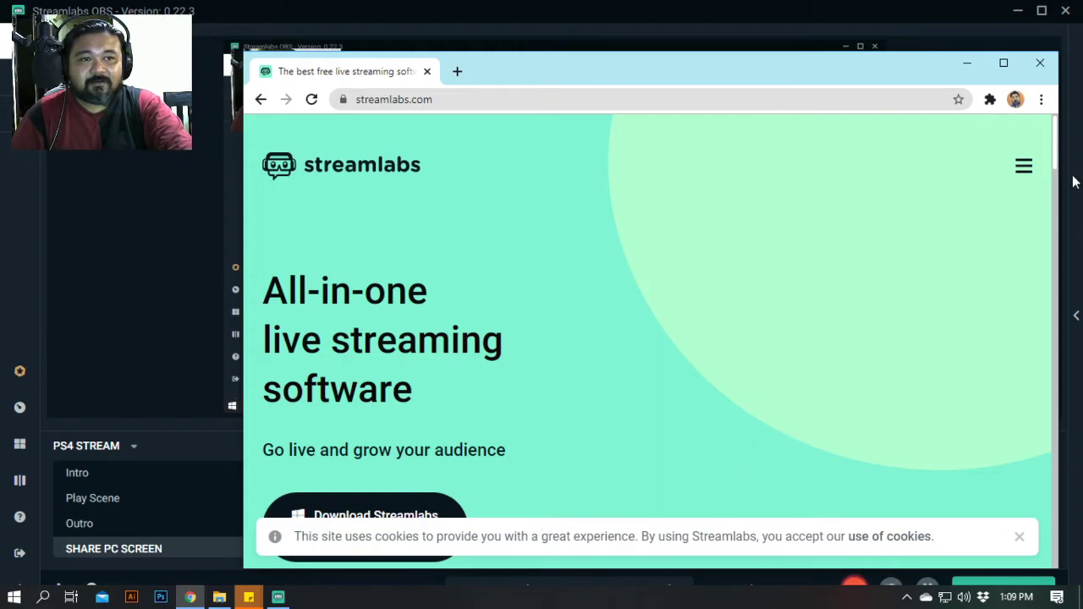
{"action": "left_click", "coordinate": [1003, 63]}
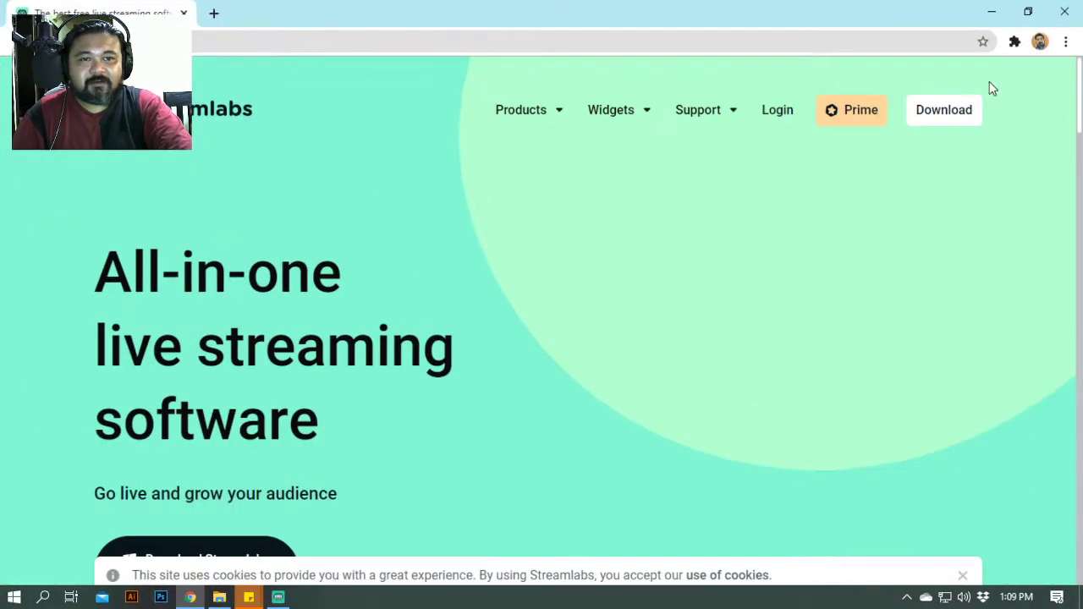
{"action": "left_click", "coordinate": [779, 110]}
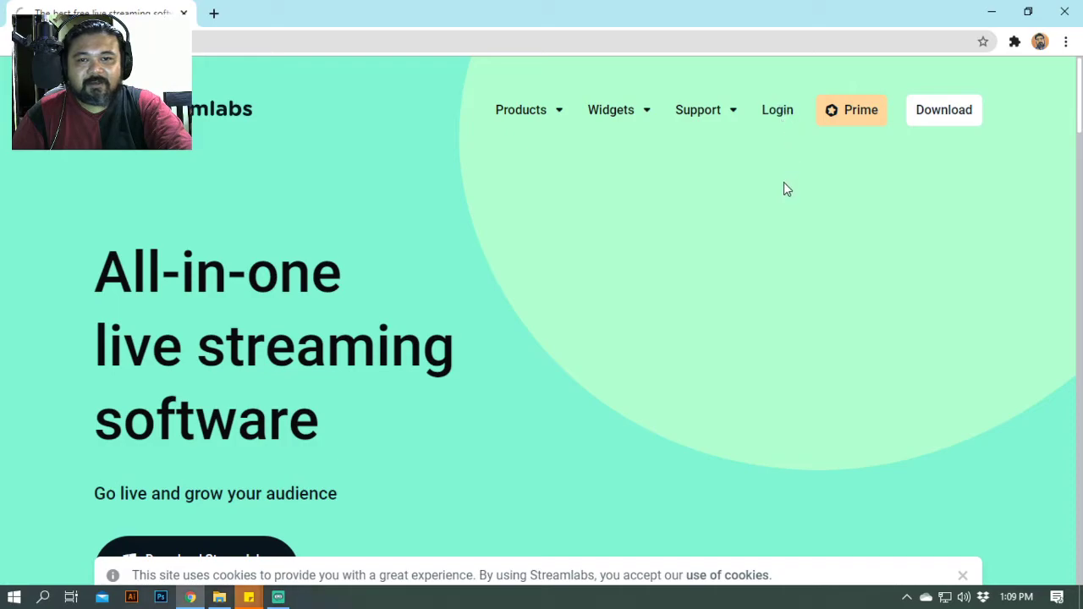
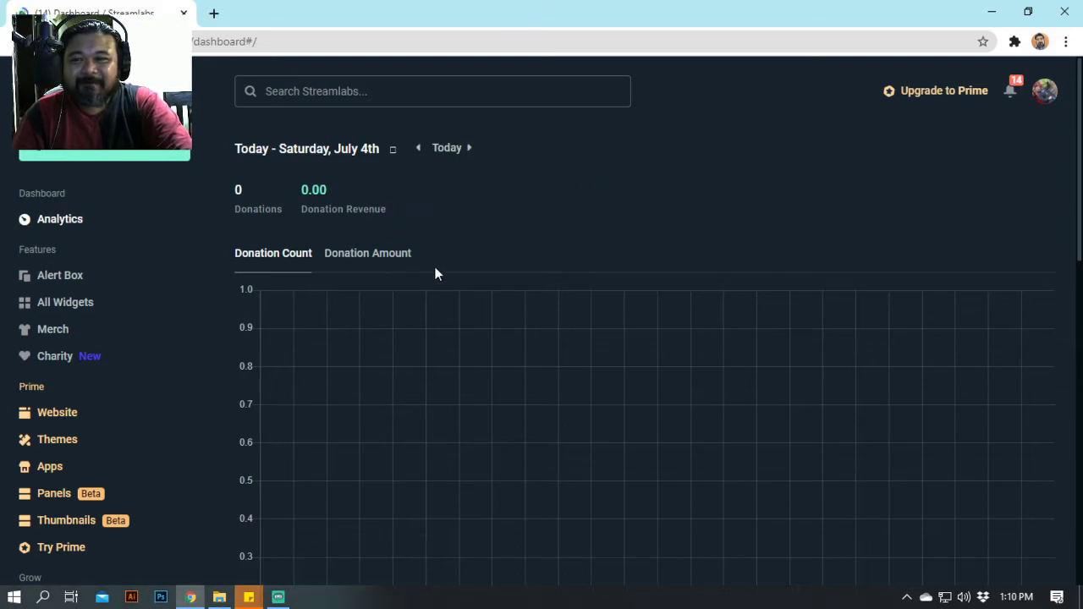
- Open the Alert Box page of the Streamlabs dashboard and review its widget URL, test alerts and general settings
{"action": "left_click", "coordinate": [59, 275]}
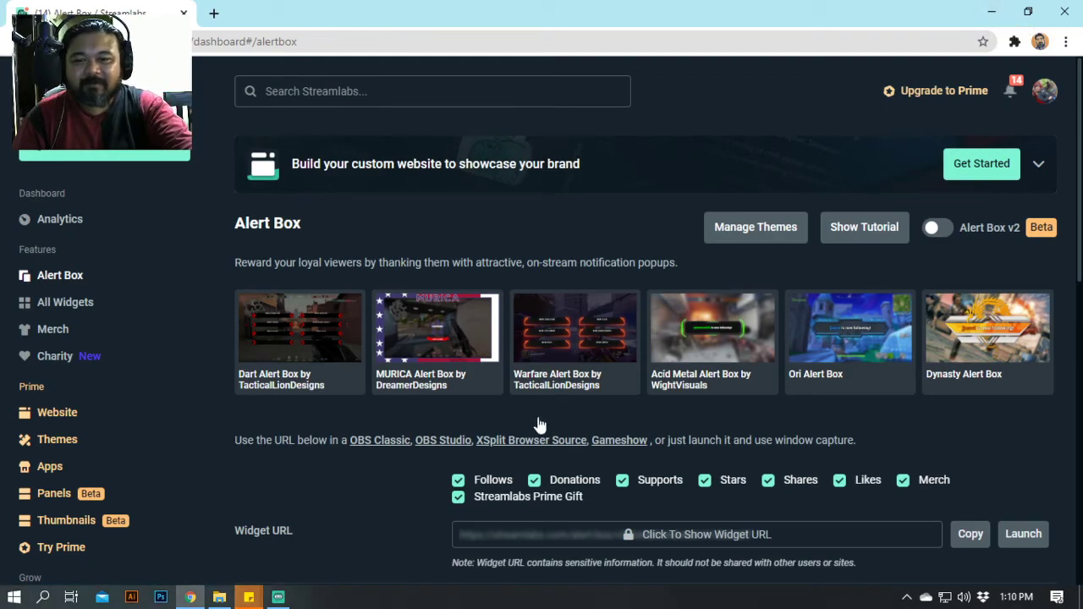
{"action": "scroll", "coordinate": [524, 462], "scroll_direction": "down", "scroll_amount": 9}
{"action": "scroll", "coordinate": [524, 462], "scroll_direction": "up", "scroll_amount": 1}
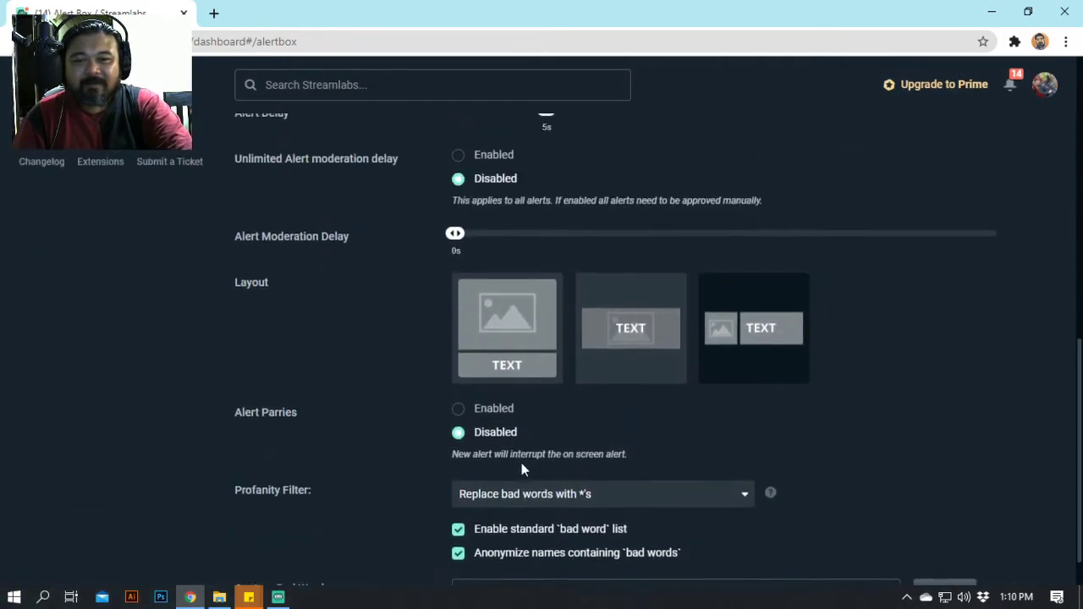
{"action": "scroll", "coordinate": [356, 444], "scroll_direction": "up", "scroll_amount": 6}
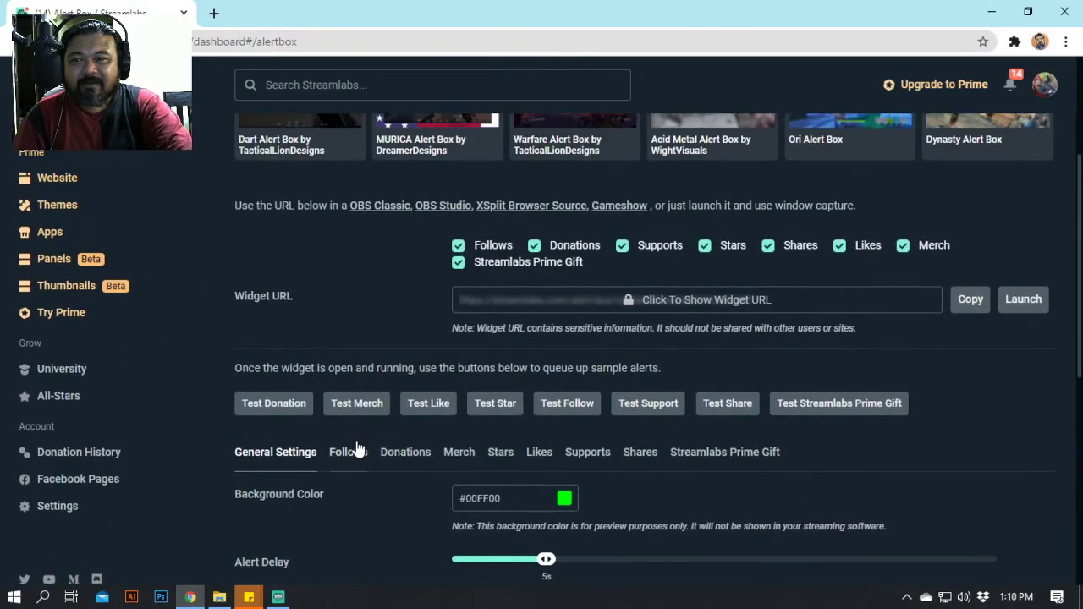
{"action": "scroll", "coordinate": [356, 448], "scroll_direction": "down", "scroll_amount": 4}
{"action": "scroll", "coordinate": [356, 448], "scroll_direction": "up", "scroll_amount": 4}
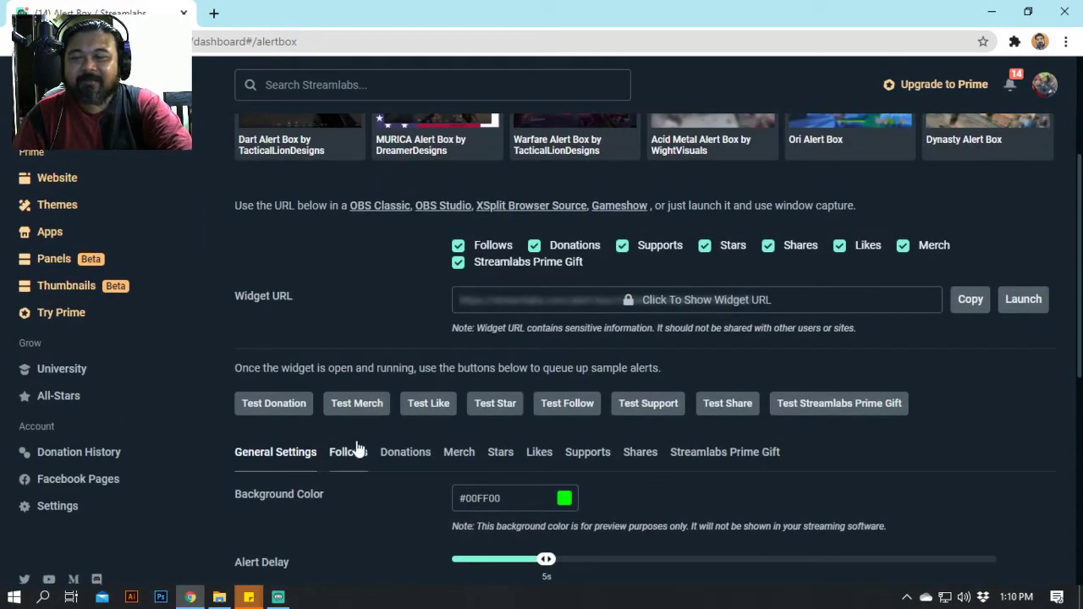
{"action": "scroll", "coordinate": [356, 451], "scroll_direction": "up", "scroll_amount": 2}
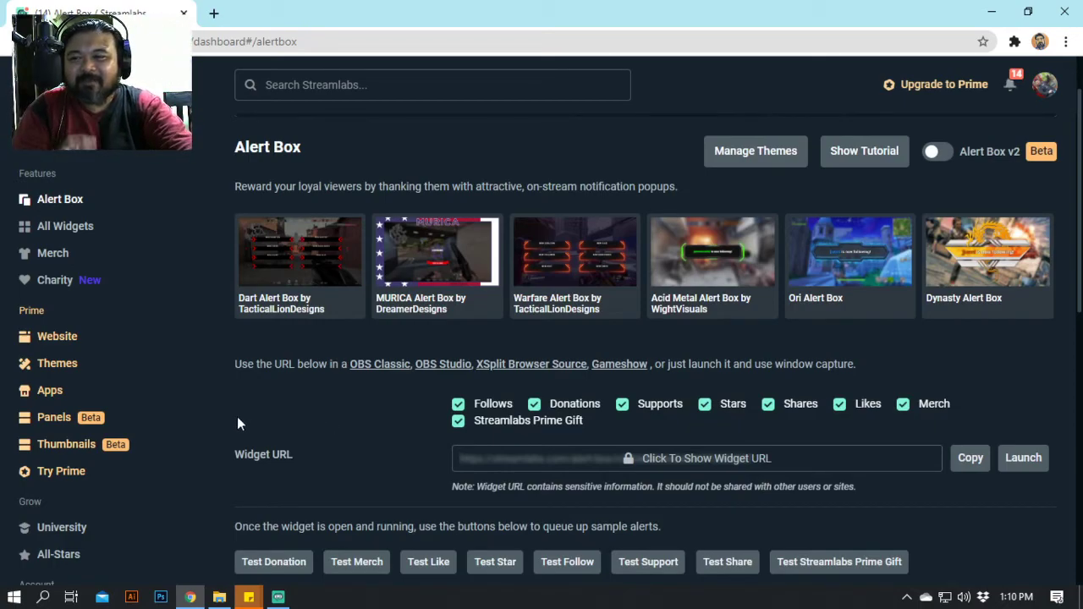
- Open the Event List widget from the widgets gallery and queue a test donation in its preview
{"action": "left_click", "coordinate": [76, 227]}
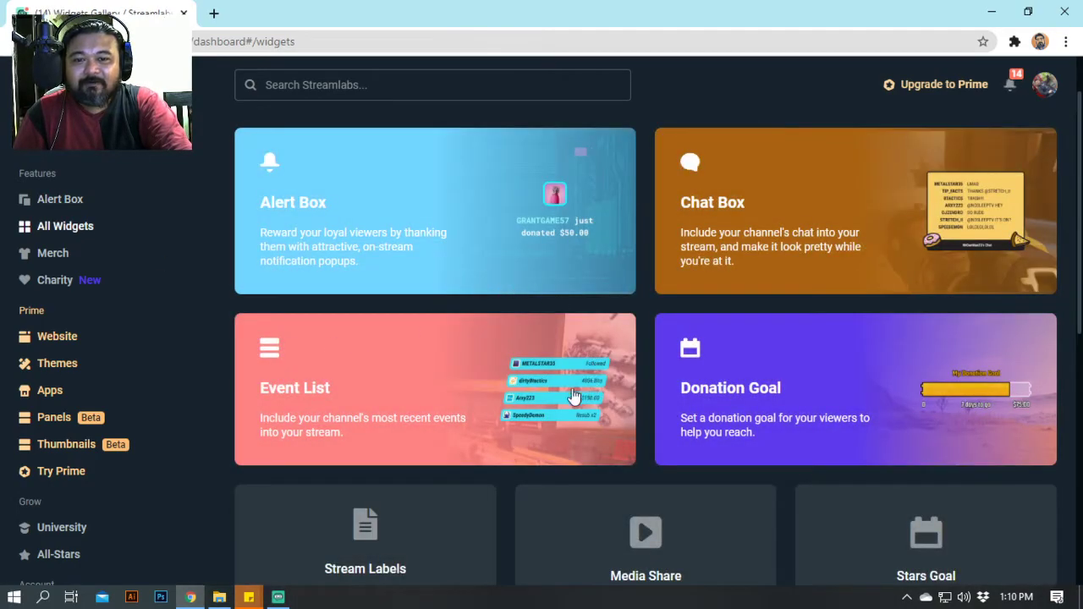
{"action": "left_click", "coordinate": [456, 404]}
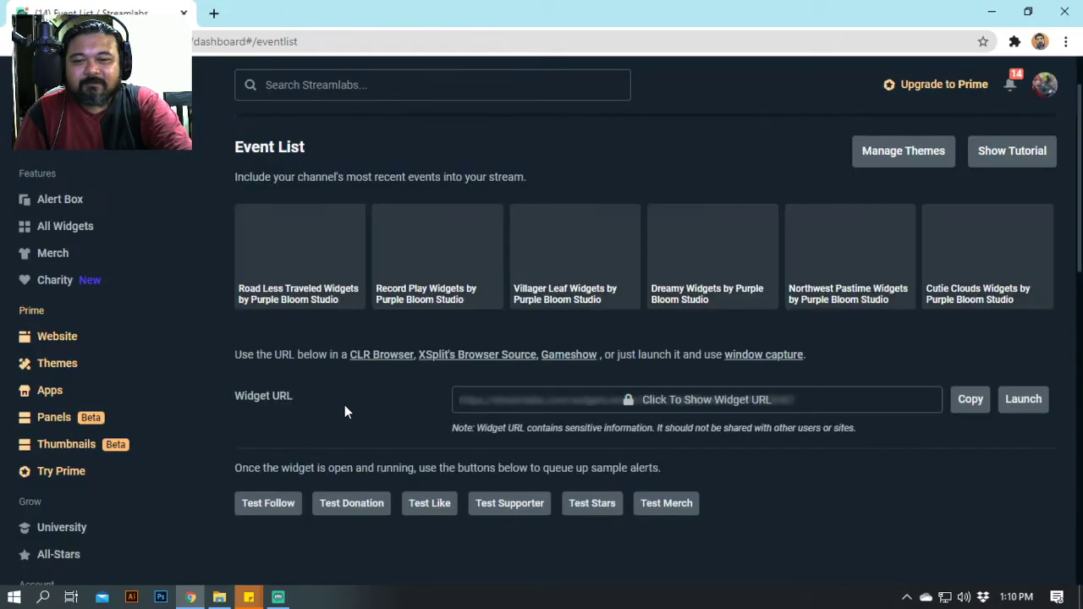
{"action": "scroll", "coordinate": [345, 412], "scroll_direction": "down", "scroll_amount": 4}
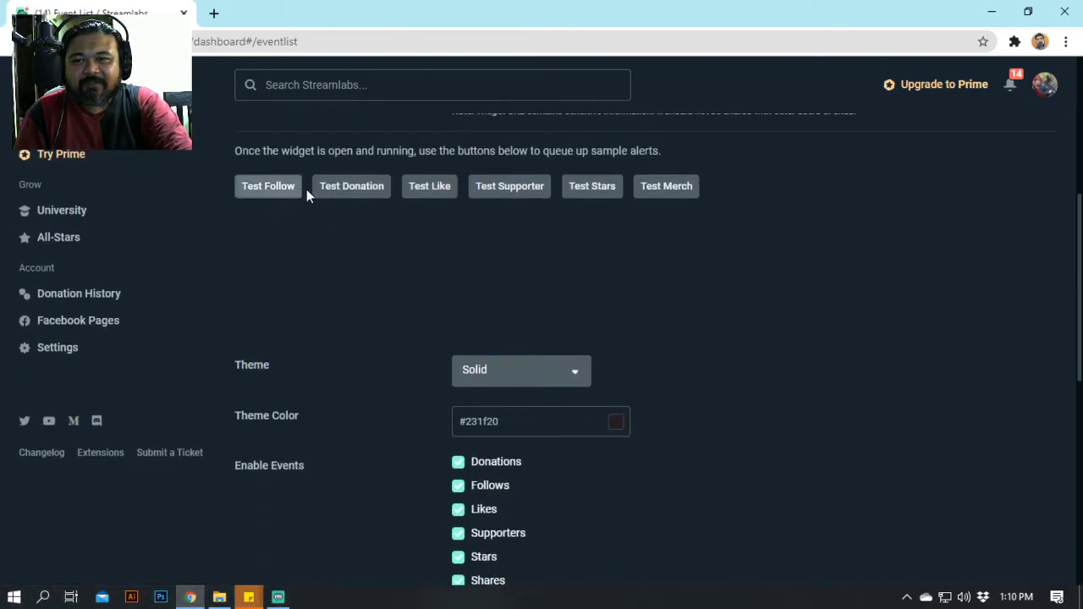
{"action": "left_click", "coordinate": [348, 187]}
{"action": "scroll", "coordinate": [483, 242], "scroll_direction": "down", "scroll_amount": 1}
{"action": "scroll", "coordinate": [342, 375], "scroll_direction": "up", "scroll_amount": 2}
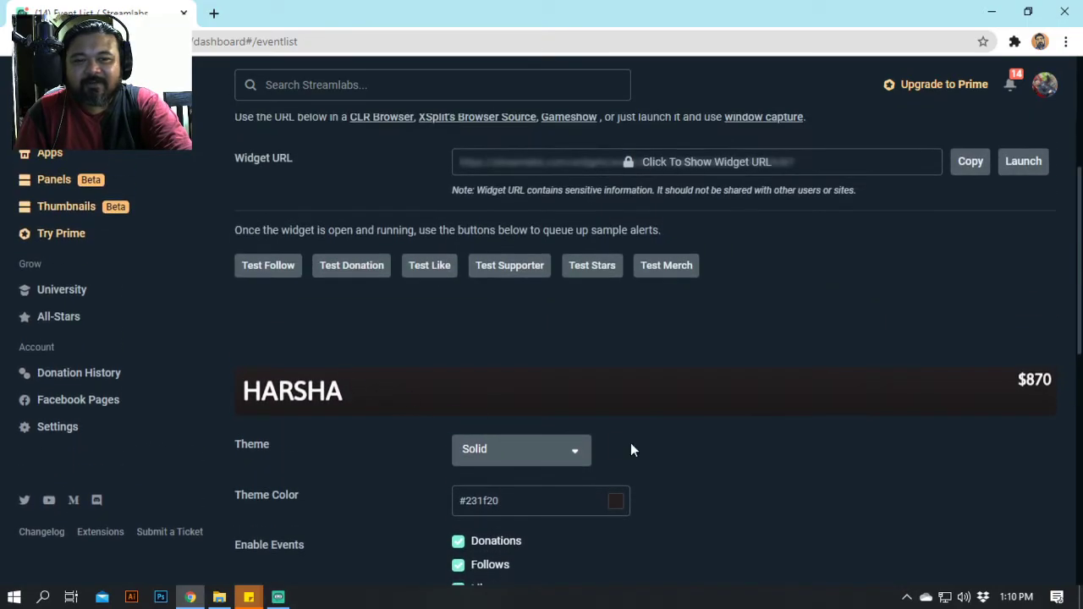
{"action": "scroll", "coordinate": [759, 374], "scroll_direction": "up", "scroll_amount": 1}
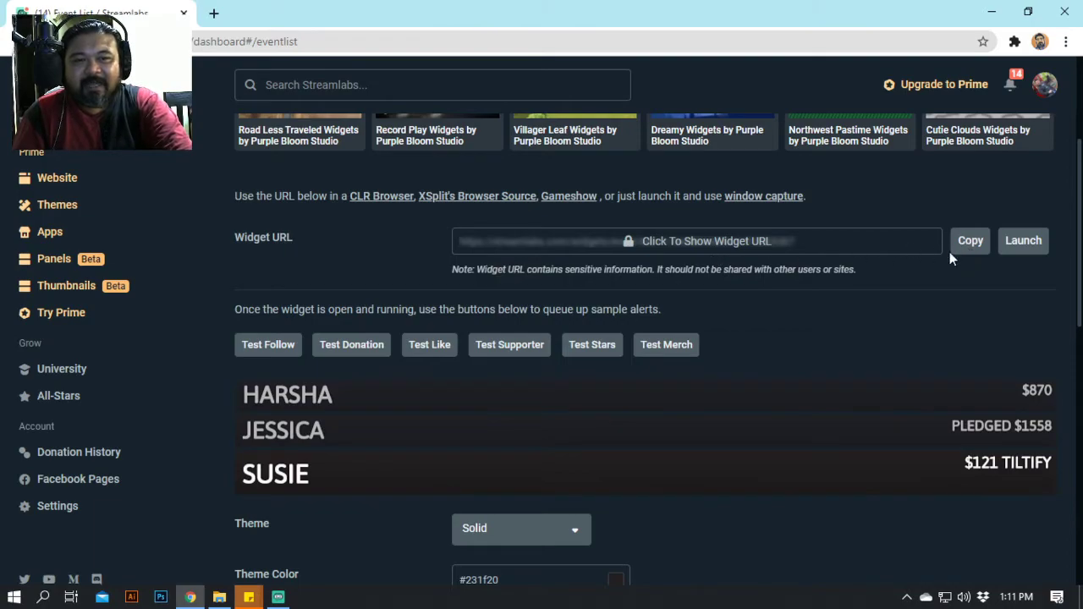
- Copy the Event List widget's URL and switch back to Streamlabs OBS
{"action": "left_click", "coordinate": [978, 255]}
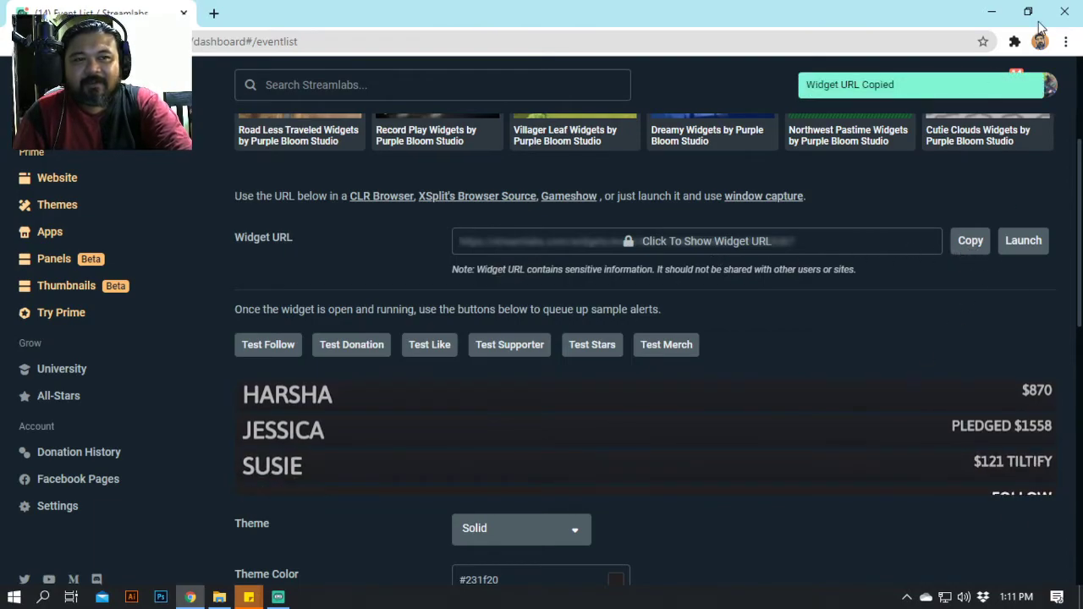
{"action": "left_click", "coordinate": [992, 12]}
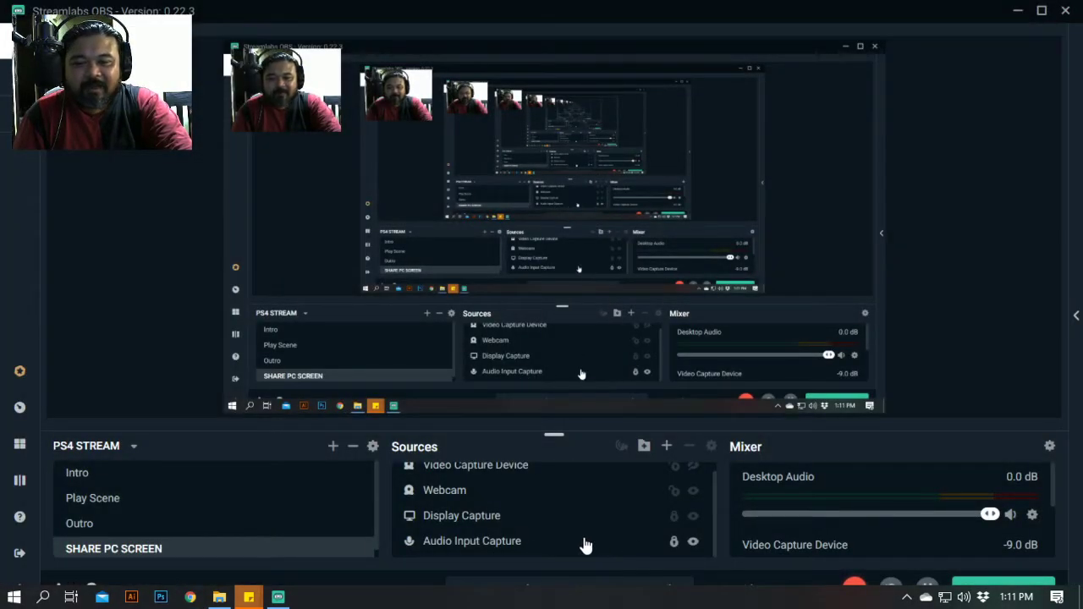
{"action": "scroll", "coordinate": [583, 544], "scroll_direction": "up", "scroll_amount": 1}
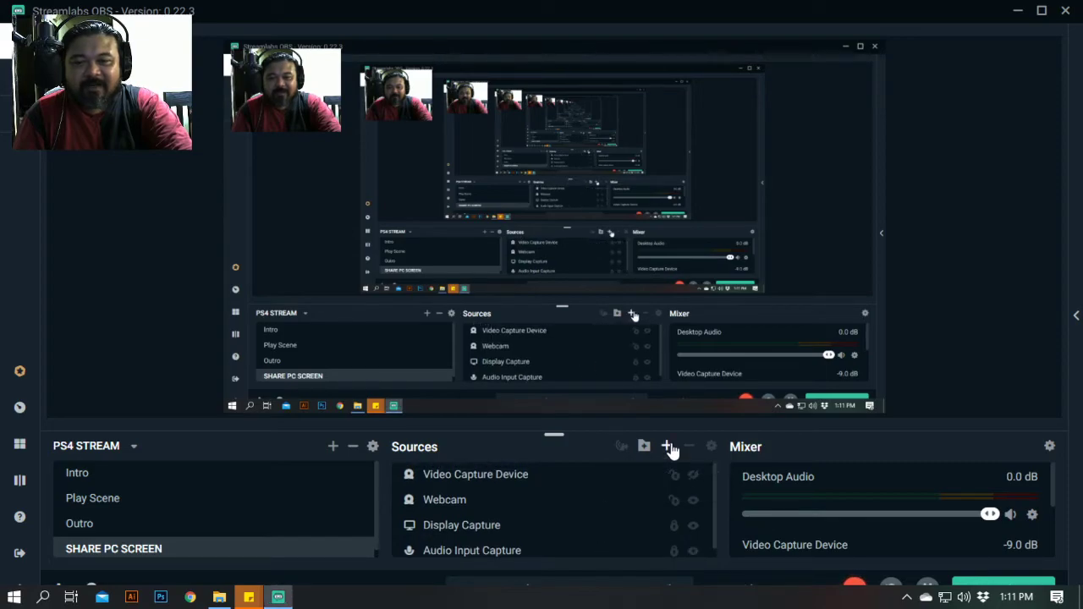
- Add a new Browser Source to the SHARE PC SCREEN scene instead of reusing the existing Donations source, keeping the default name
{"action": "left_click", "coordinate": [668, 447]}
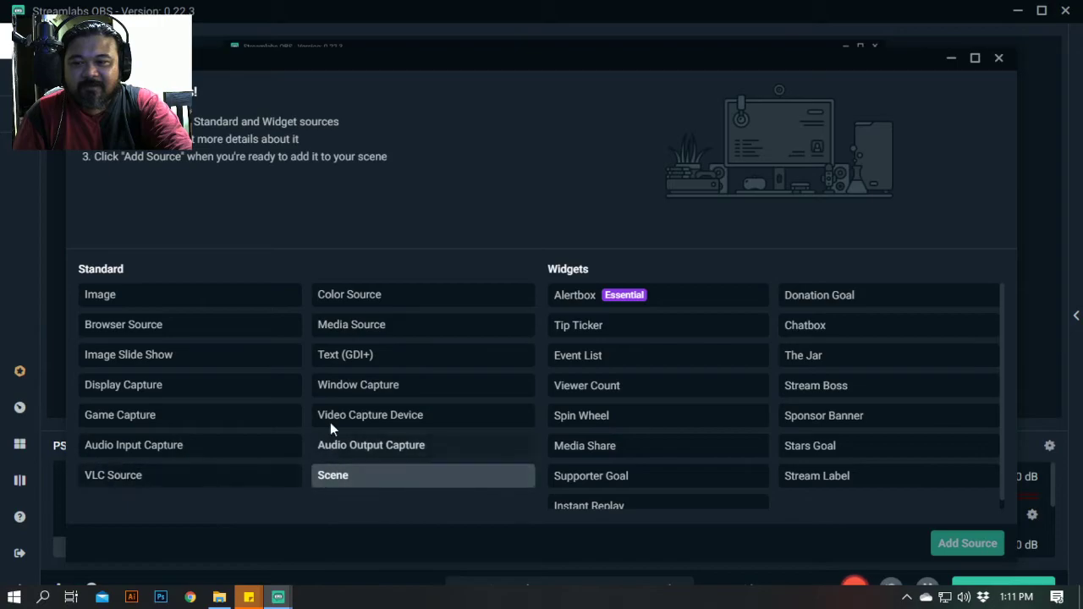
{"action": "left_click", "coordinate": [196, 334]}
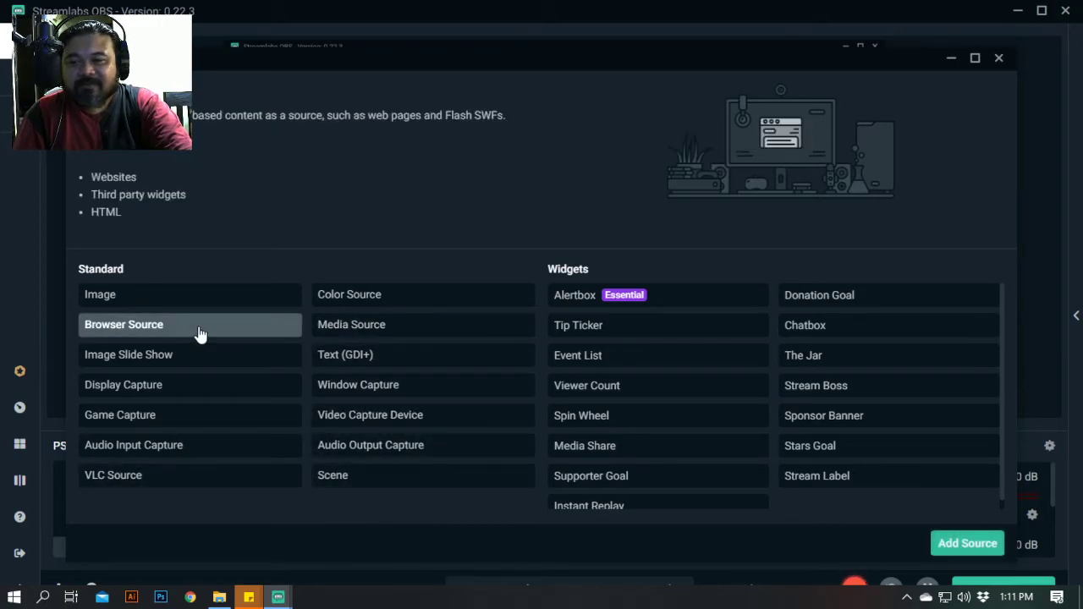
{"action": "left_click", "coordinate": [983, 548]}
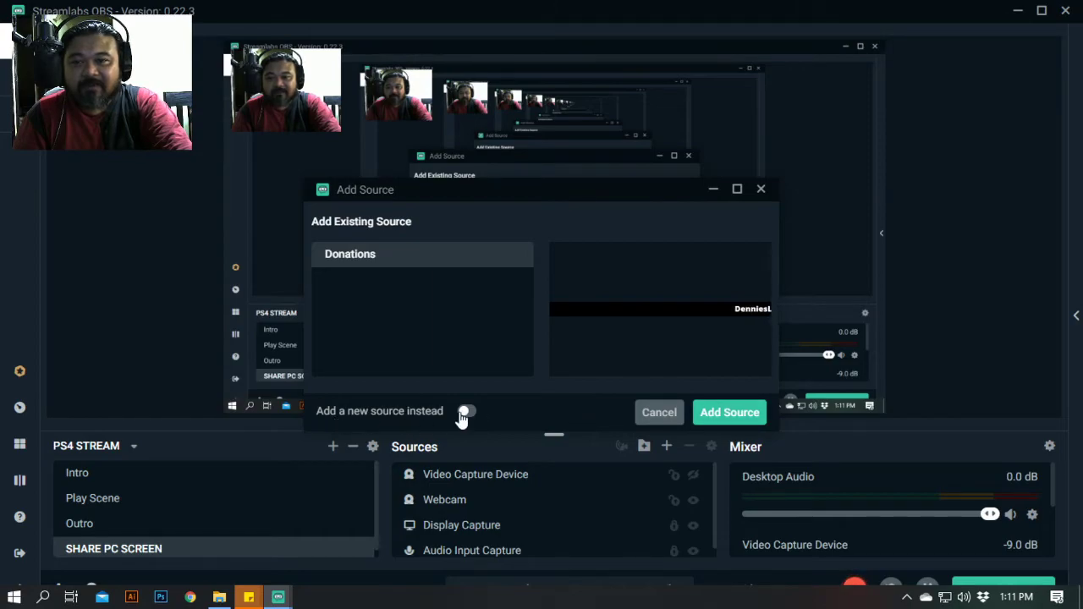
{"action": "left_click_drag", "start_coordinate": [506, 198], "coordinate": [677, 155]}
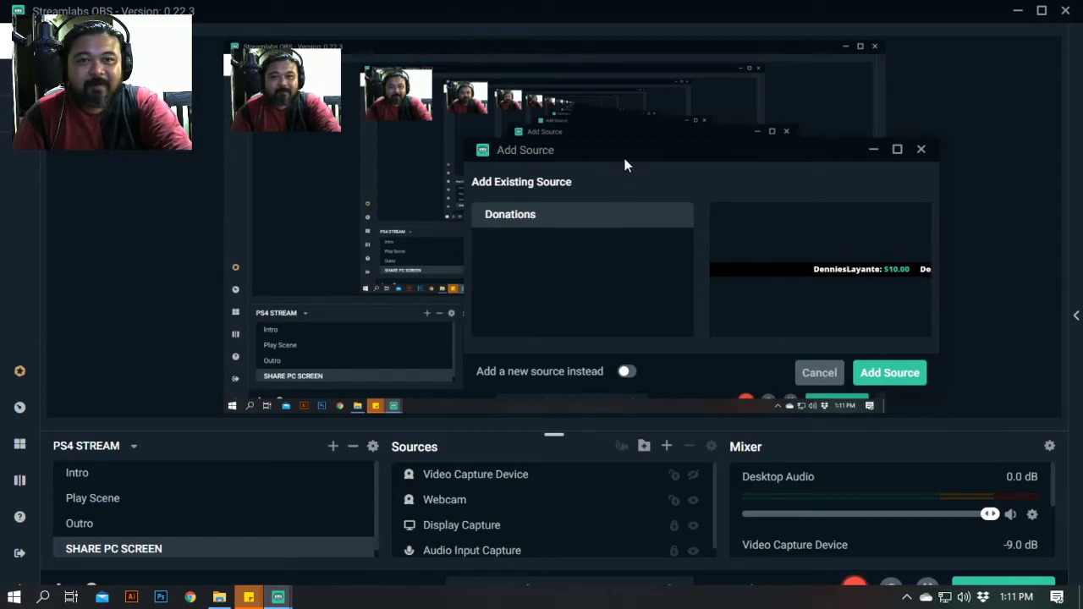
{"action": "mouse_move", "coordinate": [624, 158]}
{"action": "left_mouse_down"}
{"action": "mouse_move", "coordinate": [667, 134]}
{"action": "mouse_move", "coordinate": [622, 156]}
{"action": "left_mouse_up"}
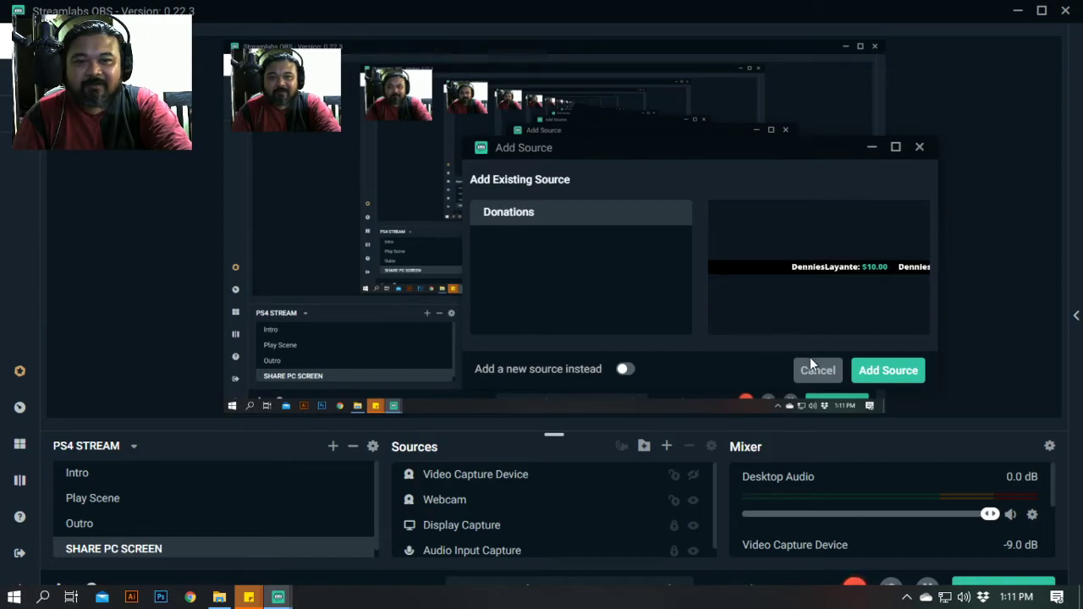
{"action": "left_click", "coordinate": [625, 368]}
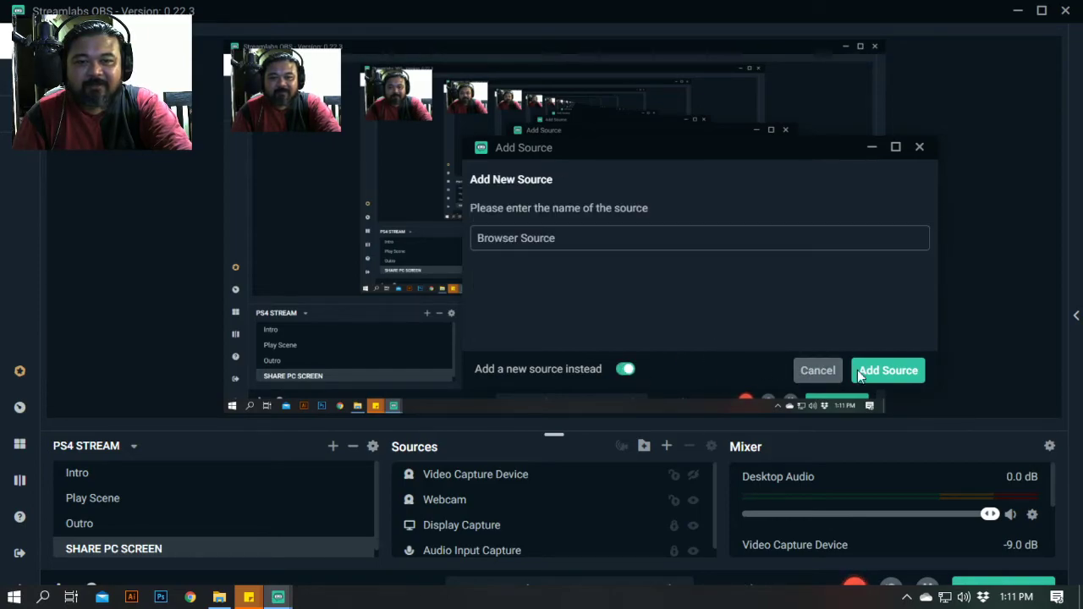
{"action": "left_click", "coordinate": [884, 372]}
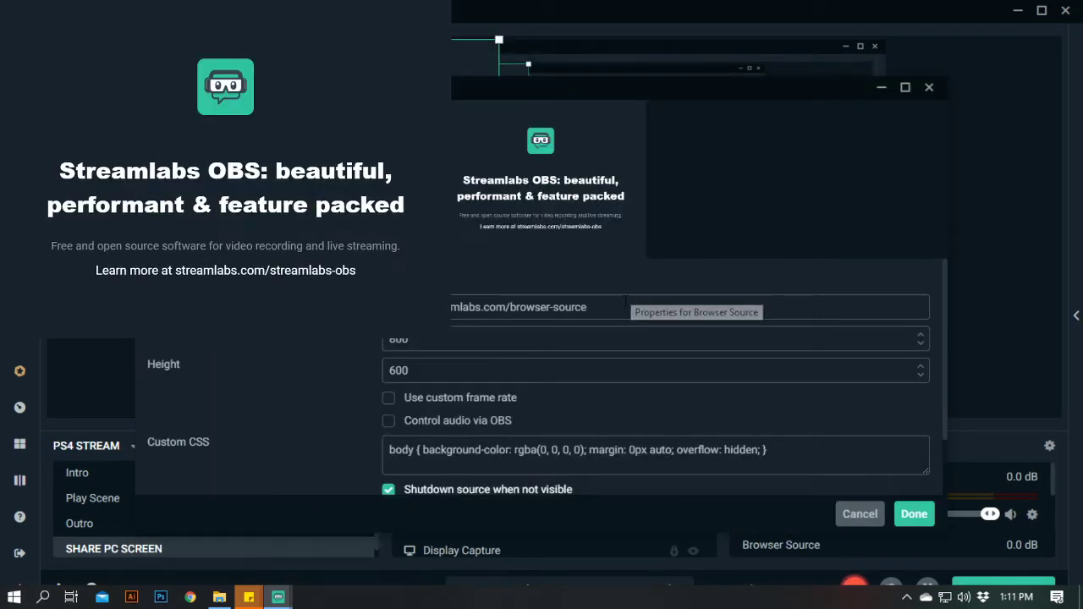
- Replace the Browser Source's default URL with the copied Event List widget URL and save its properties
{"action": "left_click_drag", "start_coordinate": [626, 307], "coordinate": [451, 307]}
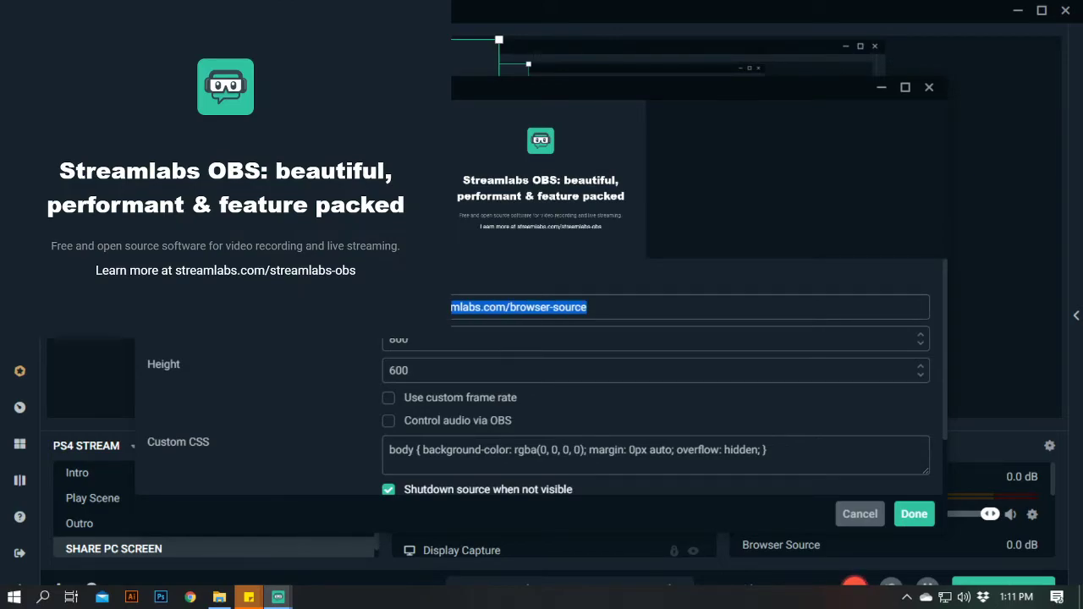
{"action": "key", "text": "ctrl+v"}
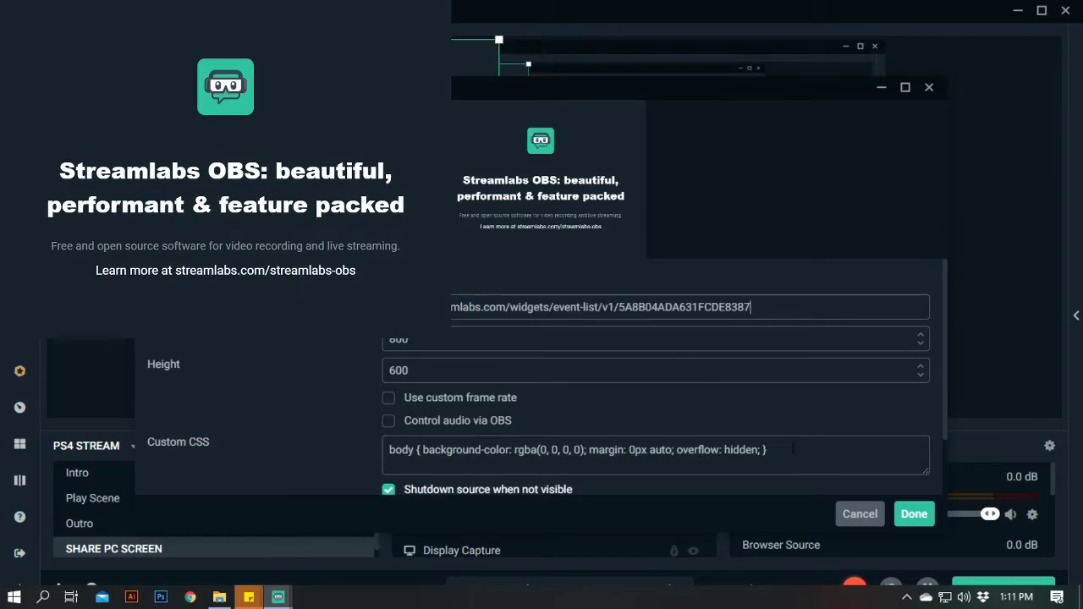
{"action": "left_click", "coordinate": [913, 514]}
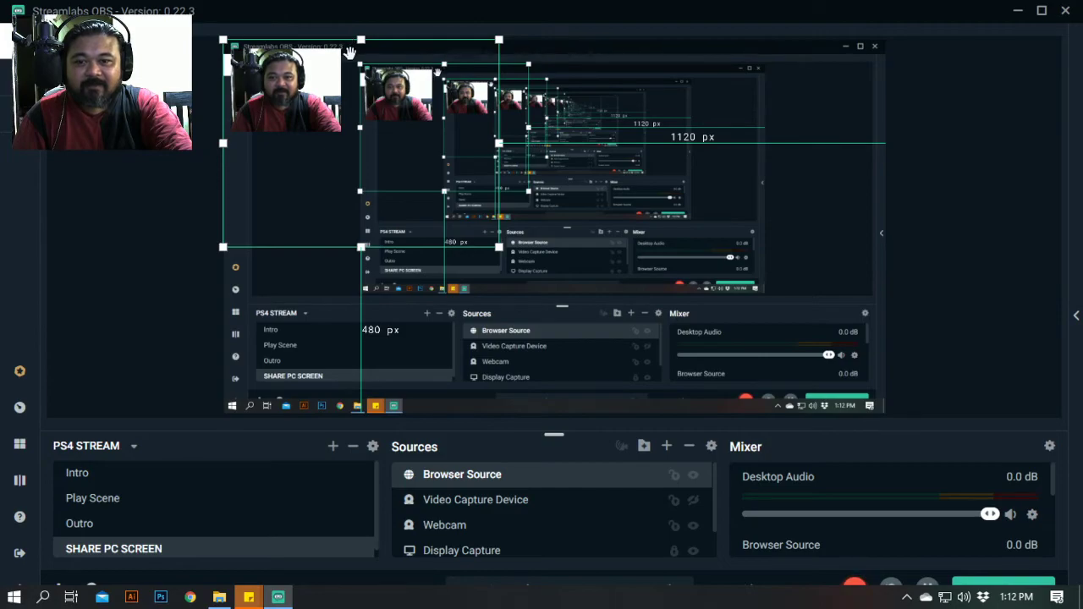
- Move the Browser Source in the preview to about 1060 px from the canvas's left edge and 300 px from its top
{"action": "left_click_drag", "start_coordinate": [359, 56], "coordinate": [736, 164]}
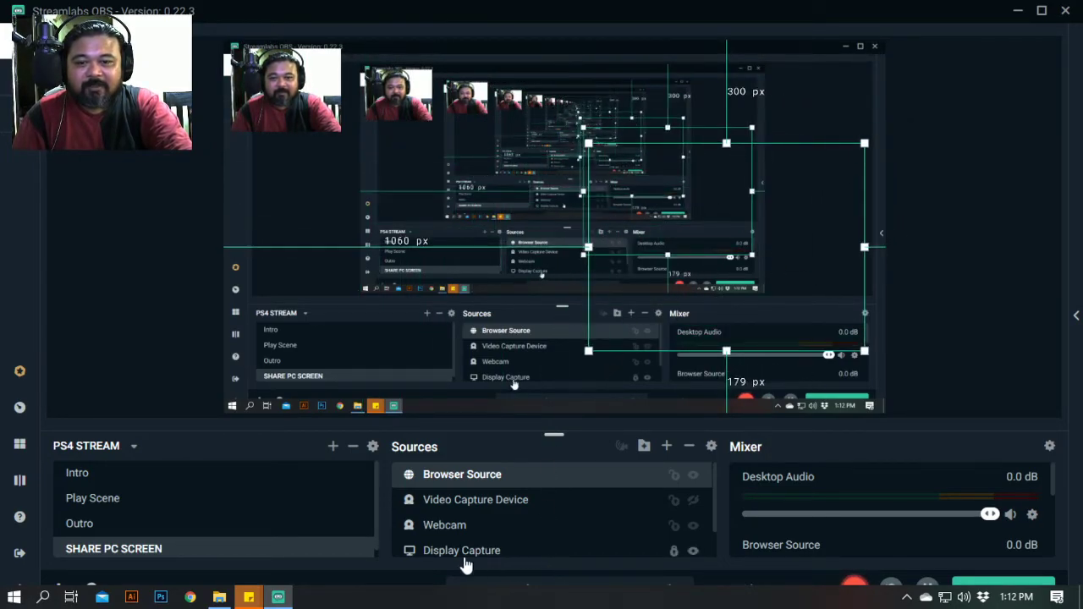
{"action": "left_click", "coordinate": [13, 598]}
{"action": "left_click", "coordinate": [12, 598]}
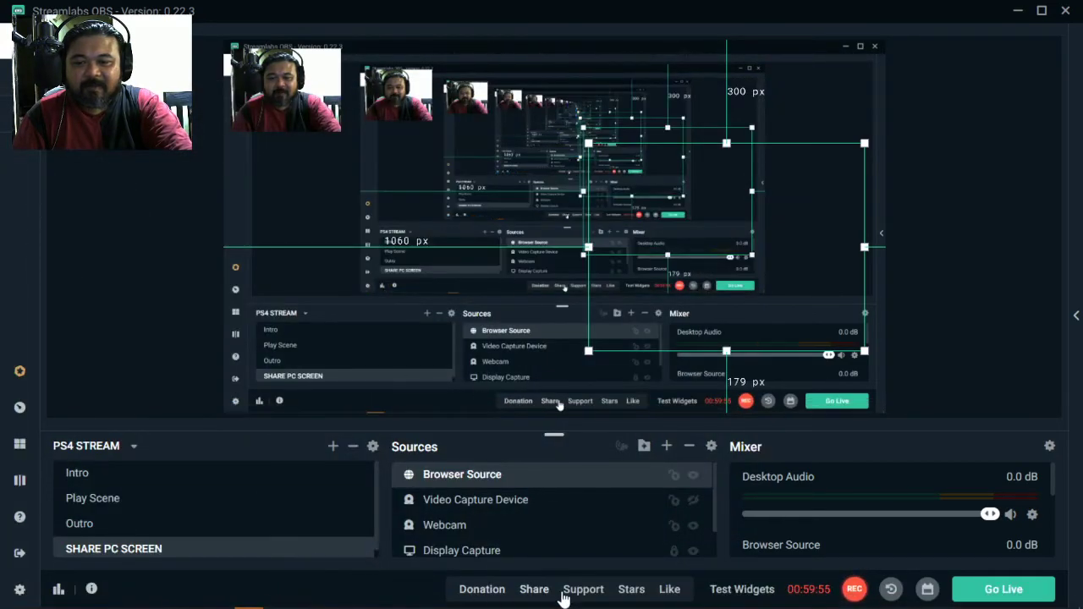
- Trigger the Donation, Share, Support and Stars test widgets to try out the event list on the scene
{"action": "left_click", "coordinate": [500, 593]}
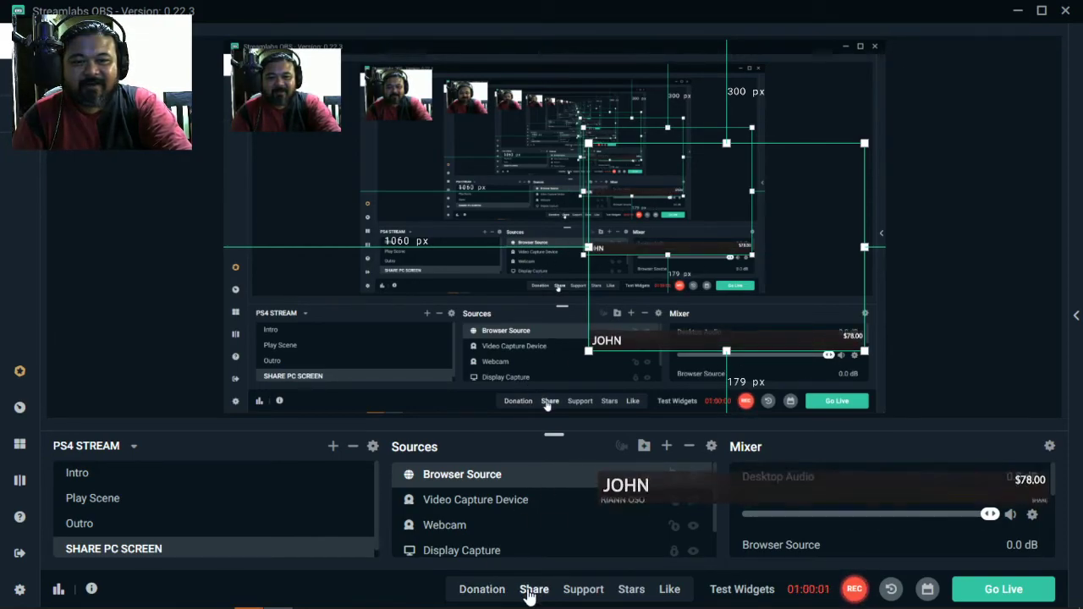
{"action": "left_click", "coordinate": [583, 589]}
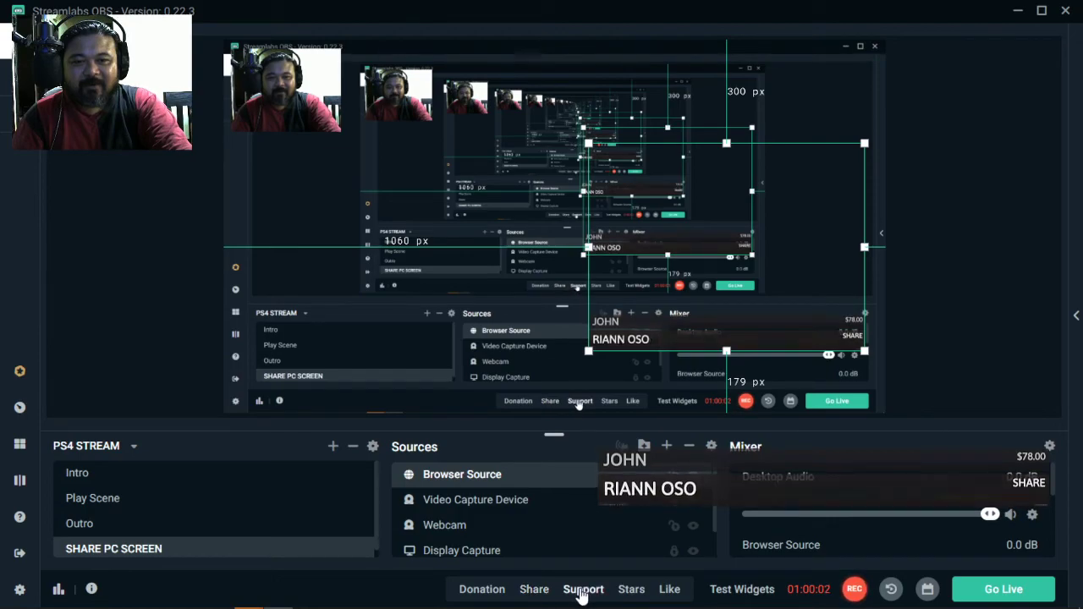
{"action": "left_click", "coordinate": [629, 589]}
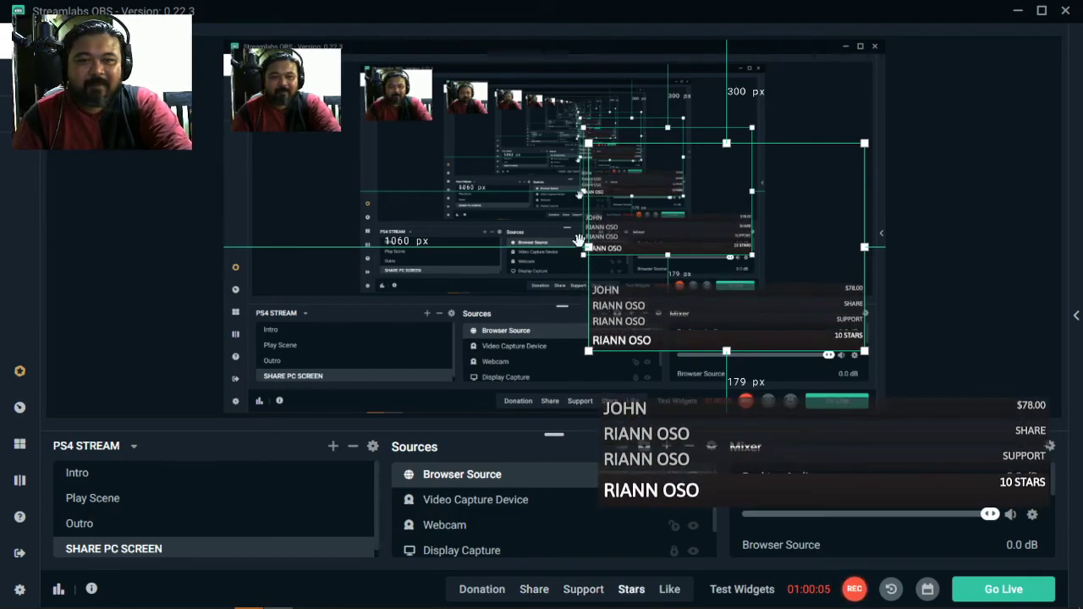
- Shrink the Browser Source in the preview and move it to about 1379 px from the canvas's left edge and 692 px from its top
{"action": "left_click_drag", "start_coordinate": [588, 144], "coordinate": [681, 213]}
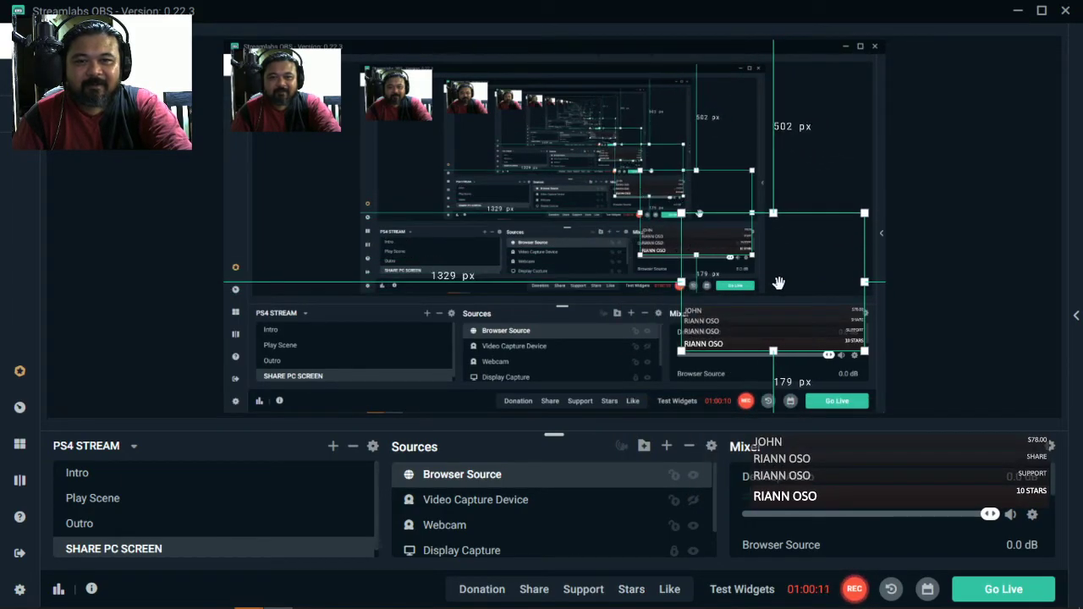
{"action": "left_click_drag", "start_coordinate": [778, 282], "coordinate": [796, 348]}
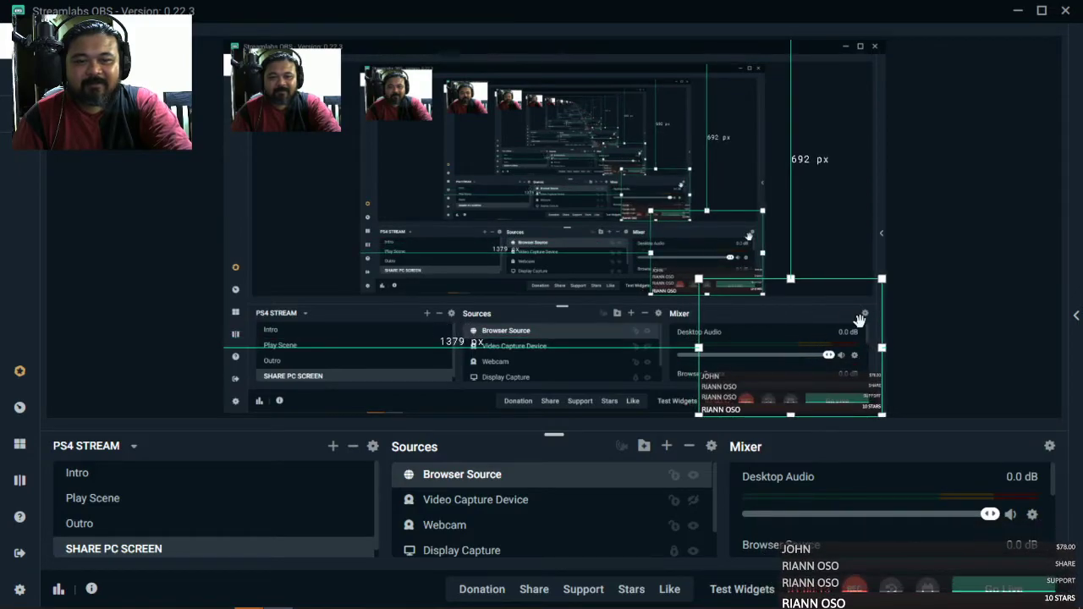
{"action": "mouse_move", "coordinate": [558, 606]}
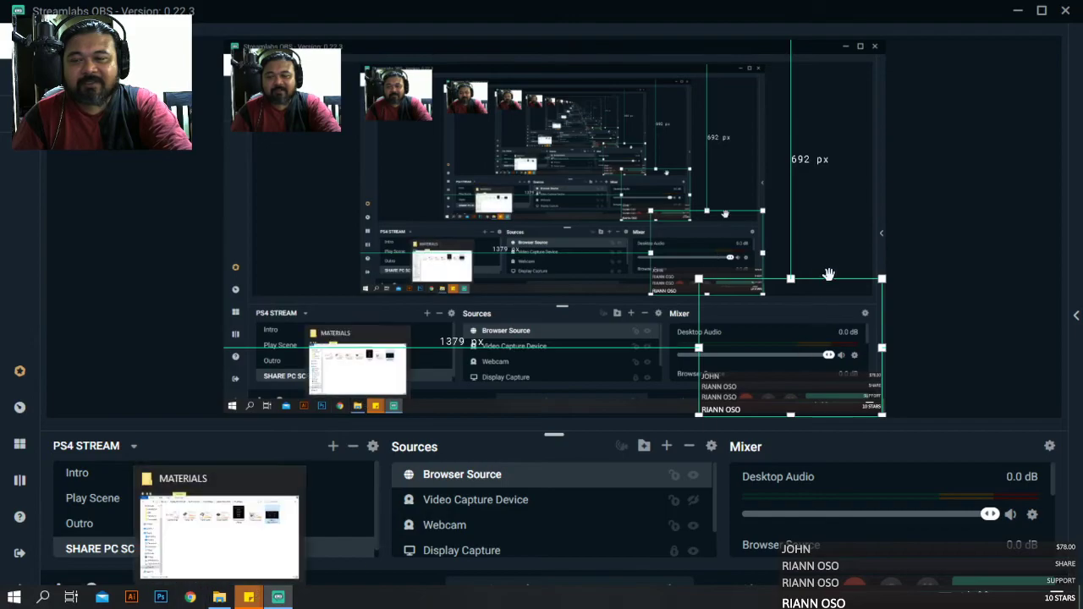
- View the Browser Source's properties and close them without changes
{"action": "double_click", "coordinate": [573, 488]}
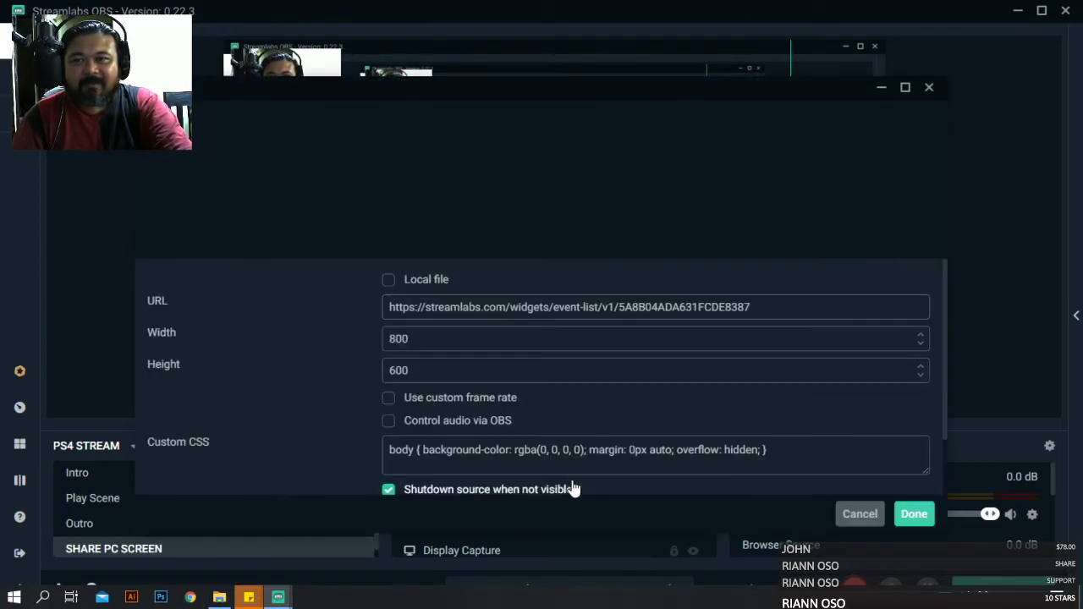
{"action": "left_click", "coordinate": [928, 87]}
- Nudge the Browser Source and shrink it from its upper-left corner to about 1460 px from the canvas's left edge and 742 px from its top
{"action": "mouse_move", "coordinate": [830, 397]}
{"action": "left_mouse_down"}
{"action": "mouse_move", "coordinate": [819, 376]}
{"action": "mouse_move", "coordinate": [825, 388]}
{"action": "left_mouse_up"}
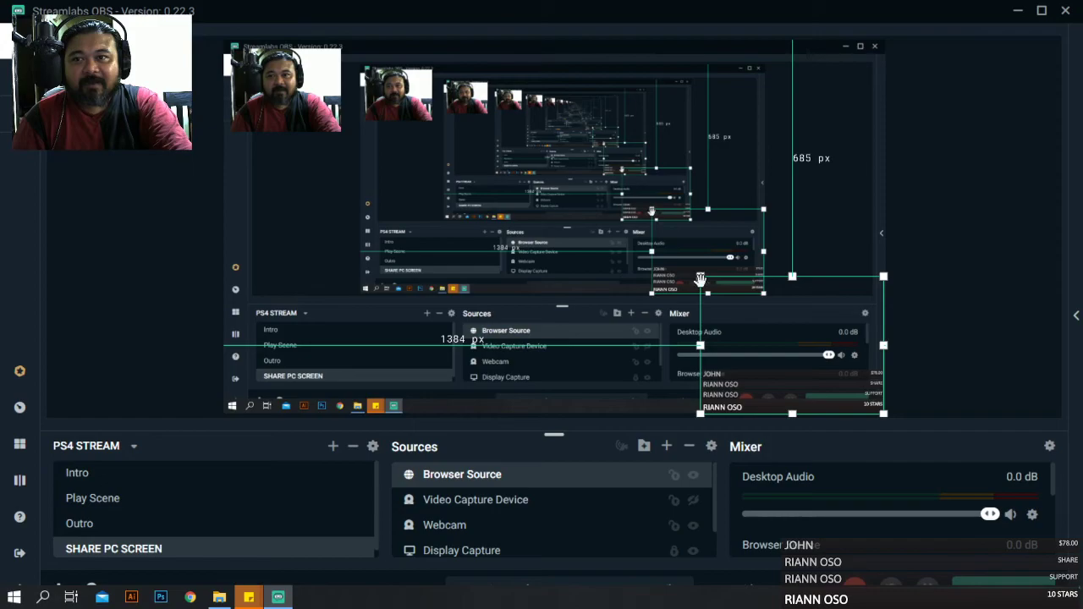
{"action": "left_click", "coordinate": [921, 283]}
{"action": "left_click", "coordinate": [765, 405]}
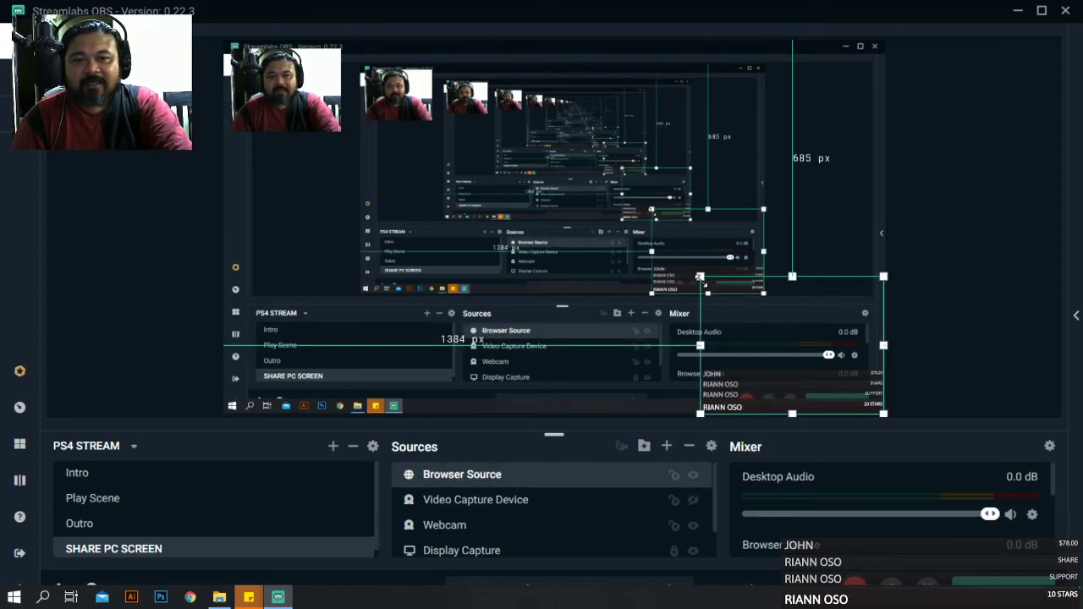
{"action": "left_click_drag", "start_coordinate": [699, 276], "coordinate": [732, 324]}
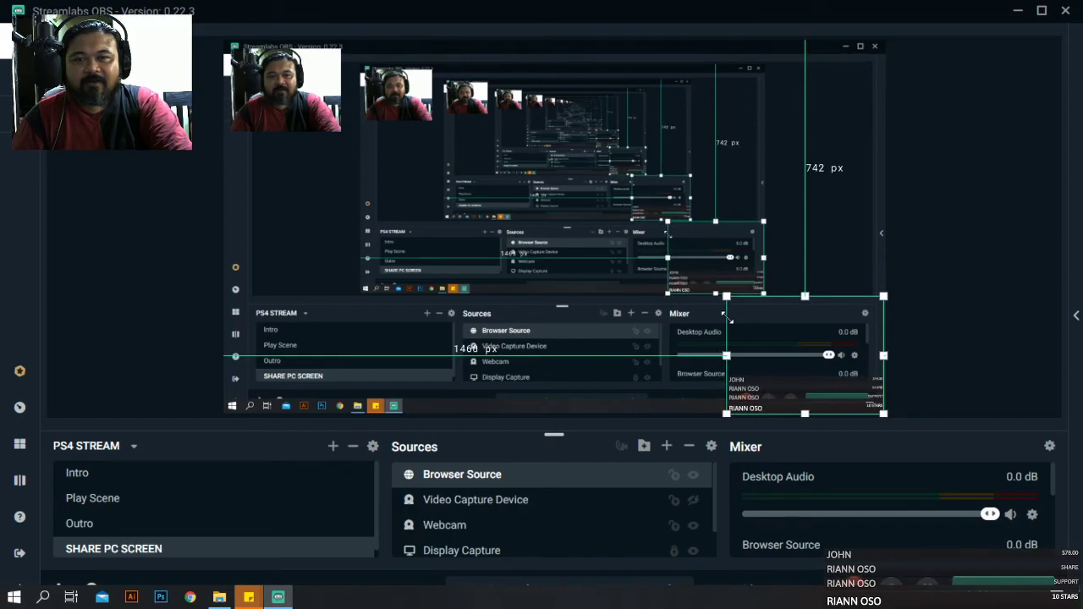
- Reopen the Browser Source's settings to check its event list preview and its width and height, moving the window aside before closing it
{"action": "double_click", "coordinate": [533, 480]}
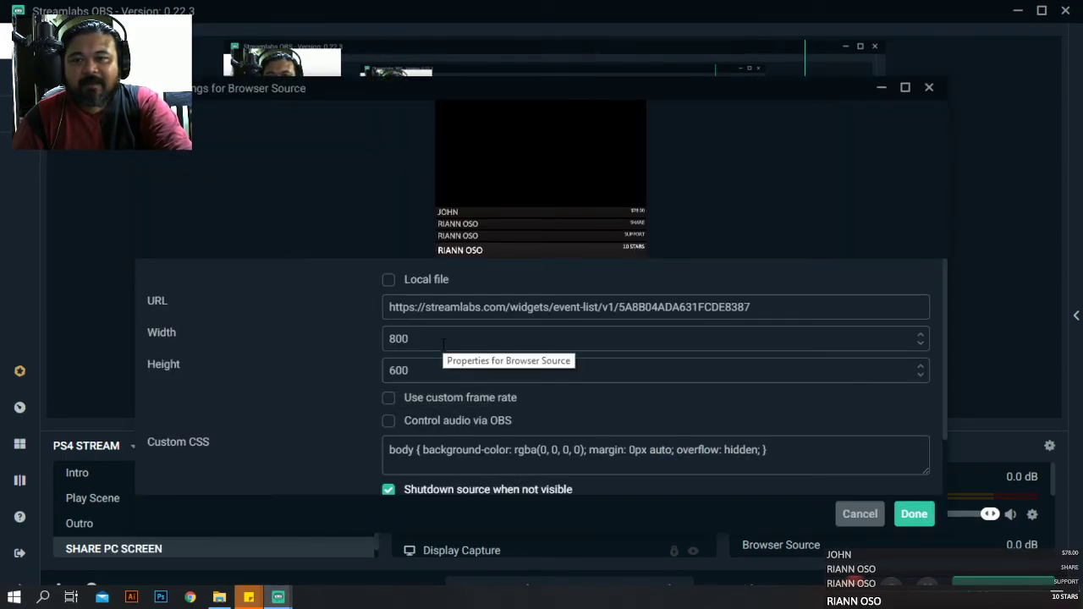
{"action": "left_click_drag", "start_coordinate": [457, 89], "coordinate": [731, 84]}
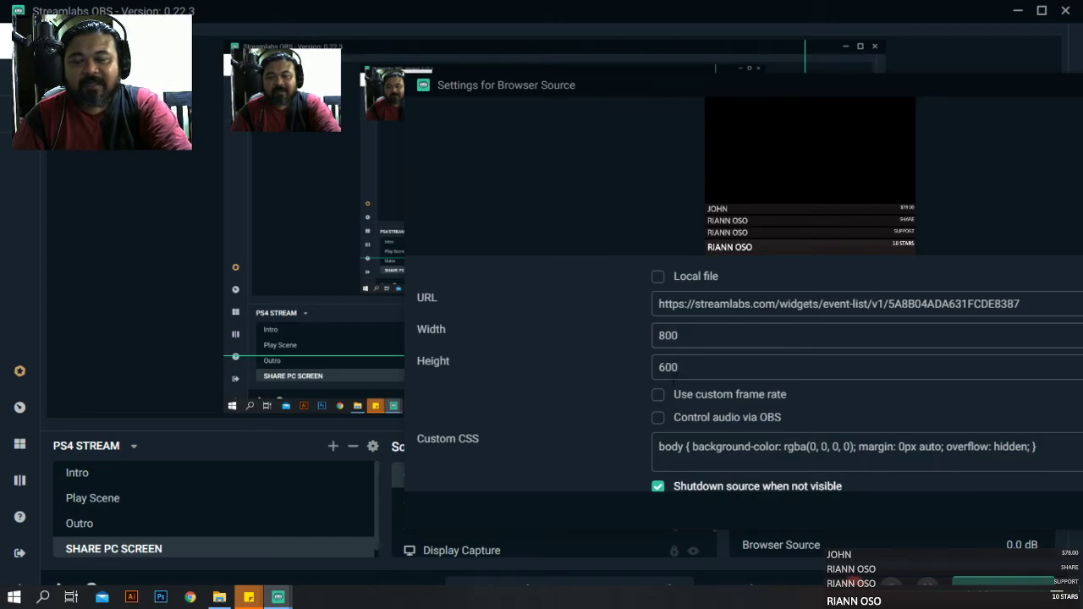
{"action": "left_click_drag", "start_coordinate": [689, 91], "coordinate": [438, 65]}
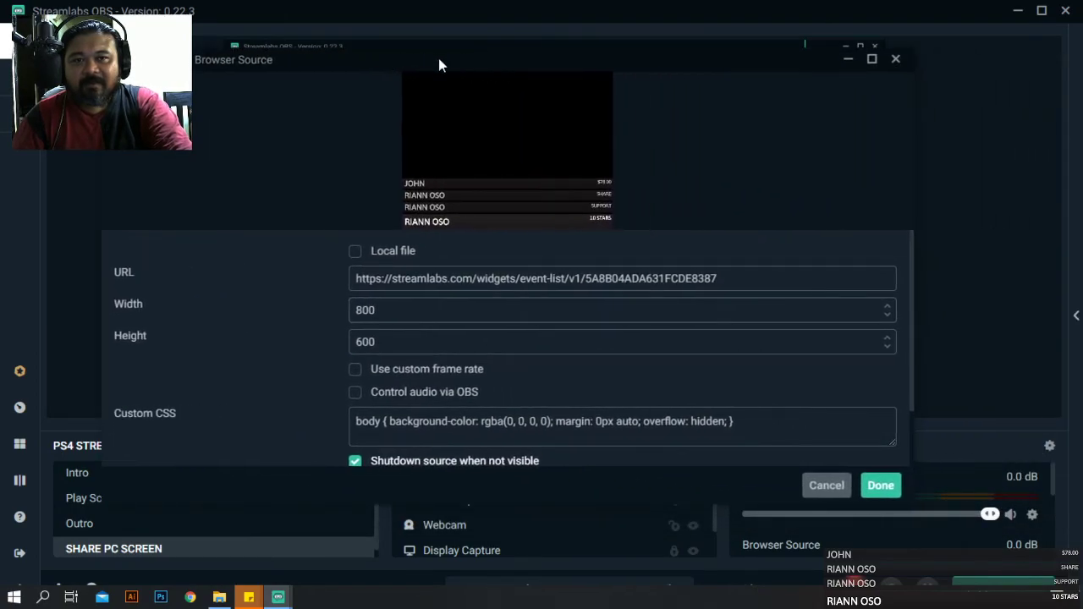
{"action": "left_click", "coordinate": [895, 61]}
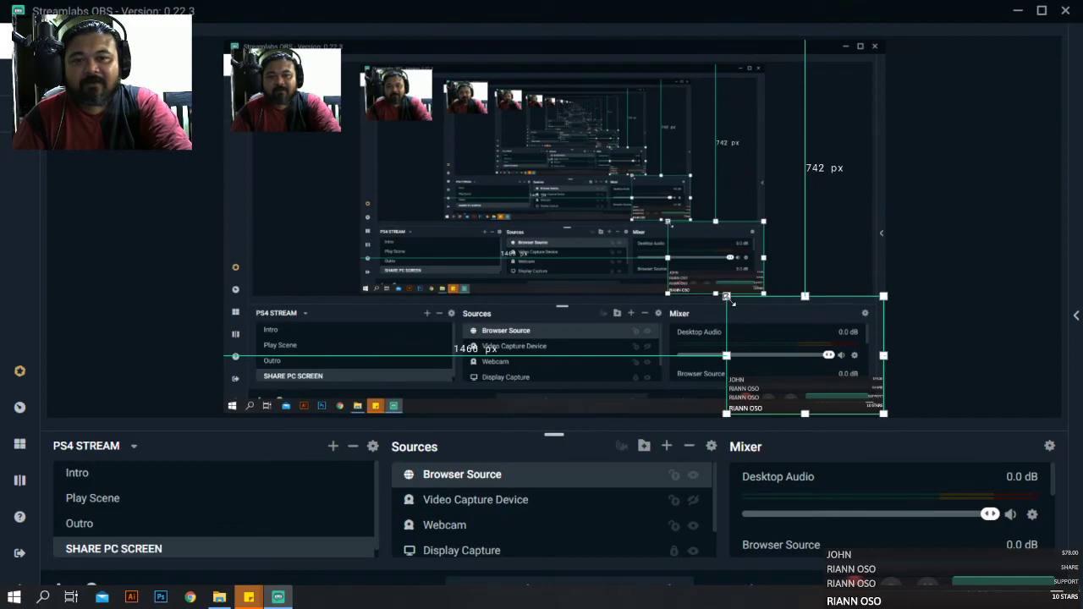
- Enlarge the Browser Source in the preview to start about 1216 px from the left and 559 px from the top, and remove it from the scene
{"action": "left_click_drag", "start_coordinate": [654, 239], "coordinate": [607, 307]}
{"action": "left_click", "coordinate": [690, 448]}
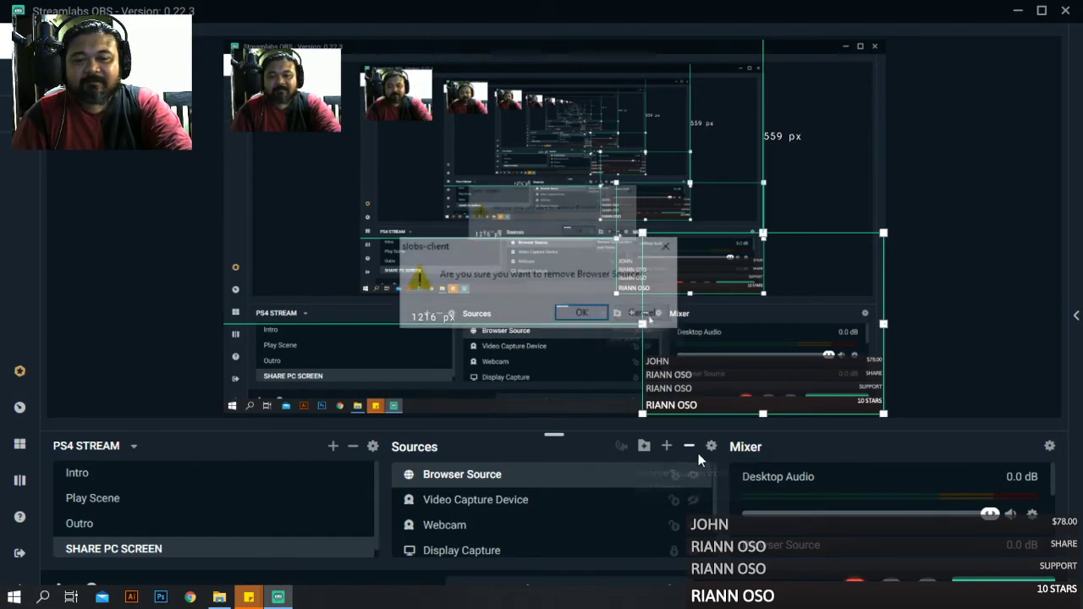
{"action": "left_click", "coordinate": [583, 318]}
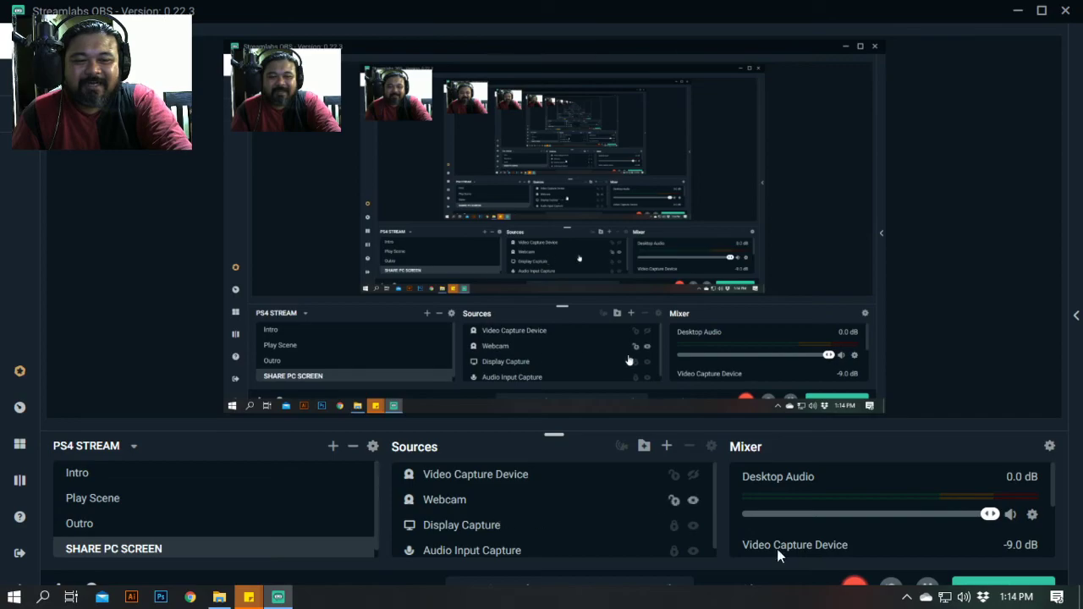
{"action": "left_click", "coordinate": [14, 601]}
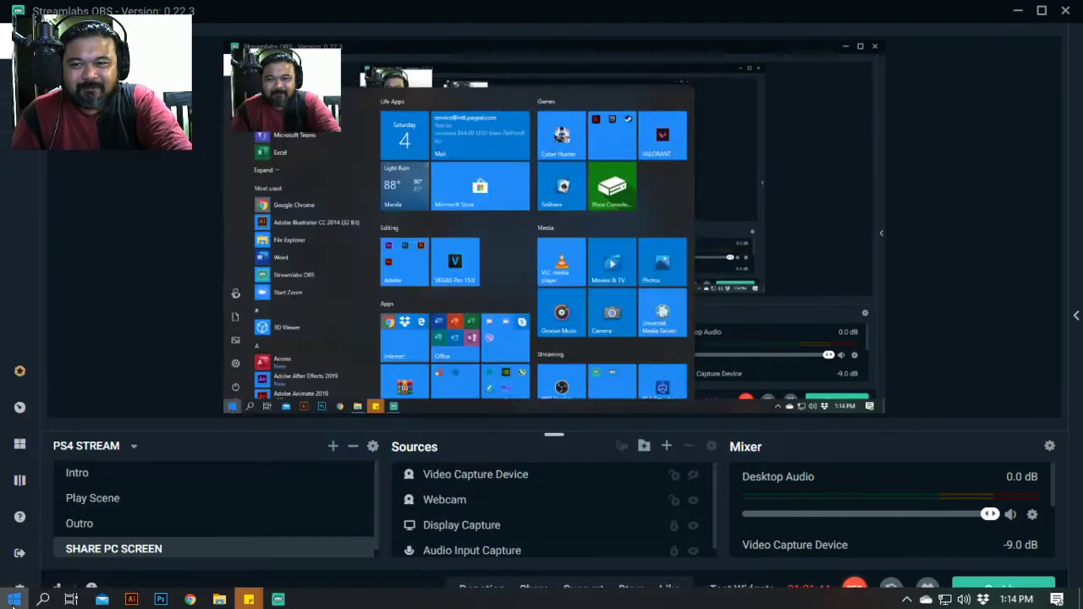
{"action": "left_click", "coordinate": [13, 601]}
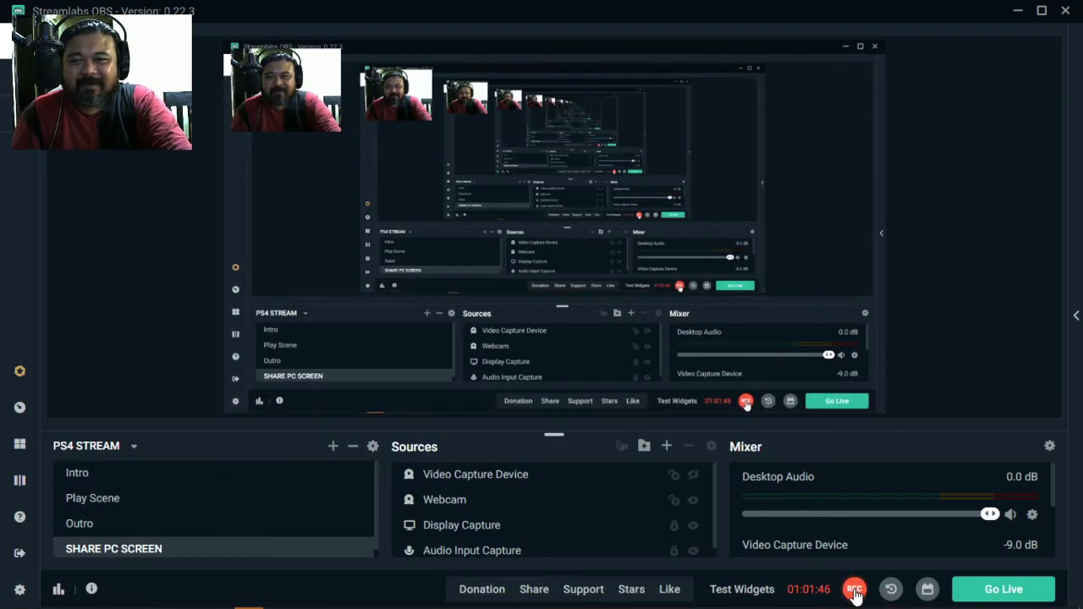